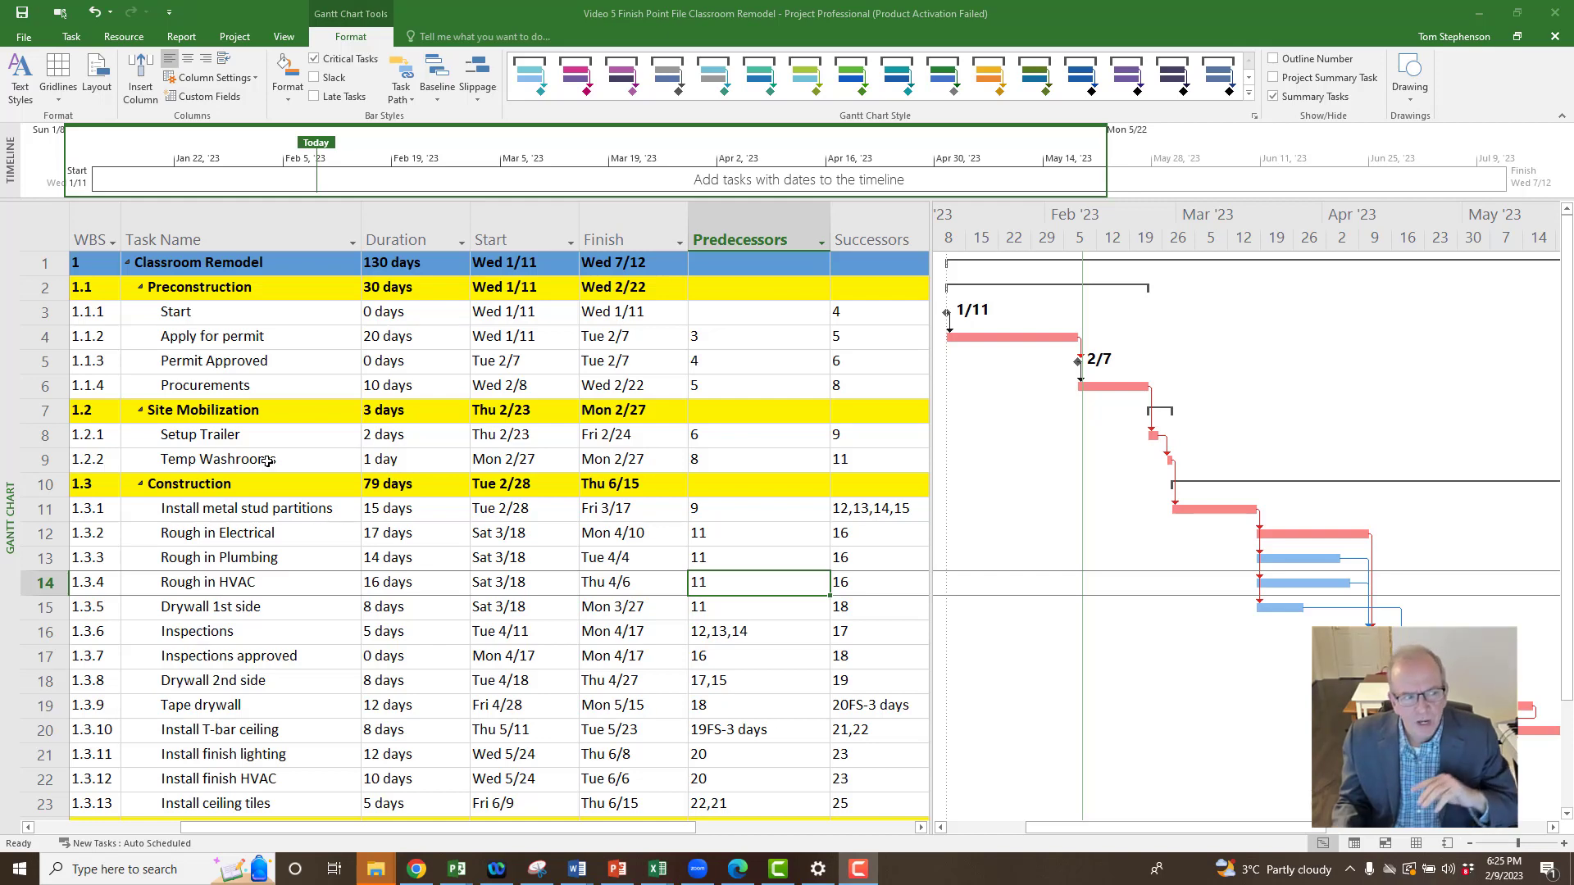
{"action": "left_click", "coordinate": [46, 235]}
{"action": "right_click", "coordinate": [46, 235]}
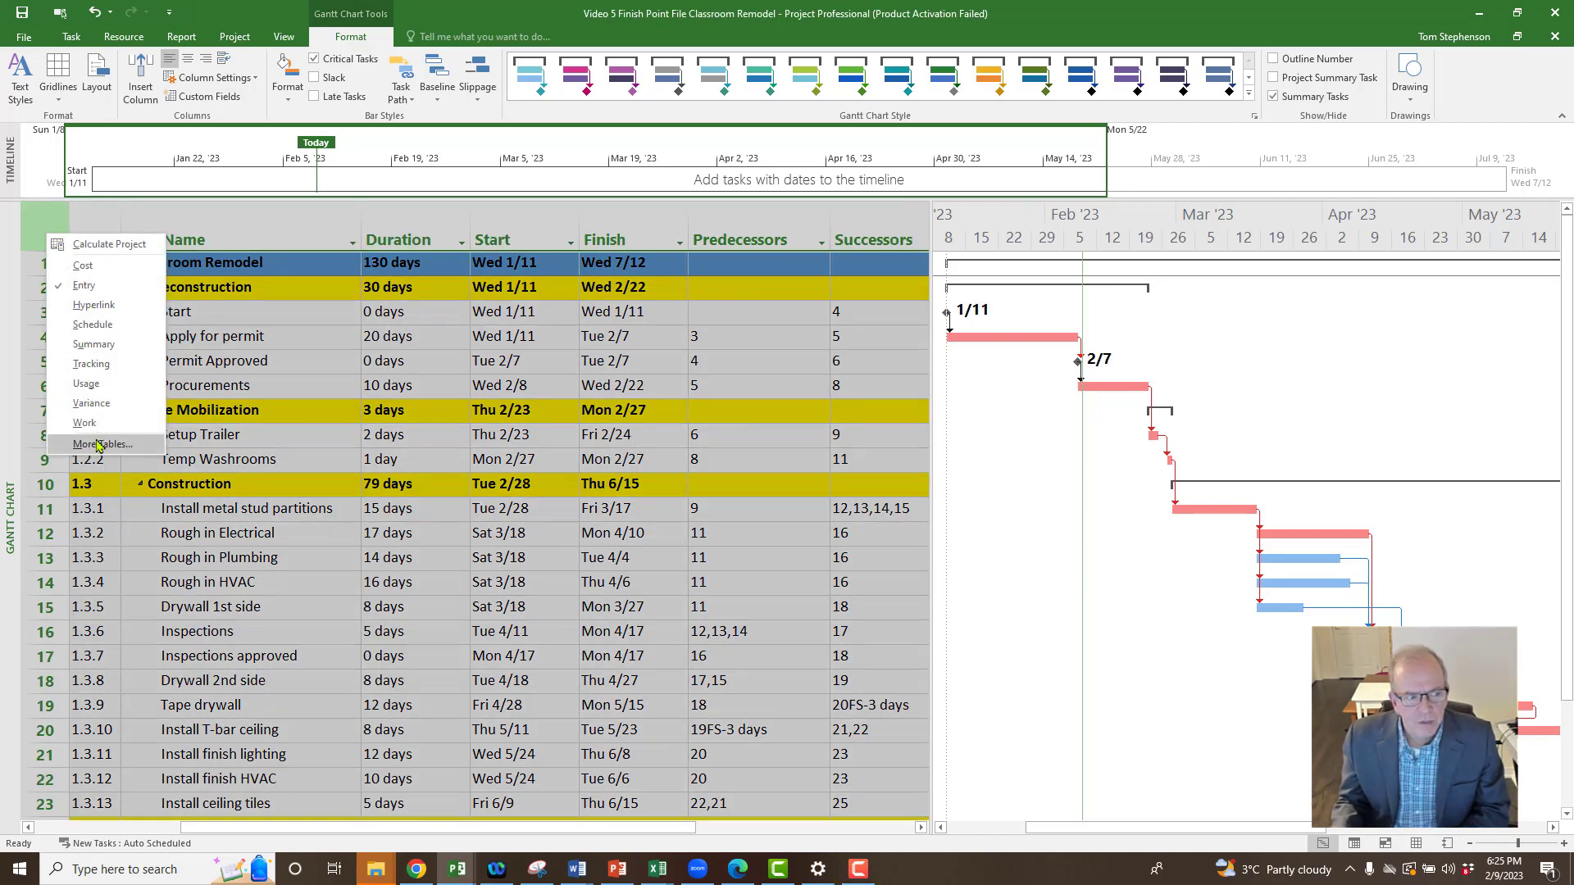
{"action": "left_click", "coordinate": [255, 435]}
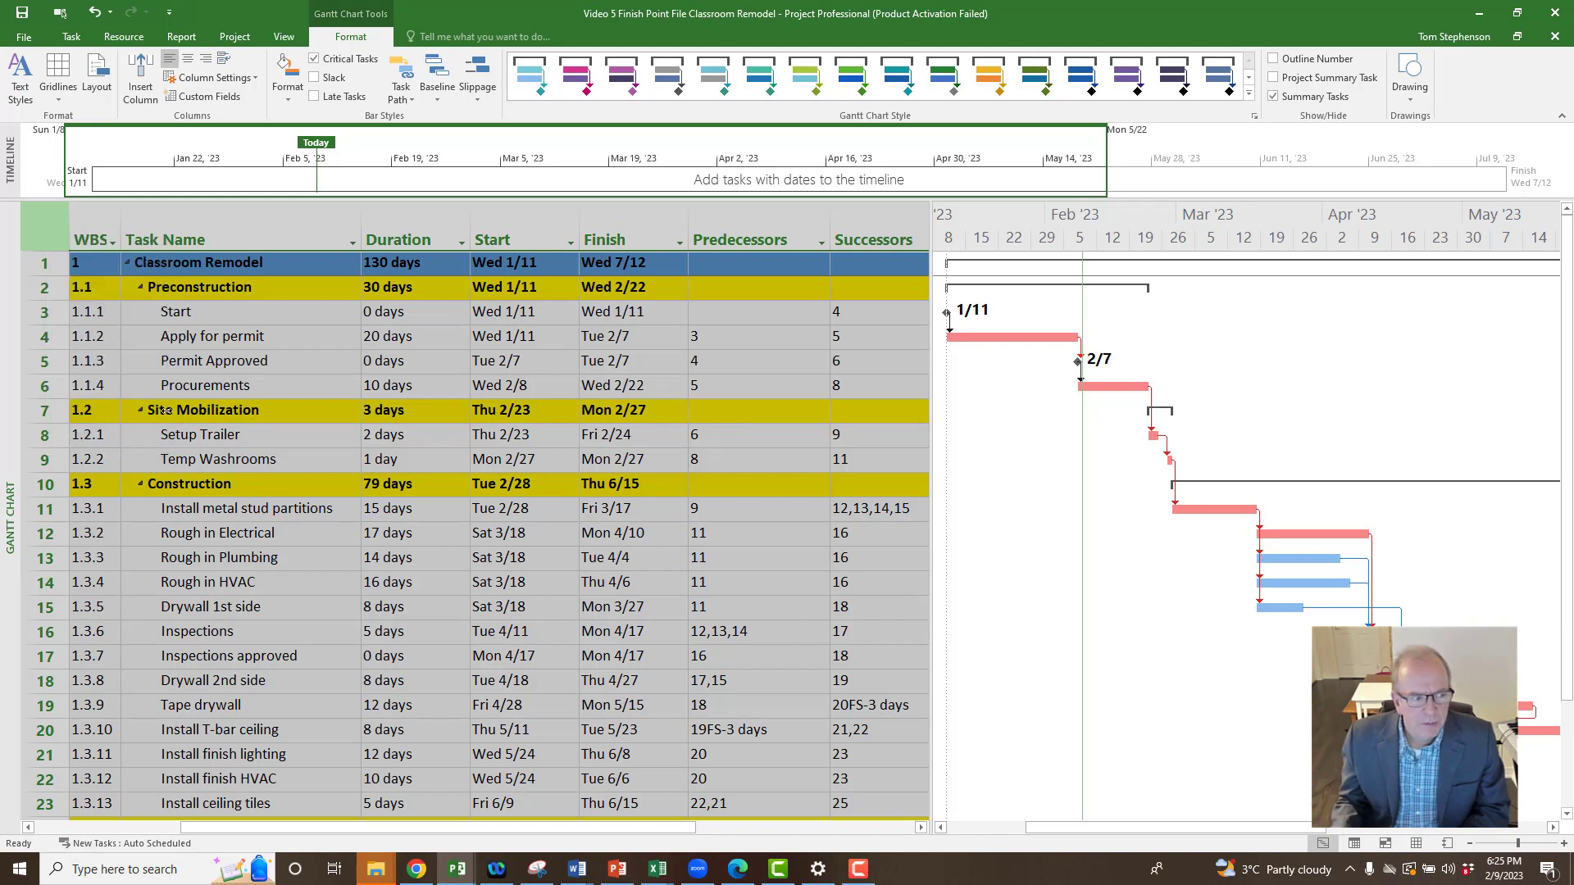
Switch the project from the Gantt Chart view to the Resource Sheet view.
{"action": "right_click", "coordinate": [12, 401]}
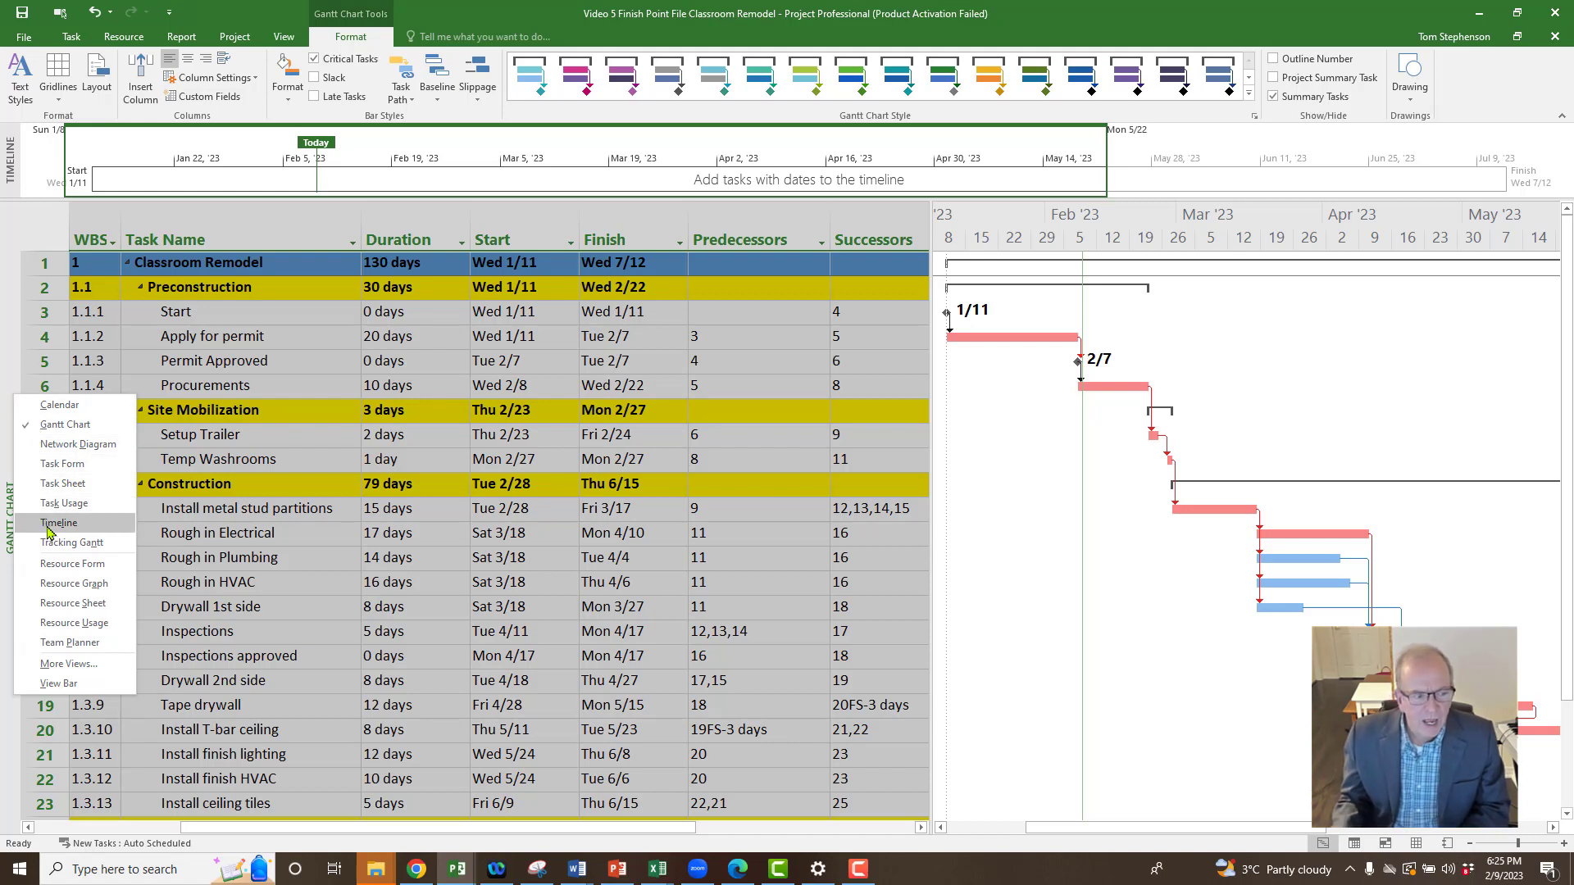
{"action": "left_click", "coordinate": [75, 607]}
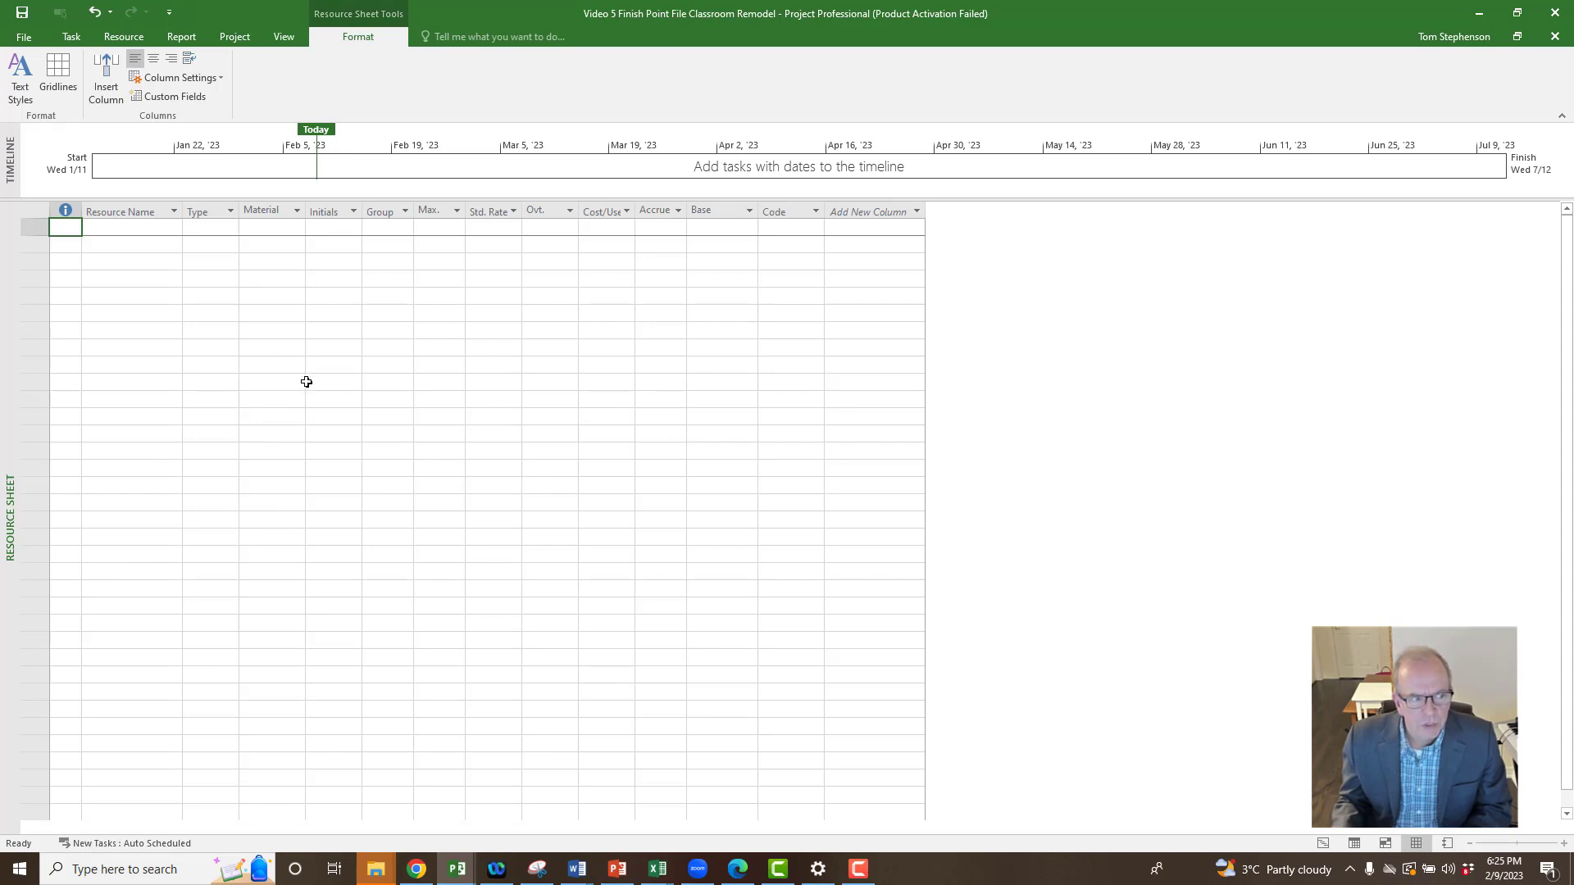
{"action": "right_click", "coordinate": [4, 398]}
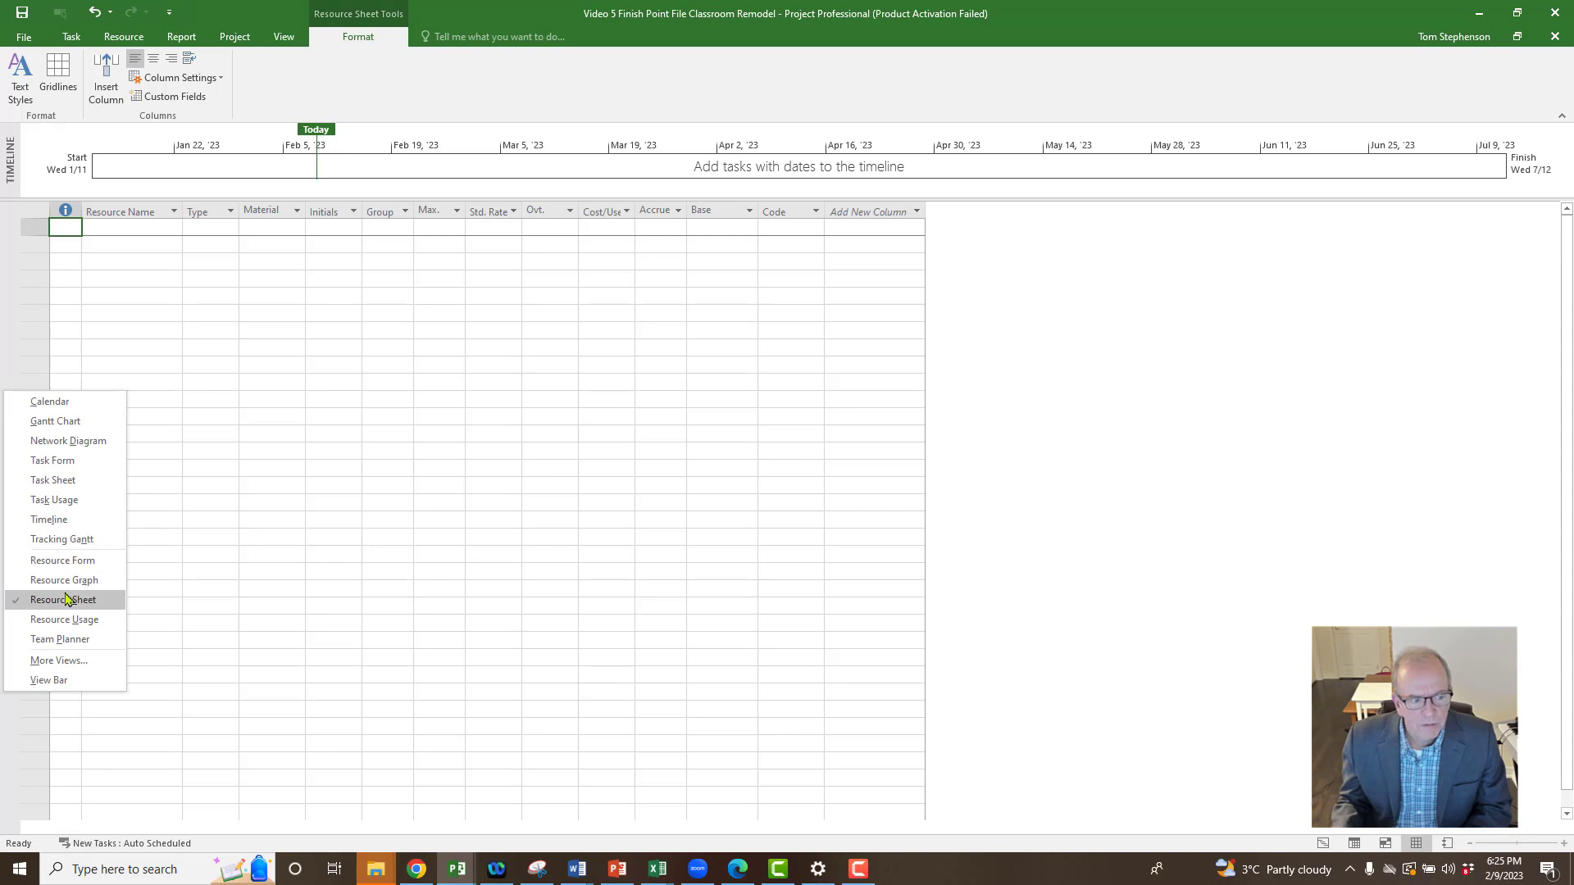
{"action": "left_click", "coordinate": [296, 475]}
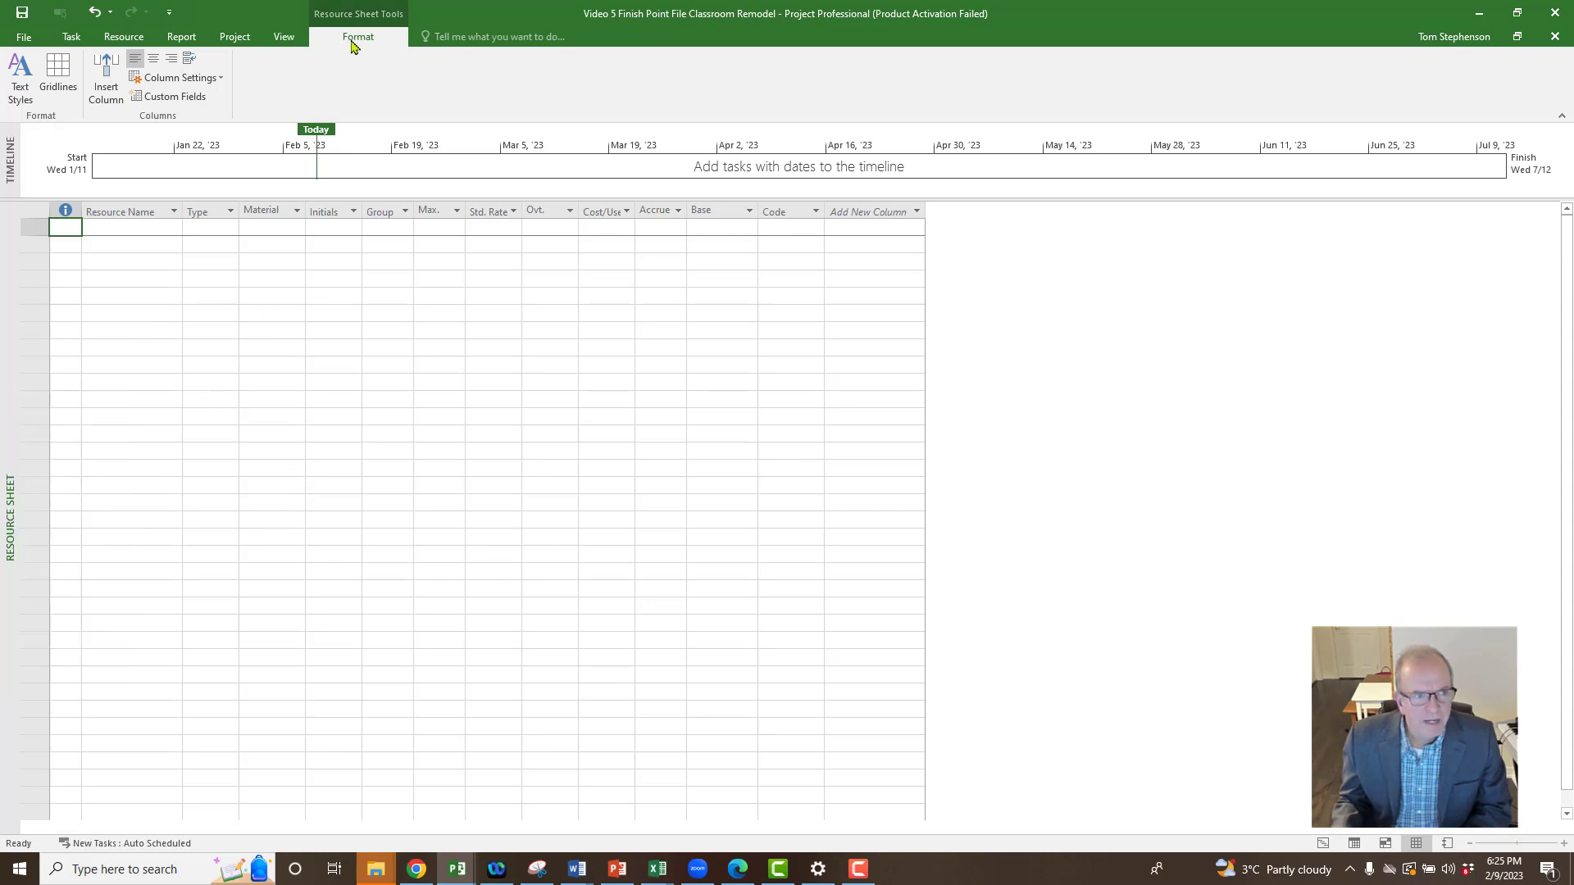
Set the text style of all items in the resource sheet to font size 14.
{"action": "left_click", "coordinate": [24, 76]}
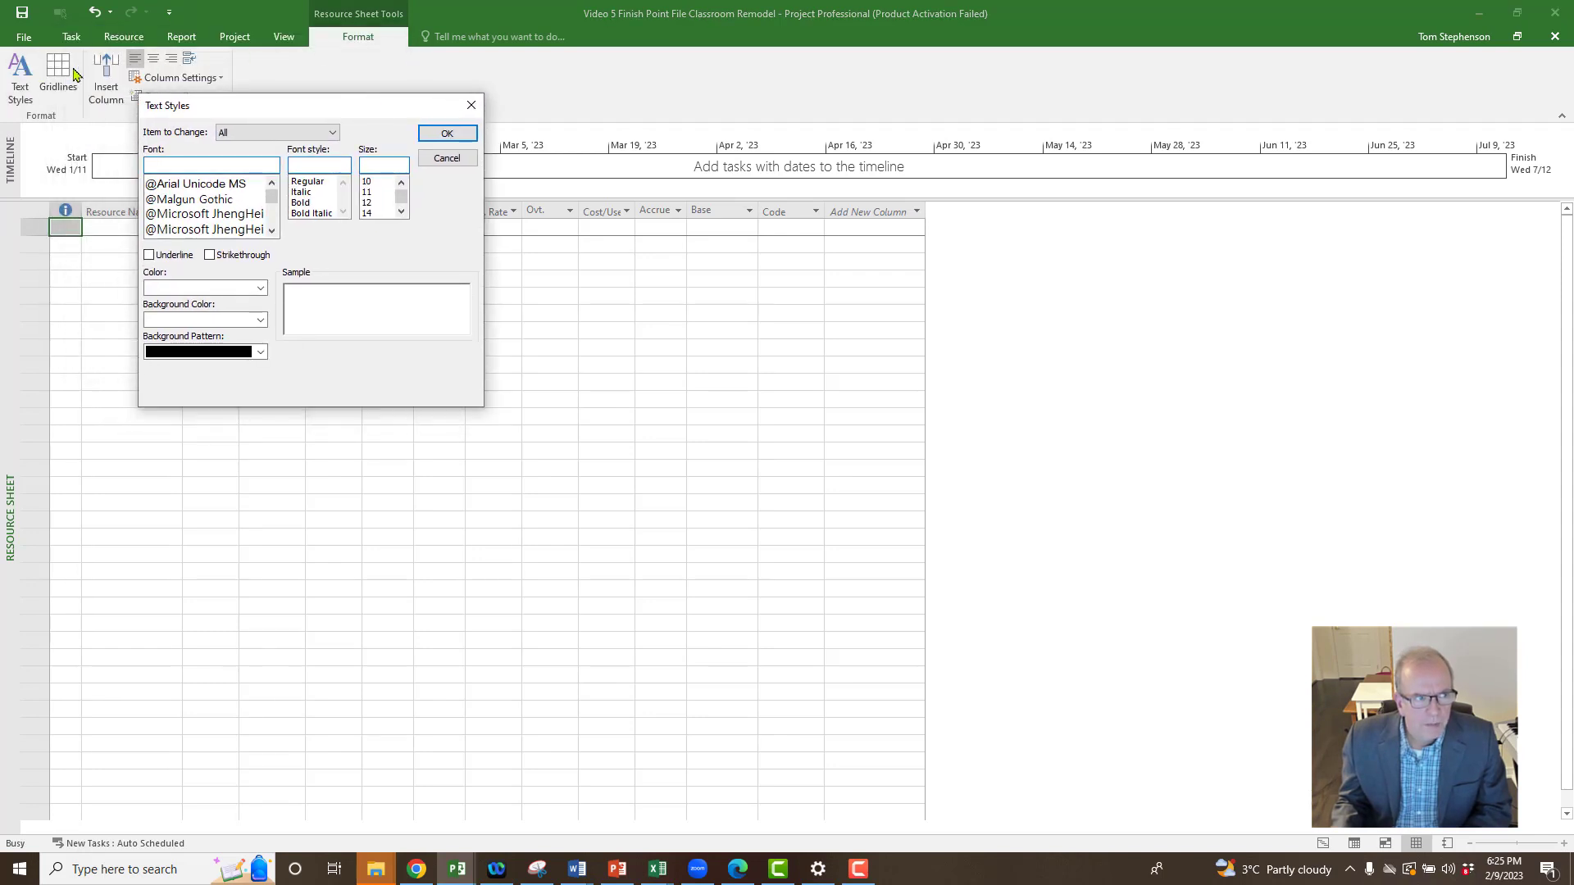
{"action": "left_click", "coordinate": [369, 214]}
{"action": "left_click", "coordinate": [443, 134]}
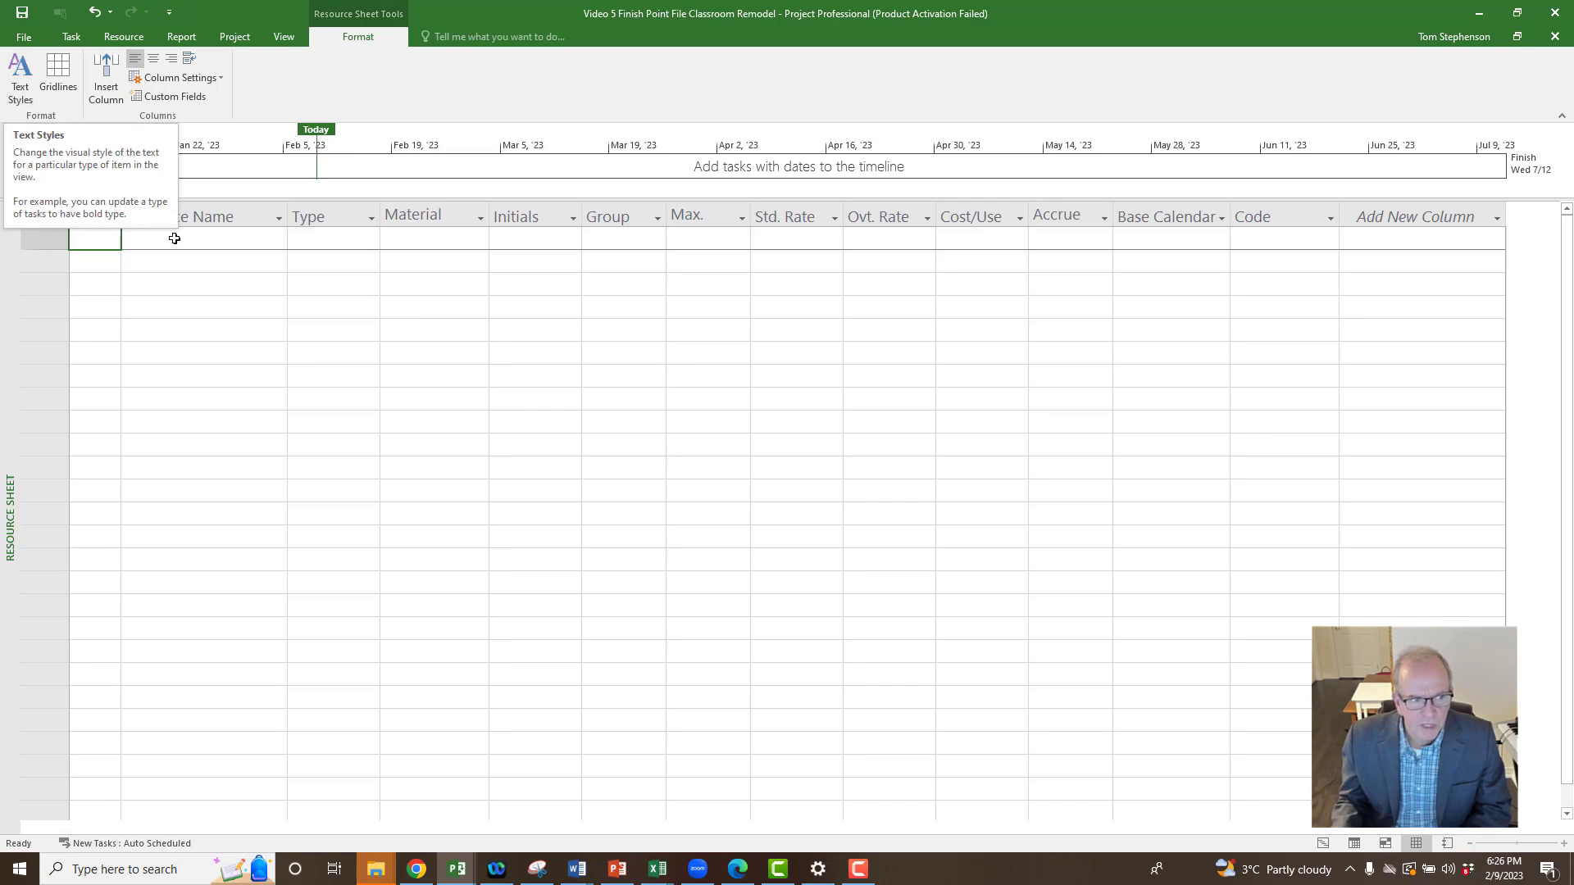
Enter PM, Site Super and Project Coordinator as the first three resource names.
{"action": "left_click", "coordinate": [200, 239]}
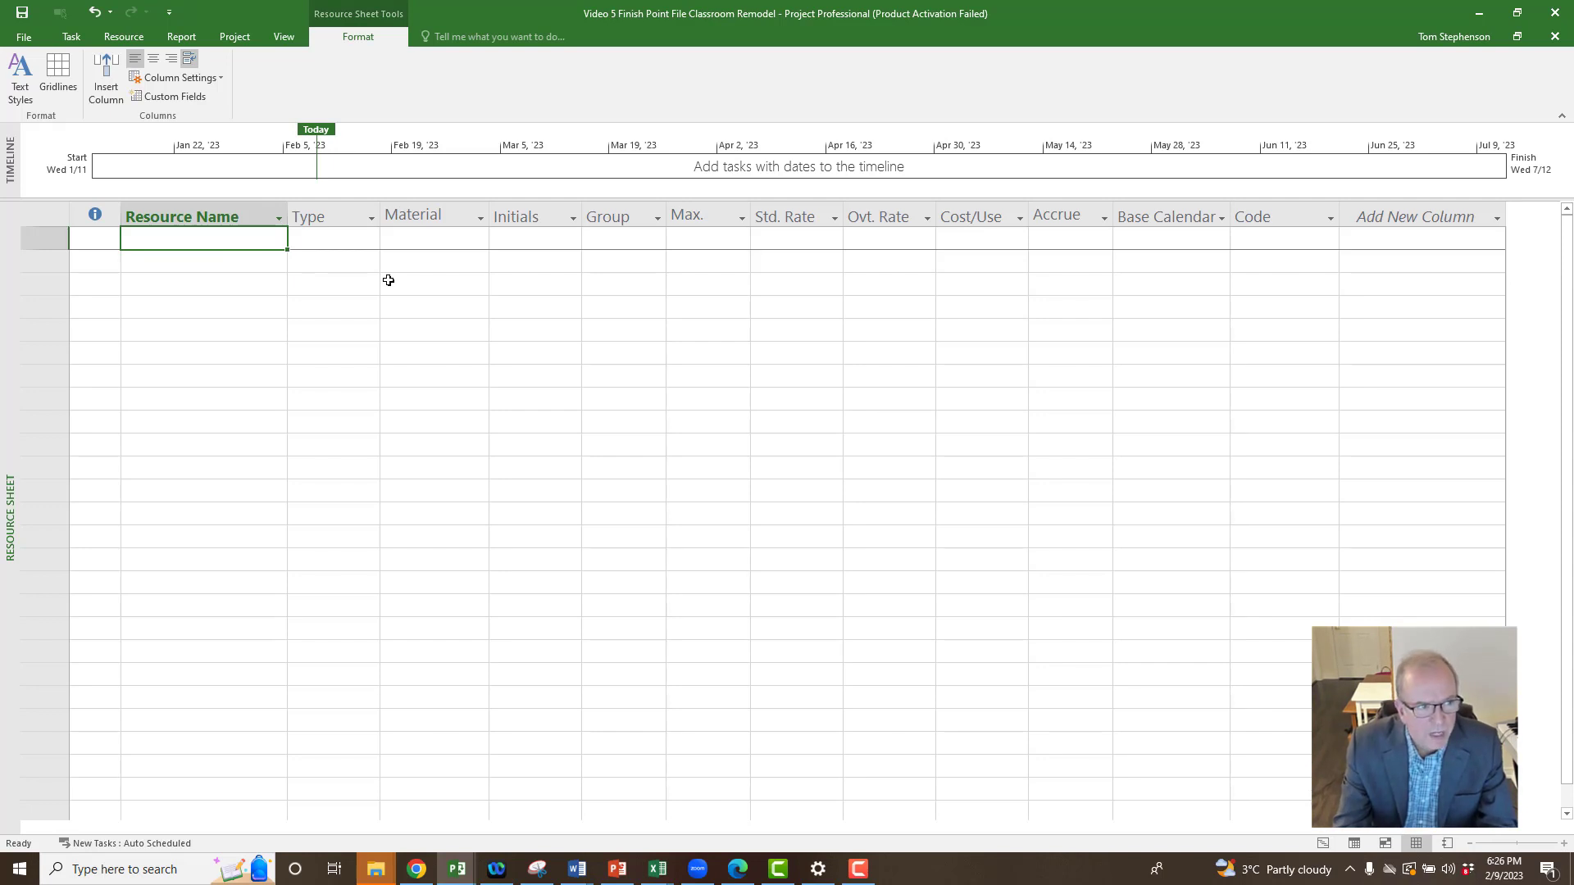
{"action": "type", "text": "PM"}
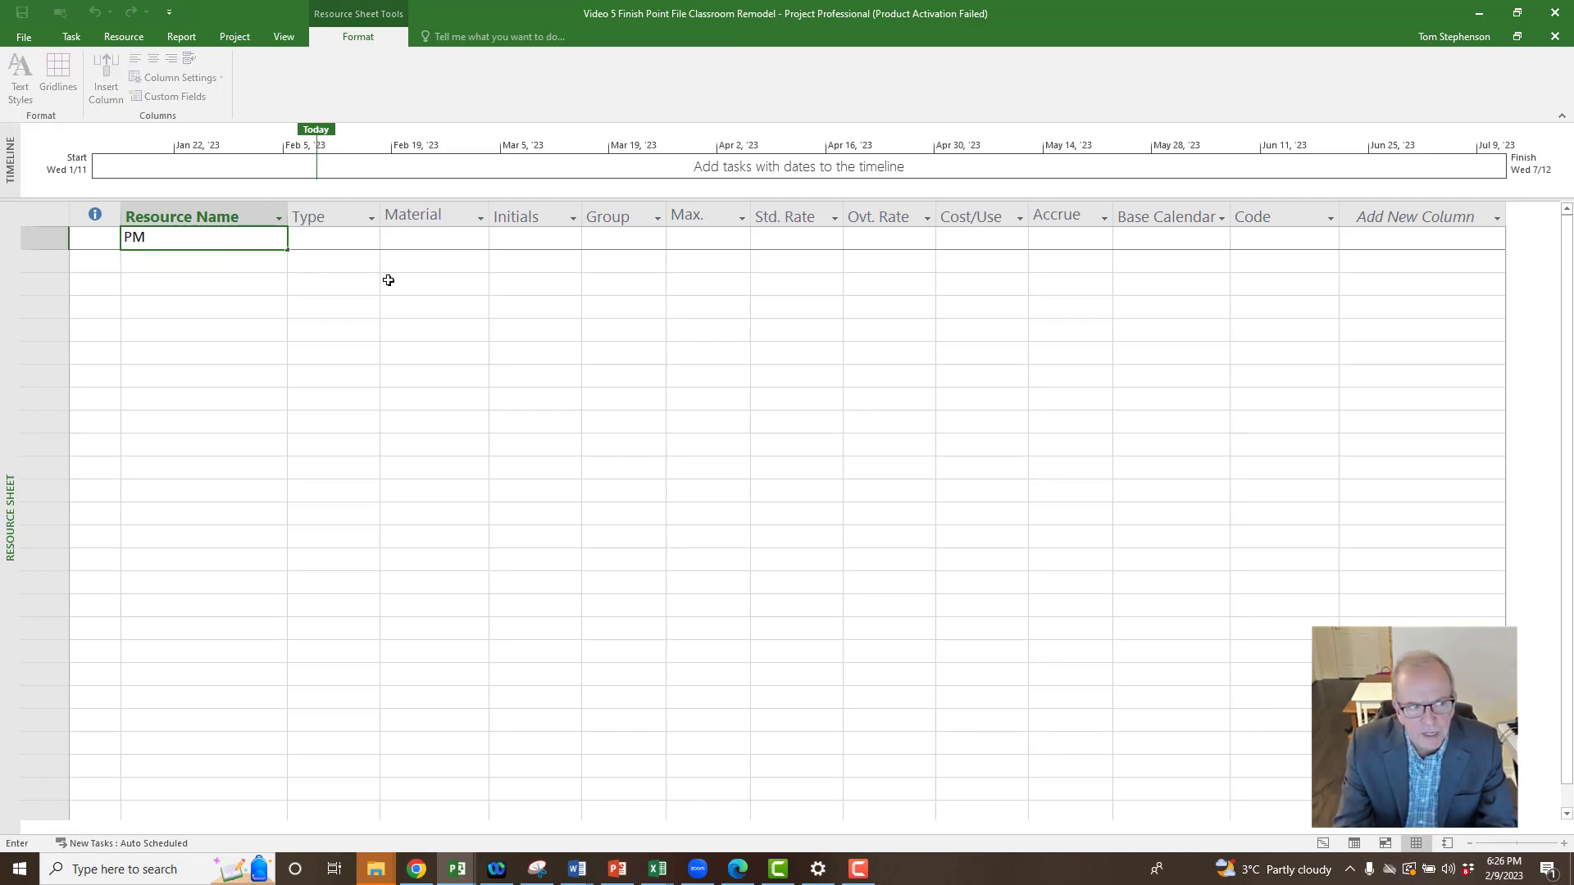
{"action": "key", "text": "Return"}
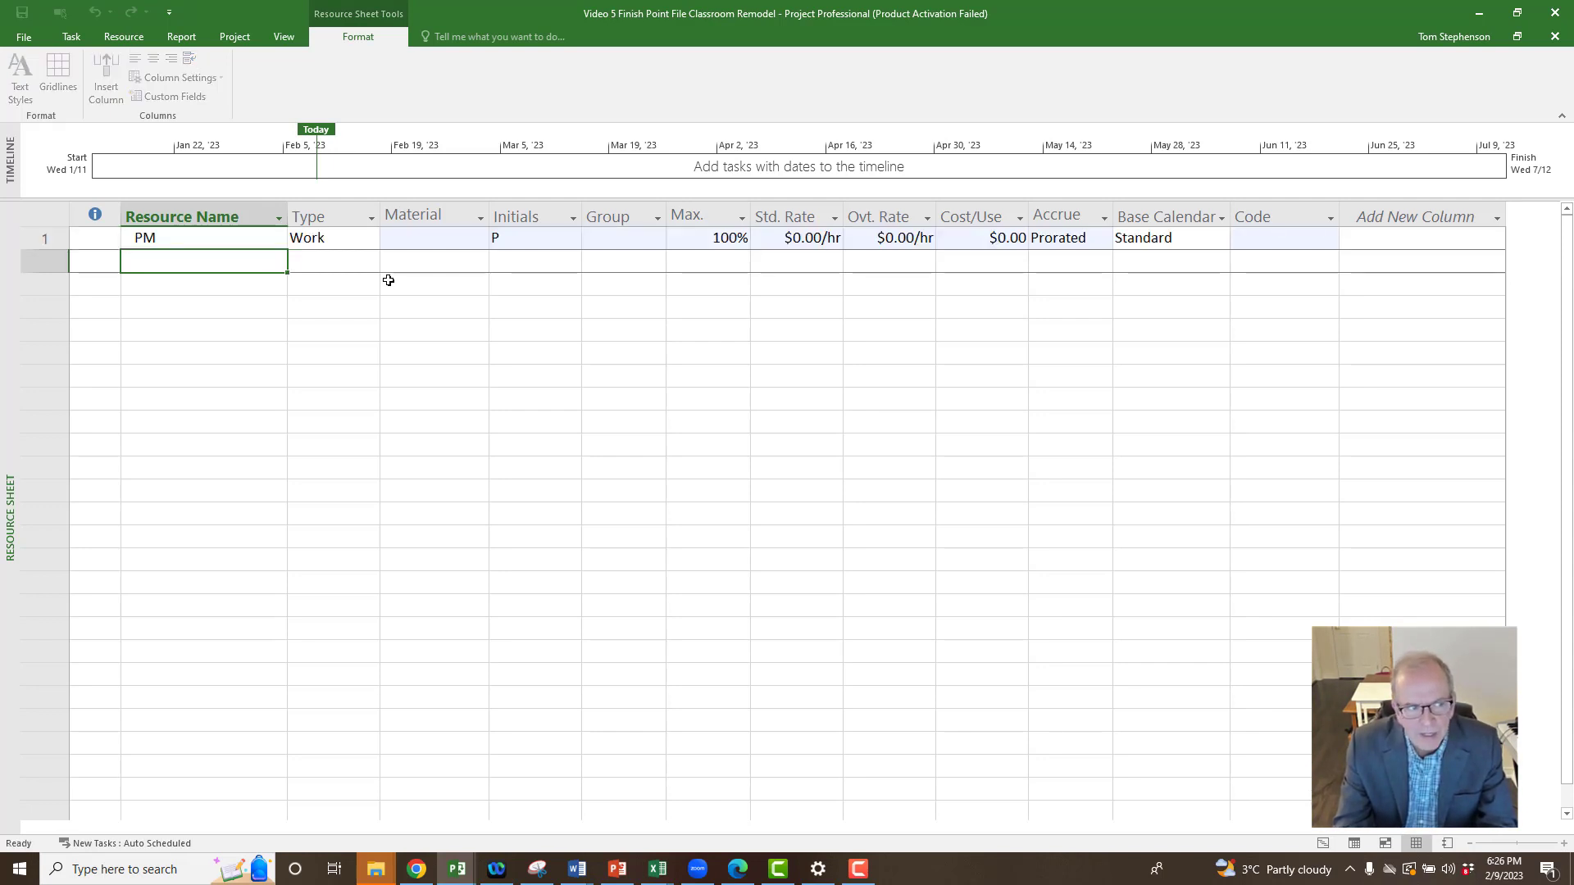
{"action": "type", "text": "Site "}
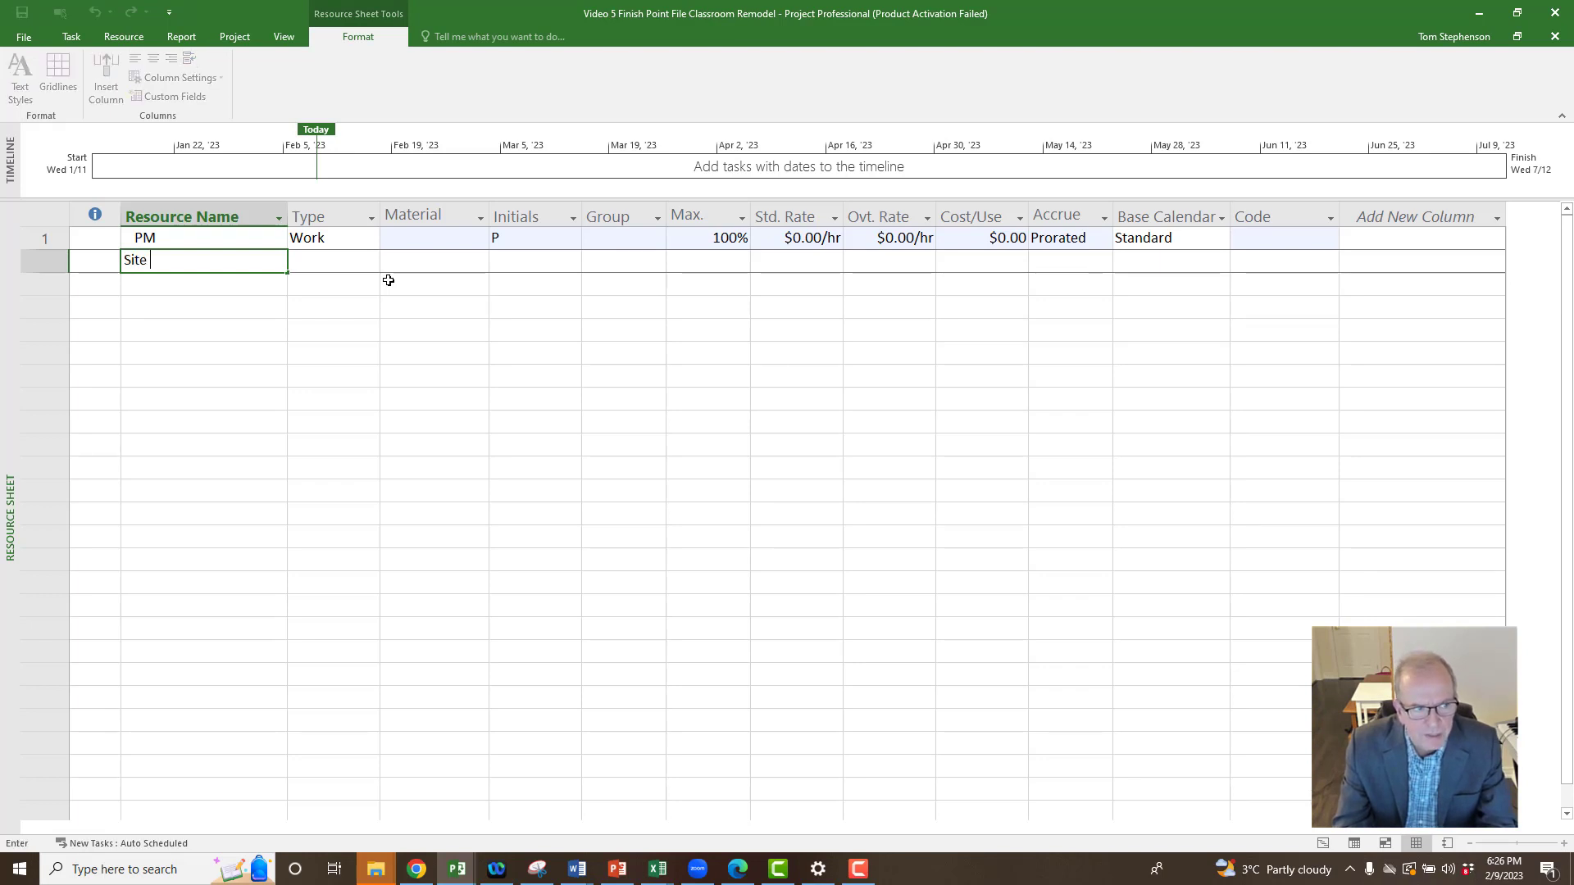
{"action": "type", "text": "Super"}
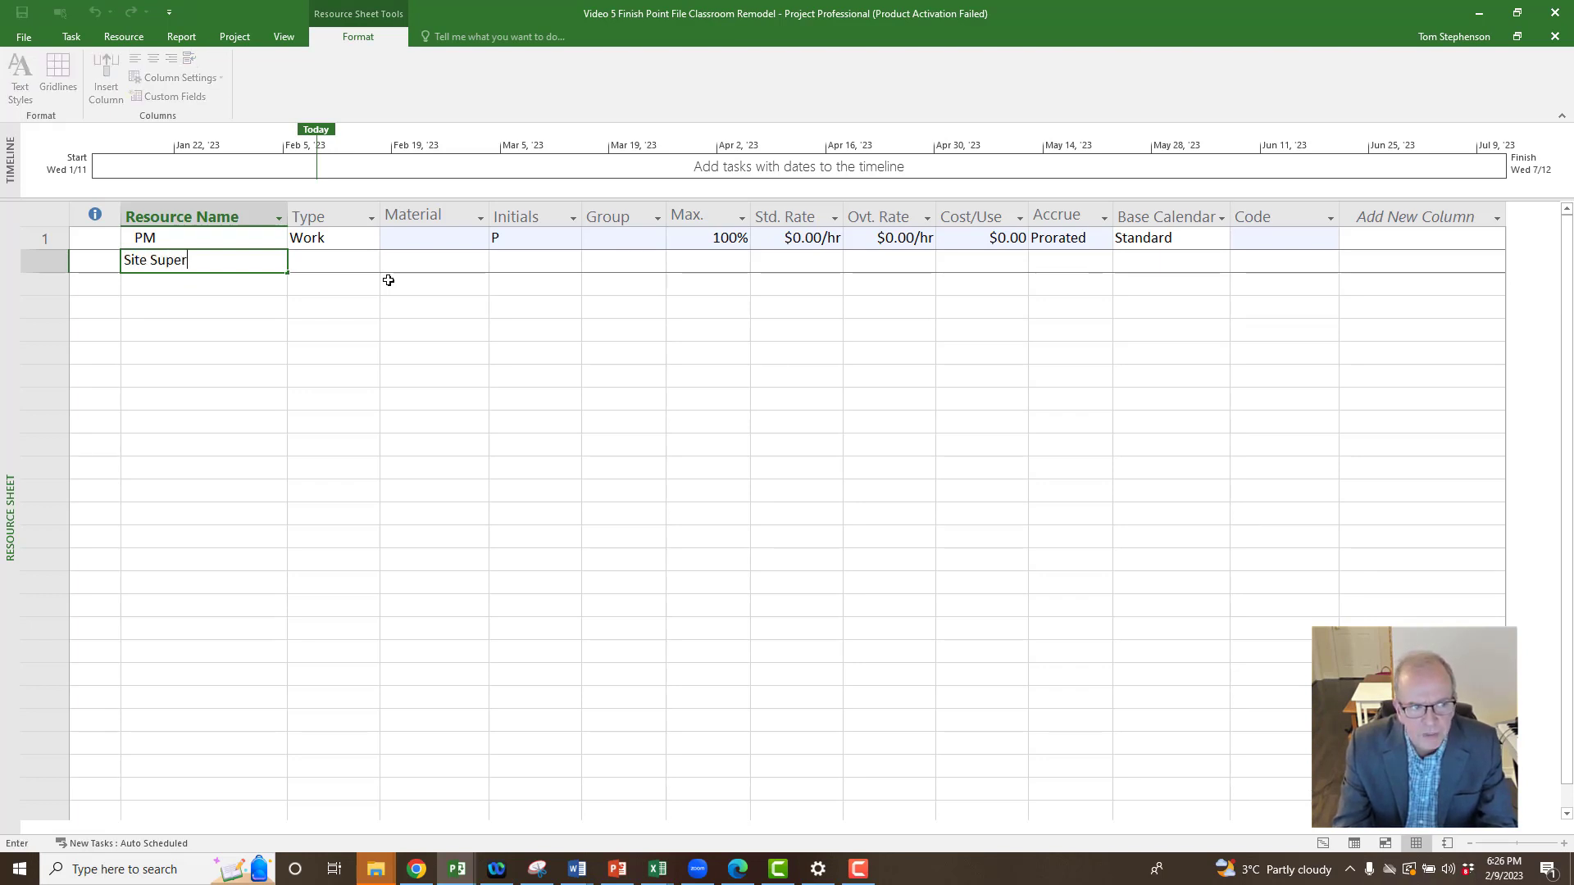
{"action": "key", "text": "Return"}
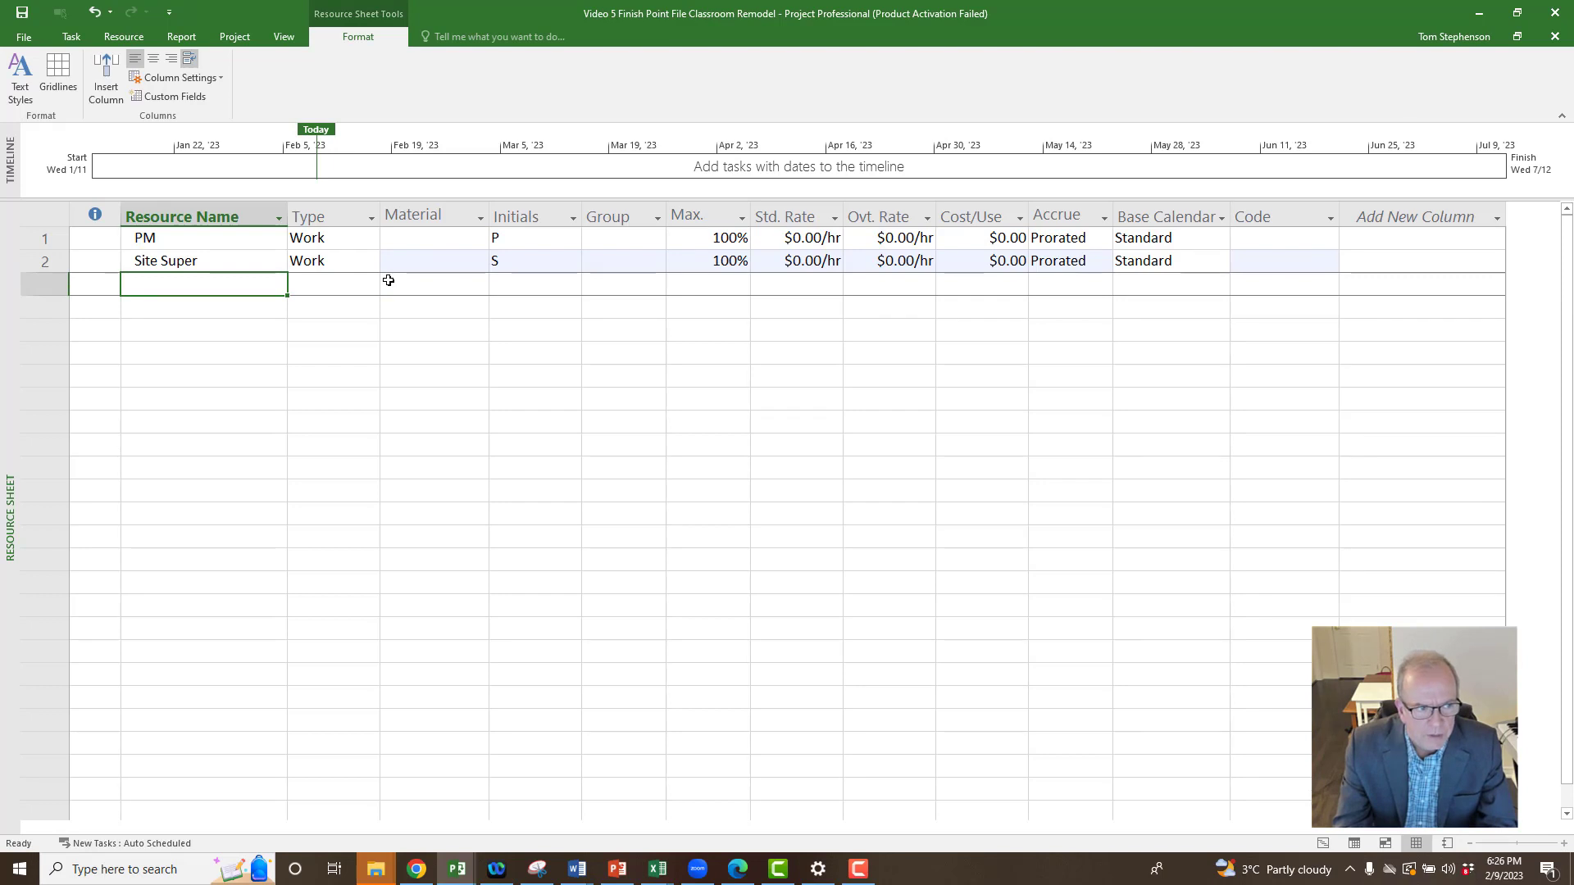
{"action": "type", "text": "Projec"}
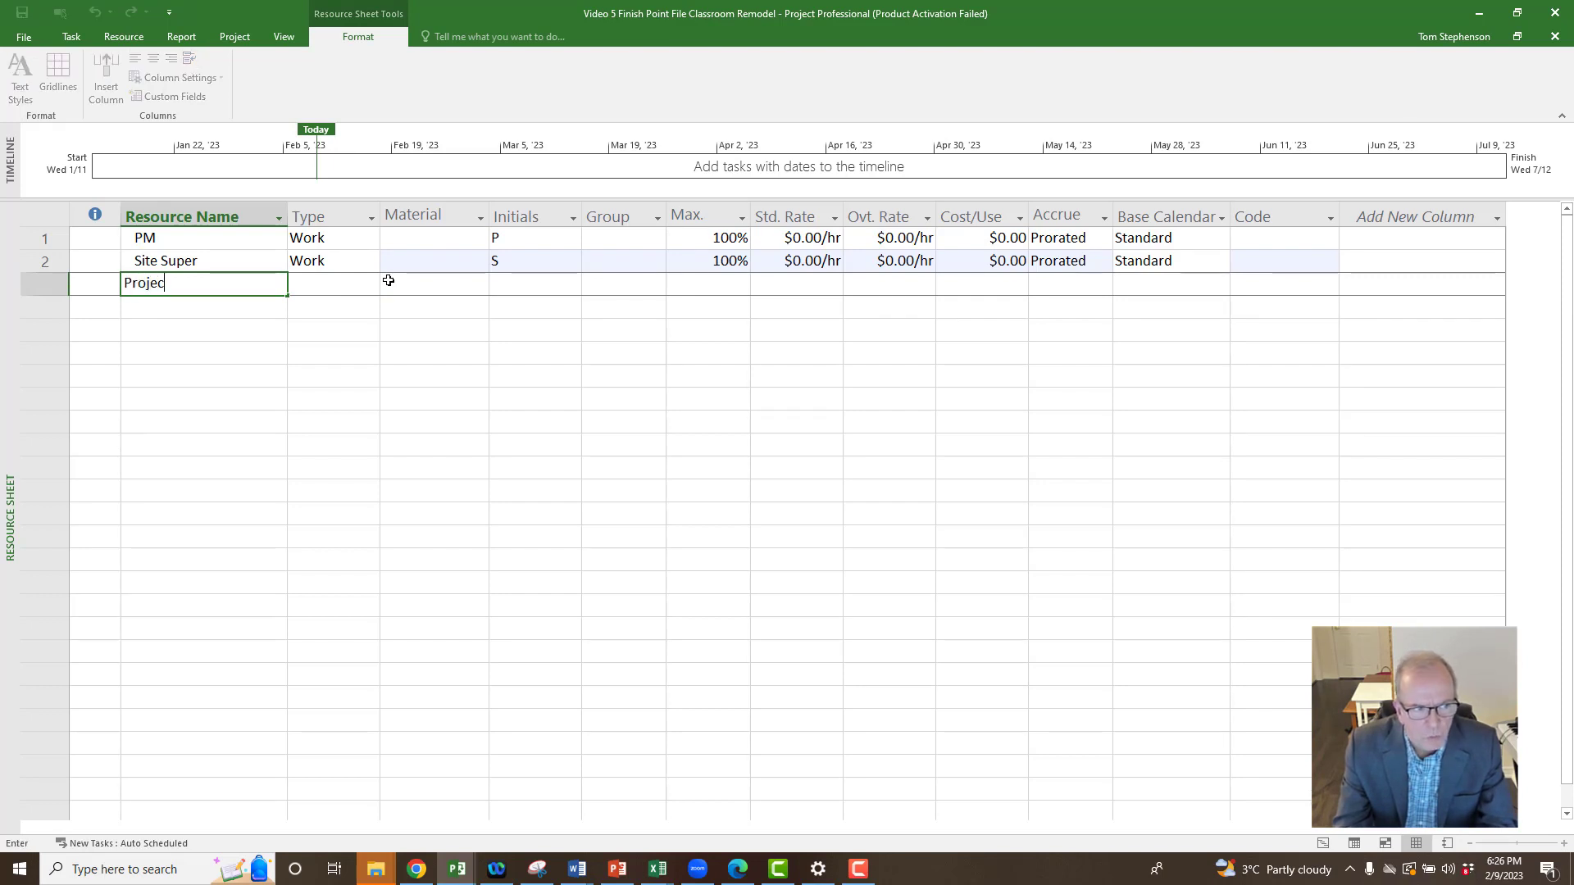
{"action": "type", "text": "t Coordin"}
{"action": "type", "text": "ator"}
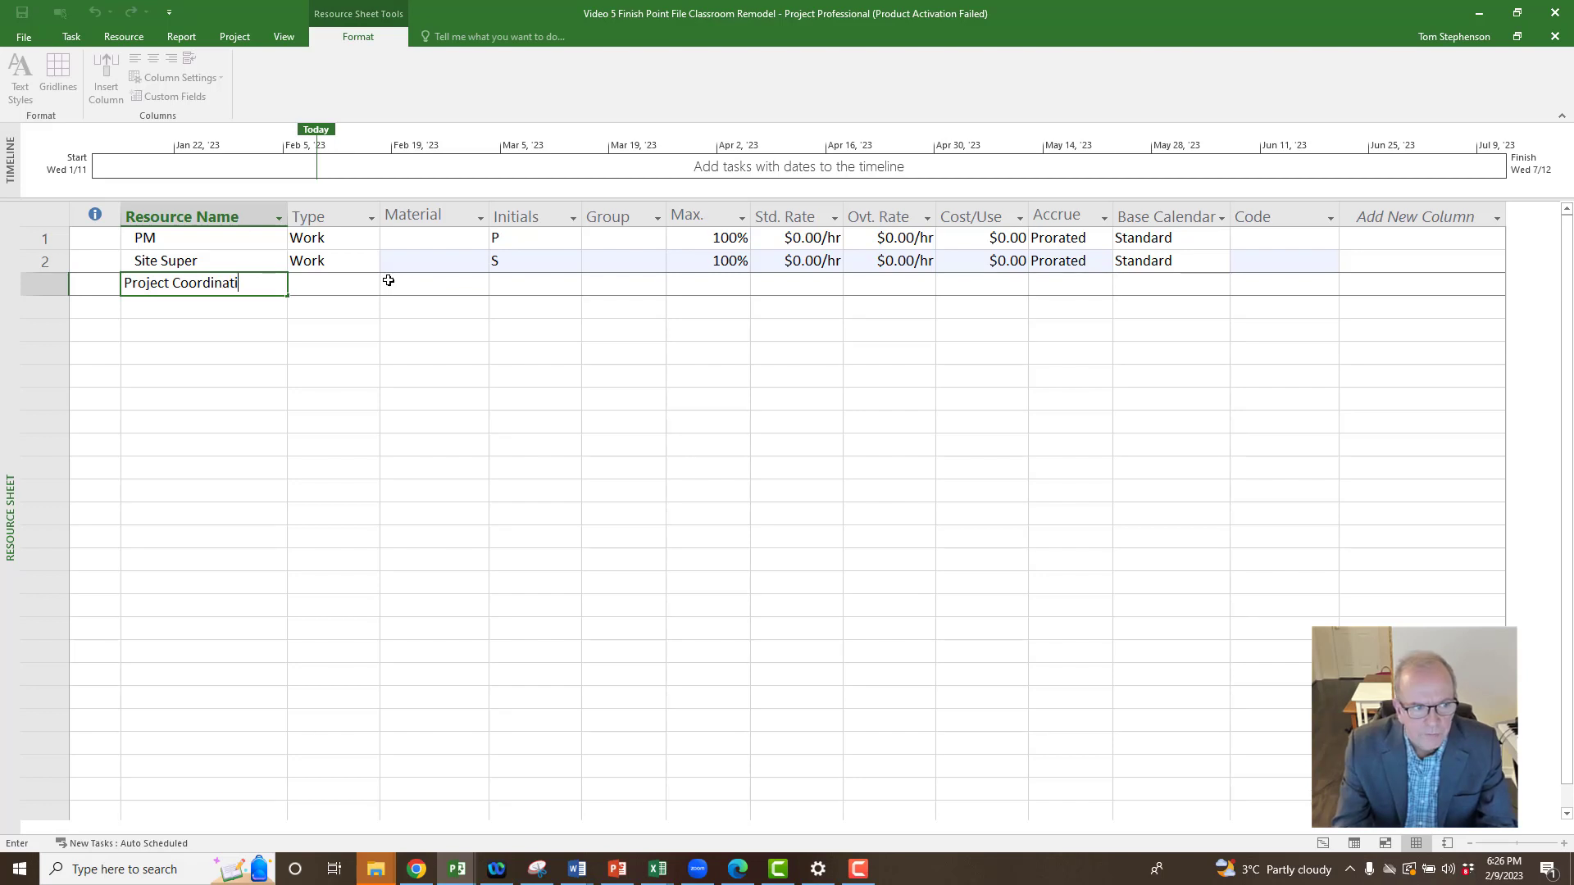
{"action": "key", "text": "Return"}
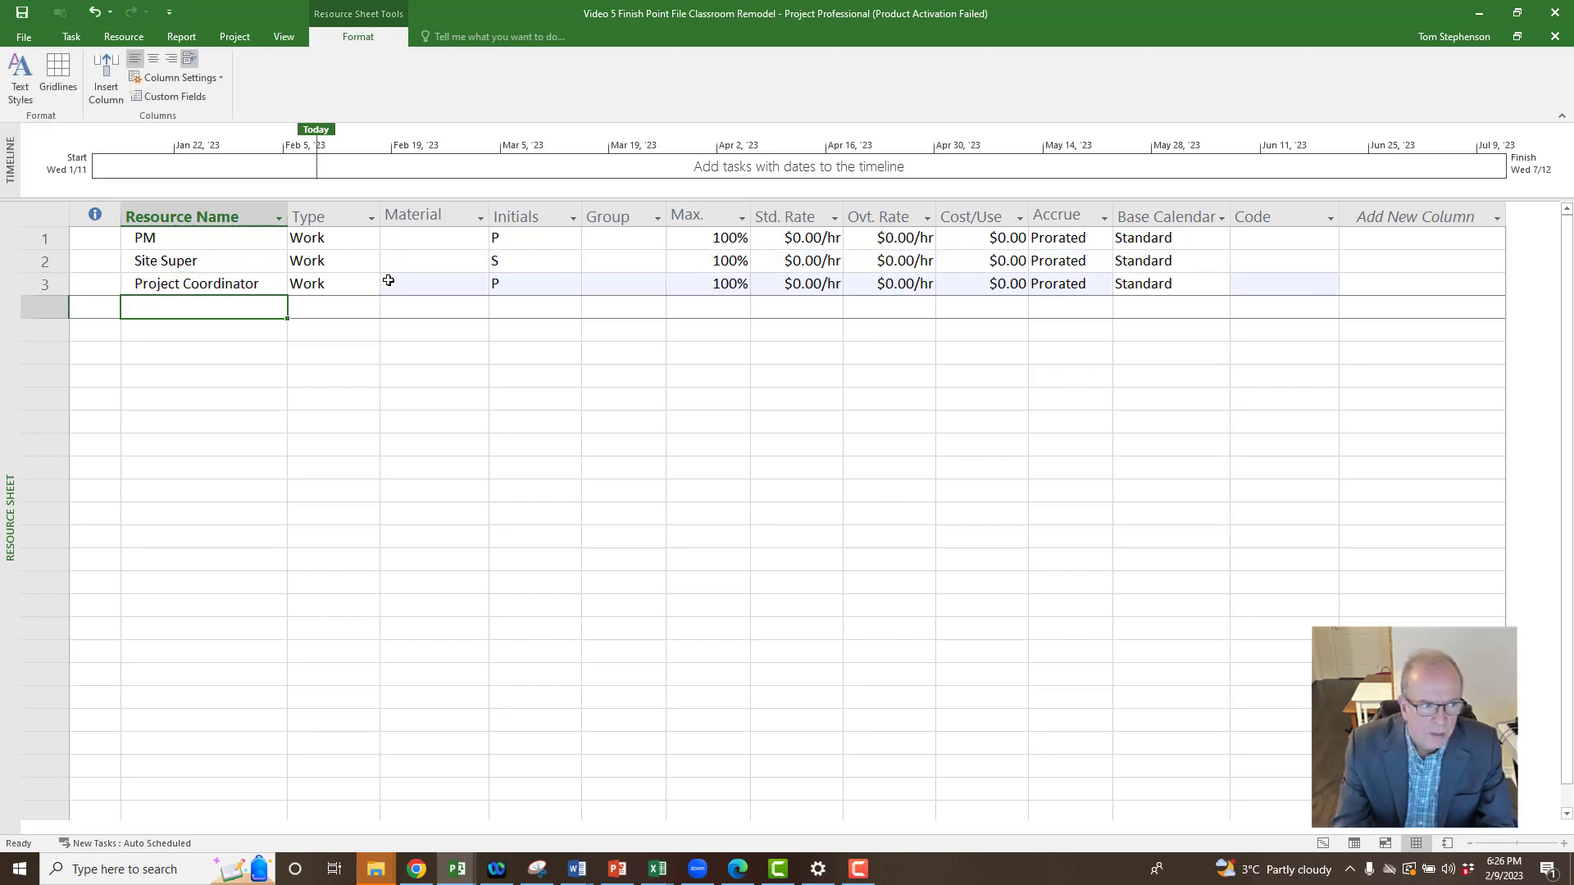
Add the resources Drywall Sub and Electrical Sub in rows 4 and 5.
{"action": "type", "text": "Drywall"}
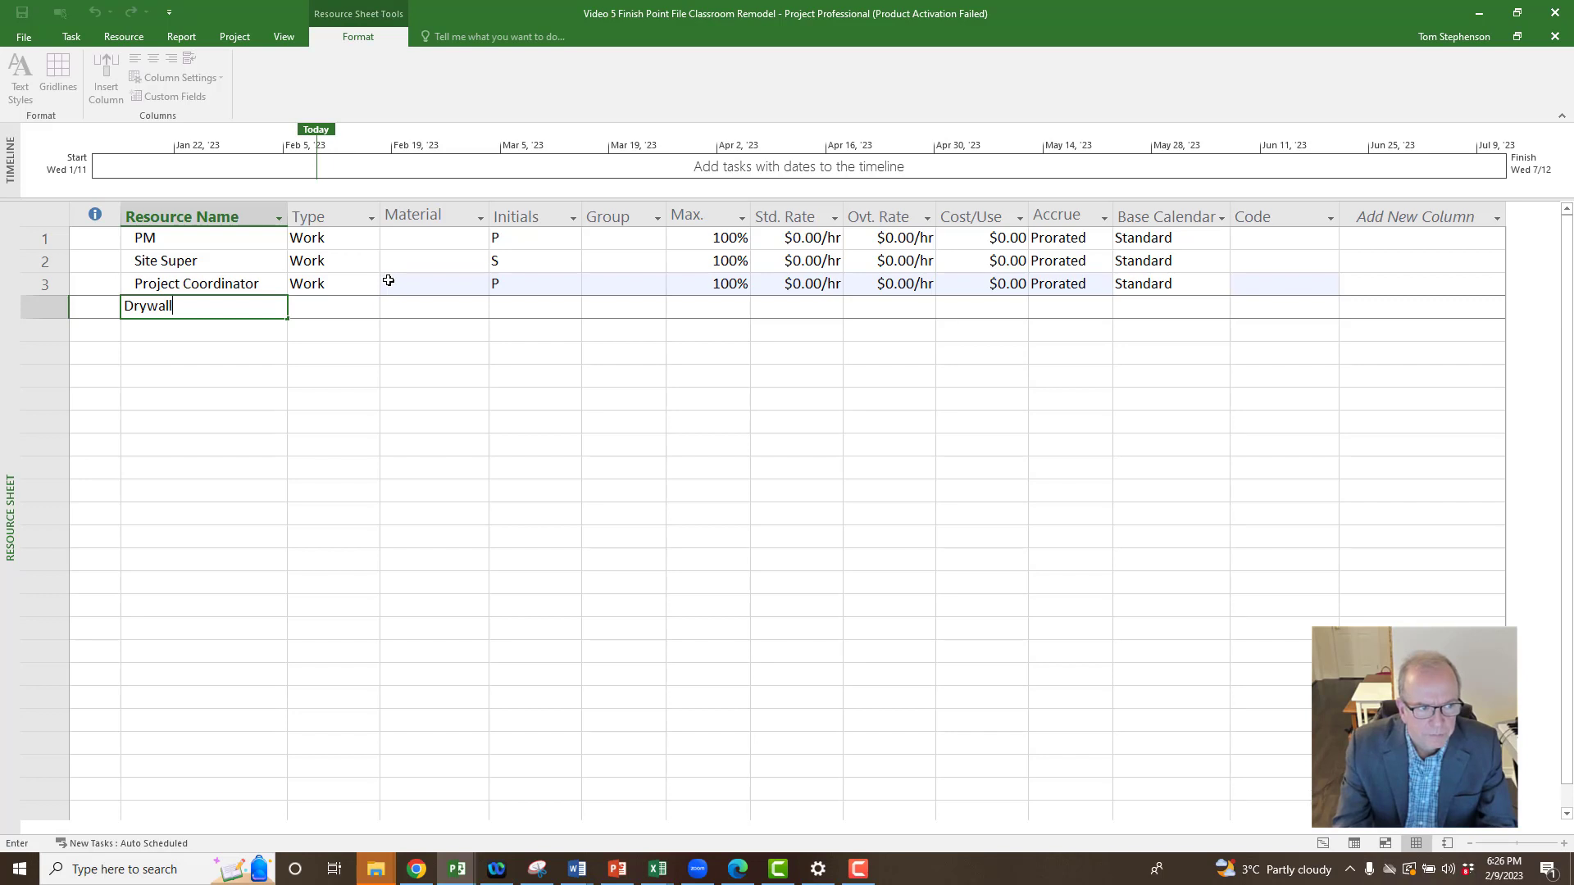
{"action": "key", "text": "Return"}
{"action": "type", "text": "Site Super"}
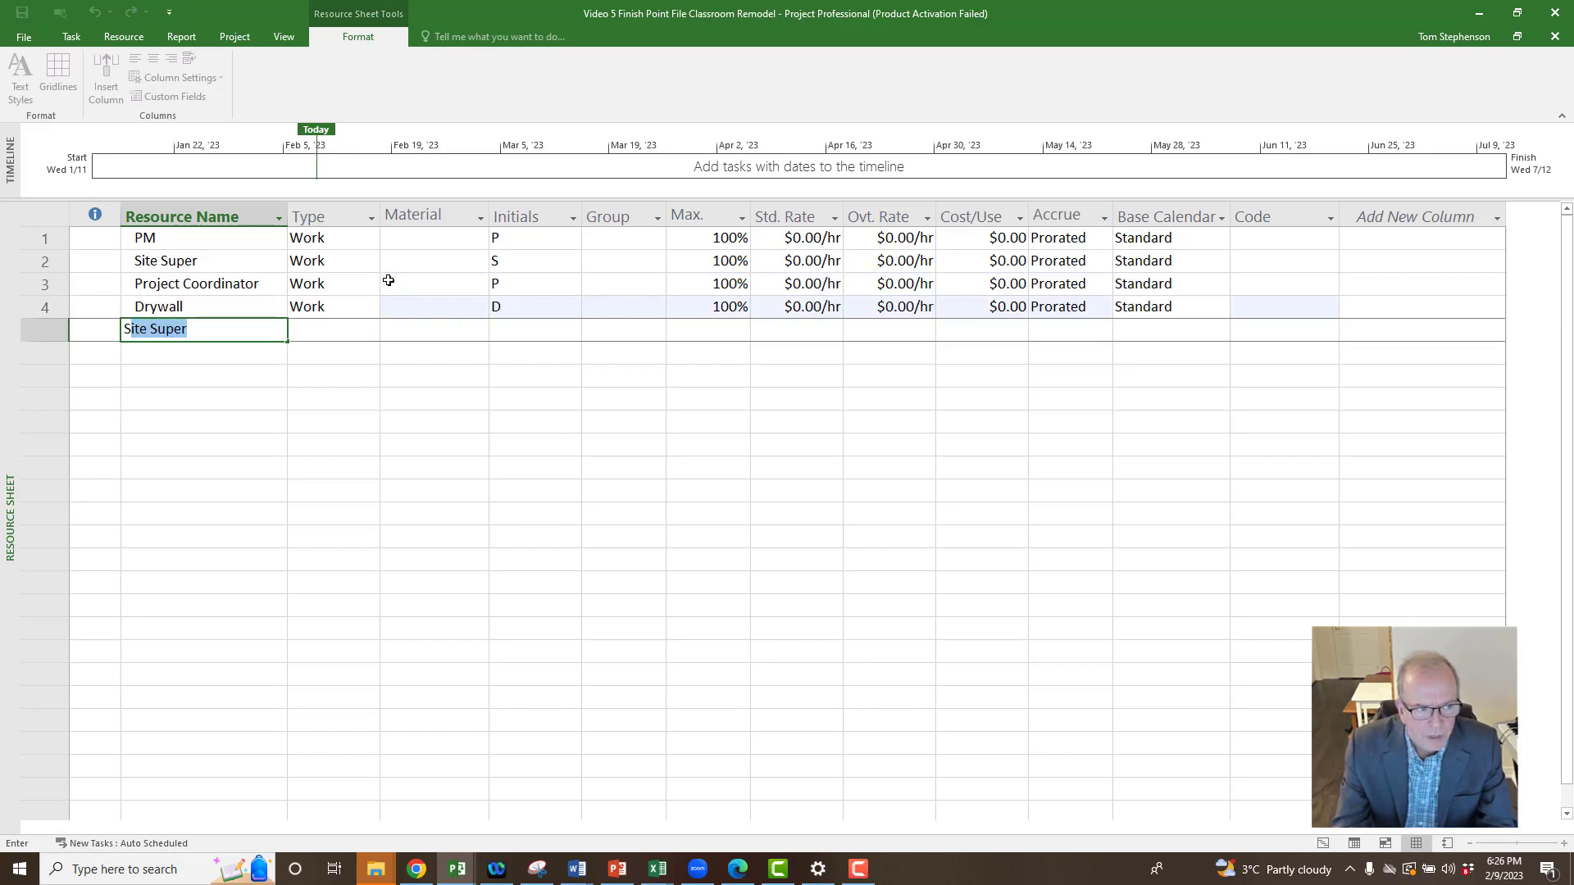
{"action": "left_click", "coordinate": [209, 311]}
{"action": "key", "text": "F2"}
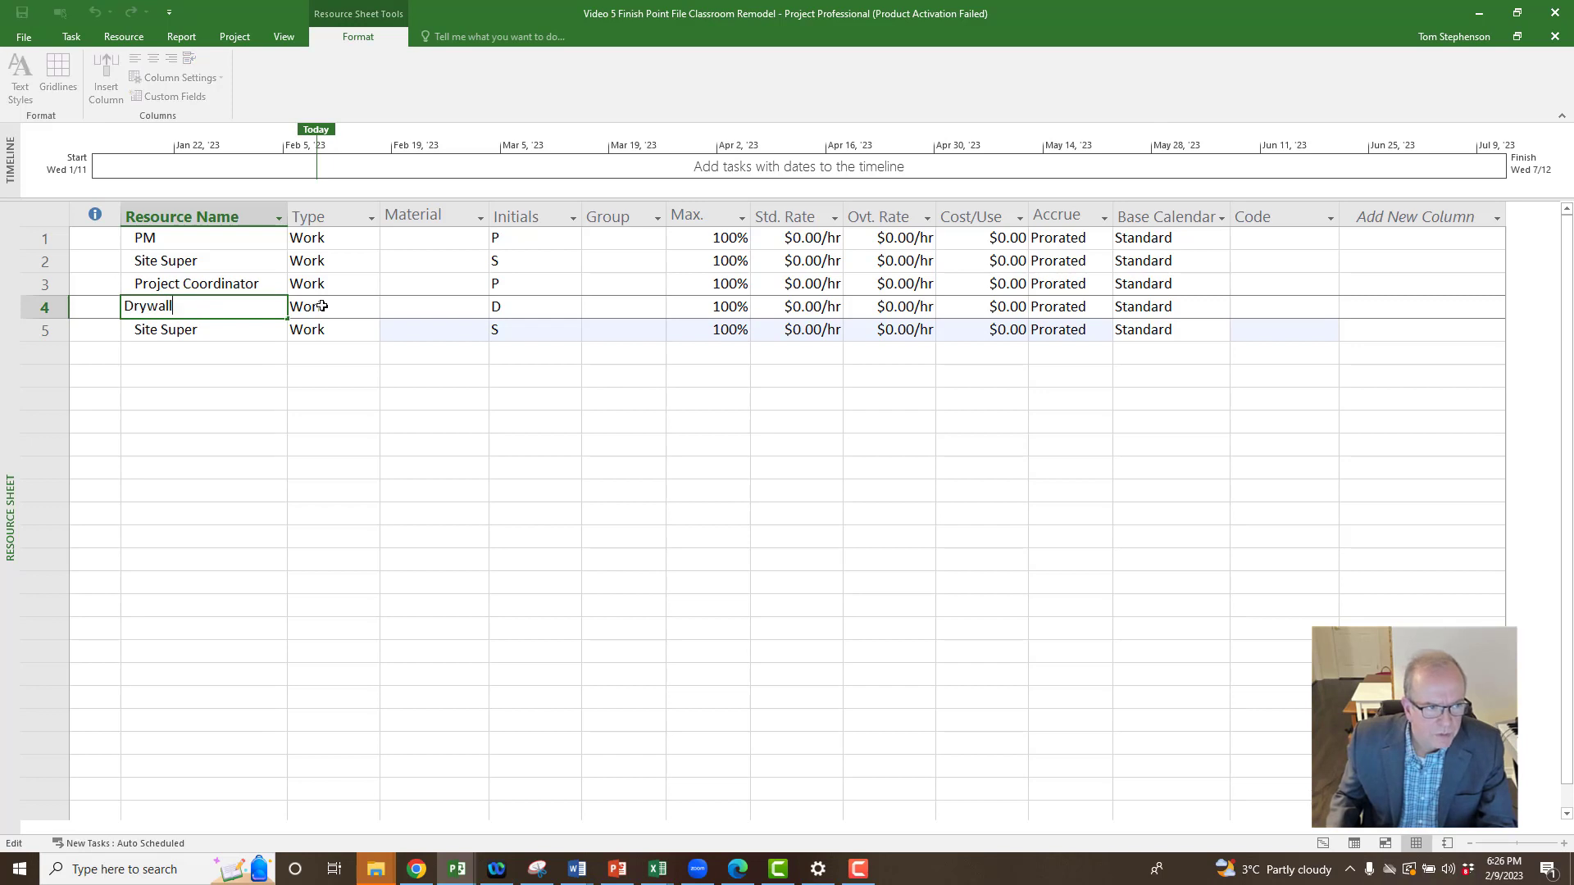
{"action": "type", "text": "Sub"}
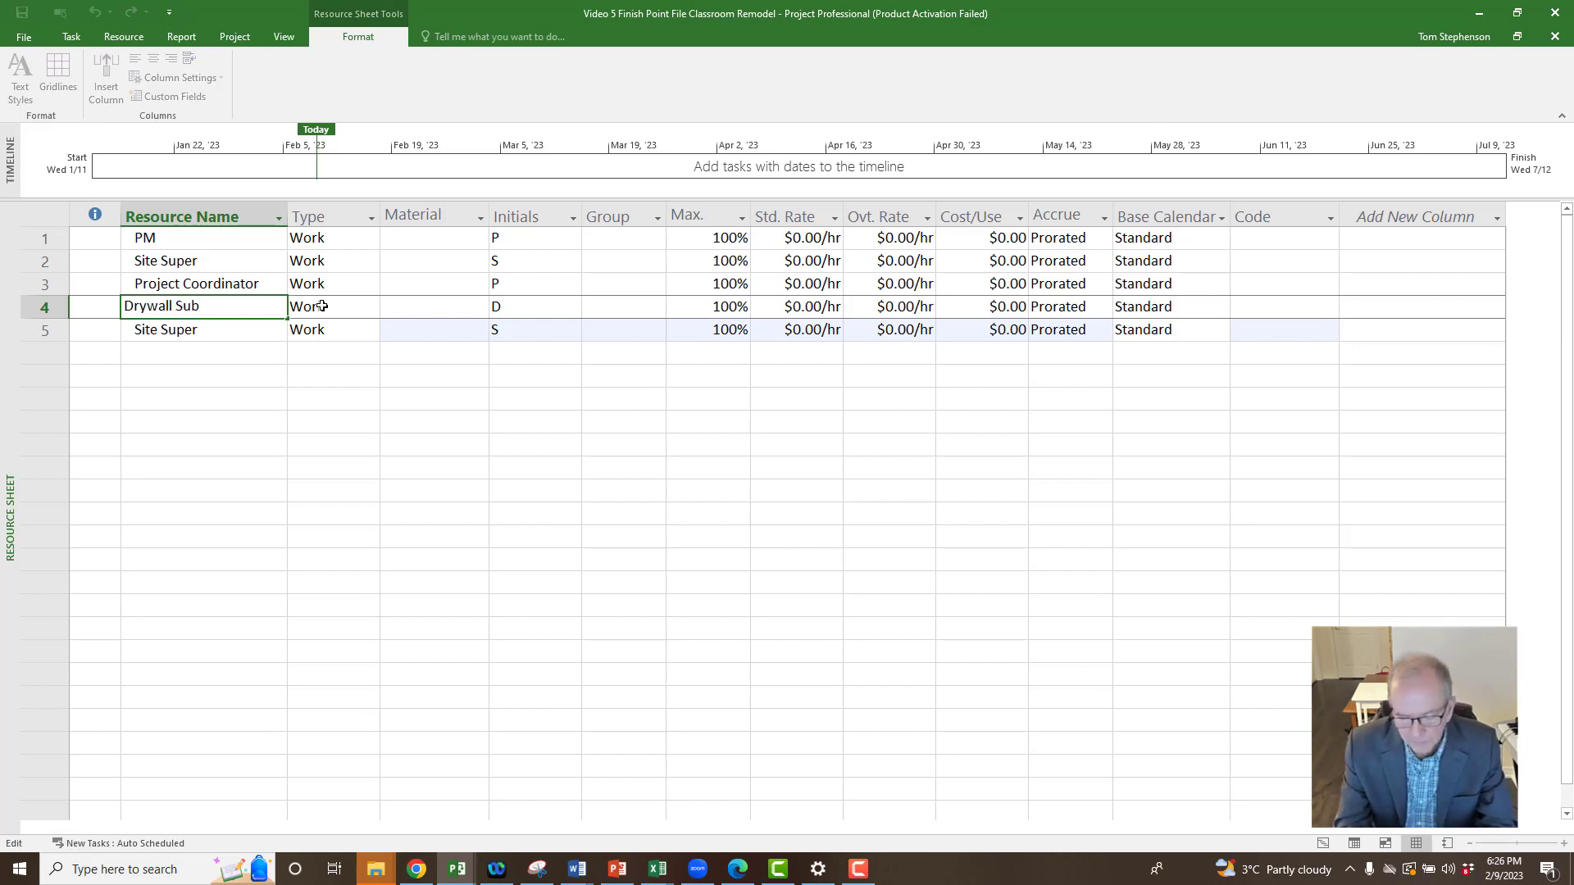
{"action": "key", "text": "Return"}
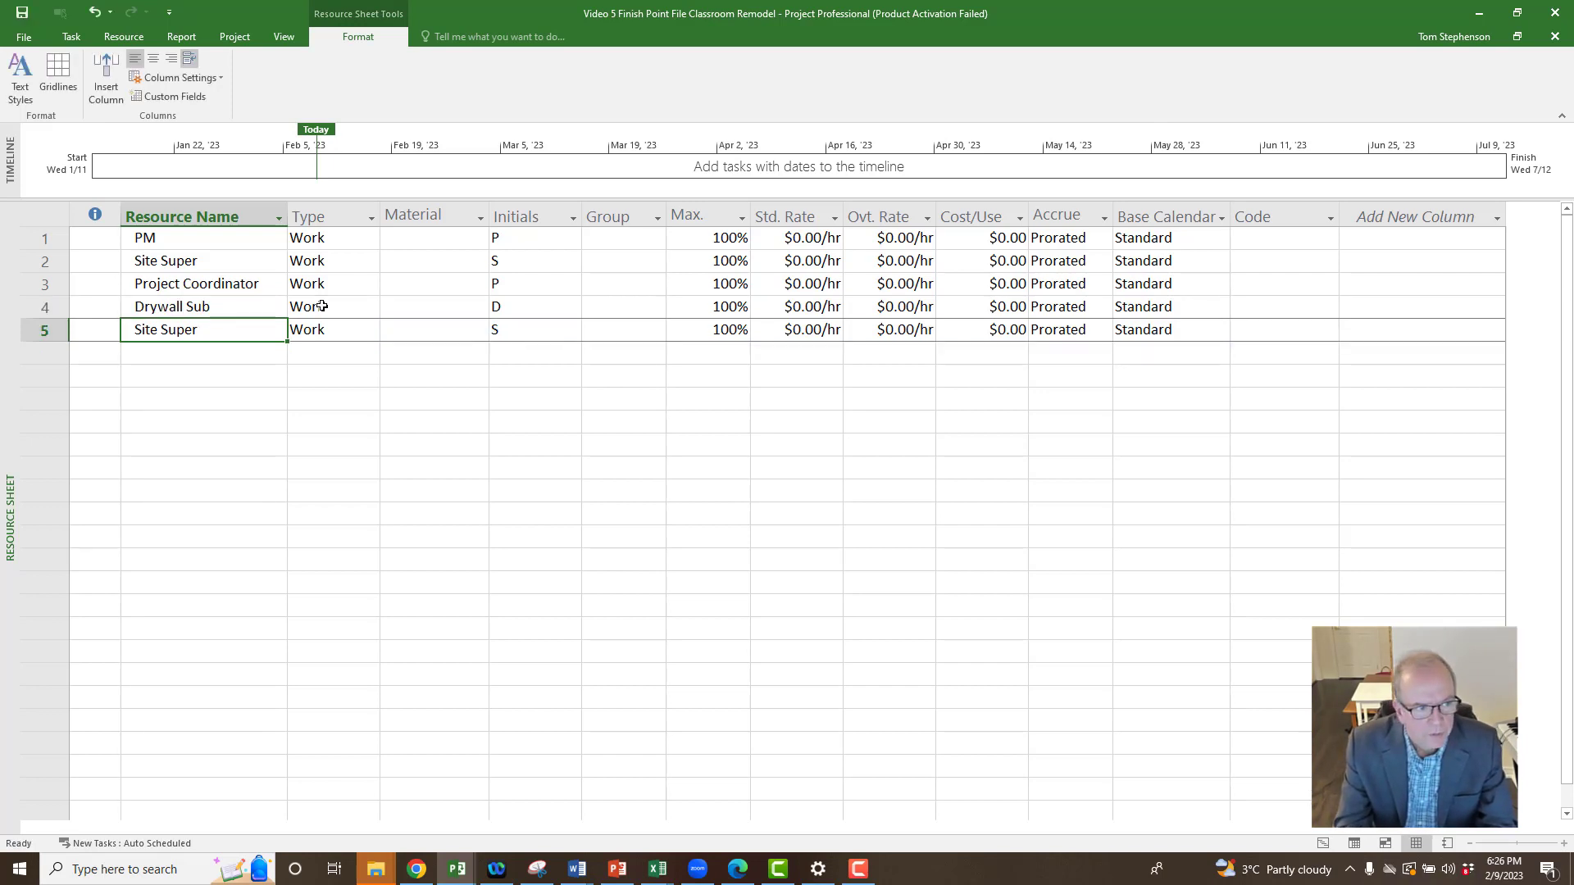
{"action": "type", "text": "Electrical Sub"}
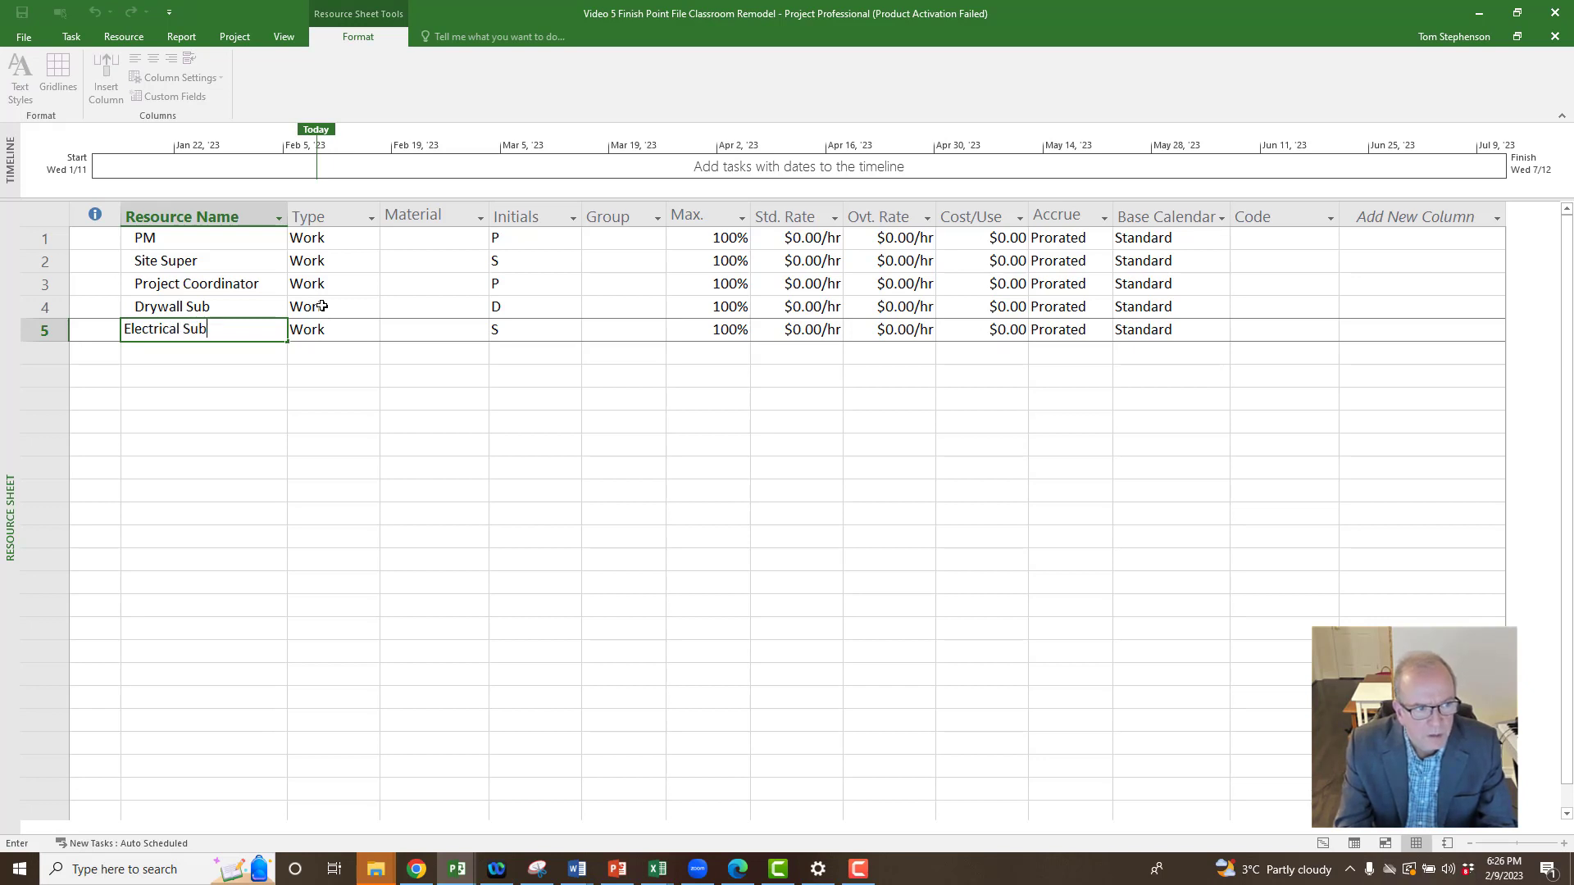
{"action": "key", "text": "Return"}
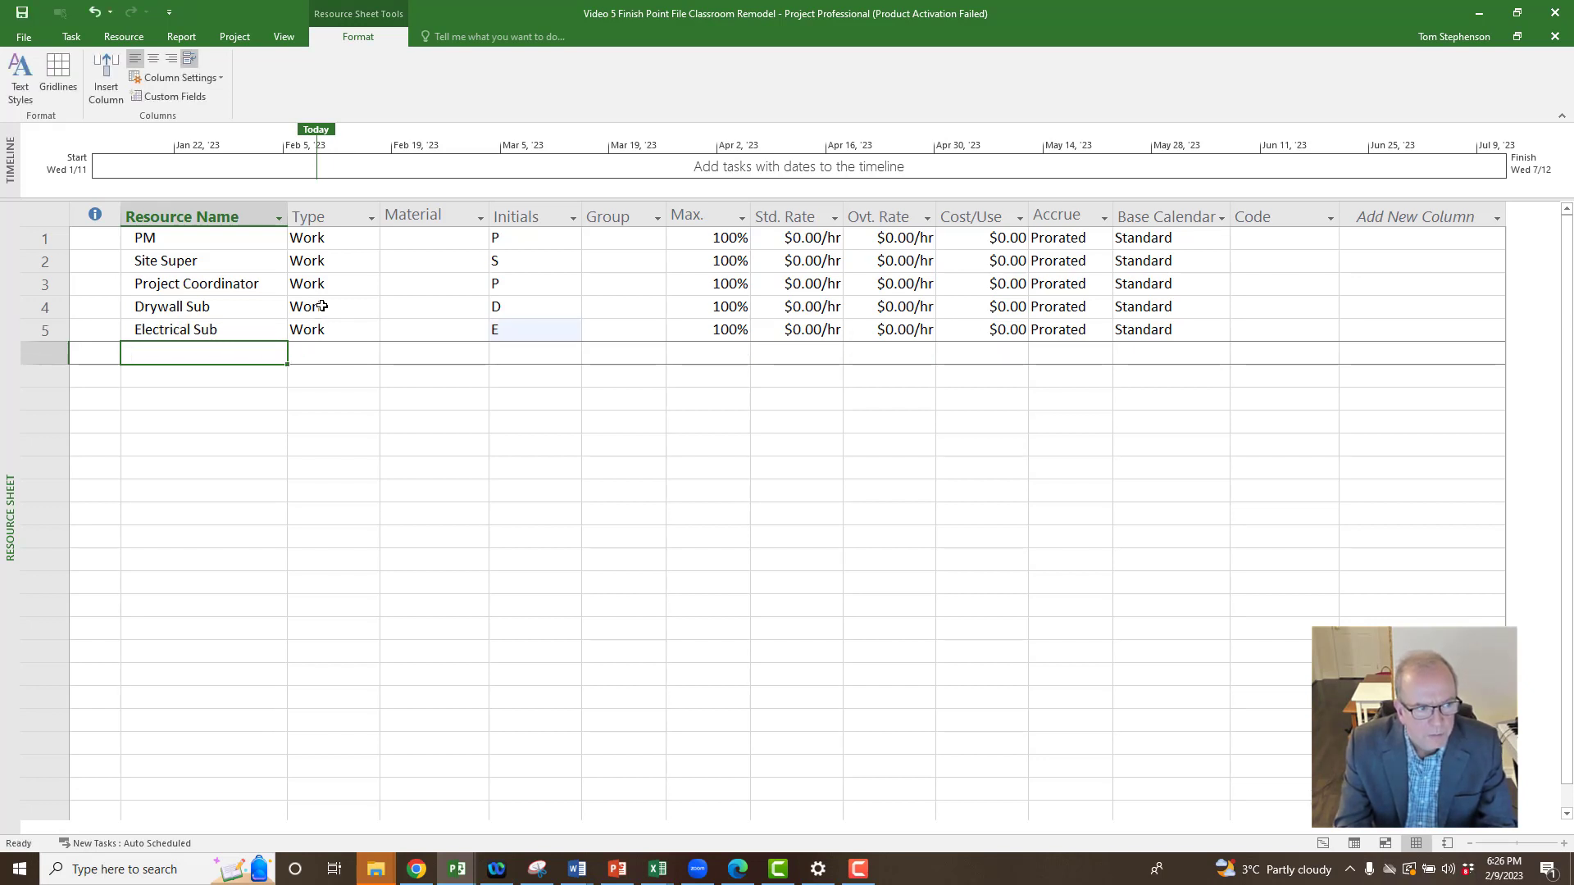
Add the resources Plumbing Sub and HVAC in the rows below Electrical Sub.
{"action": "type", "text": "Plumbing "}
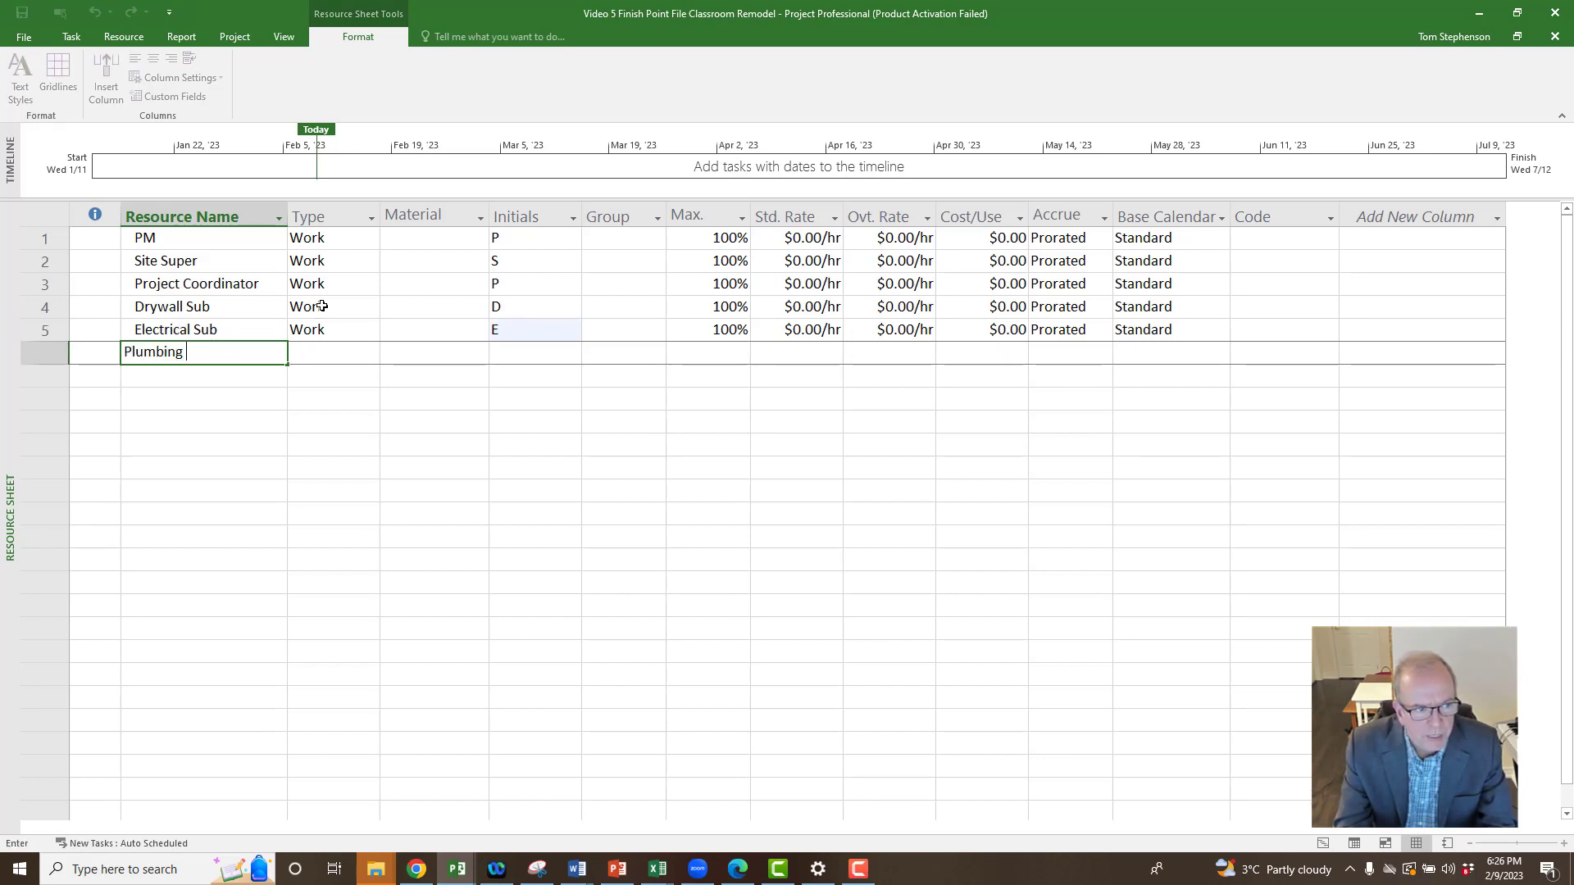
{"action": "type", "text": "Sub"}
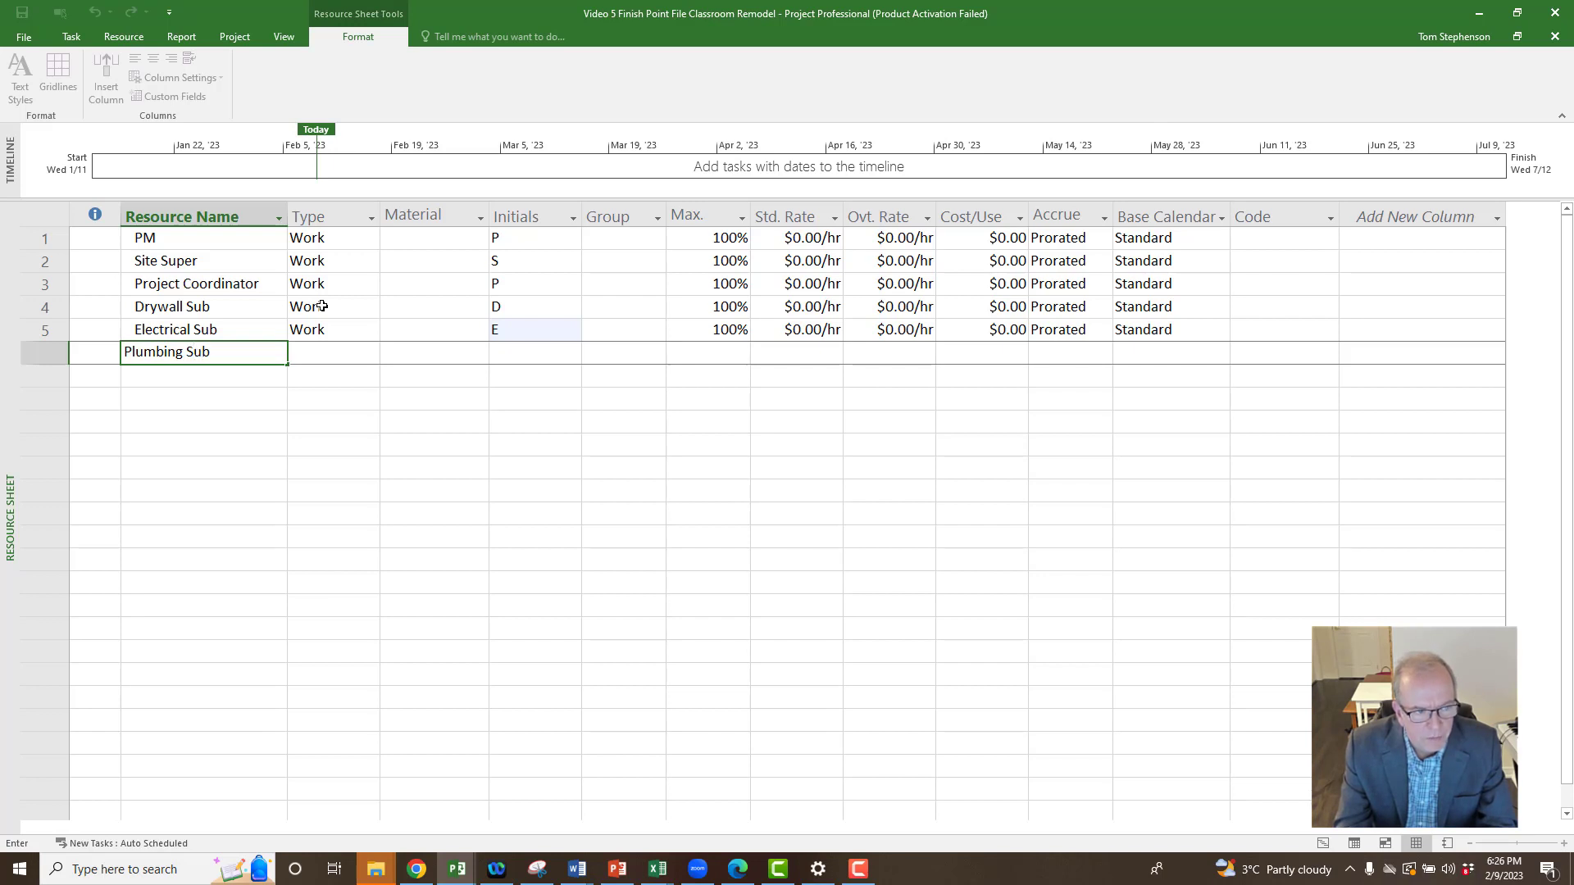
{"action": "key", "text": "Return"}
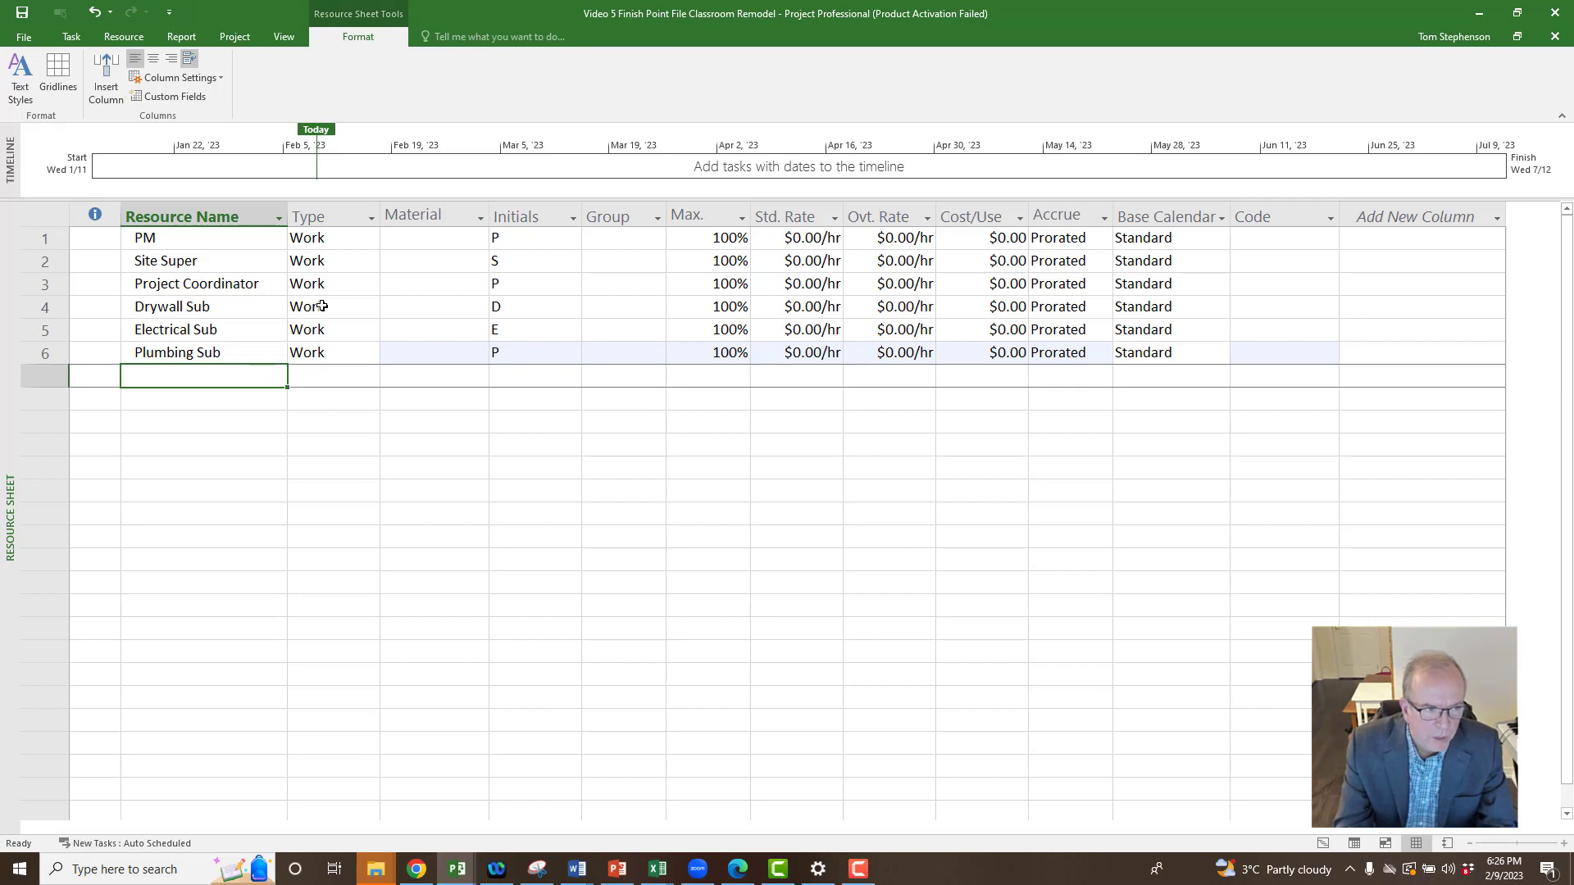
{"action": "type", "text": "HVAC"}
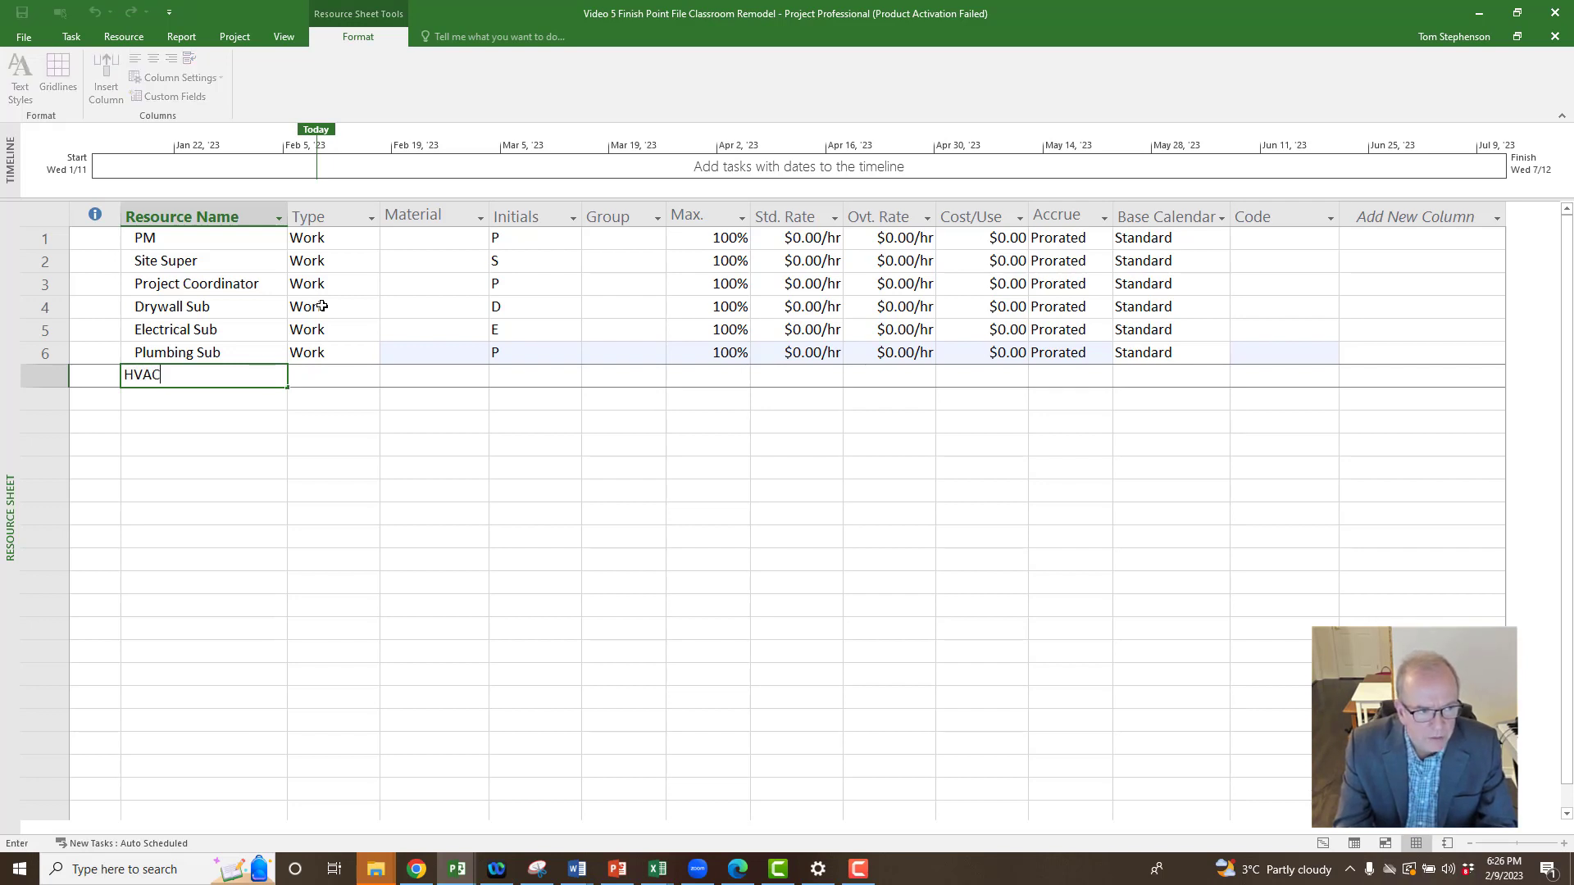
{"action": "key", "text": "Return"}
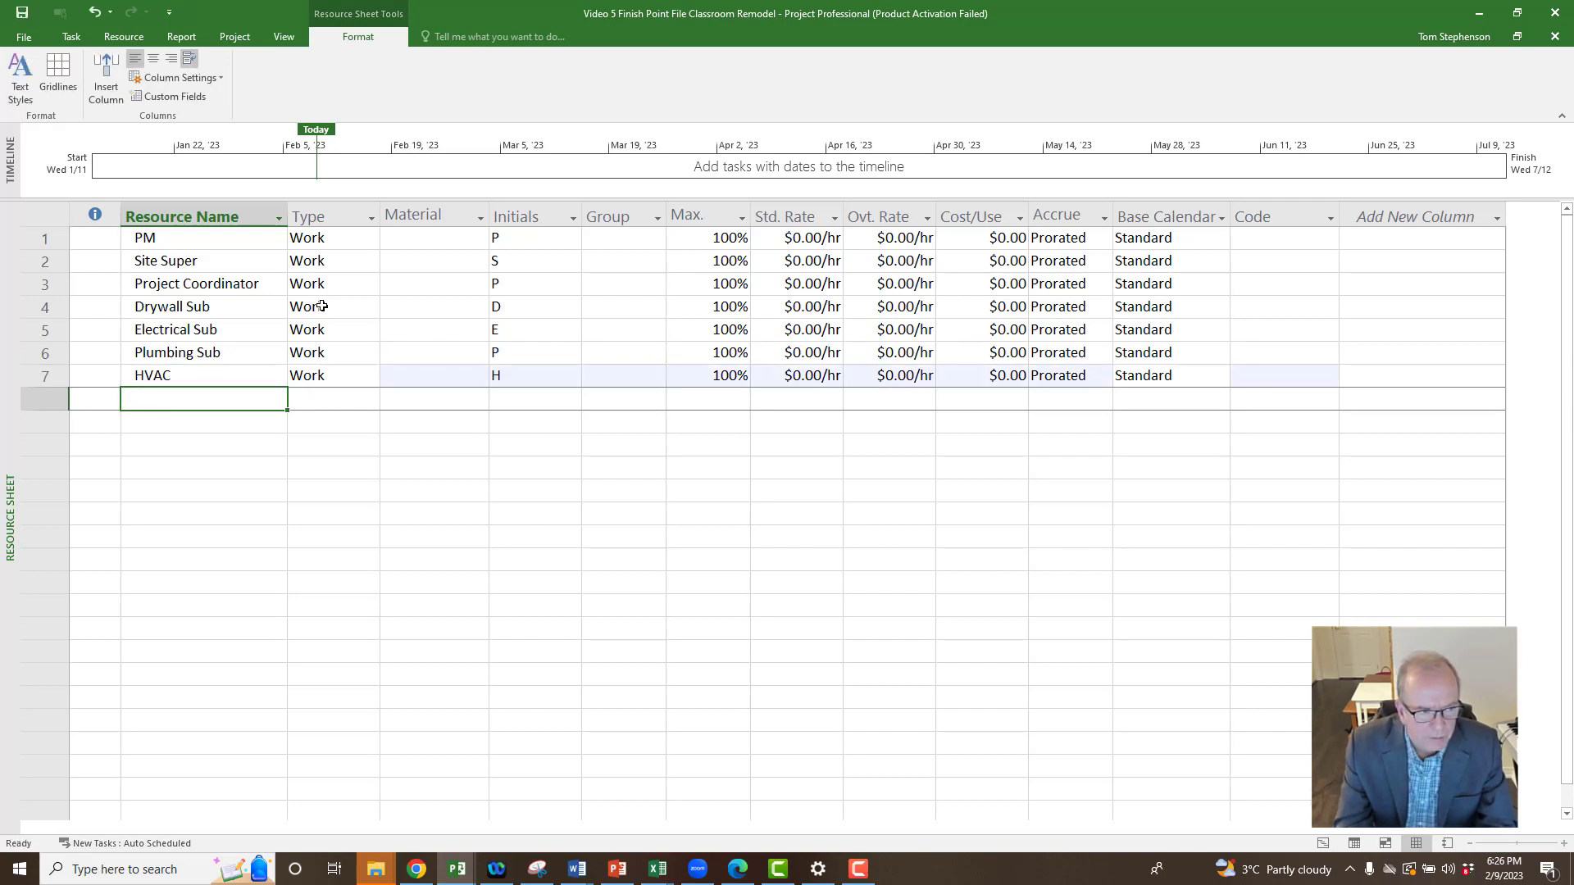
Add the resources Carpenters and Drywall Supply in the rows below HVAC.
{"action": "type", "text": "L"}
{"action": "key", "text": "BackSpace"}
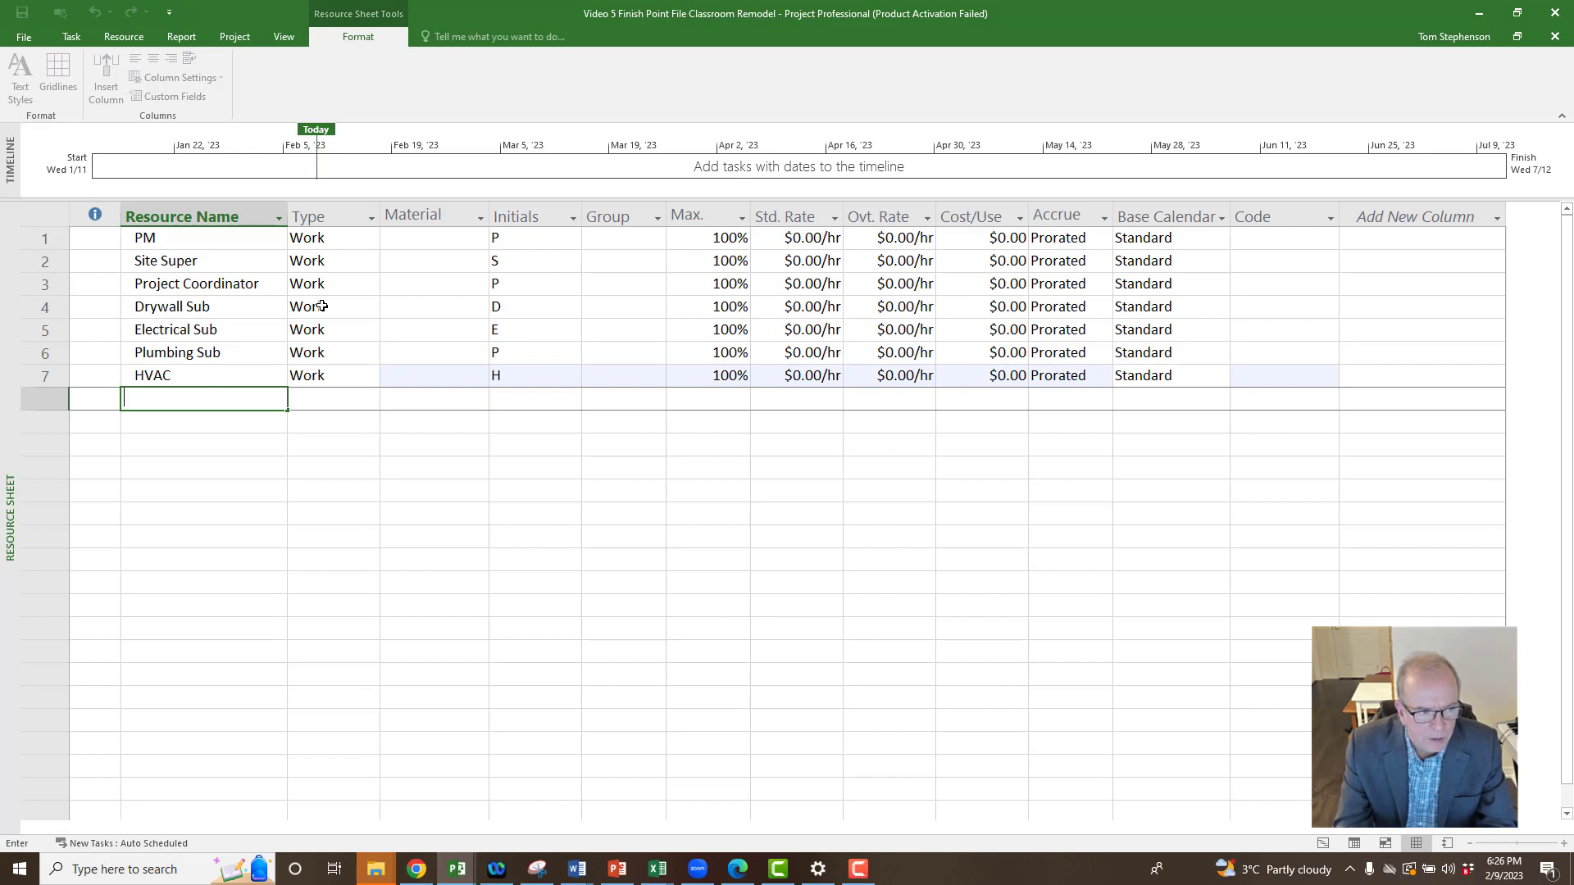
{"action": "type", "text": "Carpenters"}
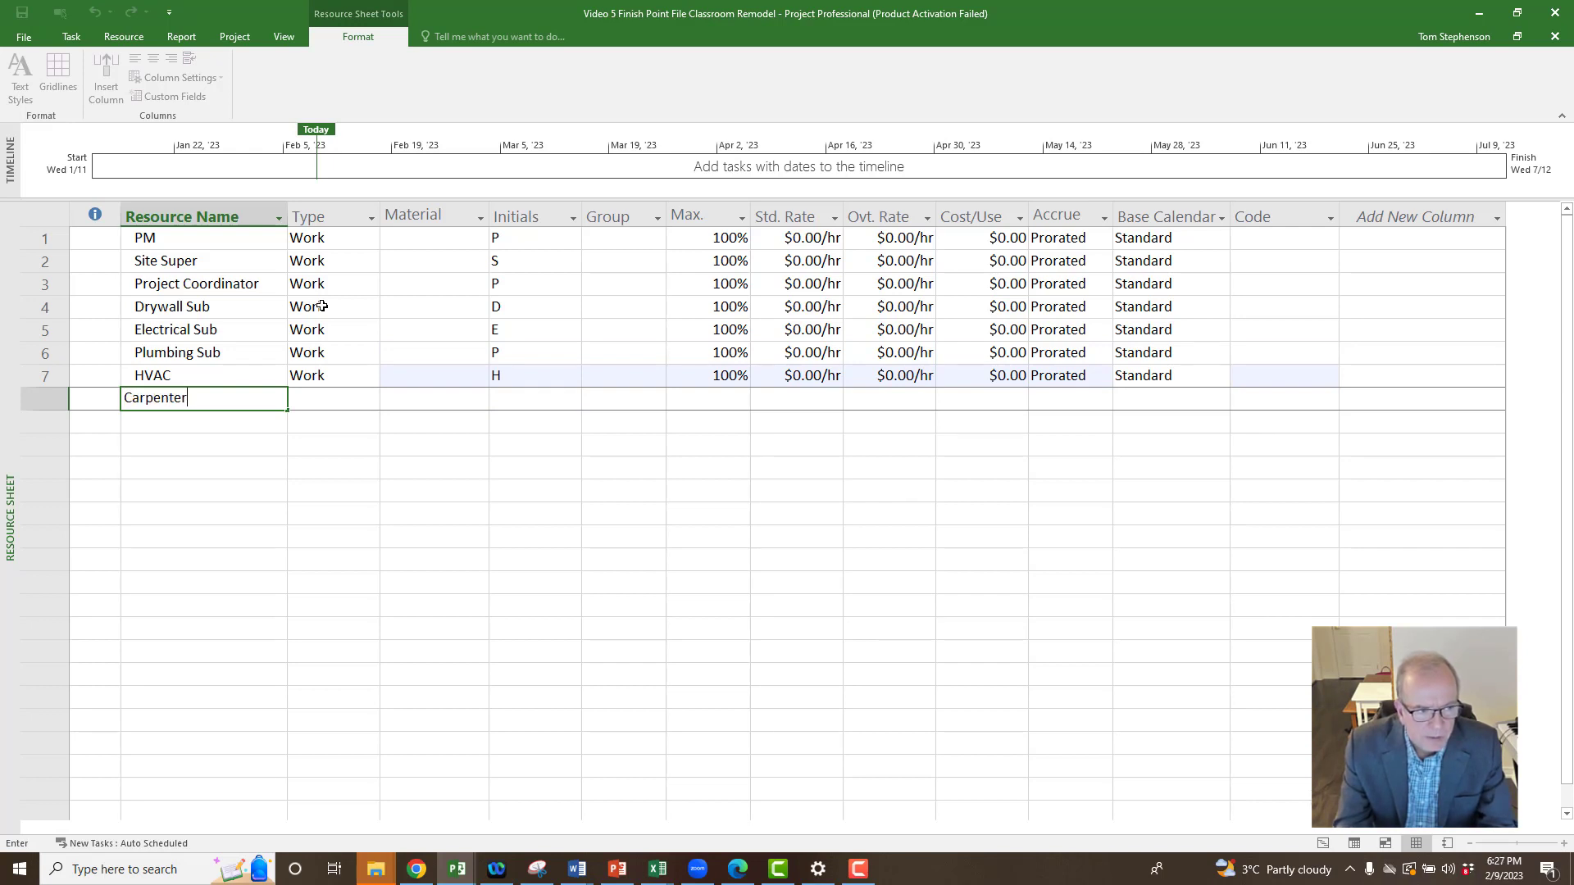
{"action": "key", "text": "Return"}
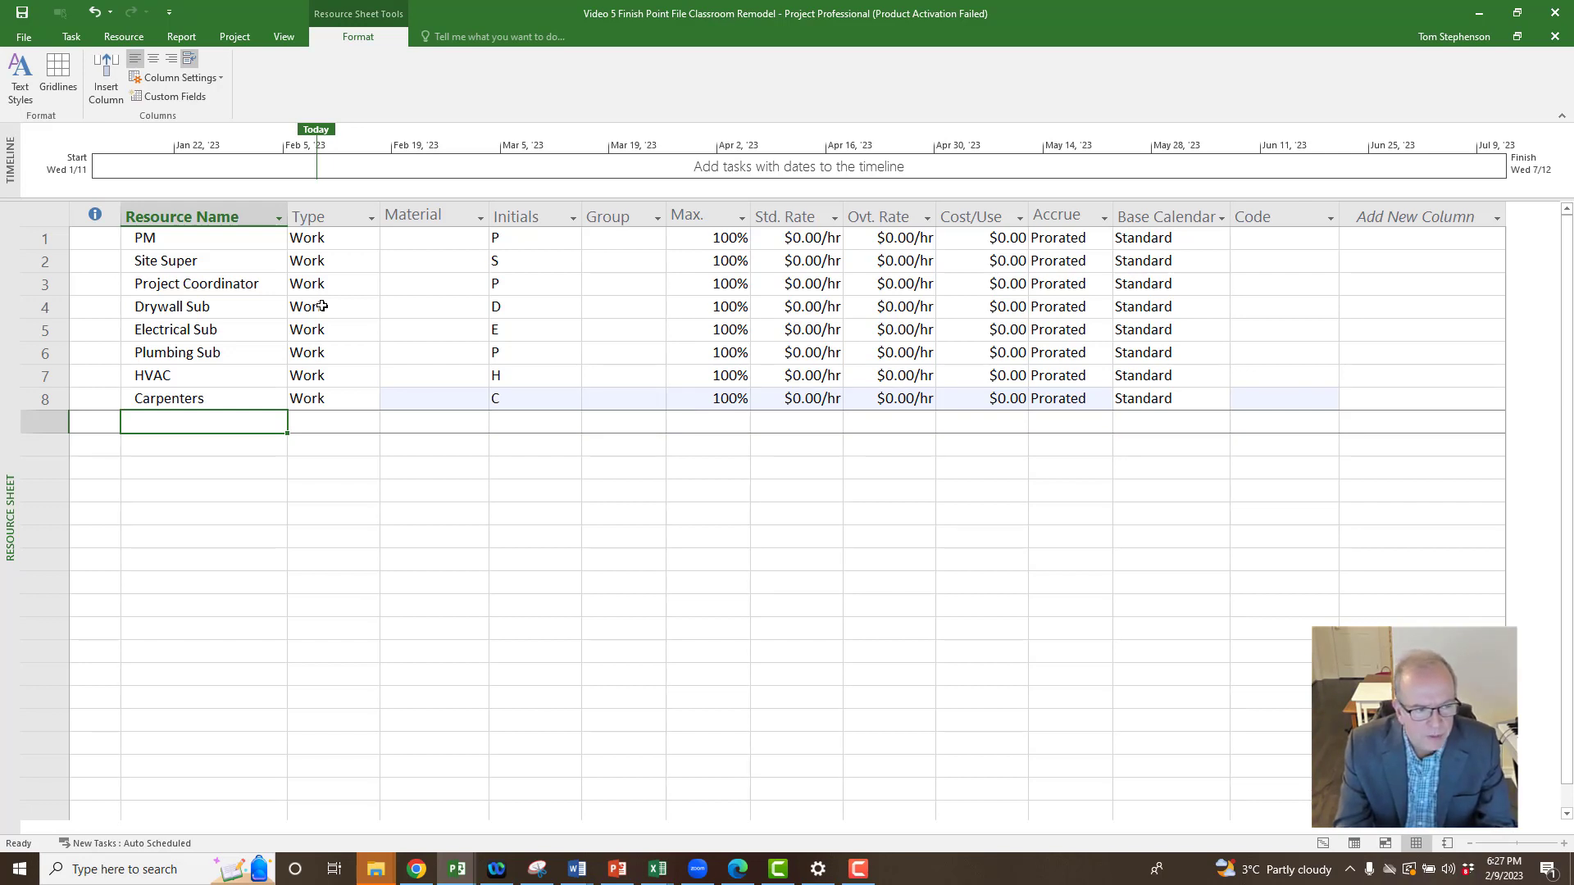
{"action": "type", "text": "Drywall "}
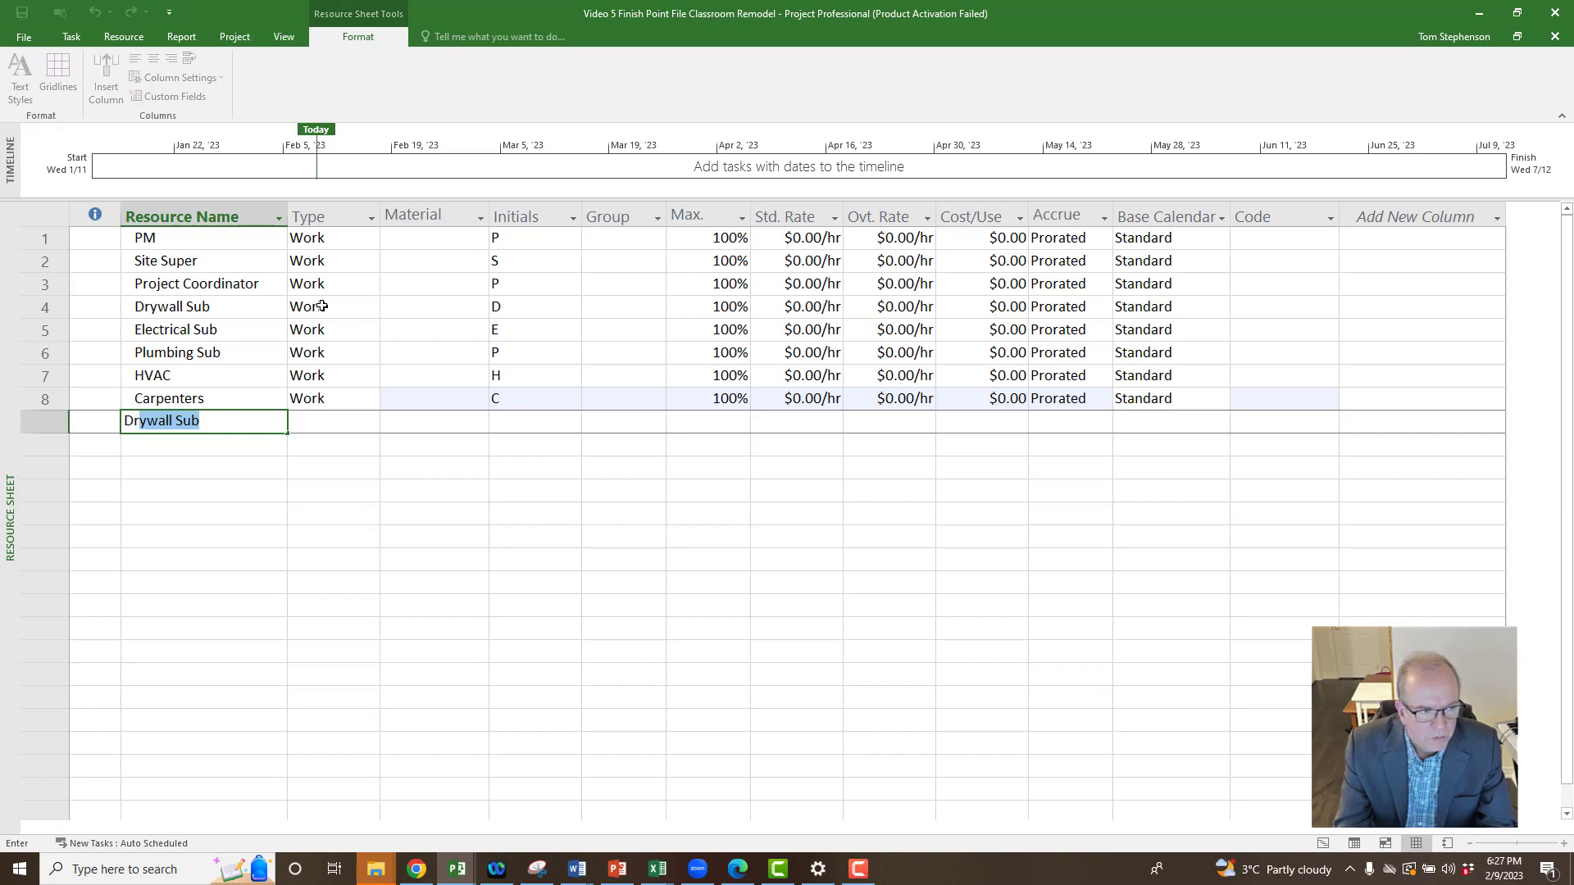
{"action": "type", "text": "Sup"}
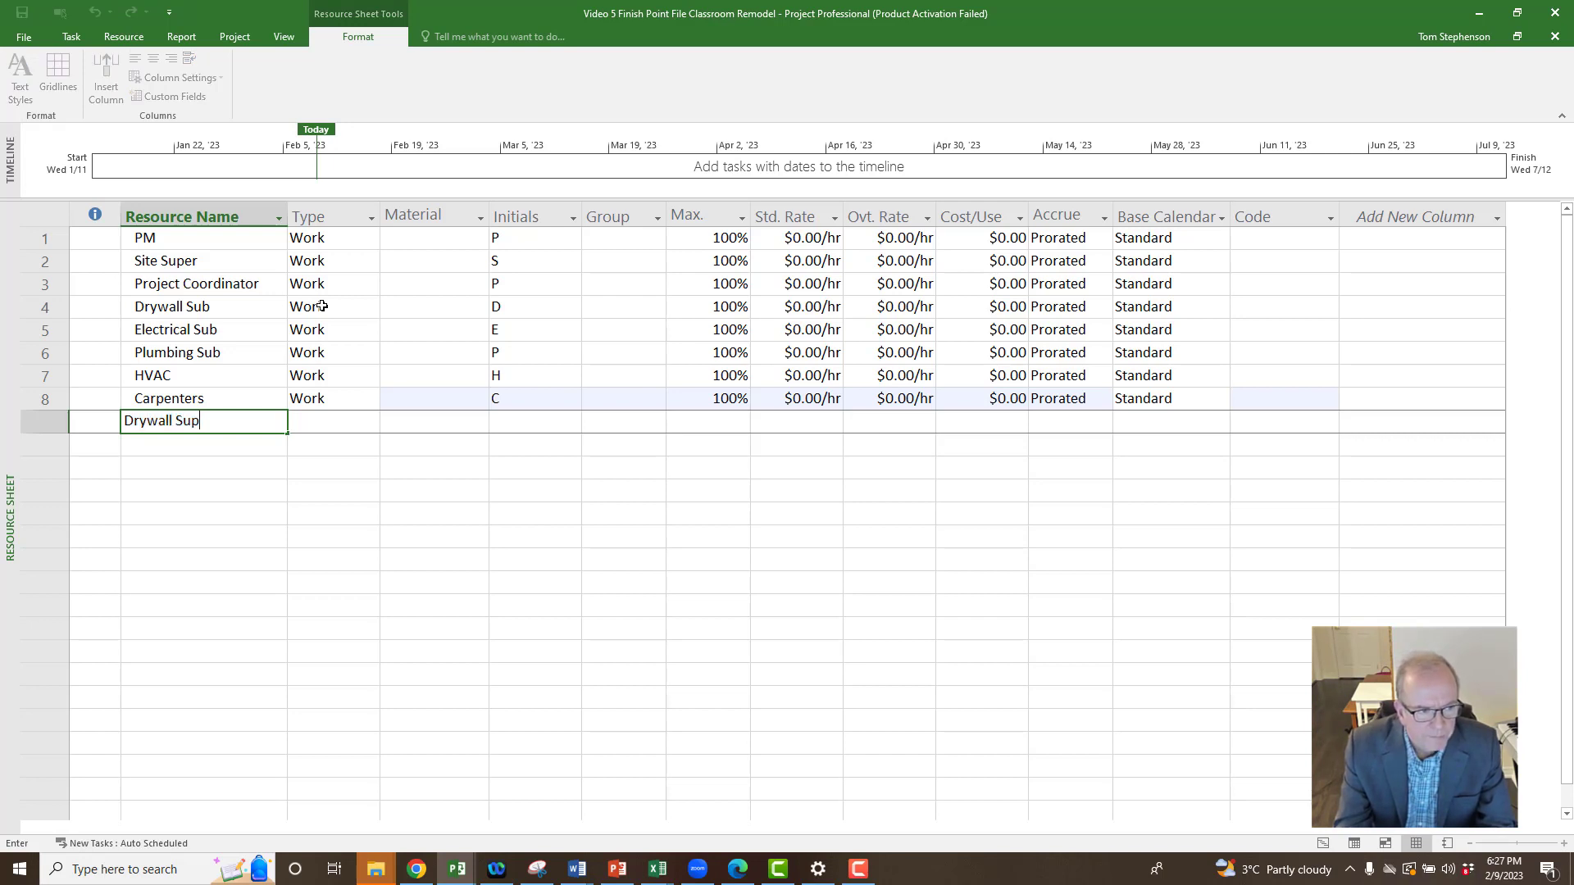
{"action": "type", "text": "ply"}
{"action": "key", "text": "Return"}
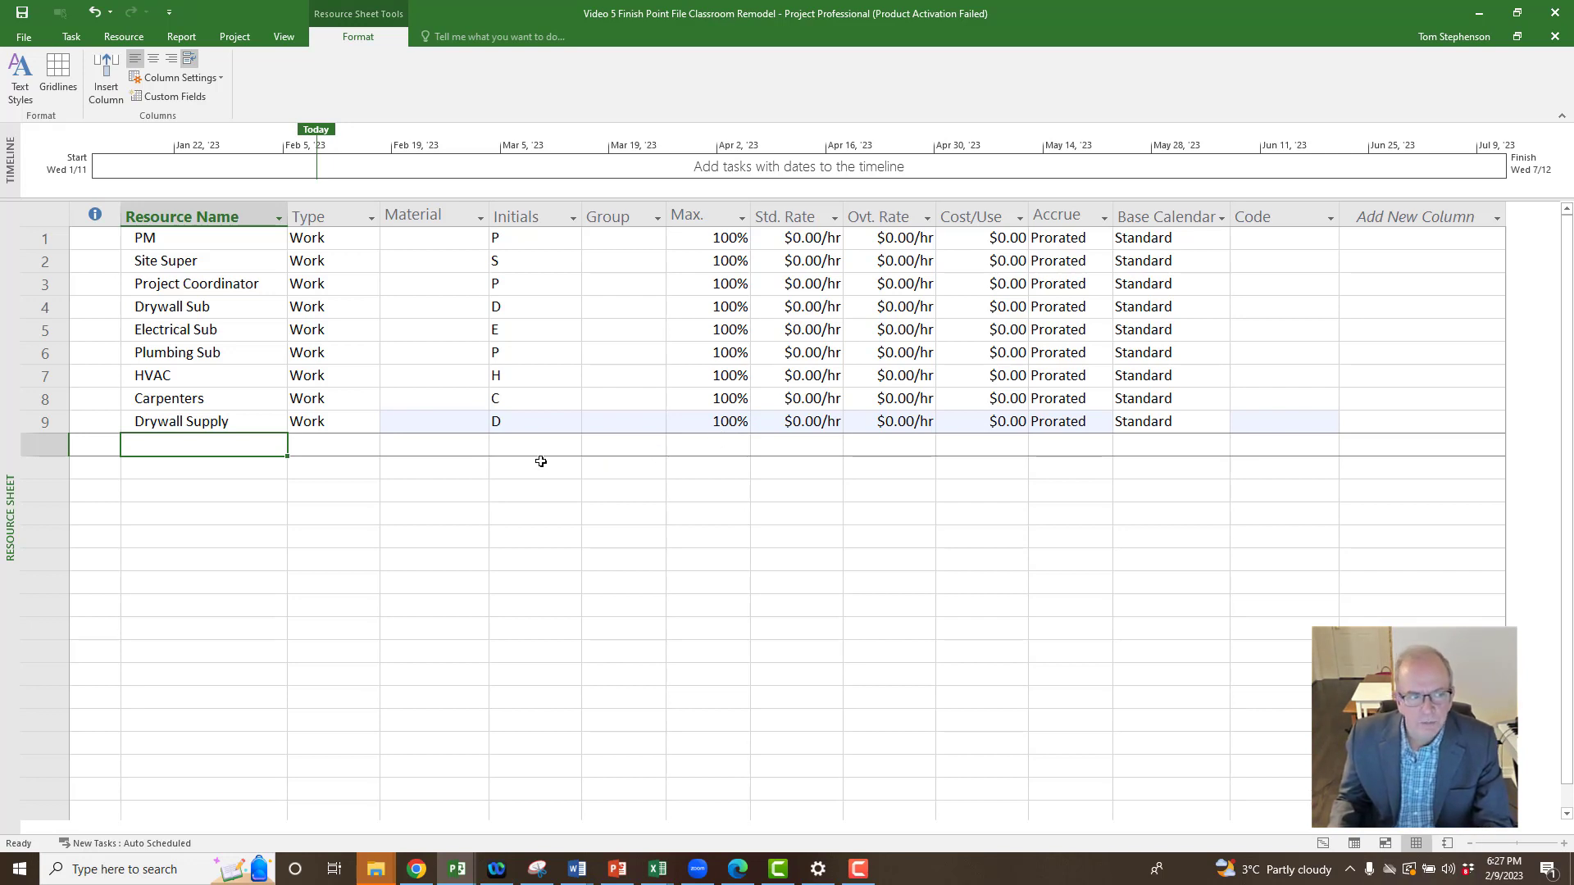
Set the PM resource's type to Work and its standard rate to $100 per hour.
{"action": "left_click", "coordinate": [236, 240]}
{"action": "left_click", "coordinate": [326, 238]}
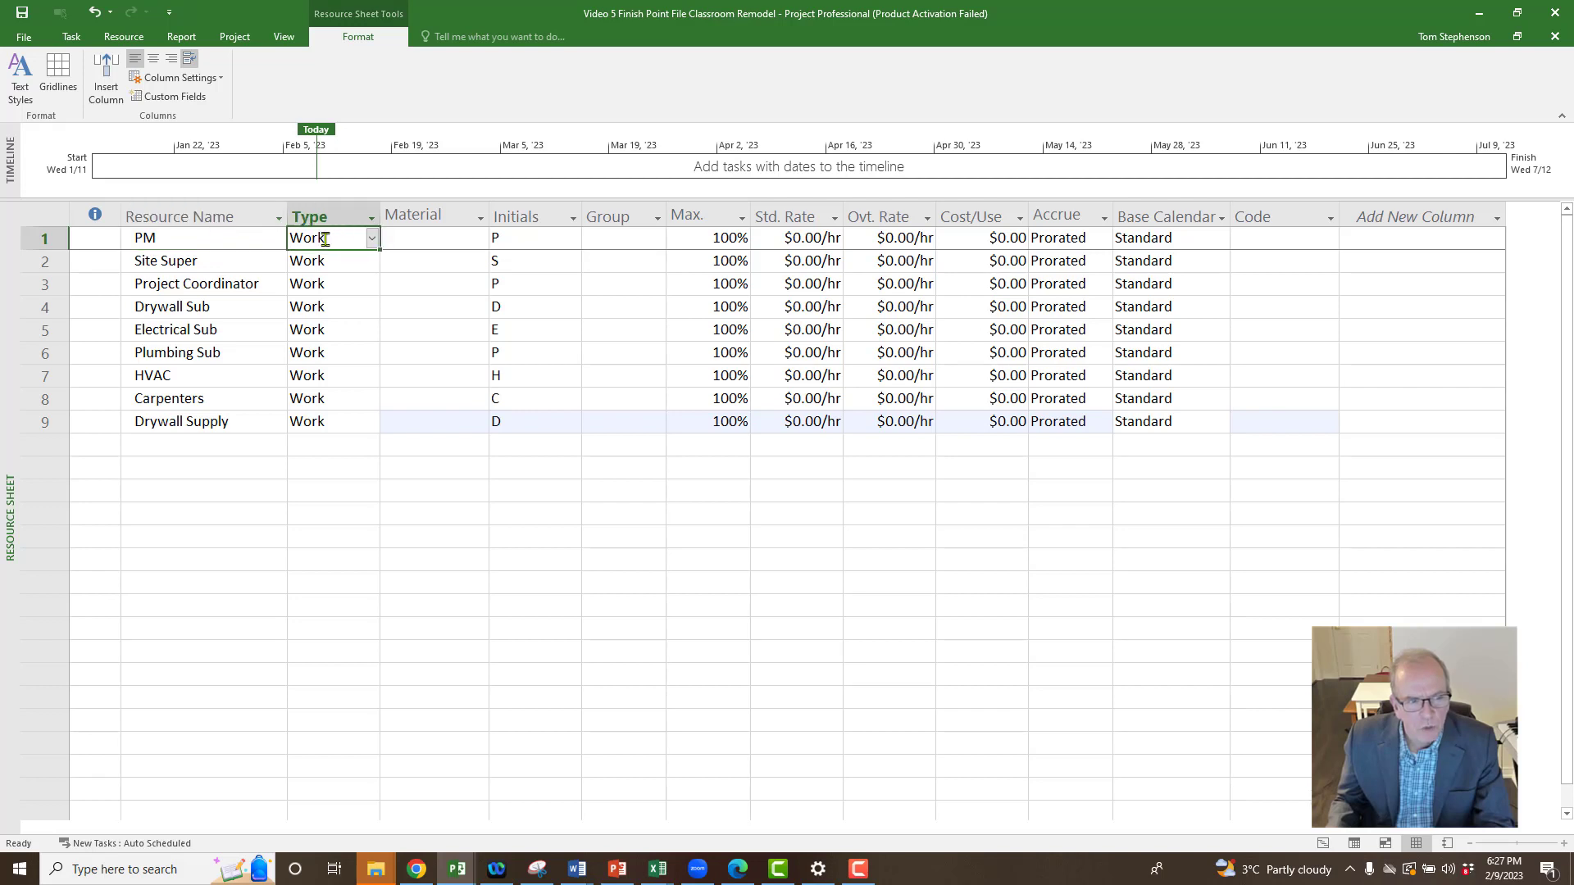
{"action": "left_click", "coordinate": [373, 238]}
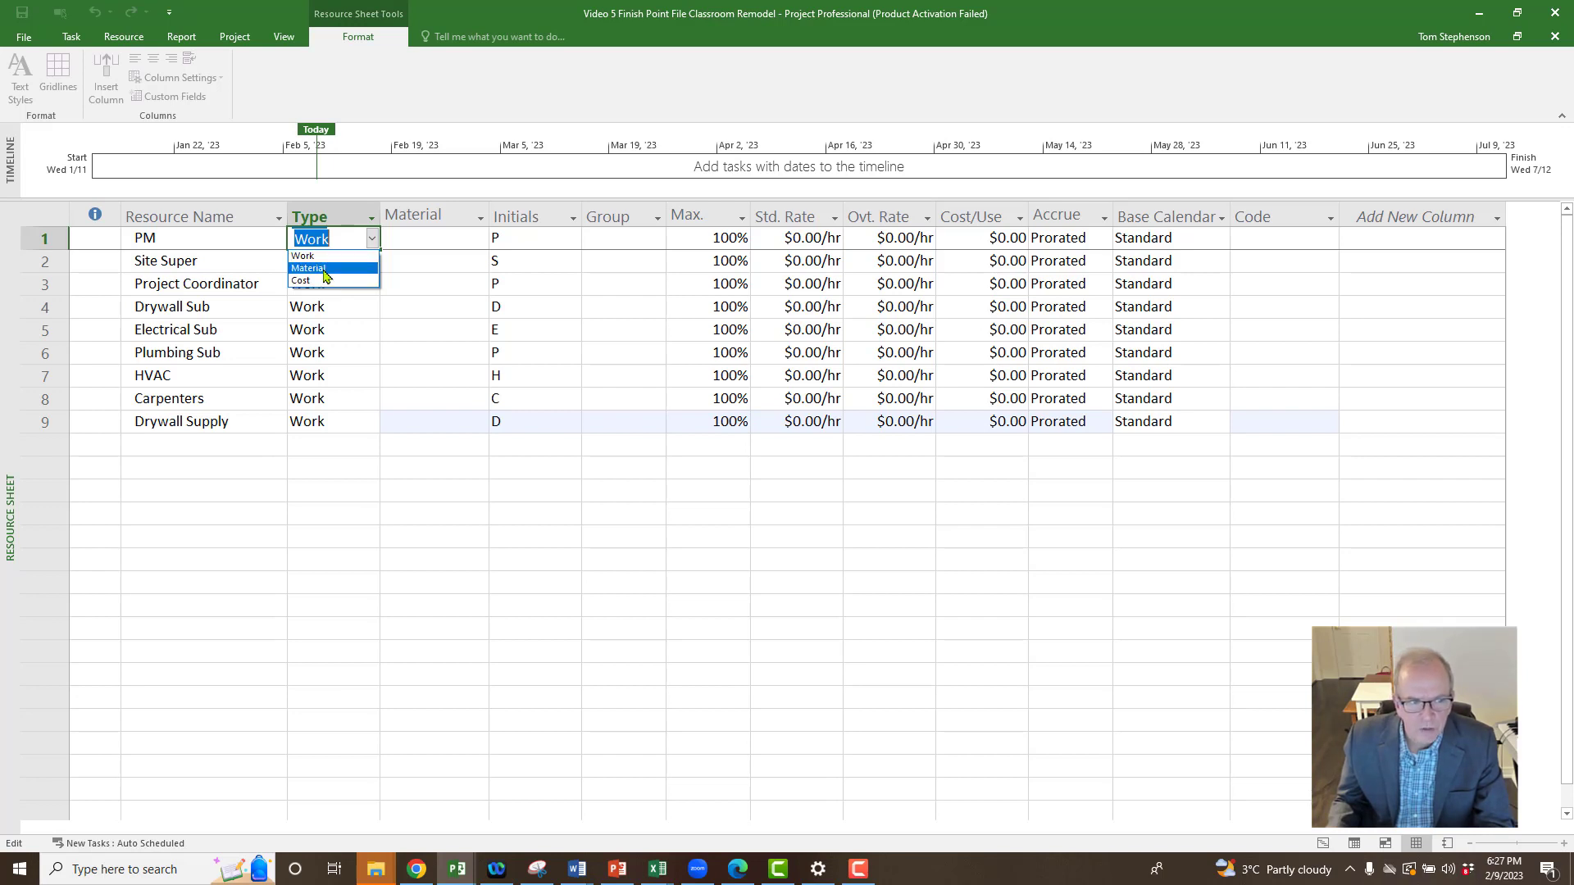
{"action": "left_click", "coordinate": [335, 254]}
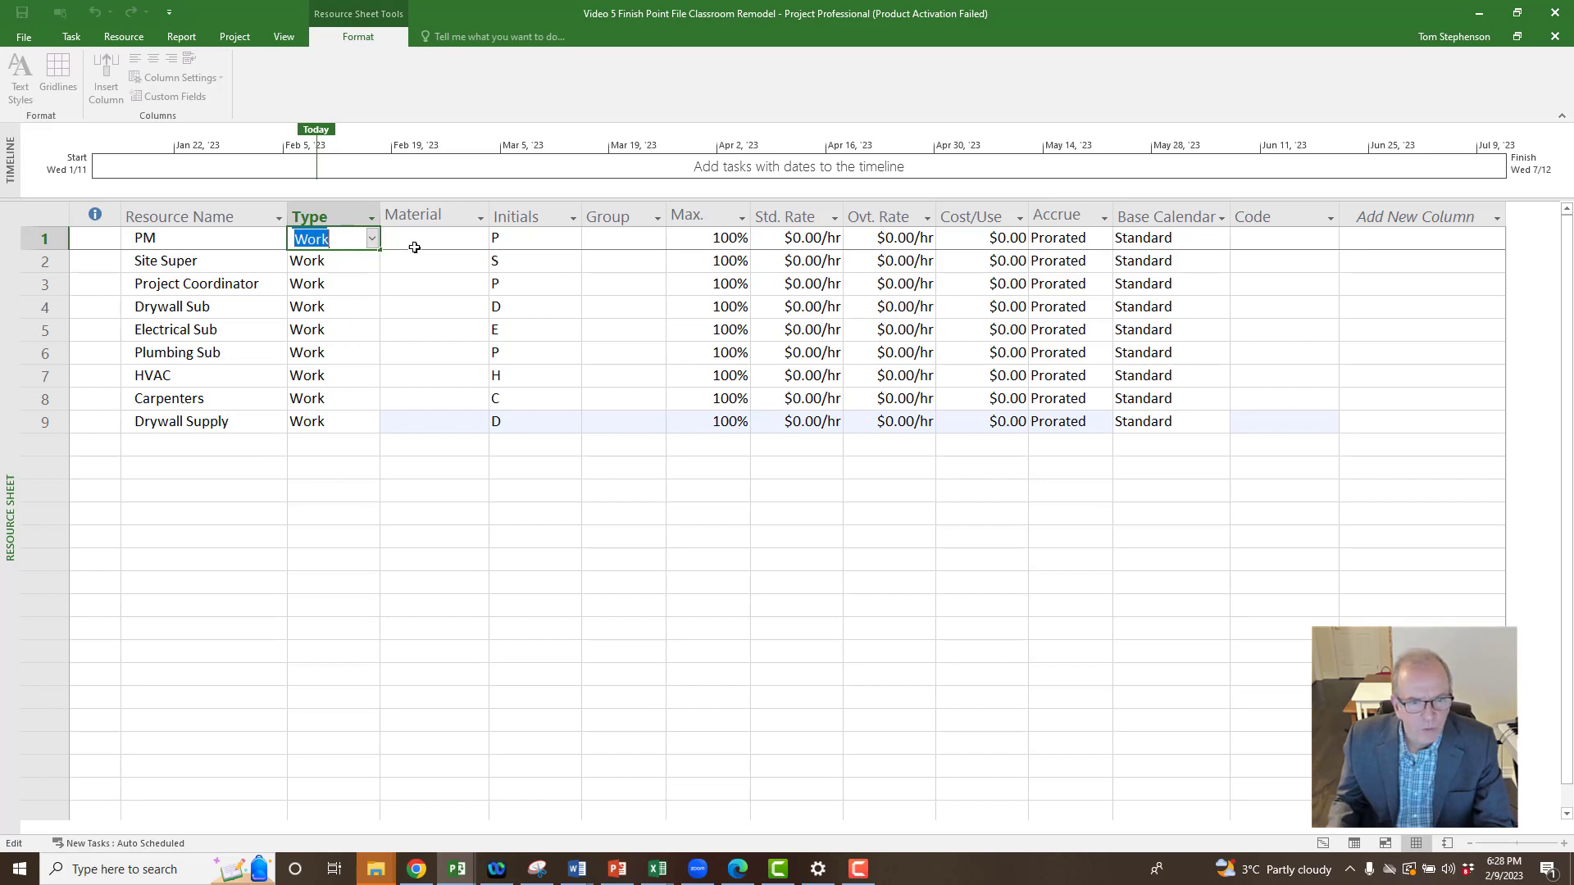
{"action": "left_click", "coordinate": [822, 243]}
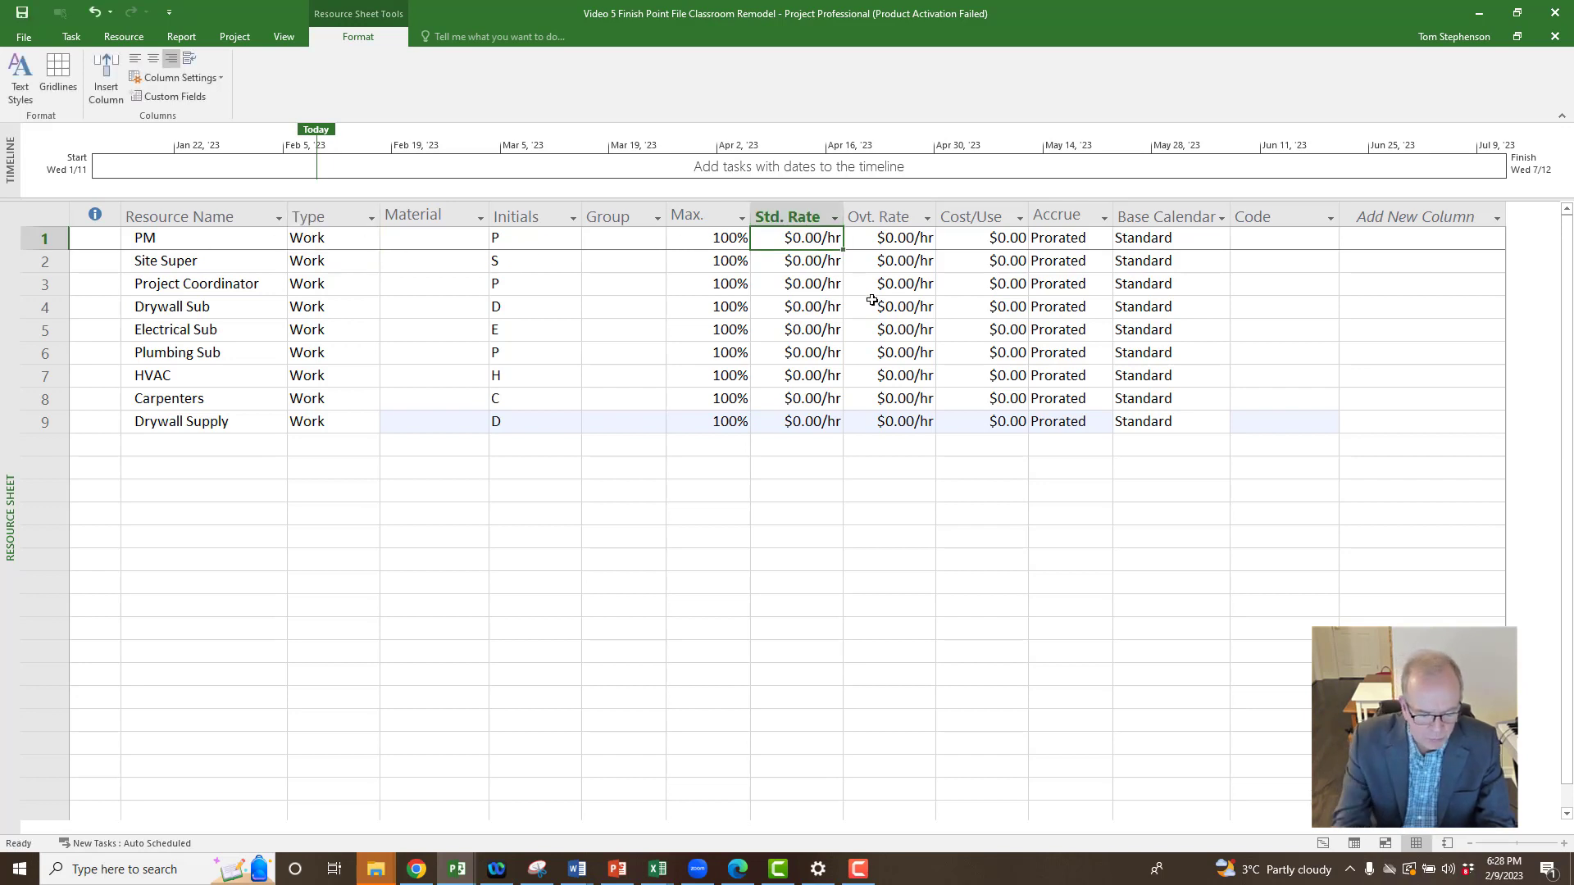
{"action": "type", "text": "100"}
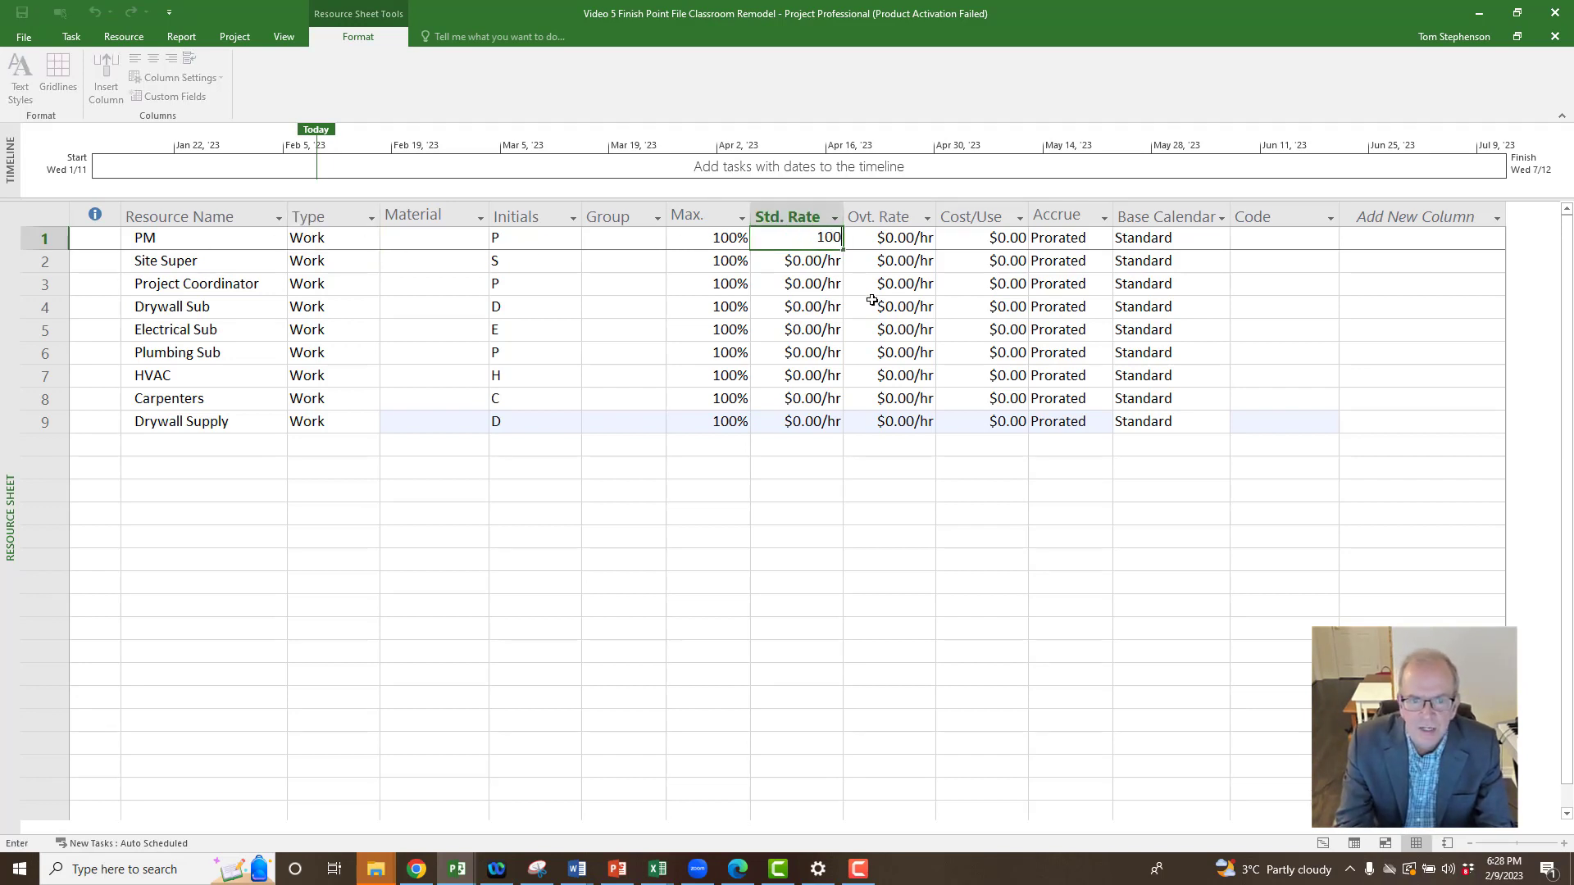
{"action": "key", "text": "Return"}
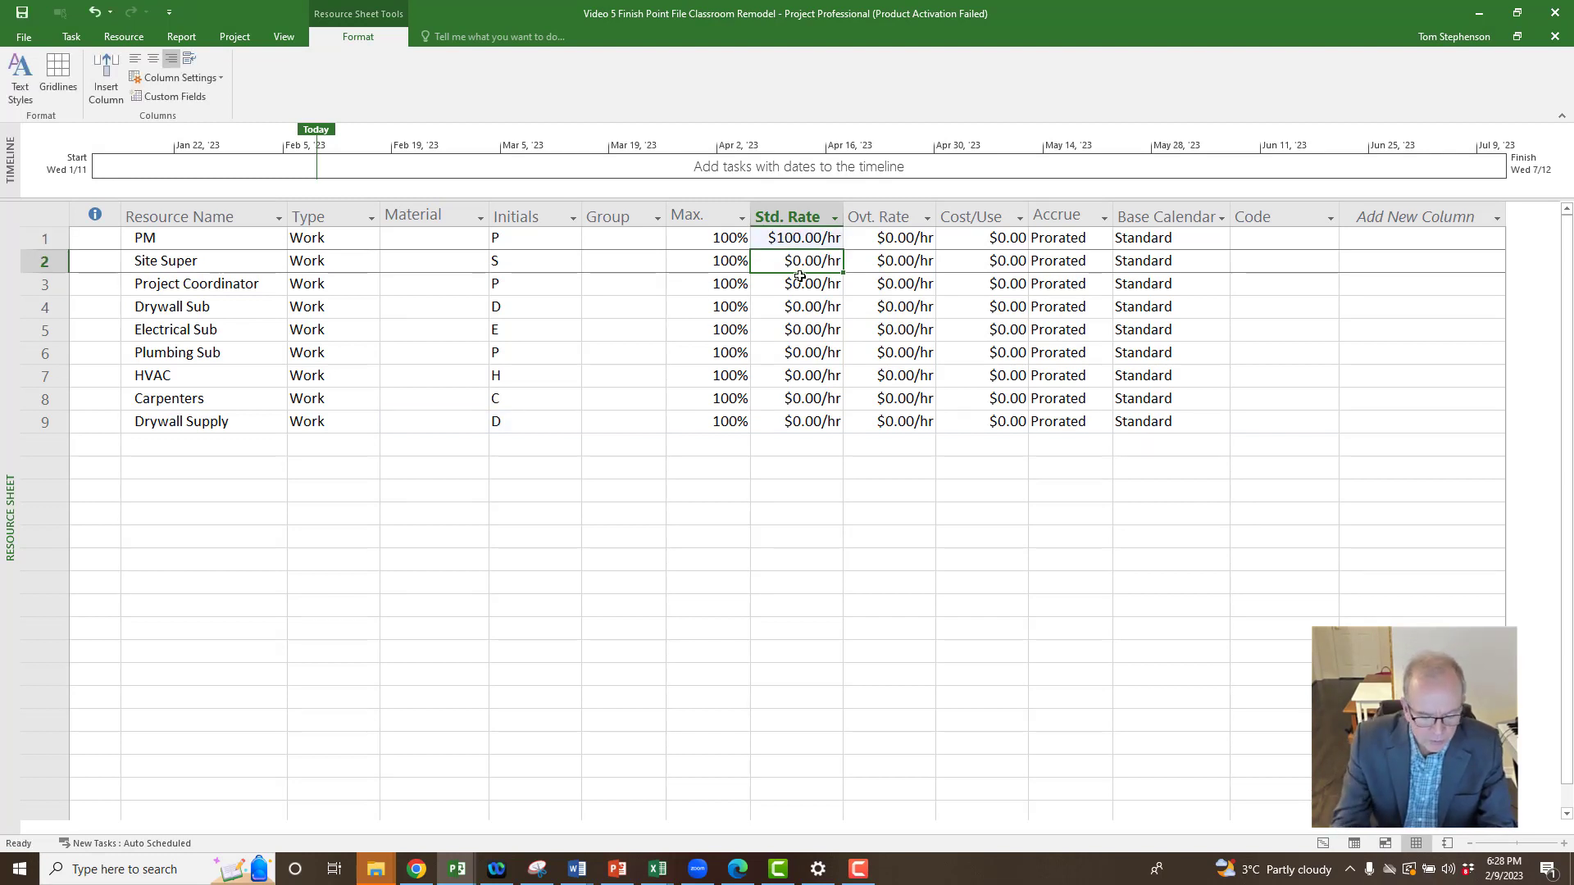
Set the standard rate to $100 per hour for Site Super and $70 per hour for Project Coordinator.
{"action": "type", "text": "100"}
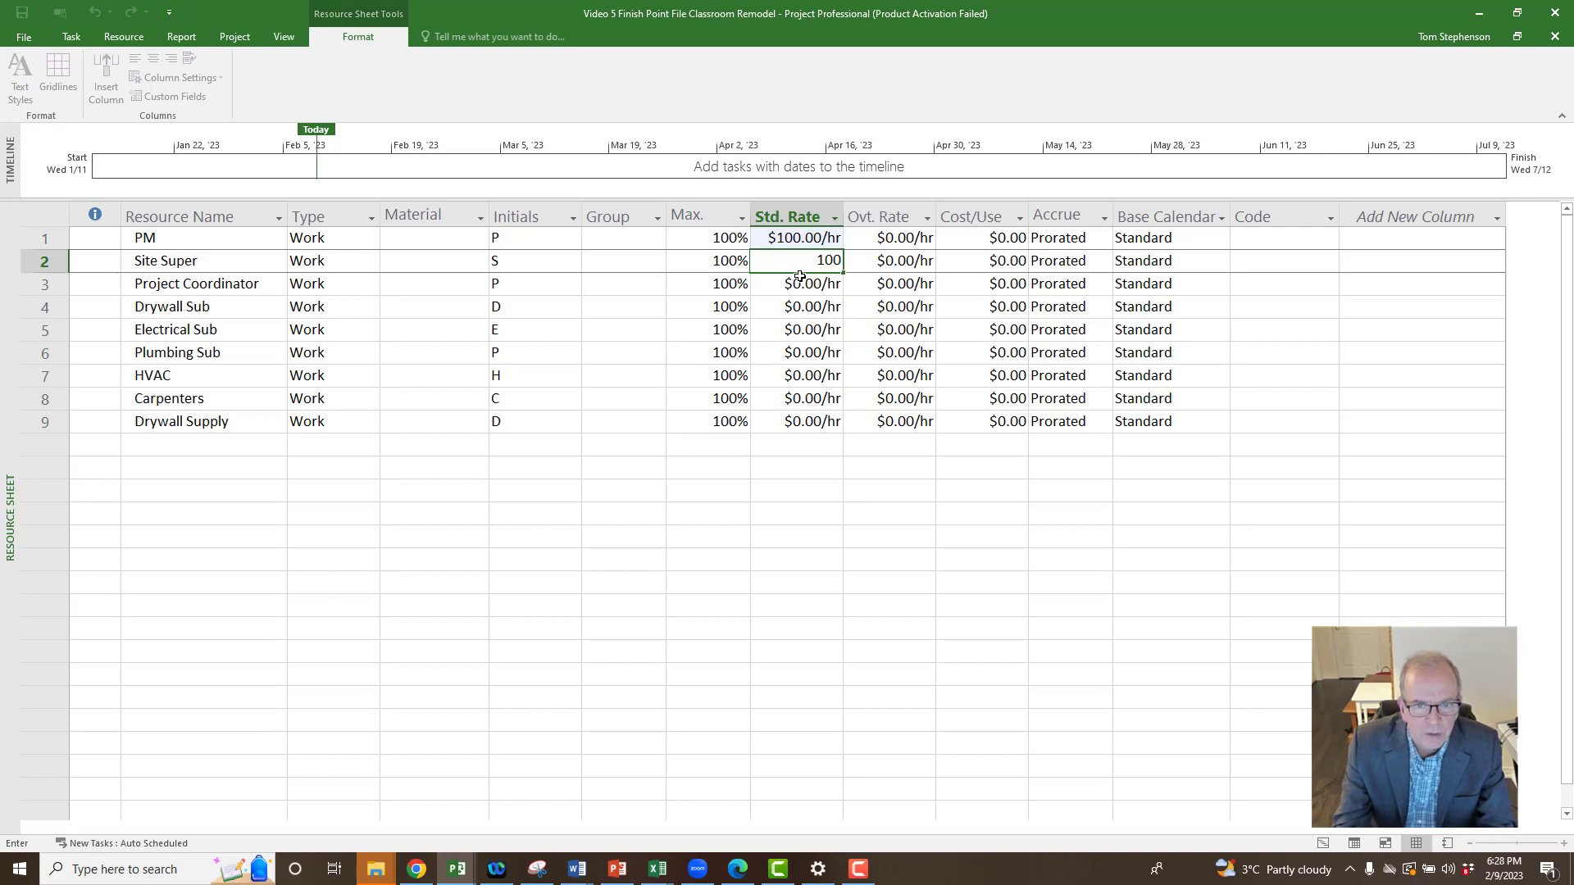
{"action": "key", "text": "Return"}
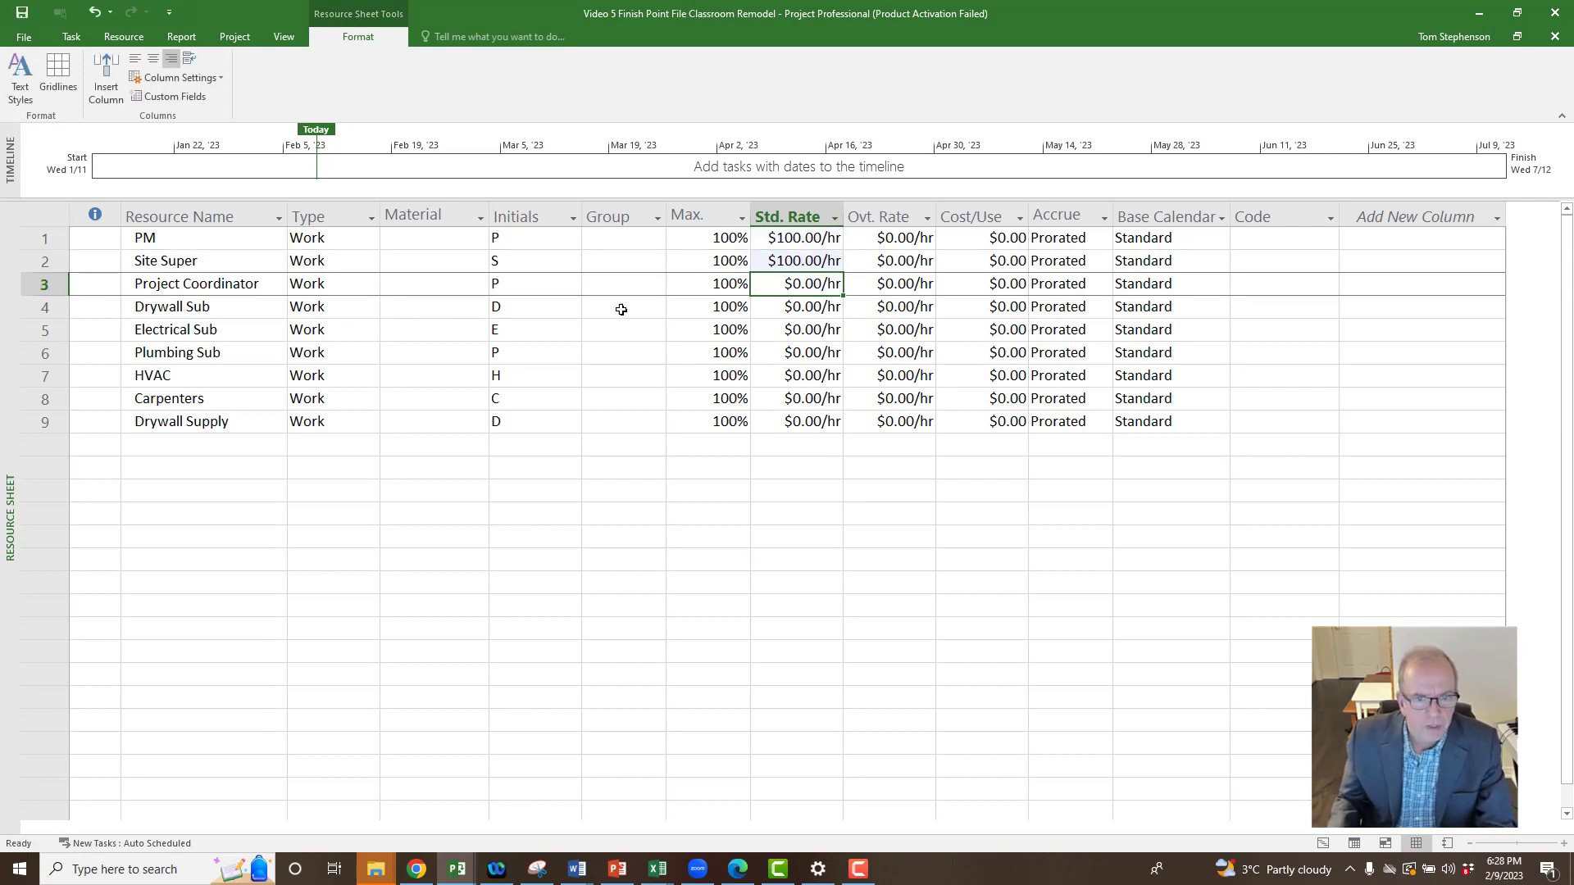
{"action": "type", "text": "70"}
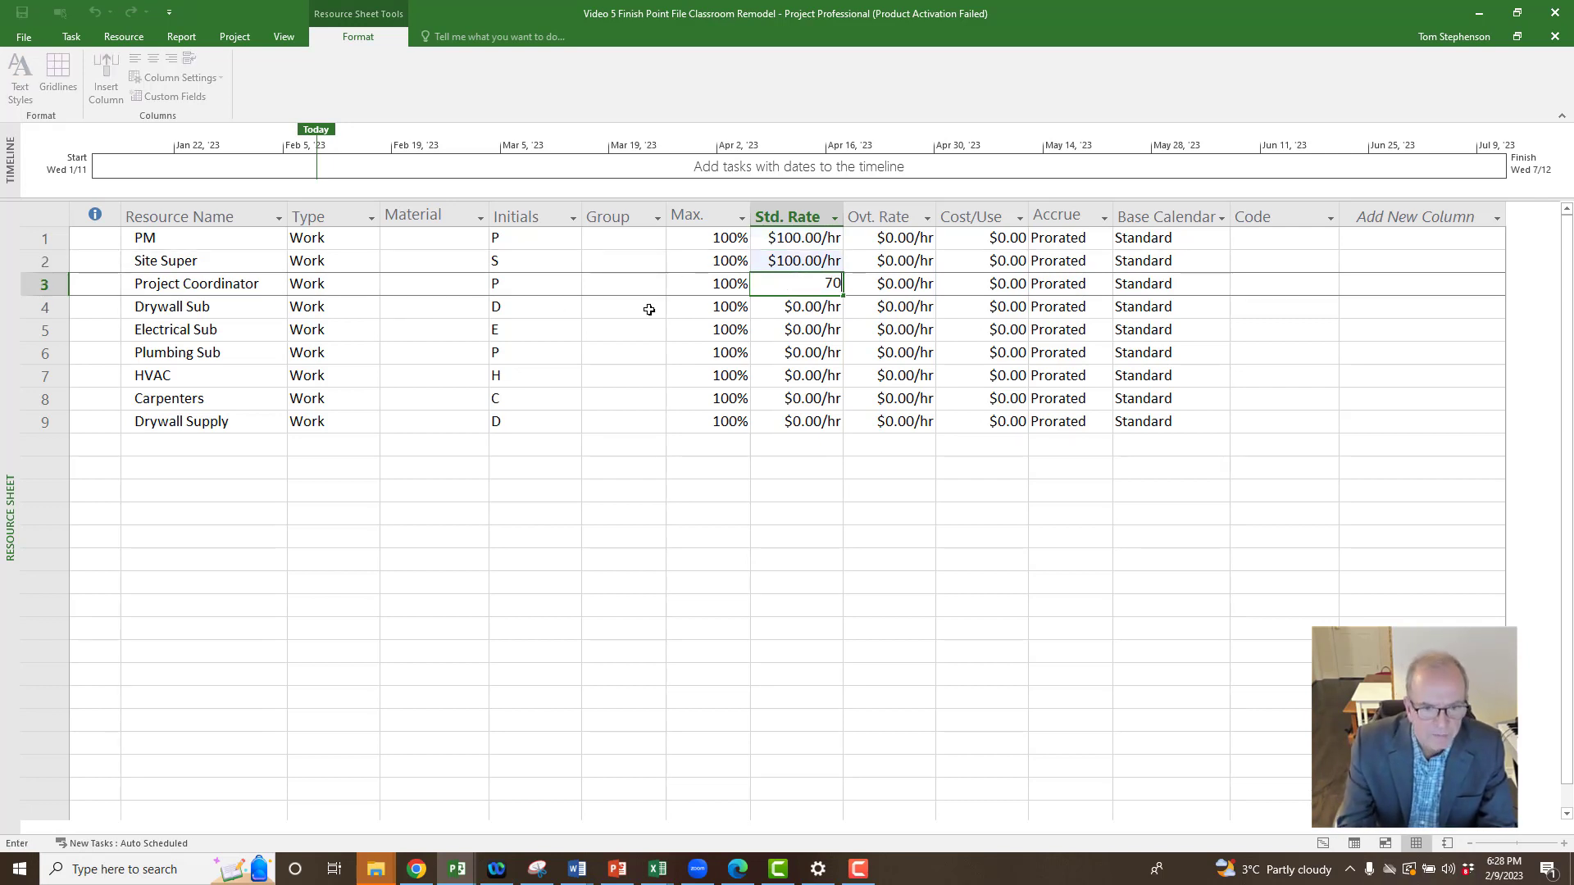
{"action": "key", "text": "Return"}
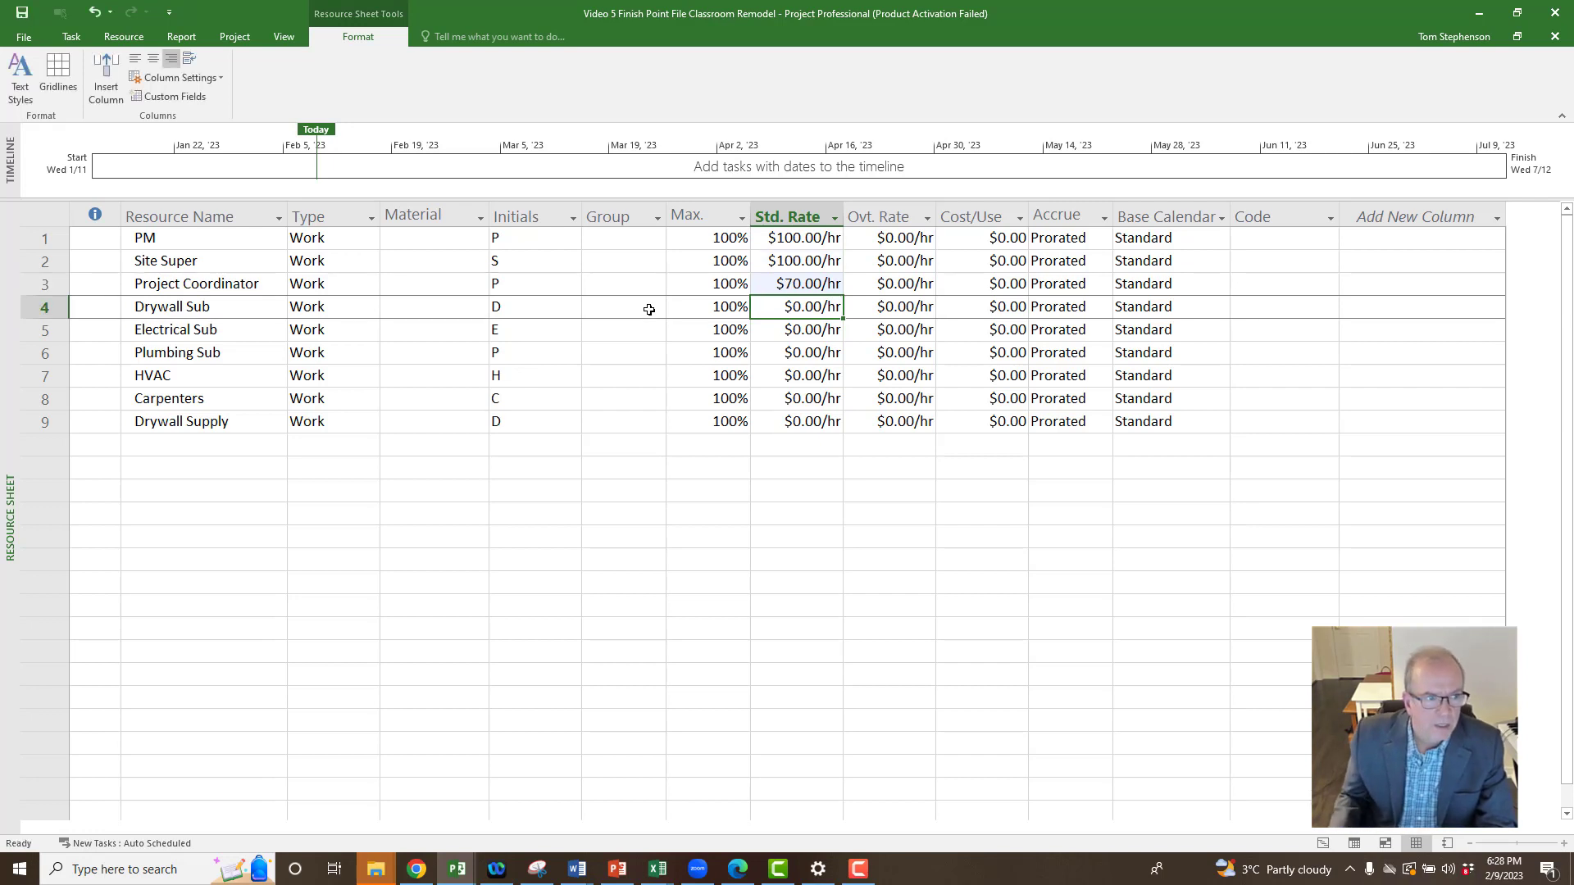
Change the resource type of Drywall Sub and Electrical Sub to Cost.
{"action": "left_click", "coordinate": [350, 310]}
{"action": "left_click", "coordinate": [374, 310]}
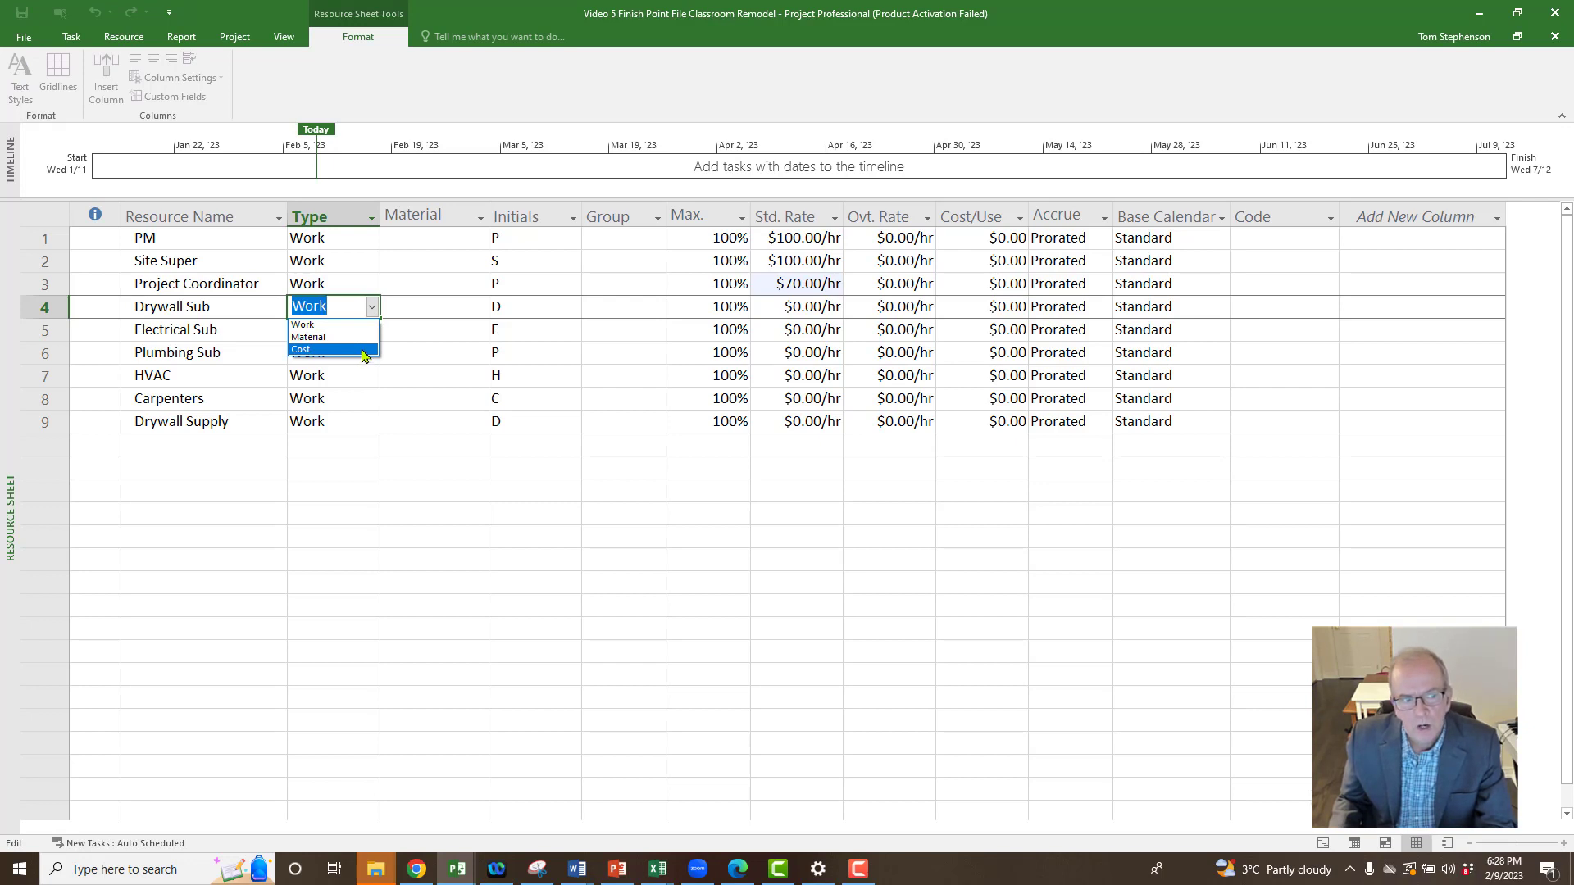
{"action": "left_click", "coordinate": [364, 351]}
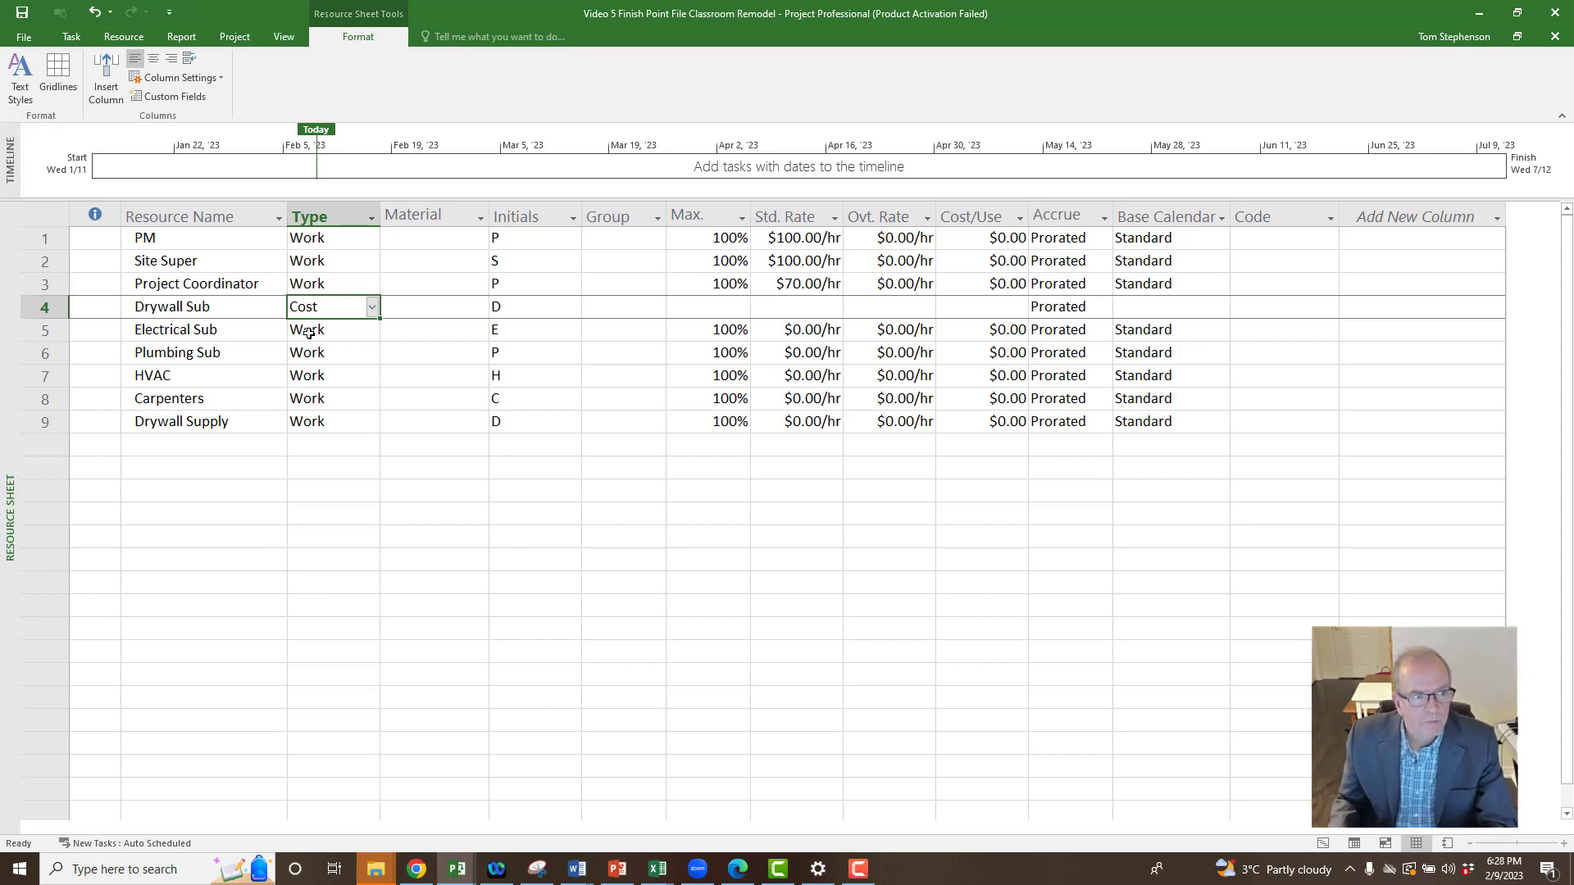
{"action": "left_click", "coordinate": [345, 329]}
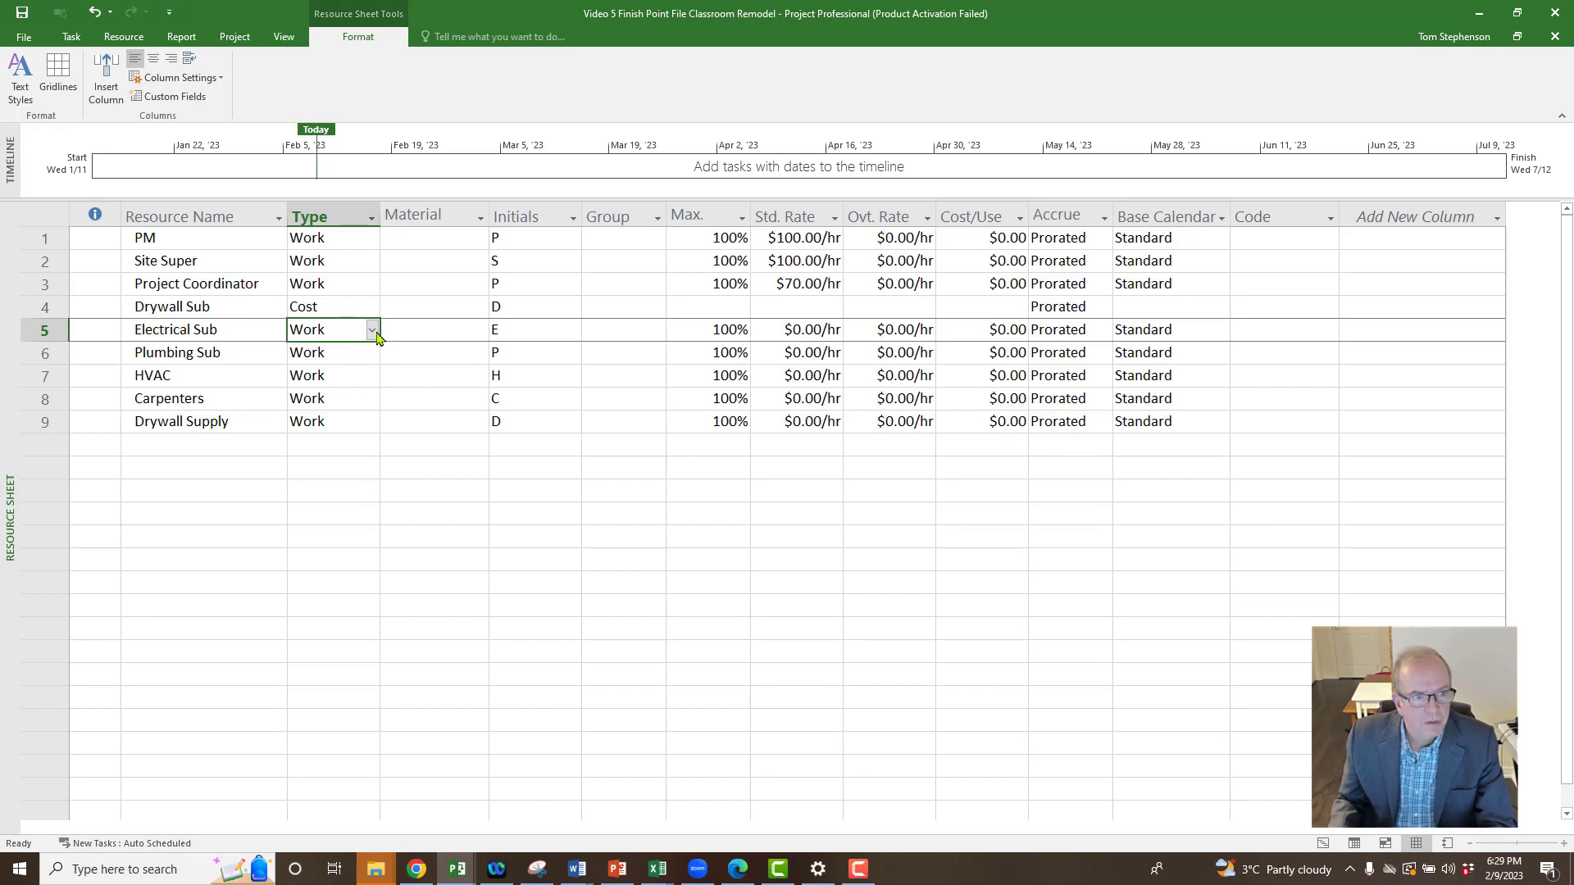
{"action": "left_click", "coordinate": [373, 331]}
{"action": "left_click", "coordinate": [366, 374]}
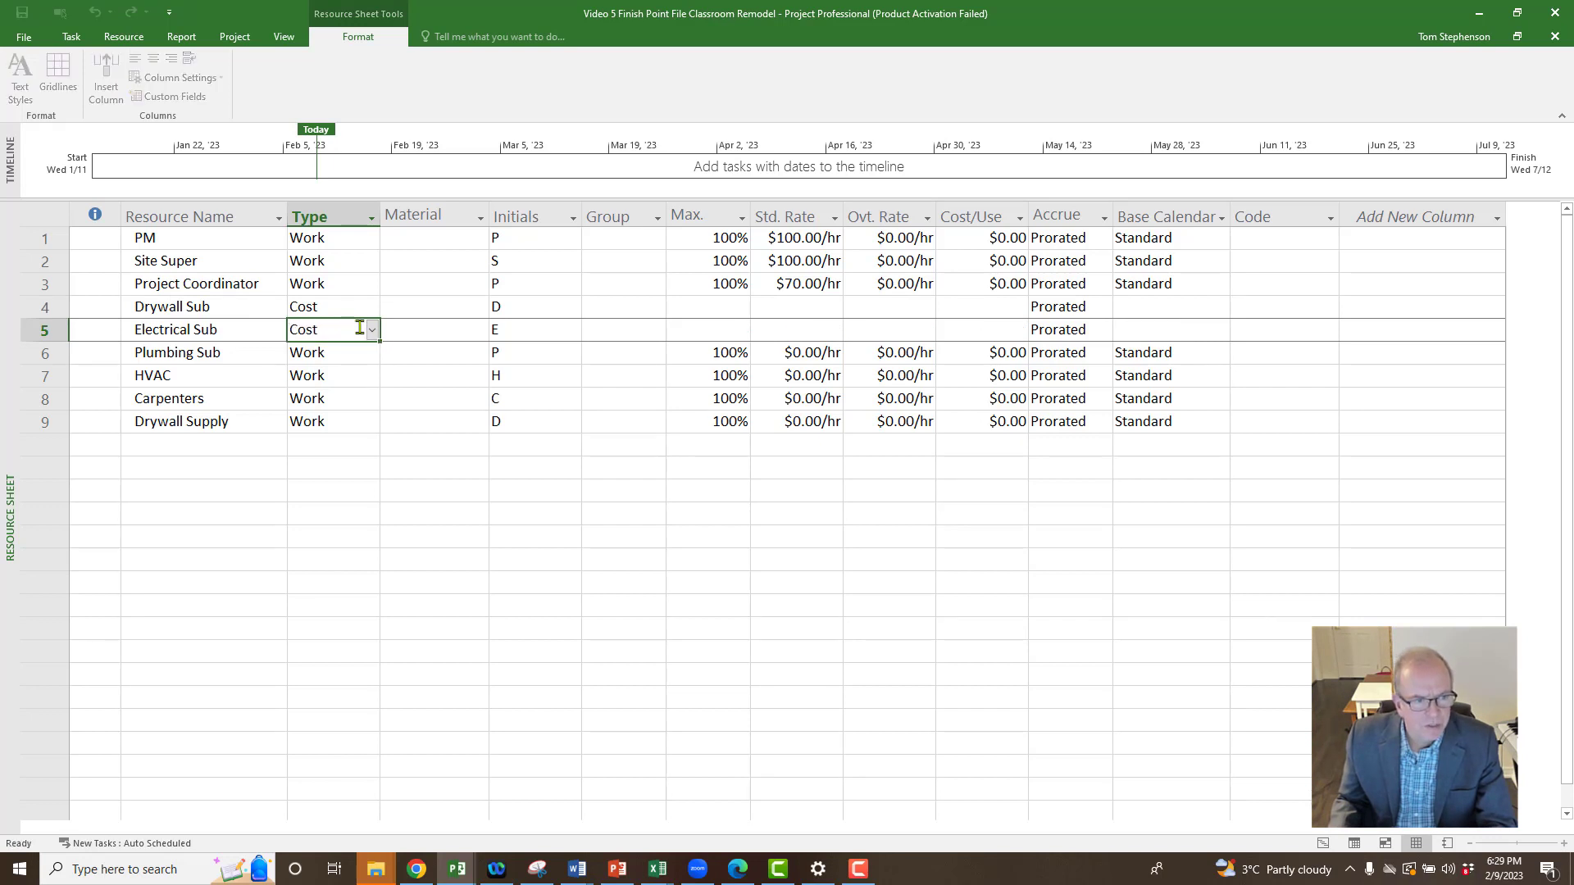
Change Plumbing Sub's resource type to Cost and fill the same type down to HVAC.
{"action": "left_click", "coordinate": [343, 353]}
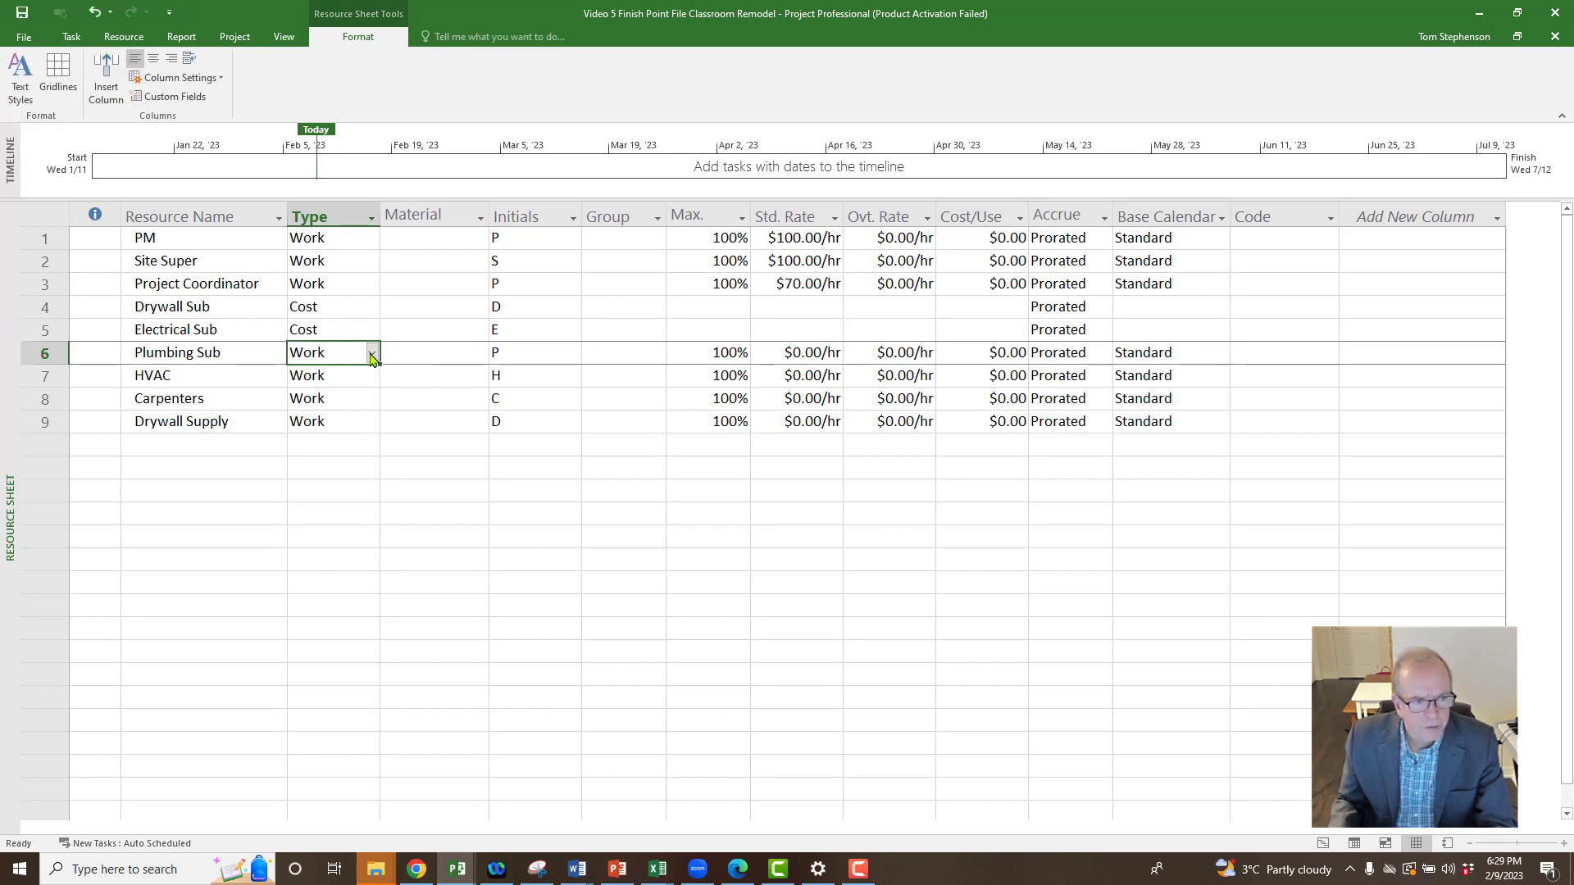
{"action": "left_click", "coordinate": [373, 354]}
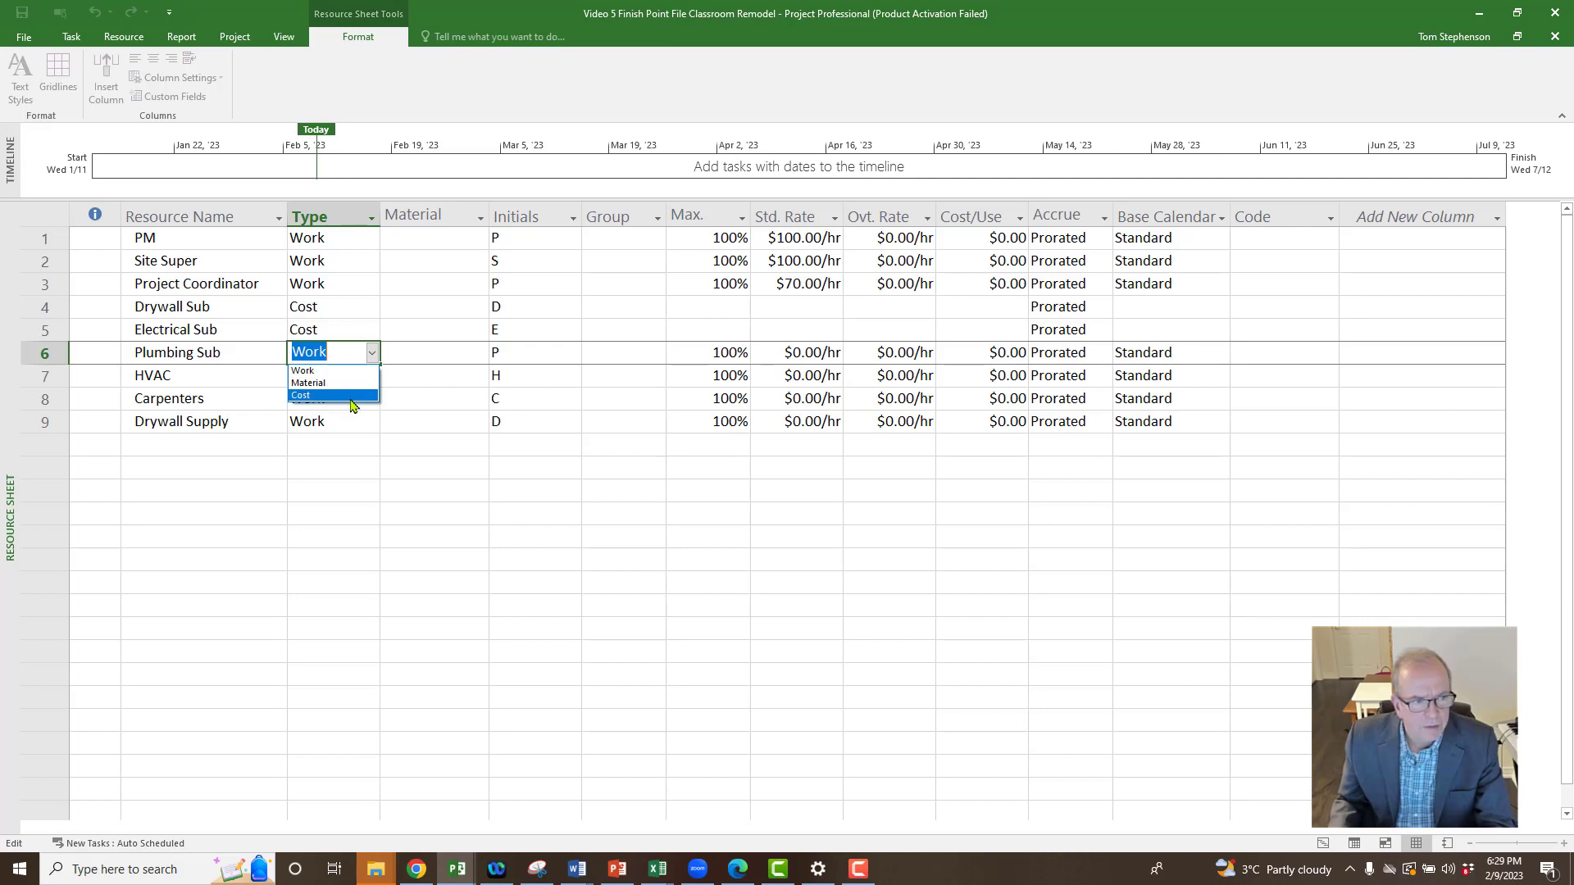
{"action": "left_click", "coordinate": [351, 397]}
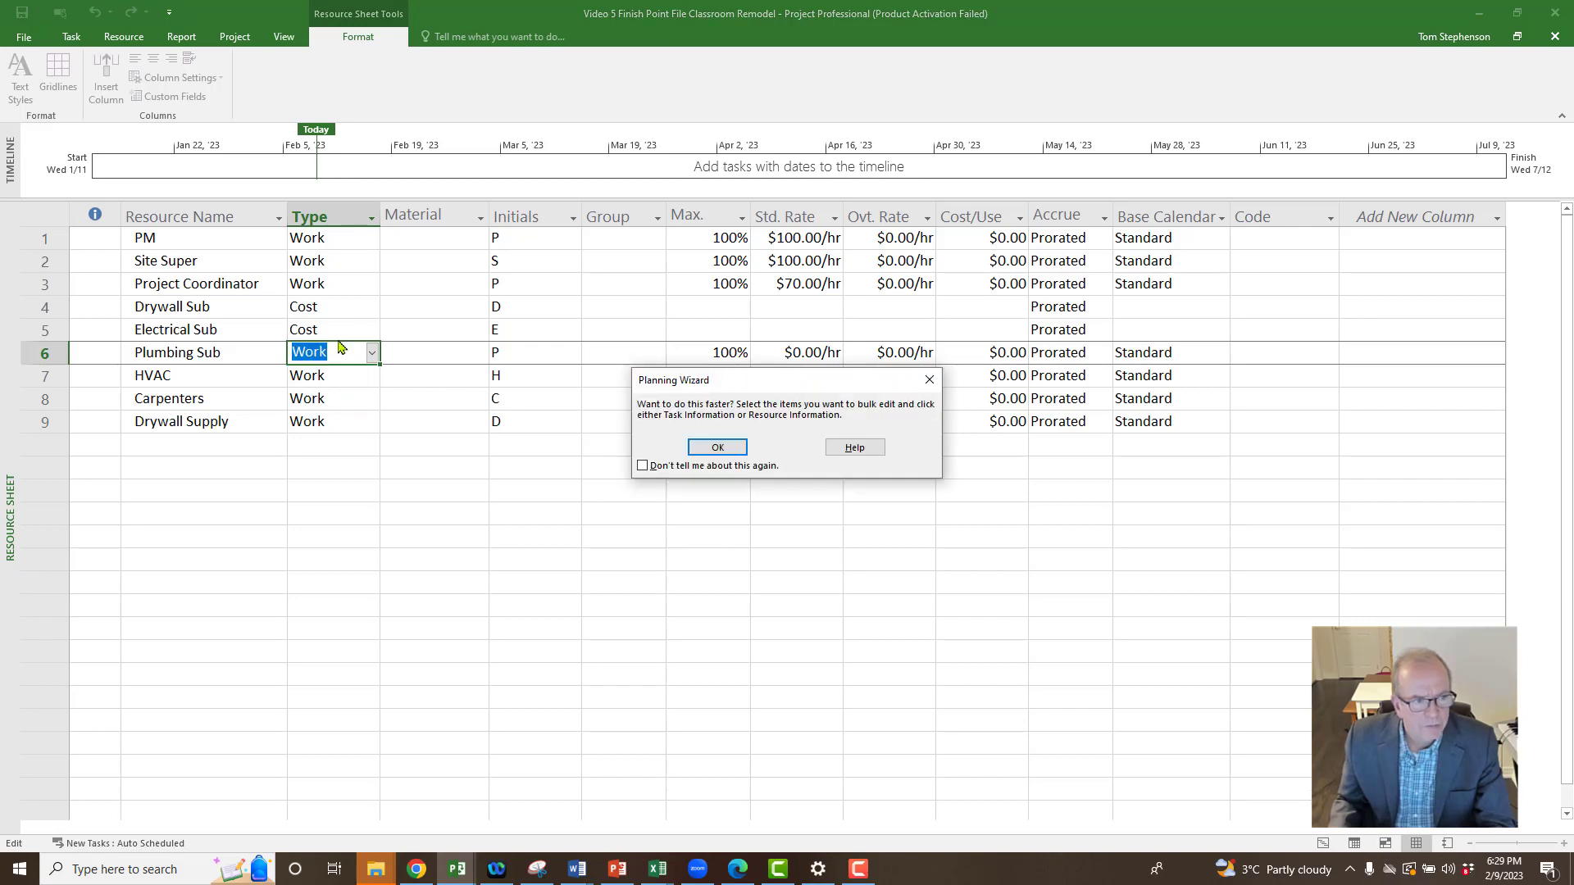
{"action": "left_click", "coordinate": [718, 449]}
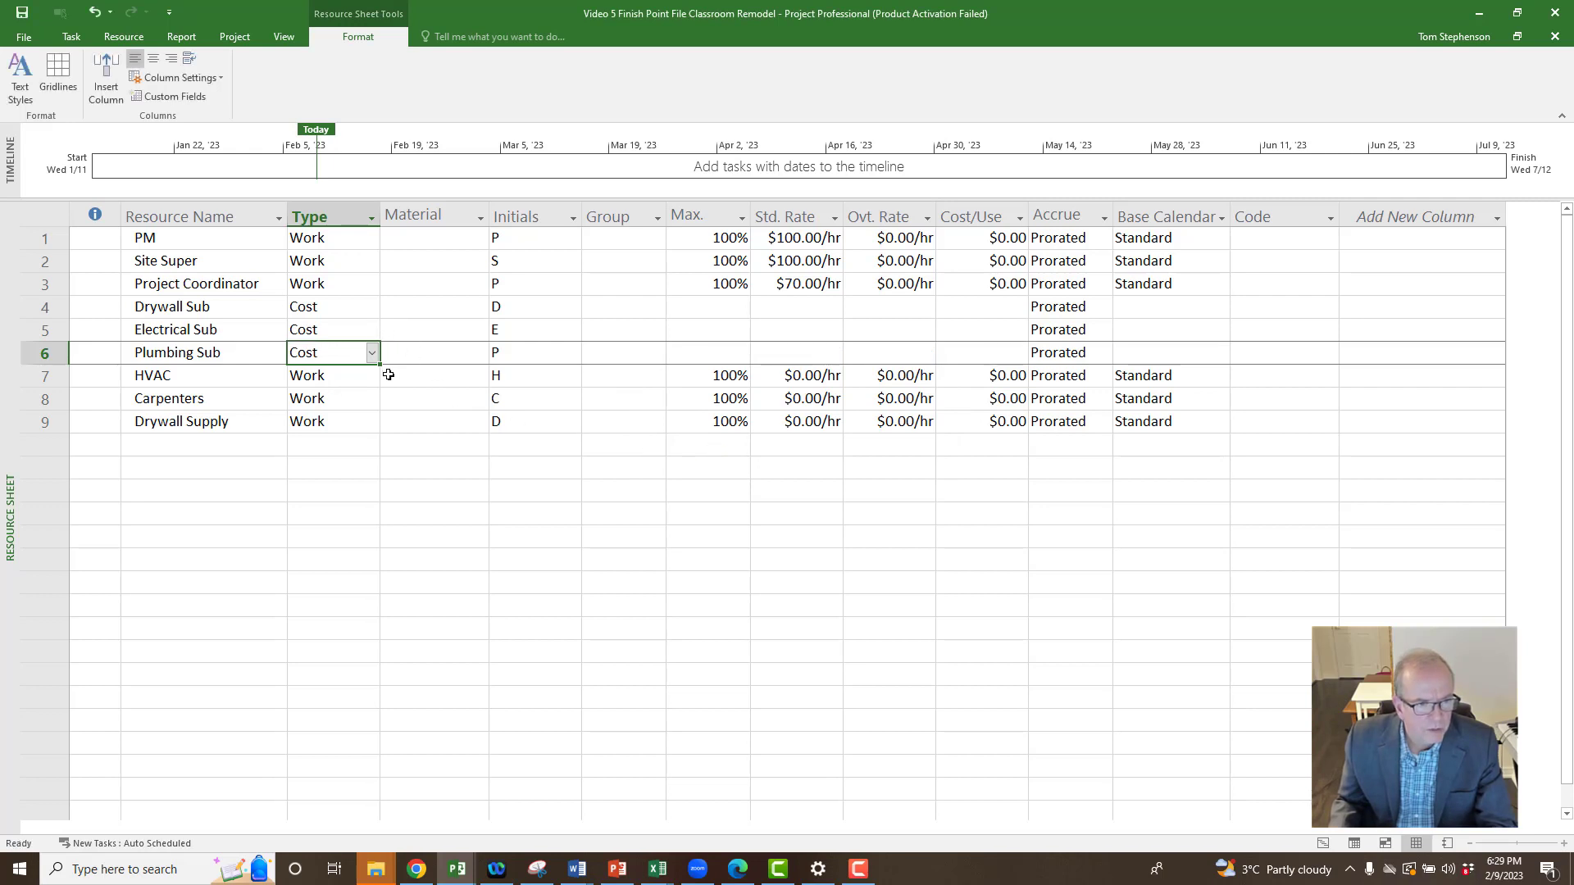
{"action": "left_click_drag", "start_coordinate": [381, 368], "coordinate": [380, 382]}
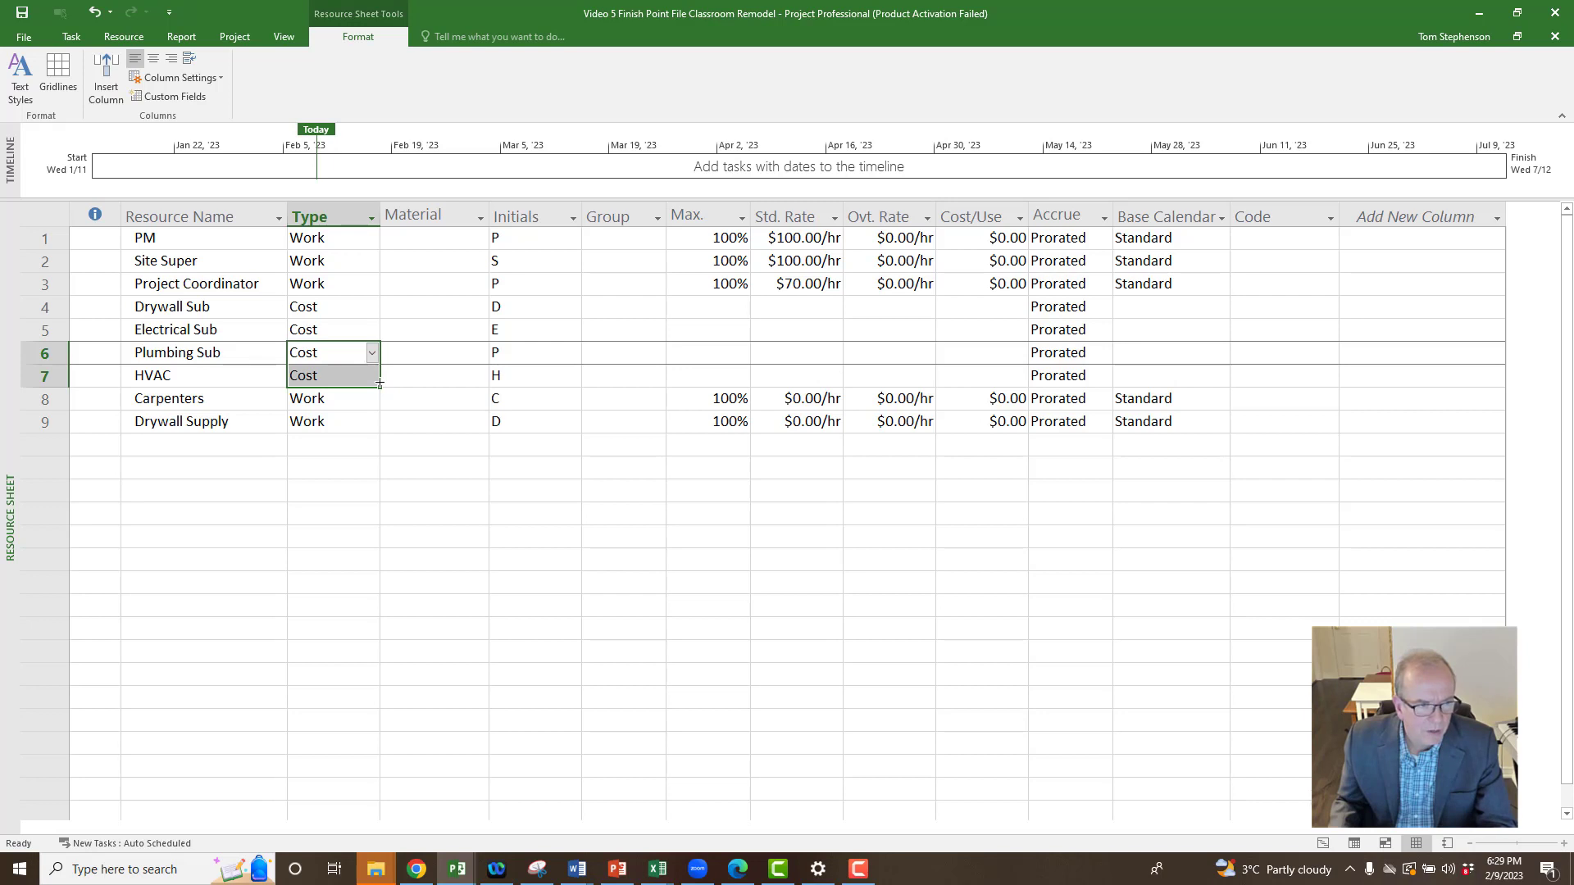
Set the standard rate of the Carpenters resource to $70 per hour.
{"action": "left_click", "coordinate": [347, 401]}
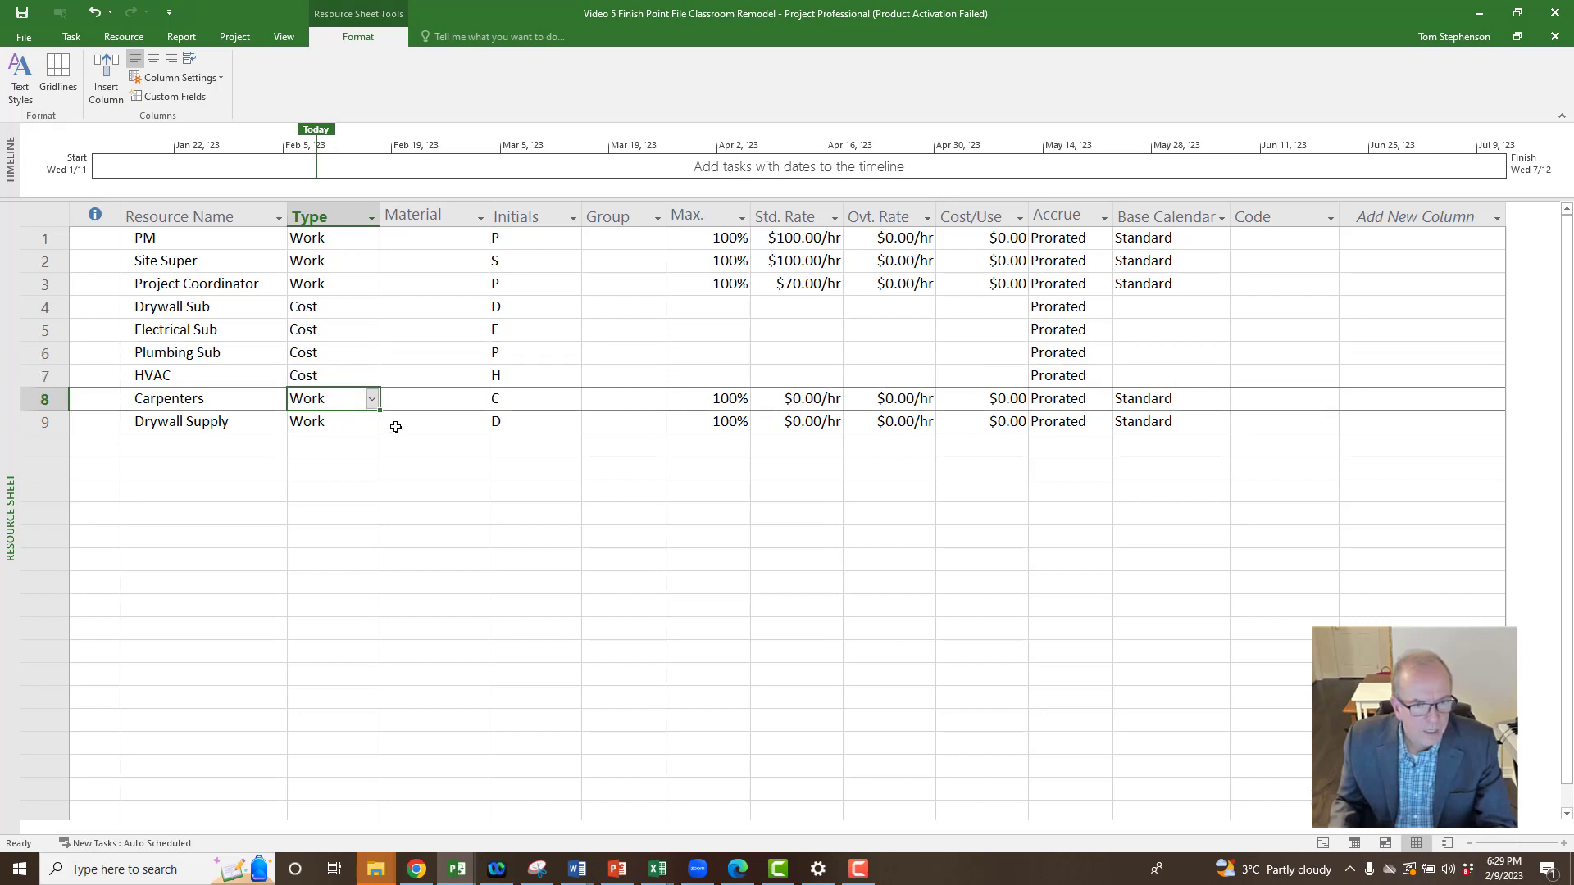
{"action": "left_click", "coordinate": [810, 402]}
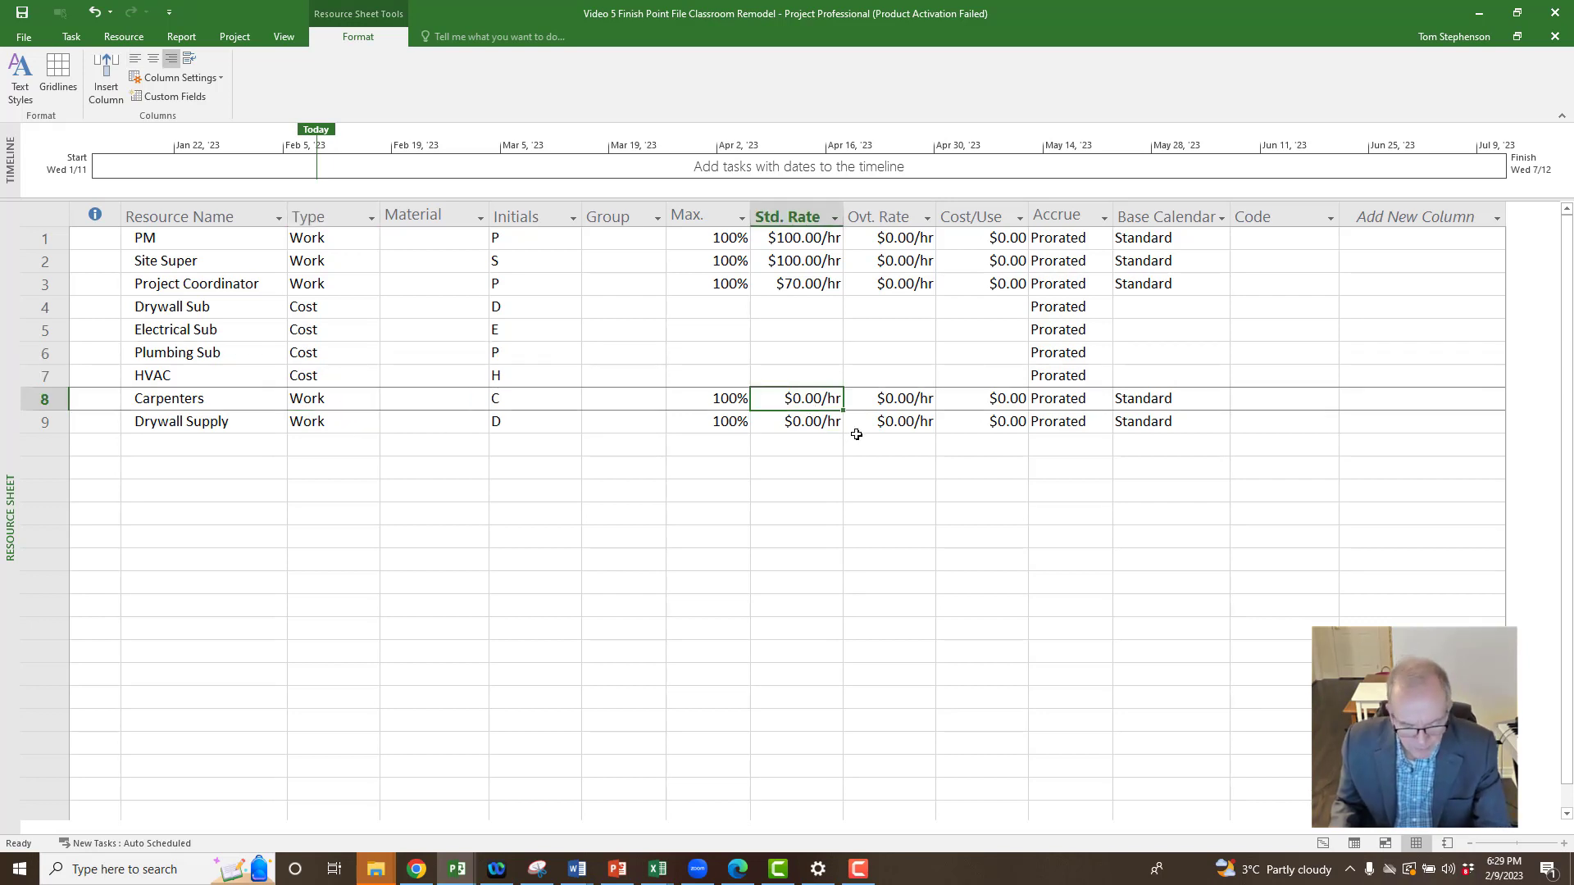
{"action": "type", "text": "70"}
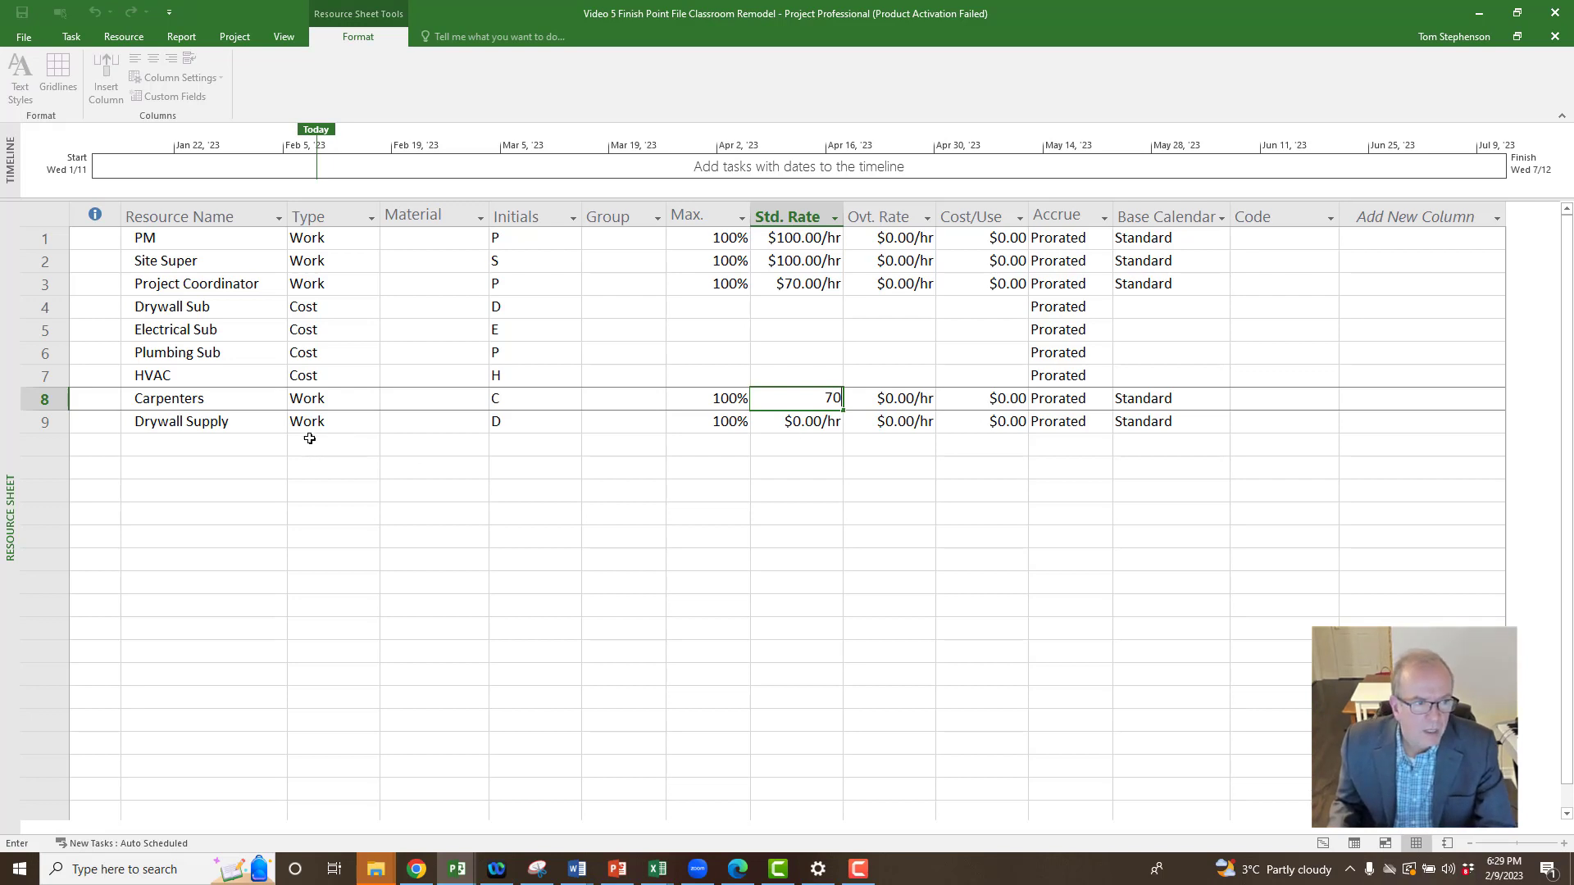
{"action": "left_click", "coordinate": [310, 439]}
Change Drywall Supply's resource type to Material and enter sq.ft. as its material label.
{"action": "left_click", "coordinate": [321, 428]}
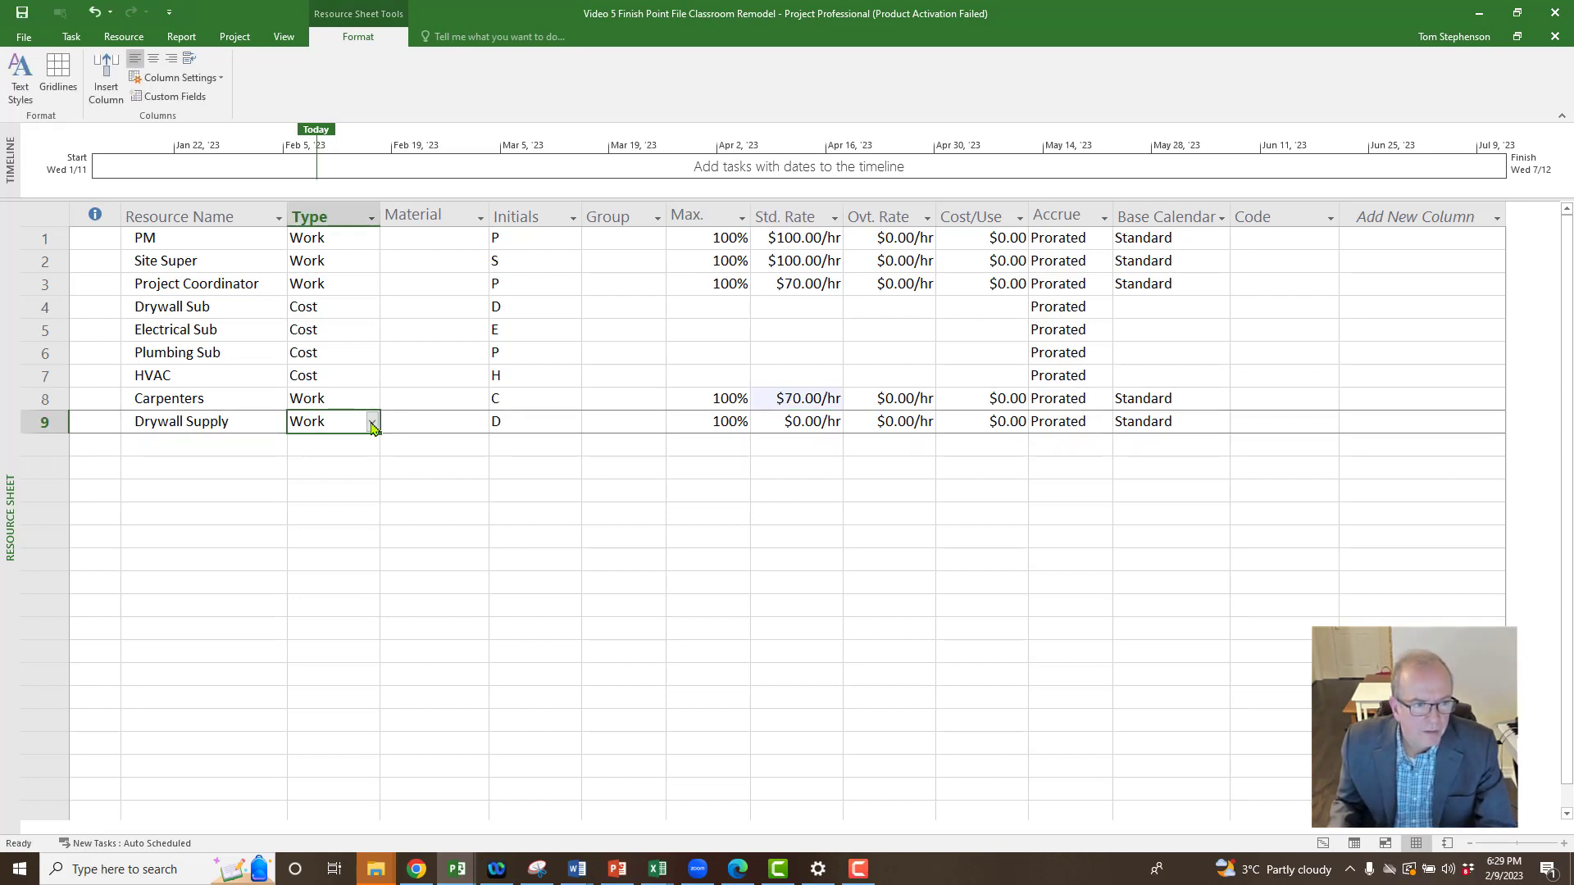
{"action": "left_click", "coordinate": [372, 426]}
{"action": "left_click", "coordinate": [355, 452]}
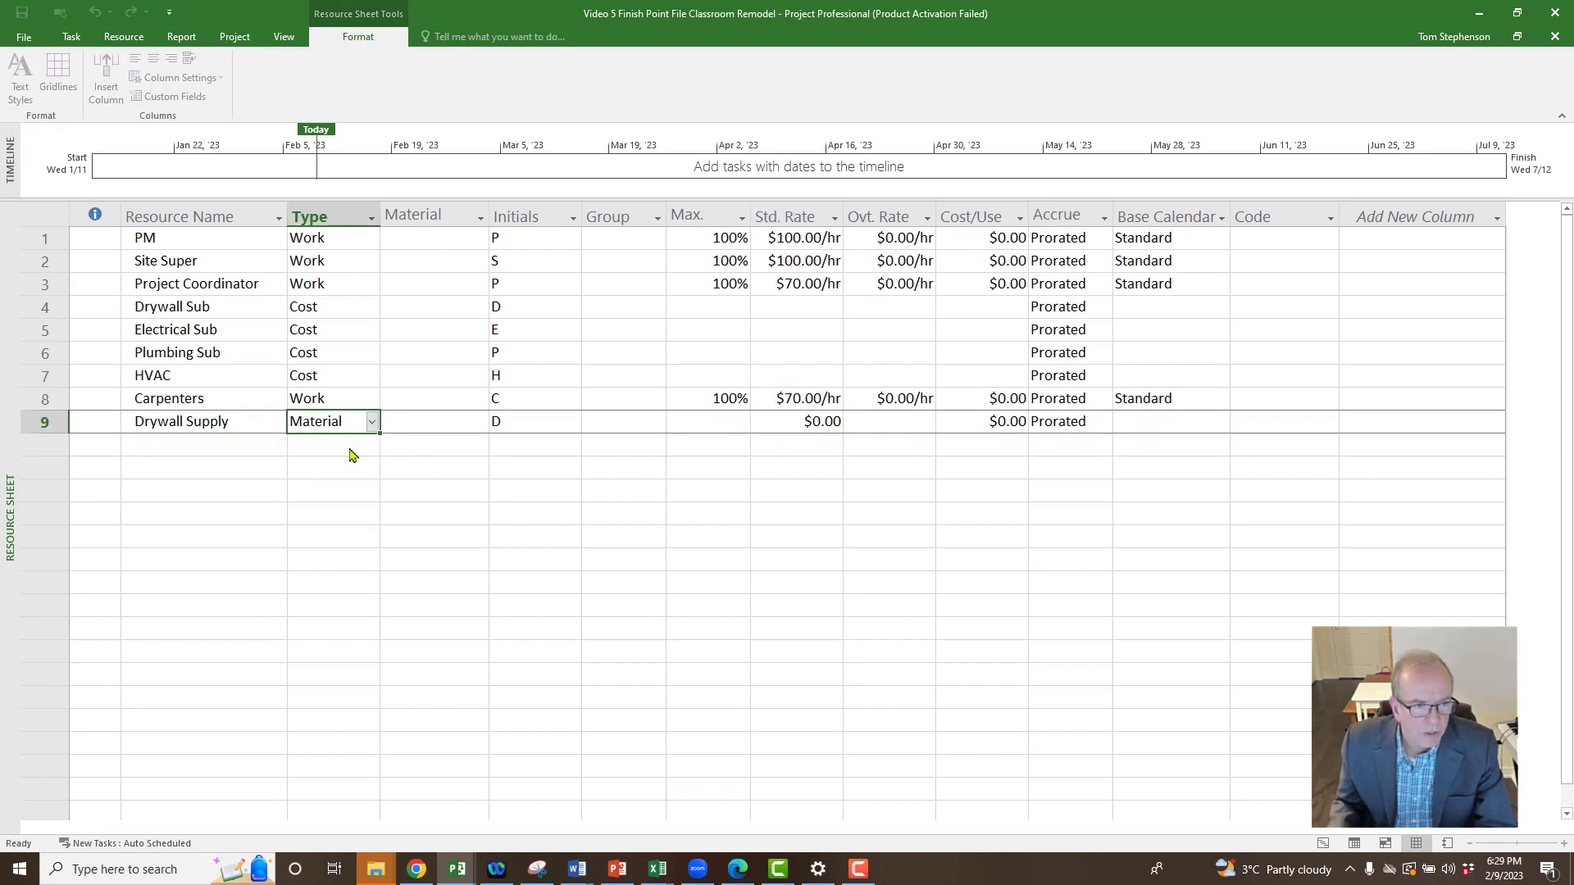
{"action": "left_click", "coordinate": [418, 429]}
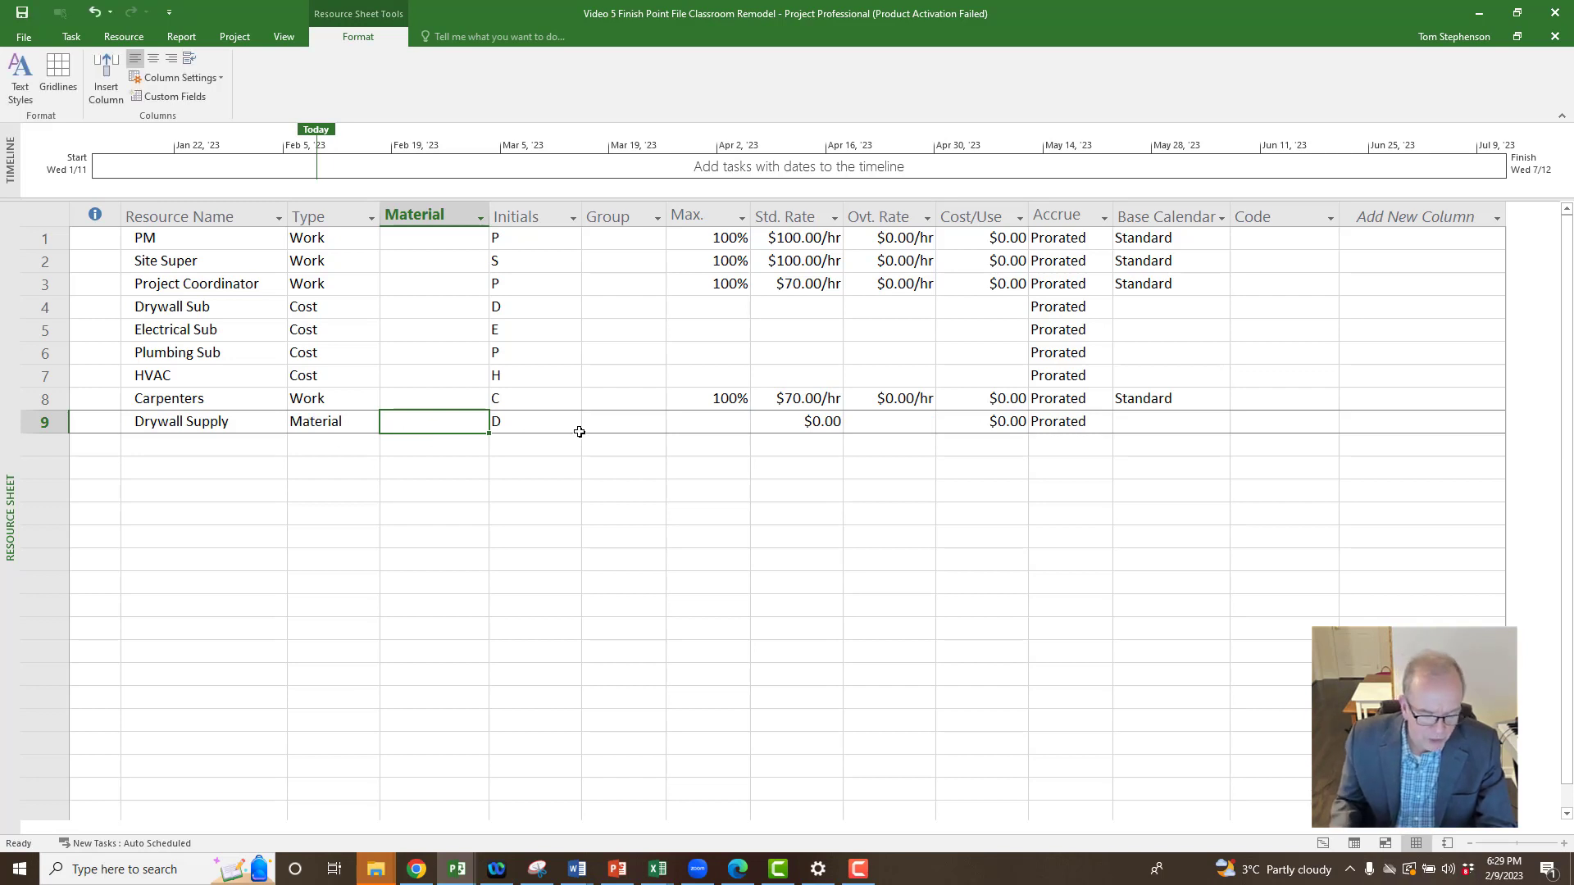
{"action": "type", "text": "s"}
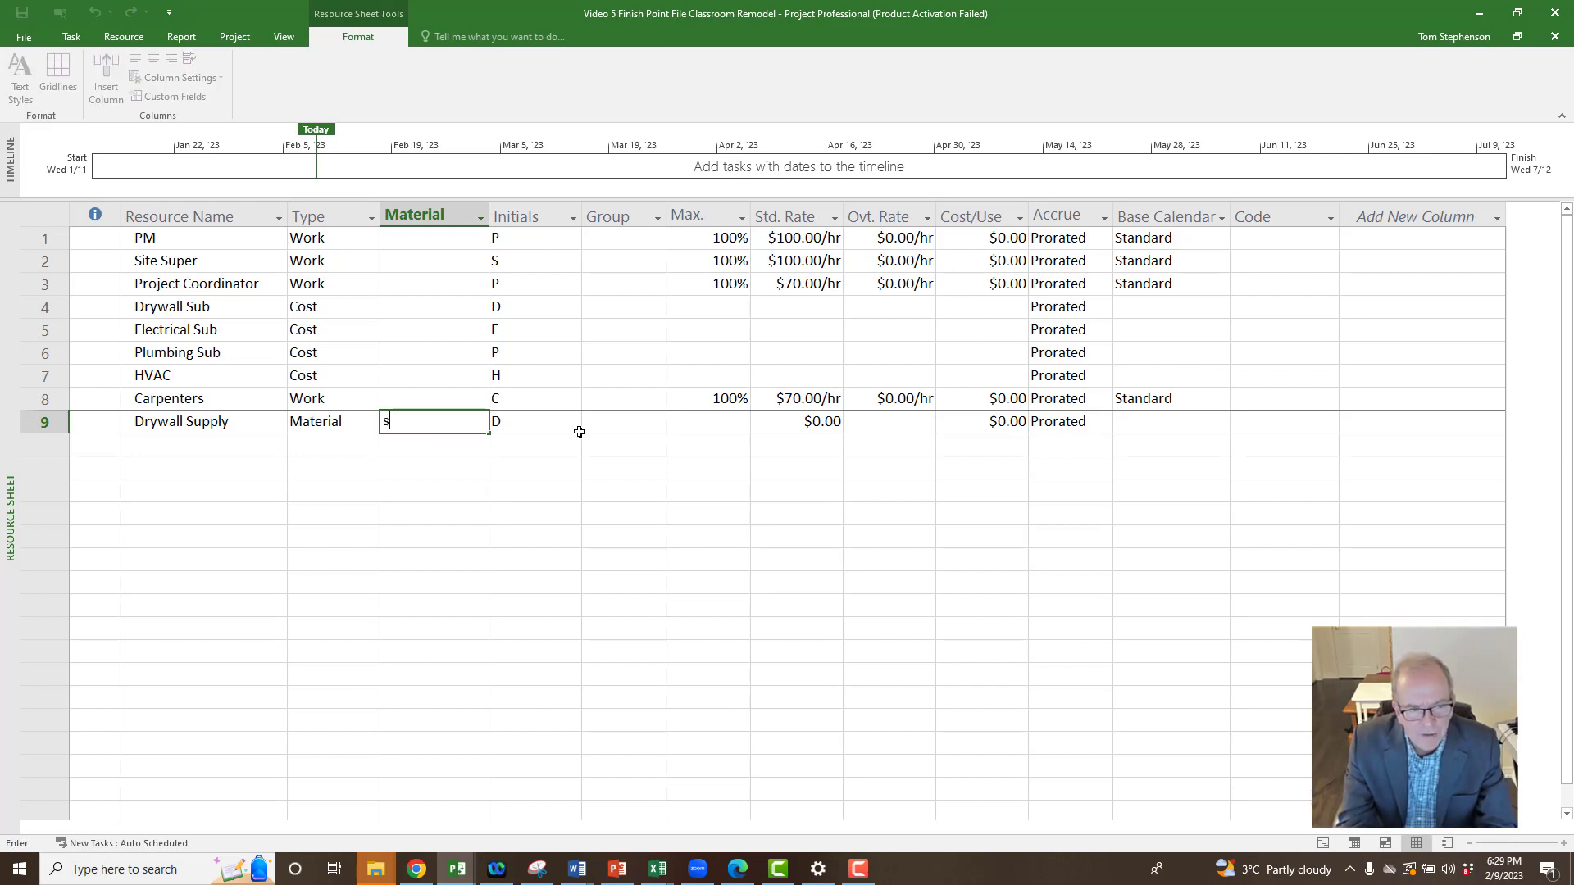
{"action": "type", "text": "q"}
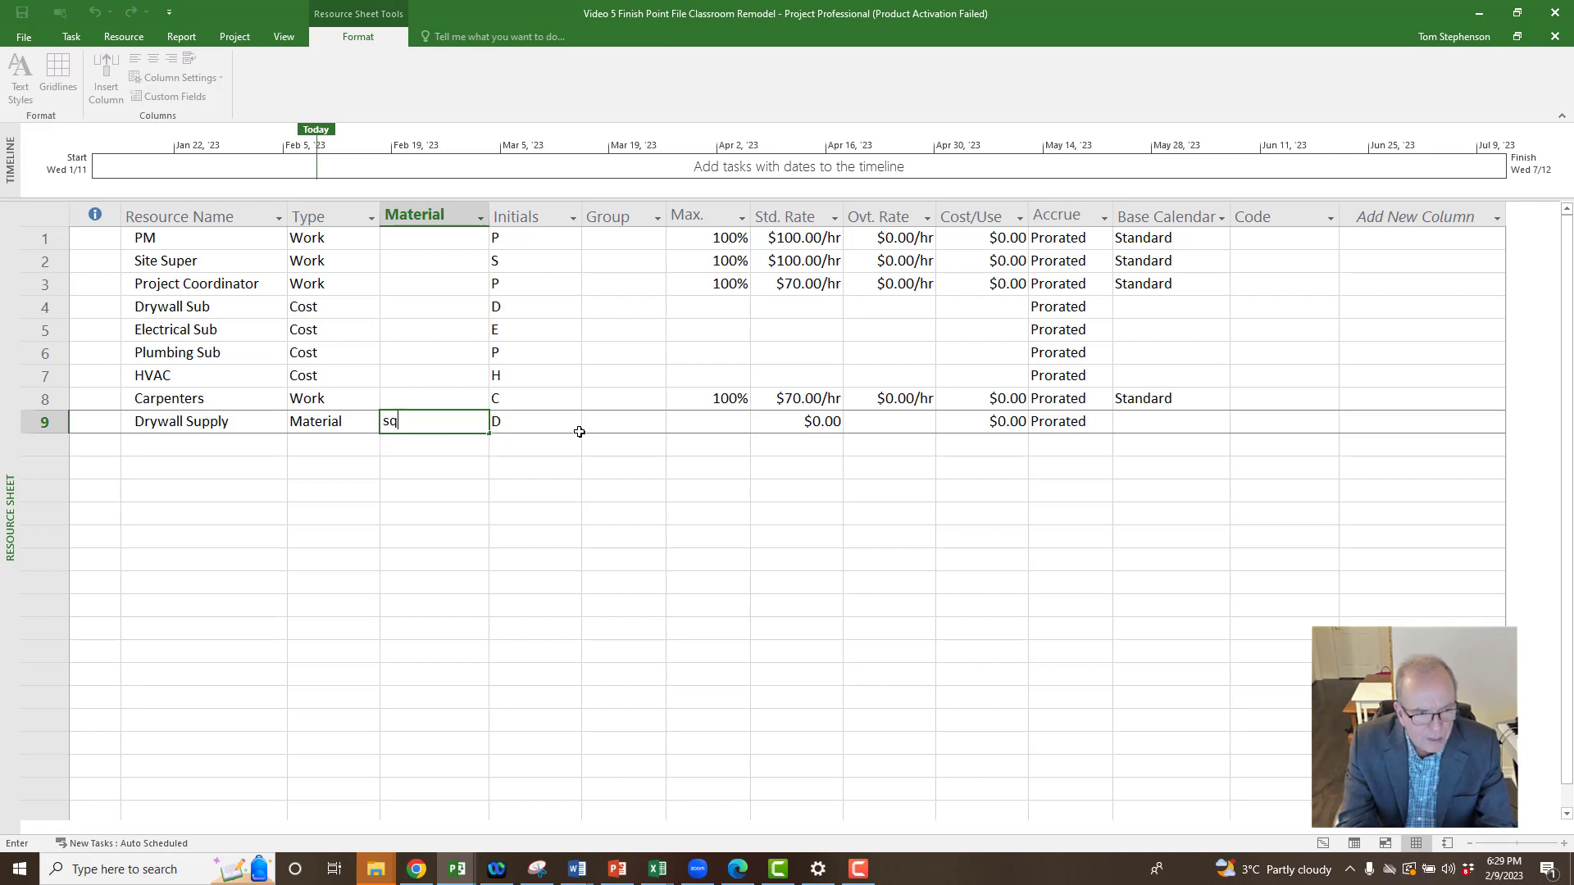
{"action": "type", "text": ".ft."}
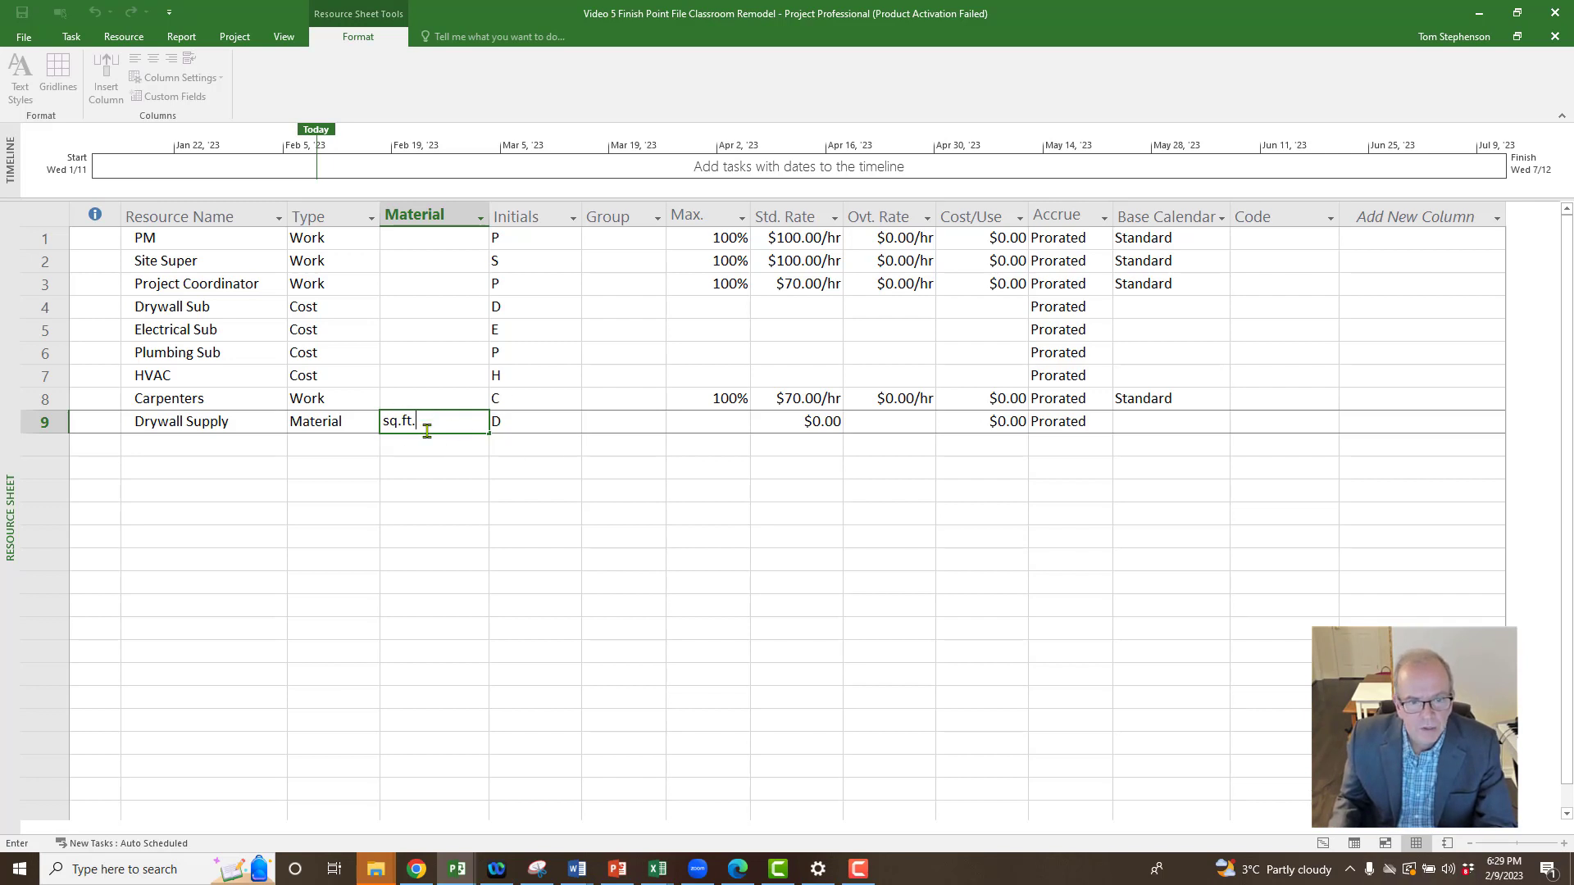
Set the standard rate of Drywall Supply to $0.50.
{"action": "left_click", "coordinate": [812, 422]}
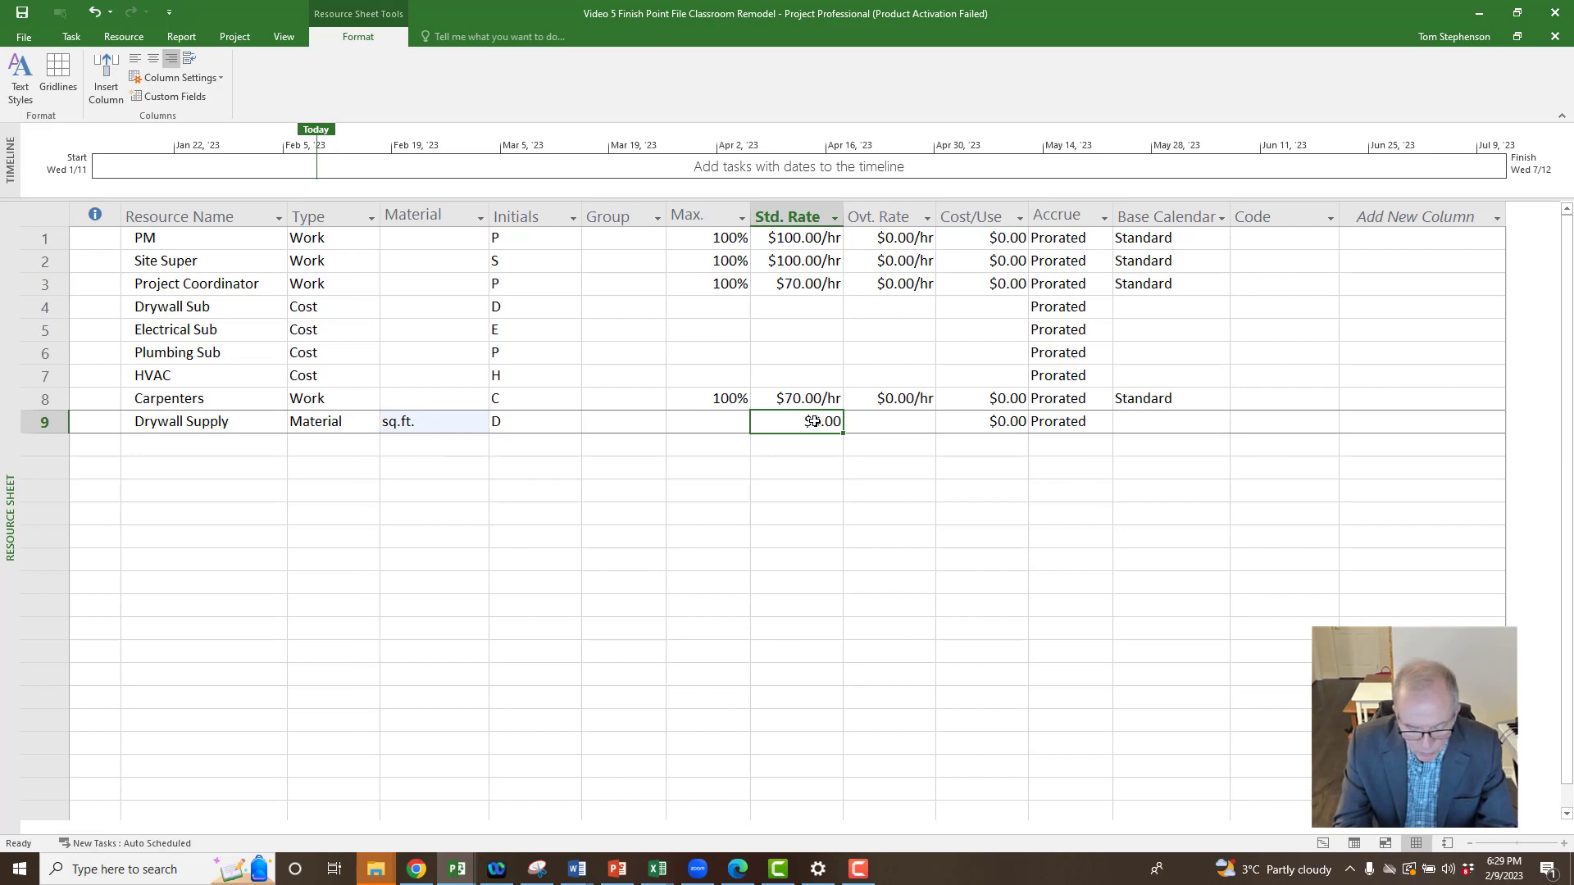
{"action": "key", "text": "BackSpace"}
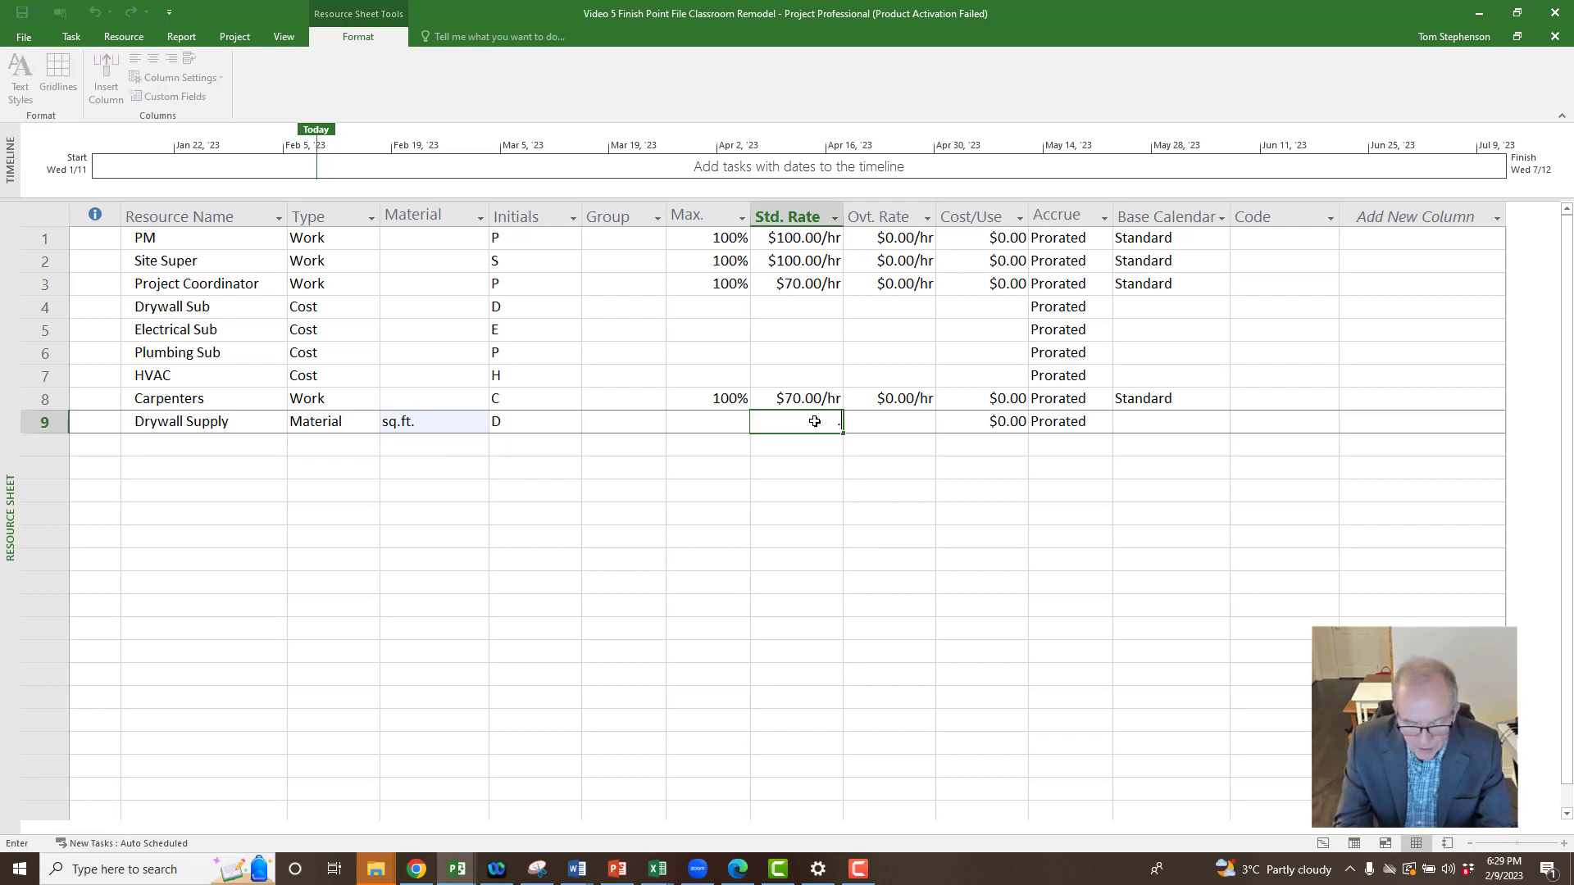
{"action": "type", "text": ".50"}
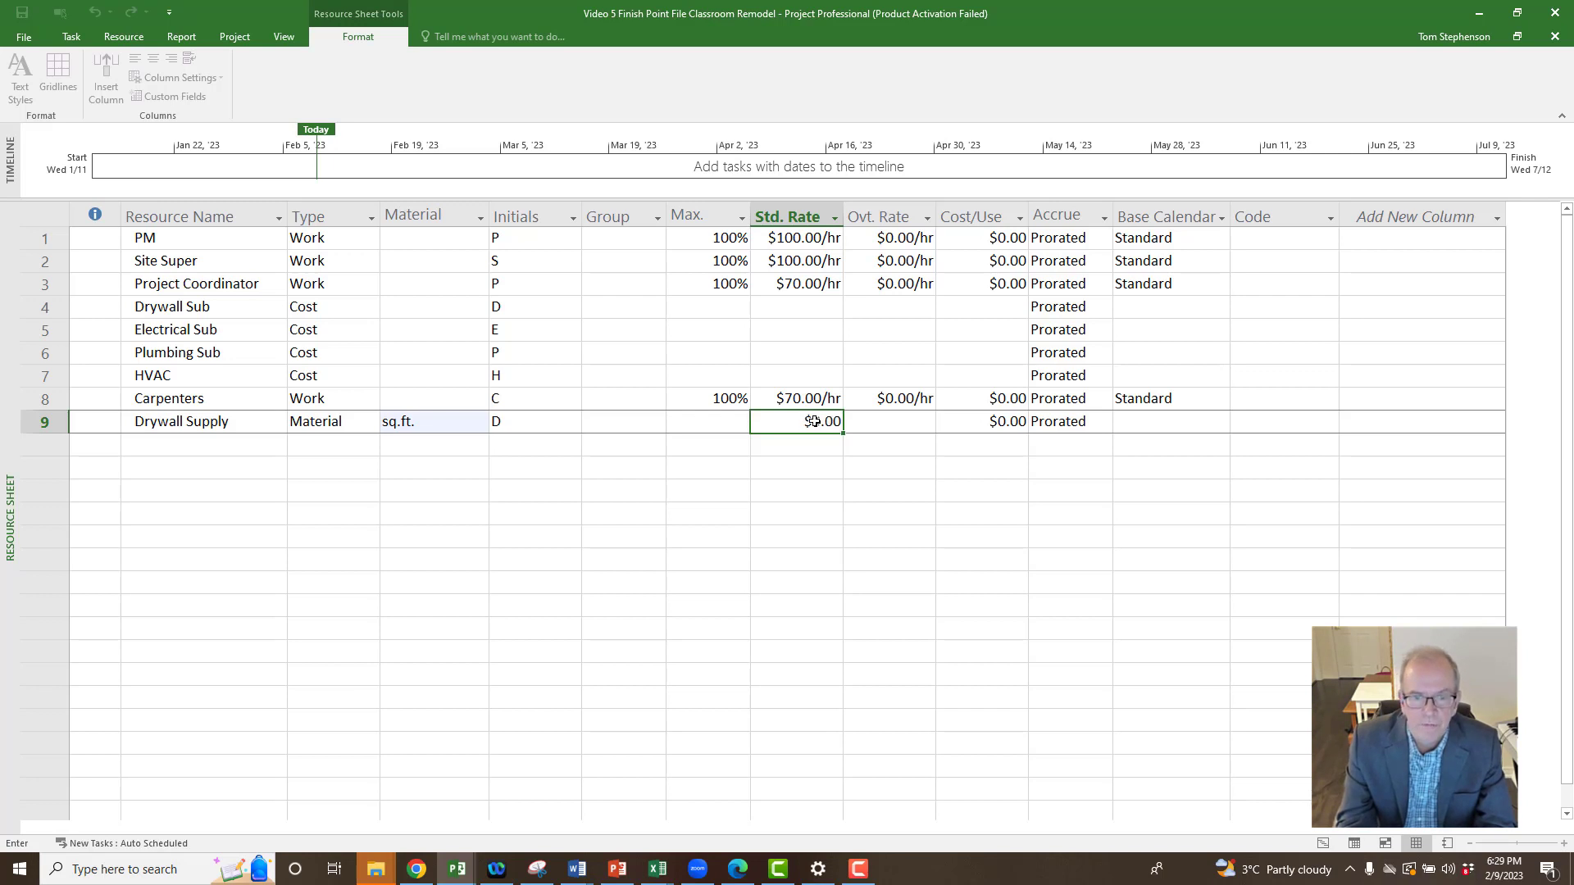
{"action": "left_click", "coordinate": [828, 454]}
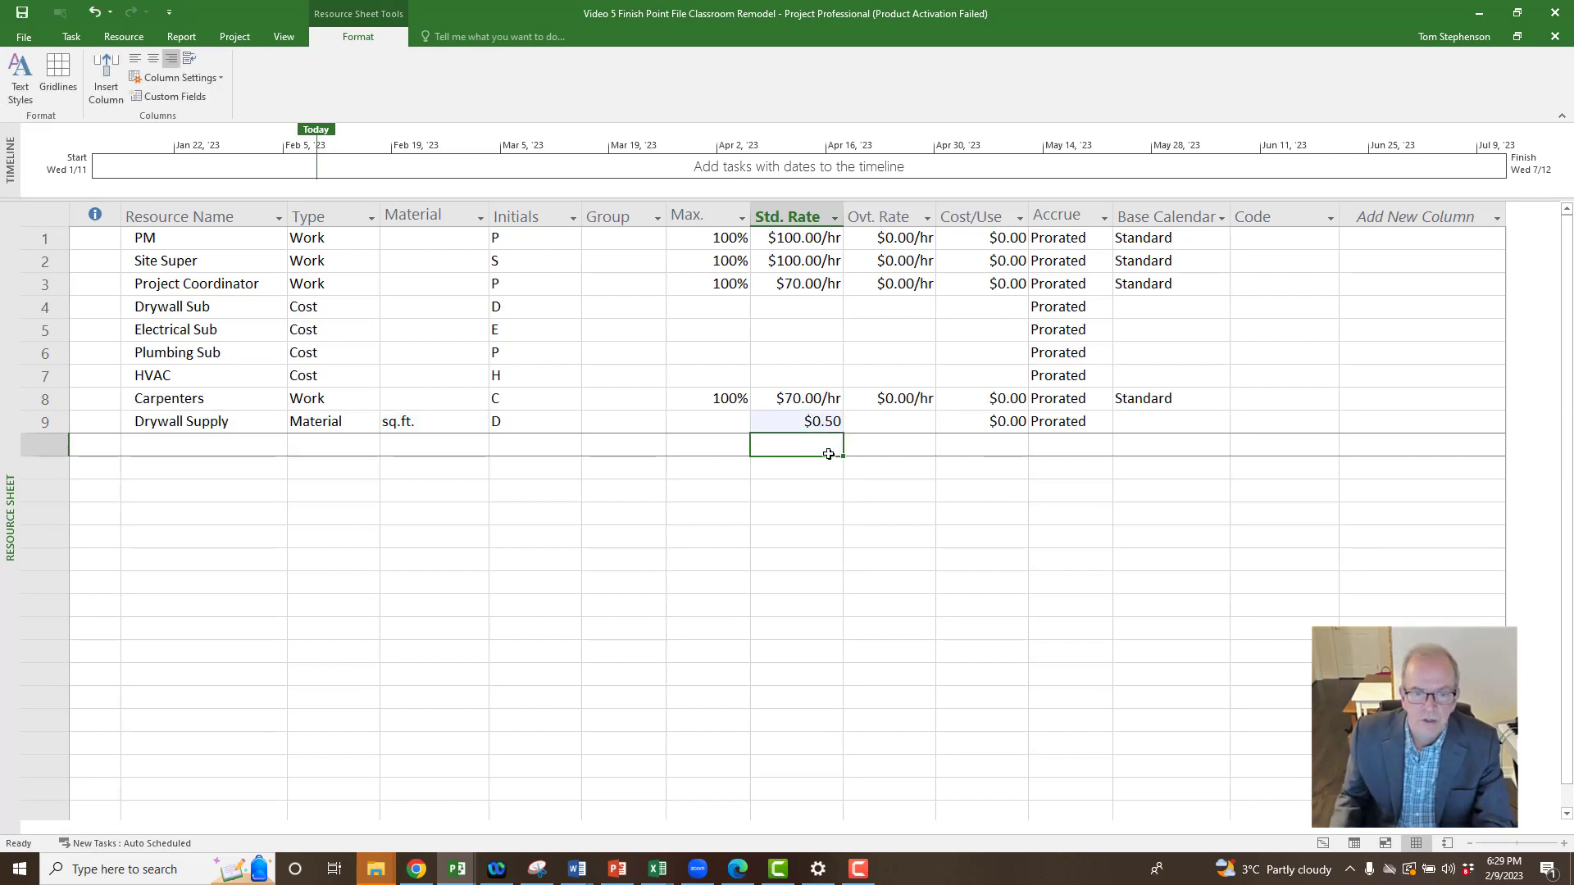
{"action": "left_click", "coordinate": [789, 425]}
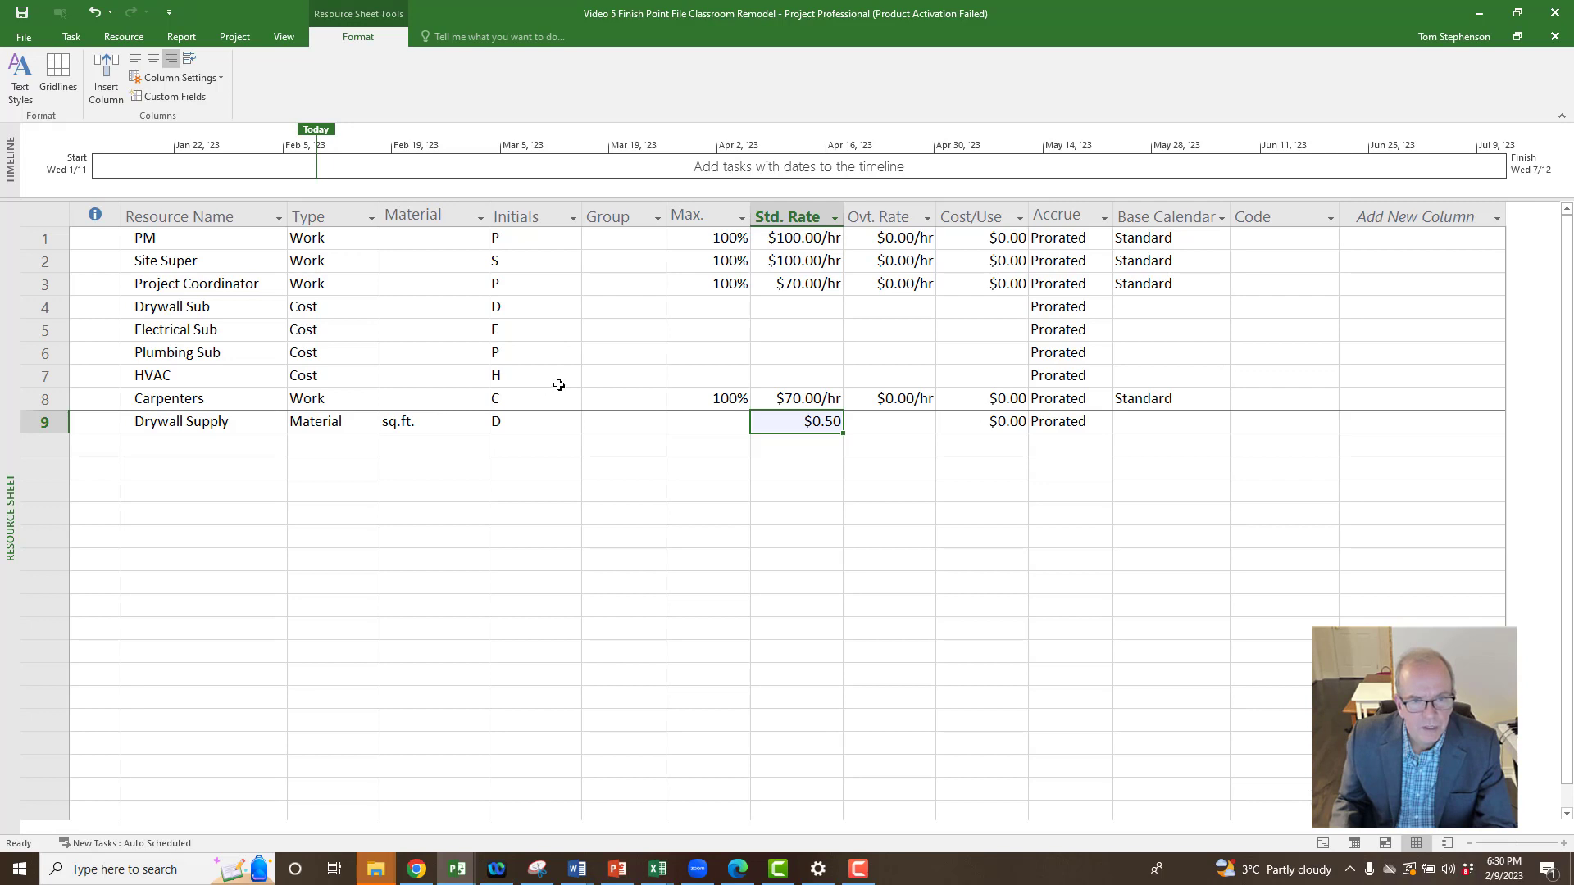
Review the maximum units of PM, Site Super, Project Coordinator and Carpenters.
{"action": "left_click", "coordinate": [712, 236]}
{"action": "left_click", "coordinate": [733, 266]}
{"action": "left_click", "coordinate": [734, 285]}
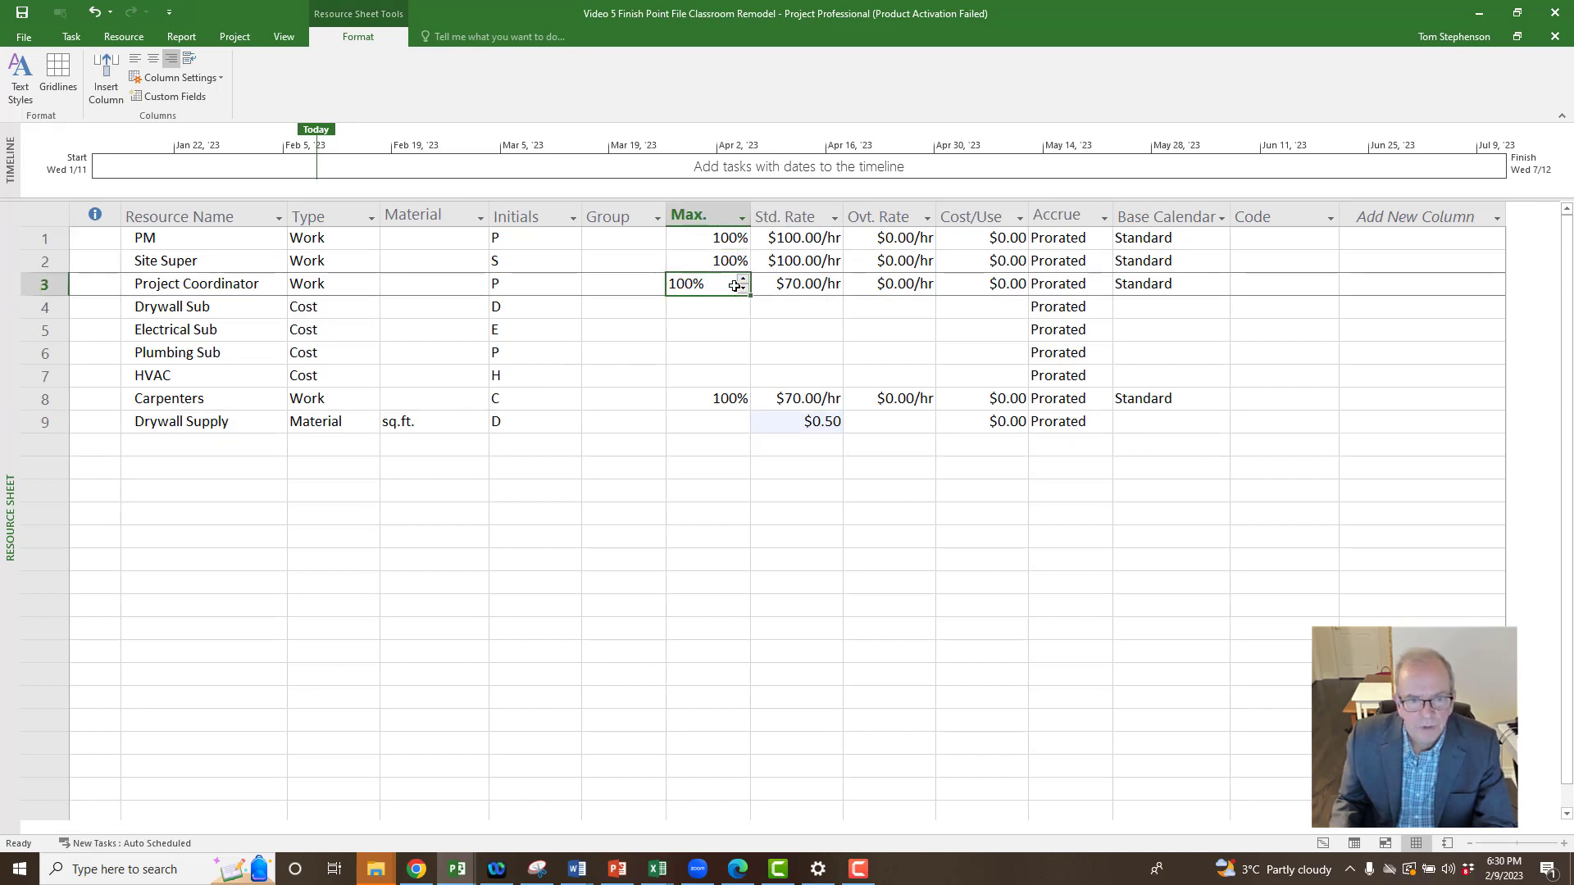
{"action": "left_click", "coordinate": [737, 400]}
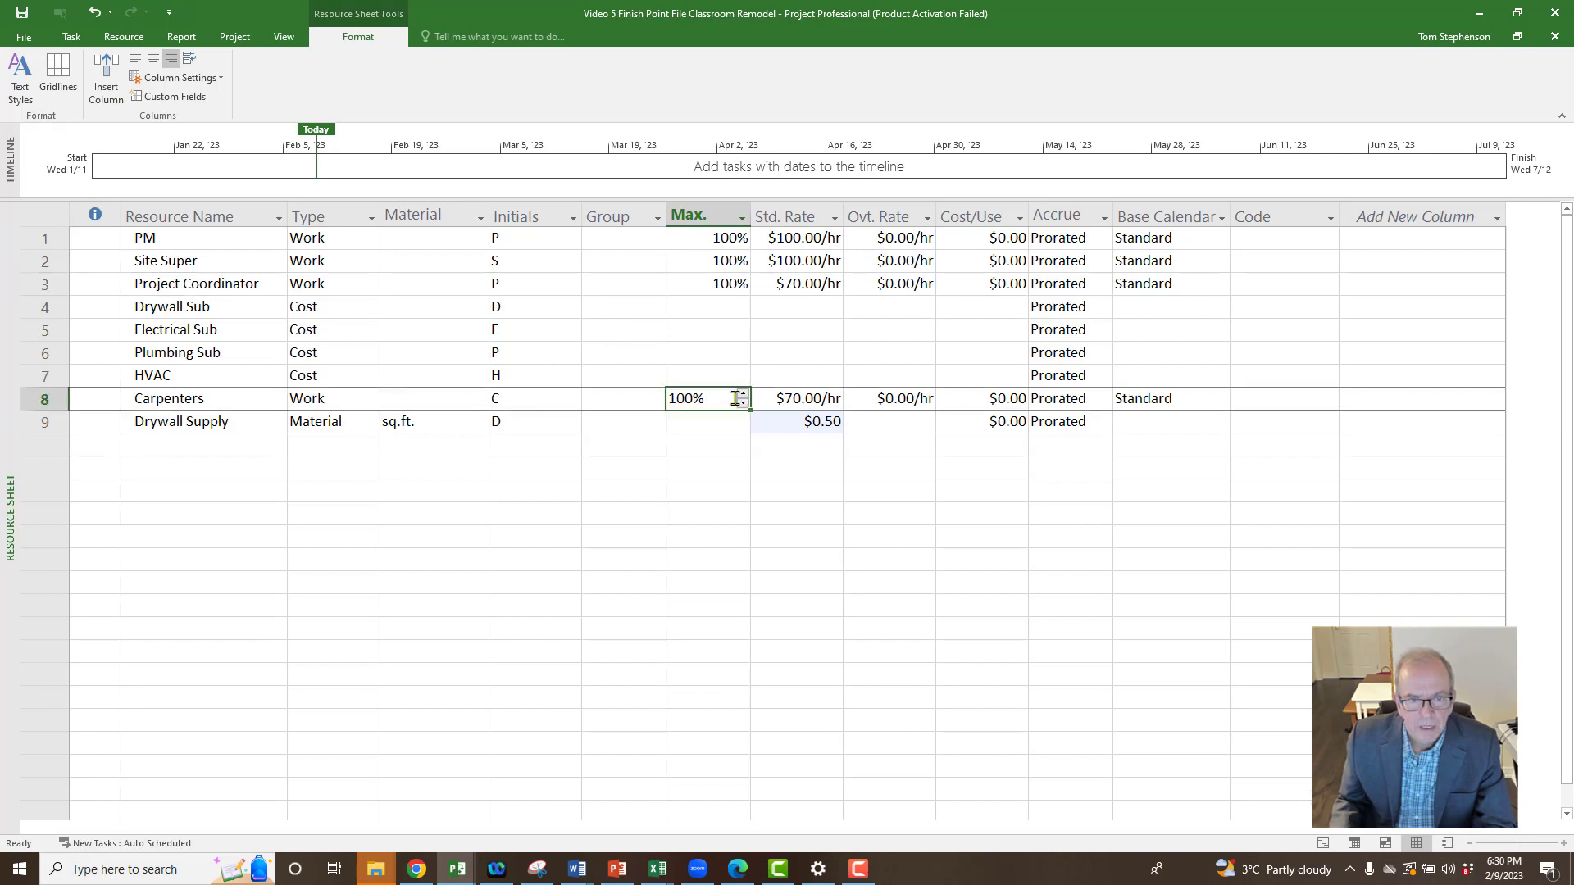
Set the maximum units of the Carpenters resource to 300%.
{"action": "left_click", "coordinate": [732, 241]}
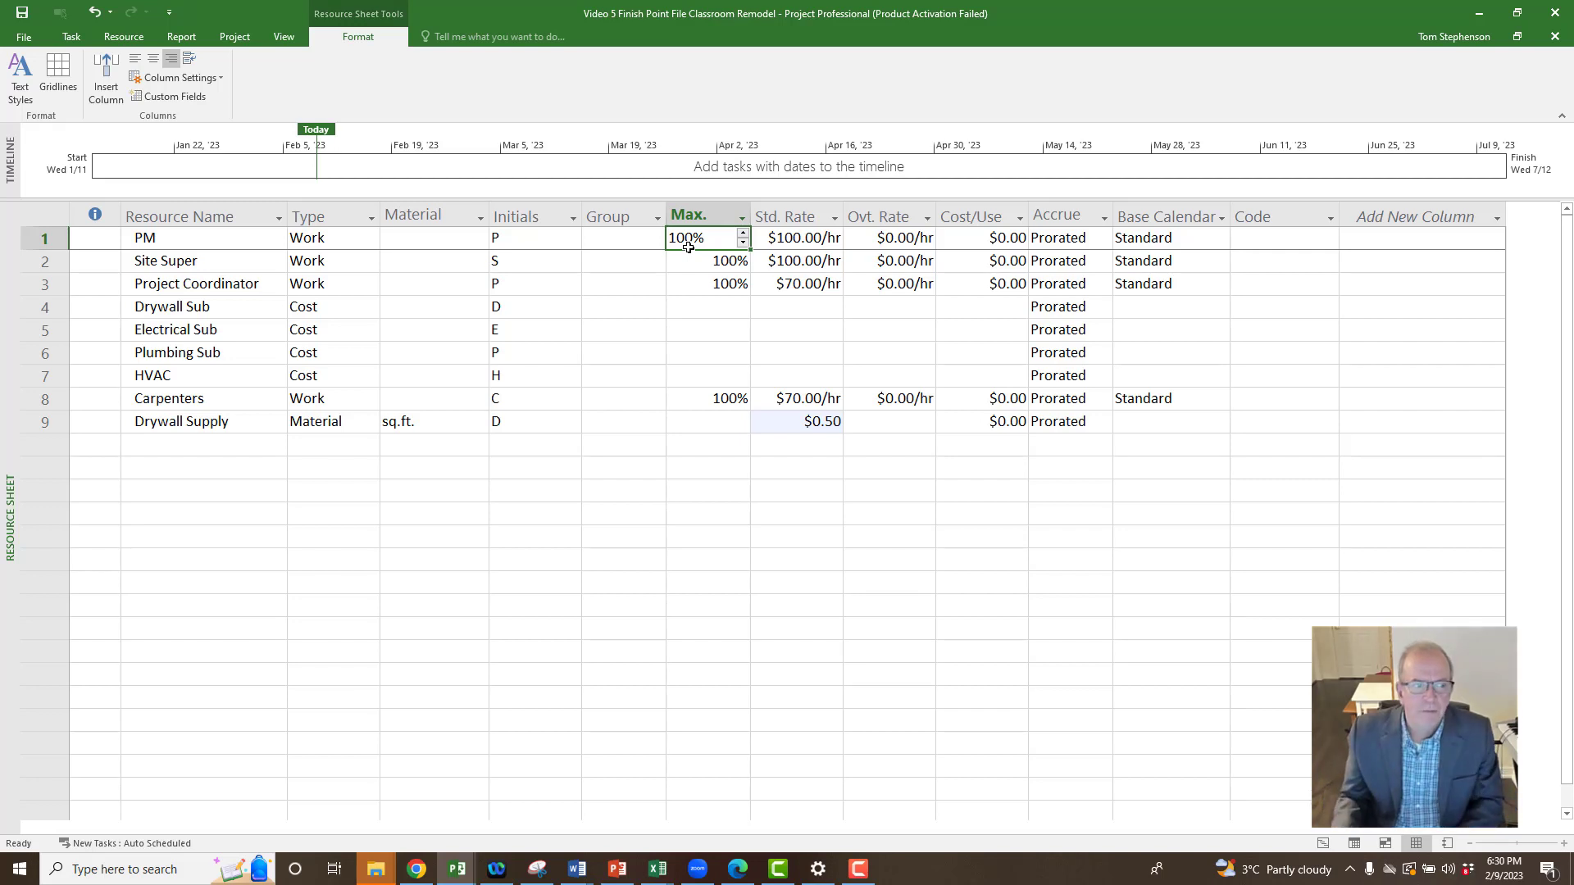
{"action": "left_click", "coordinate": [720, 399]}
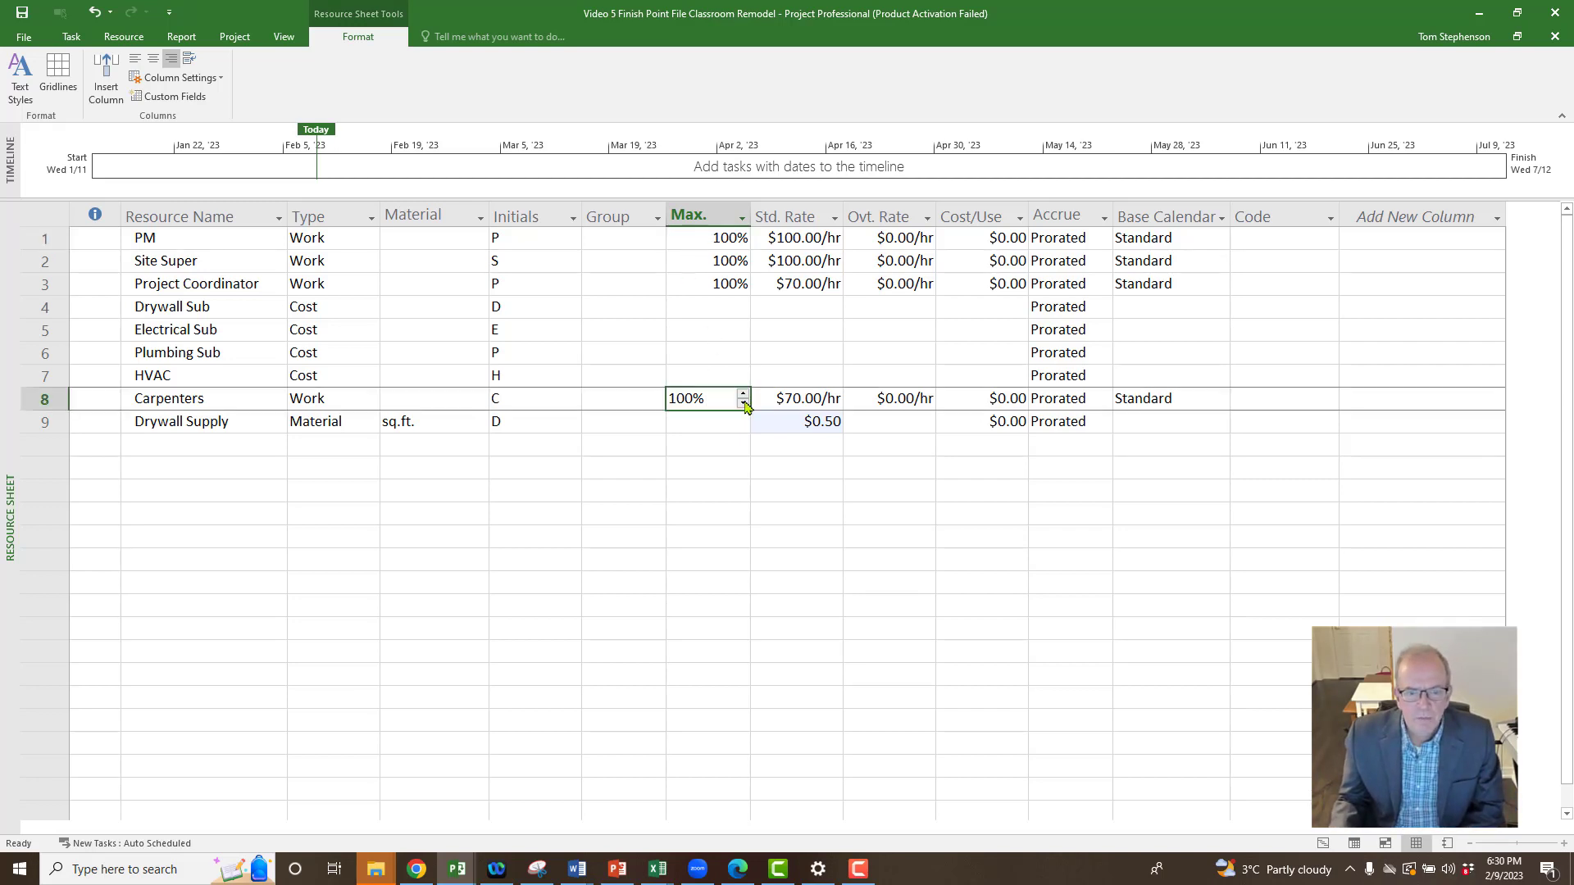
{"action": "left_click", "coordinate": [744, 394]}
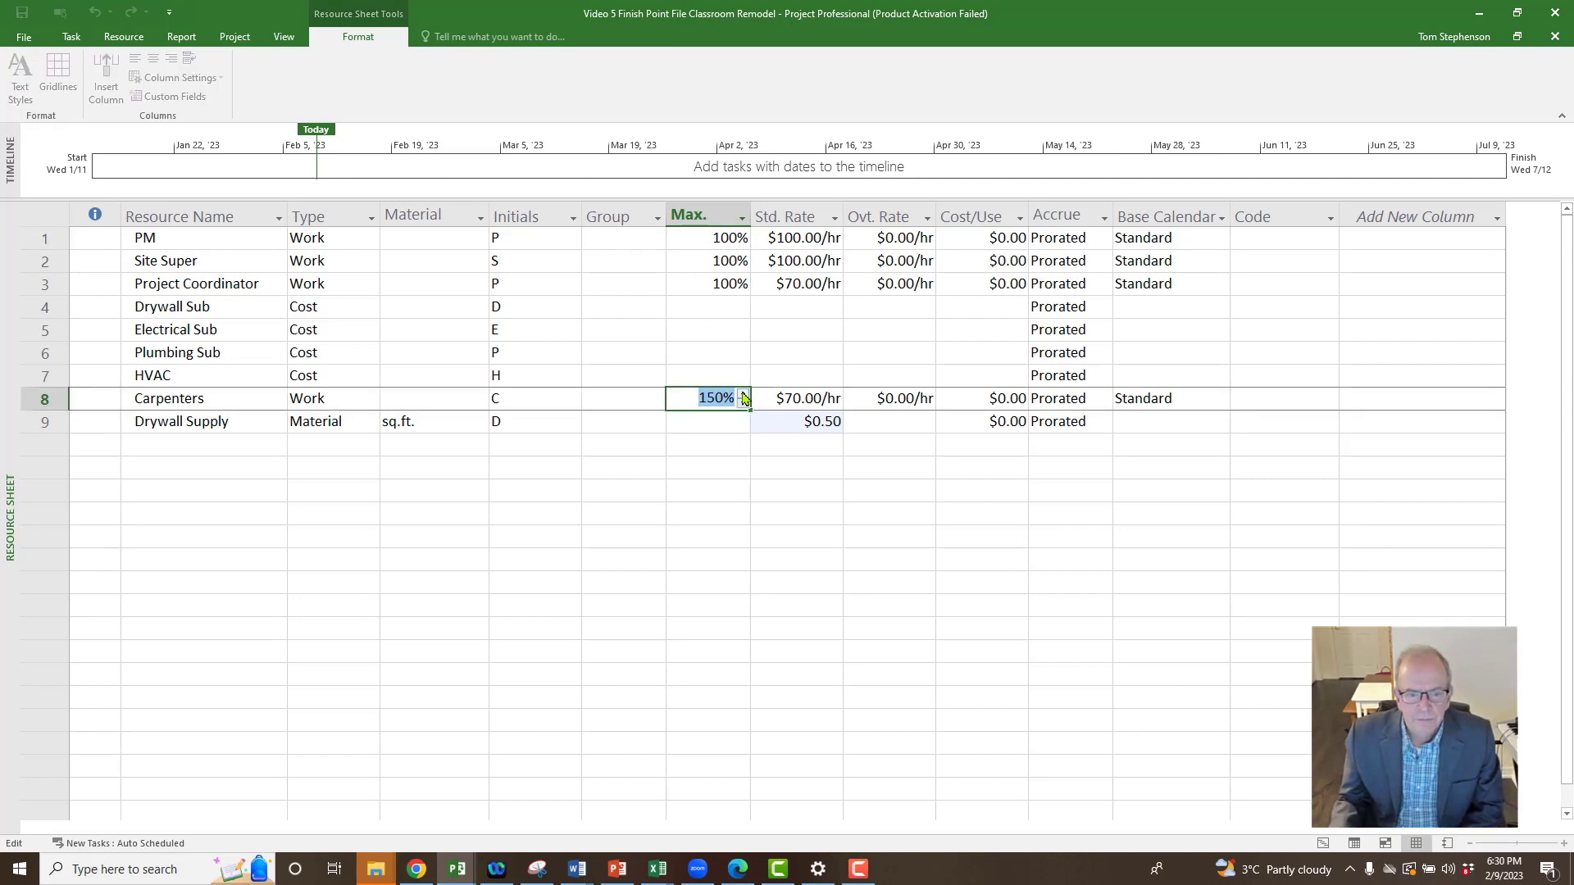
{"action": "left_click", "coordinate": [742, 394]}
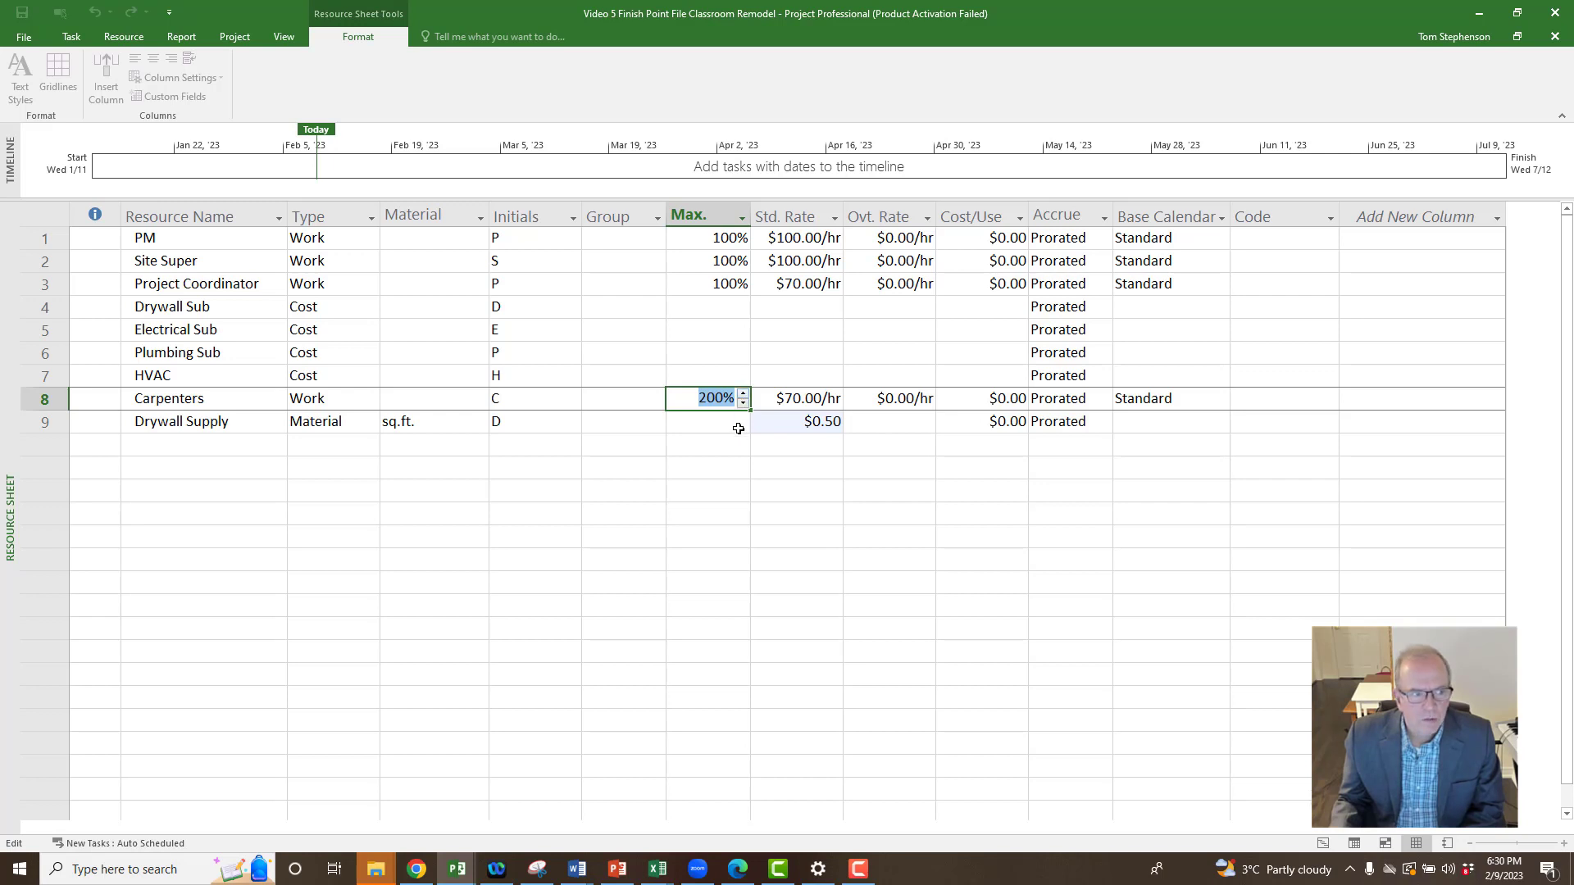
{"action": "left_click", "coordinate": [738, 426]}
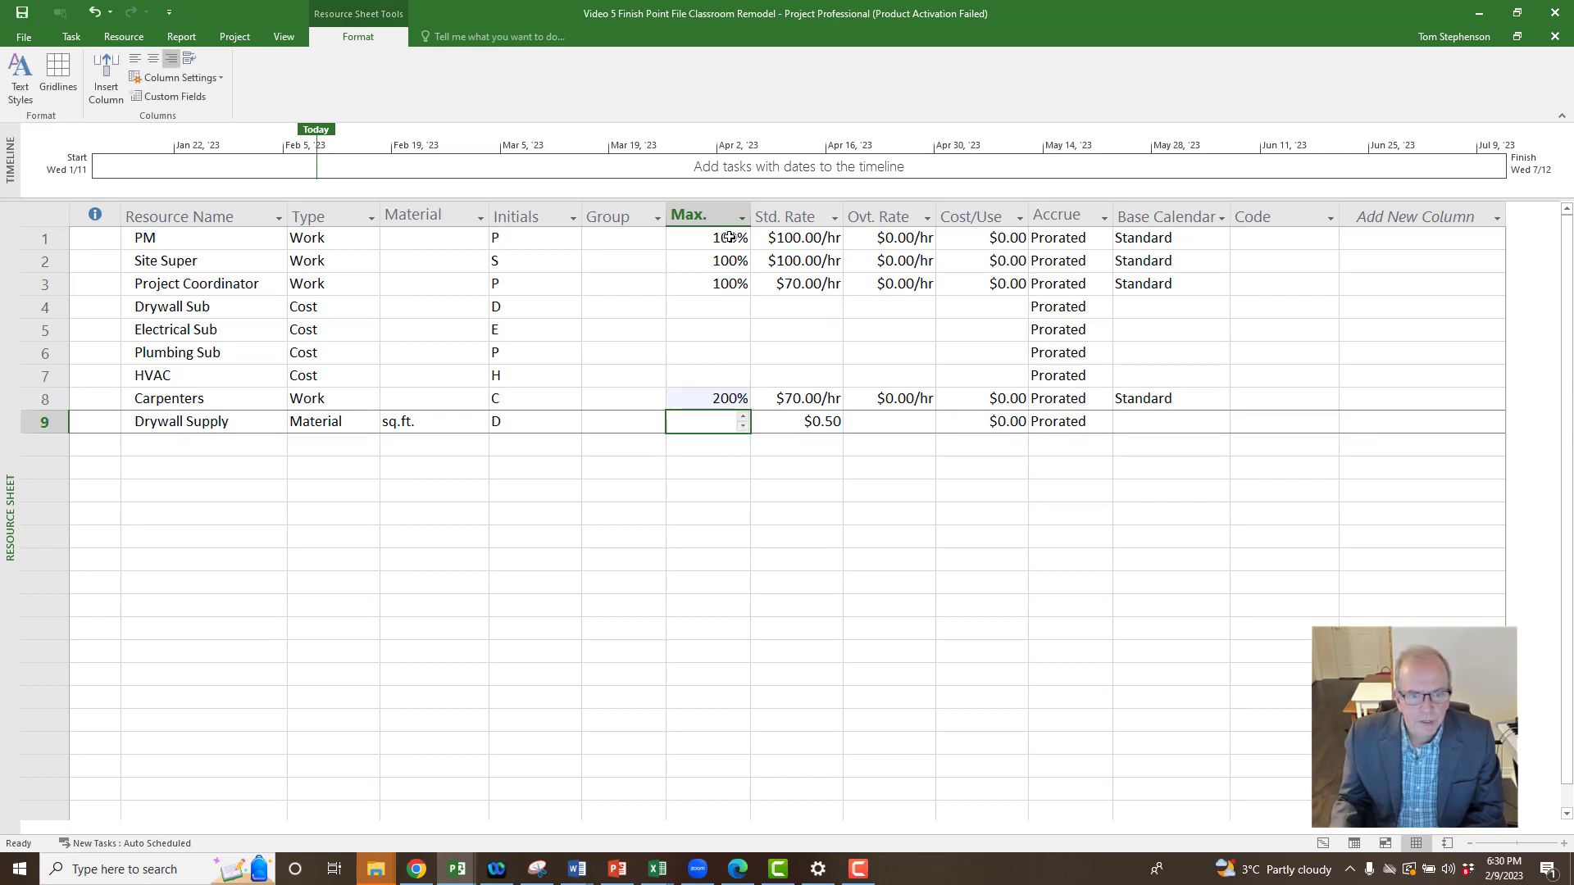
{"action": "left_click", "coordinate": [738, 397]}
{"action": "left_click", "coordinate": [743, 394]}
{"action": "left_click", "coordinate": [742, 395]}
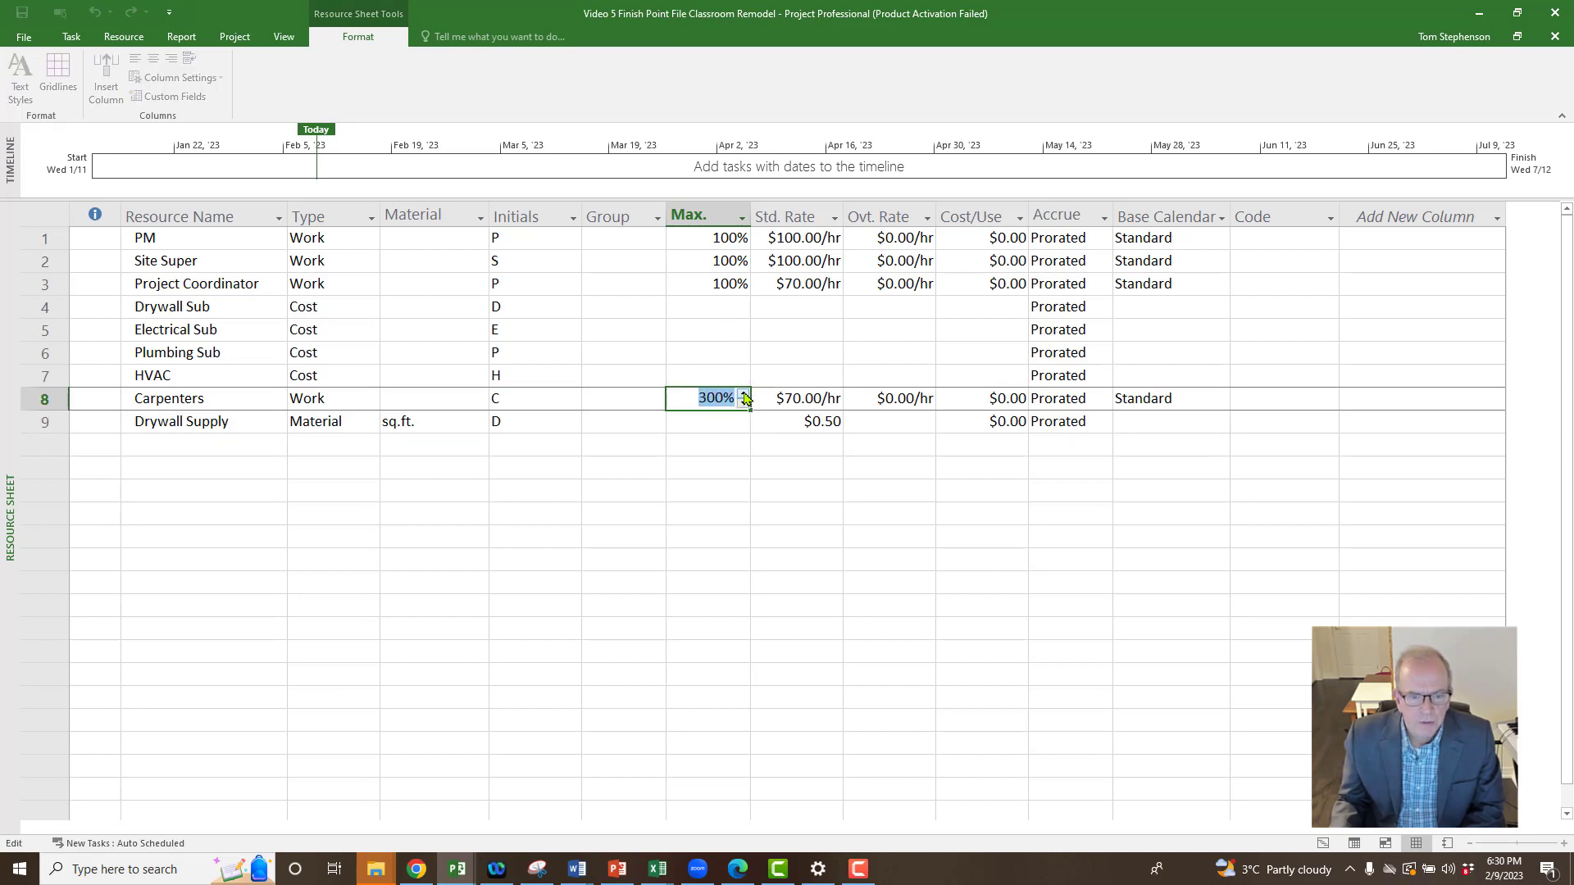
{"action": "left_click", "coordinate": [695, 442]}
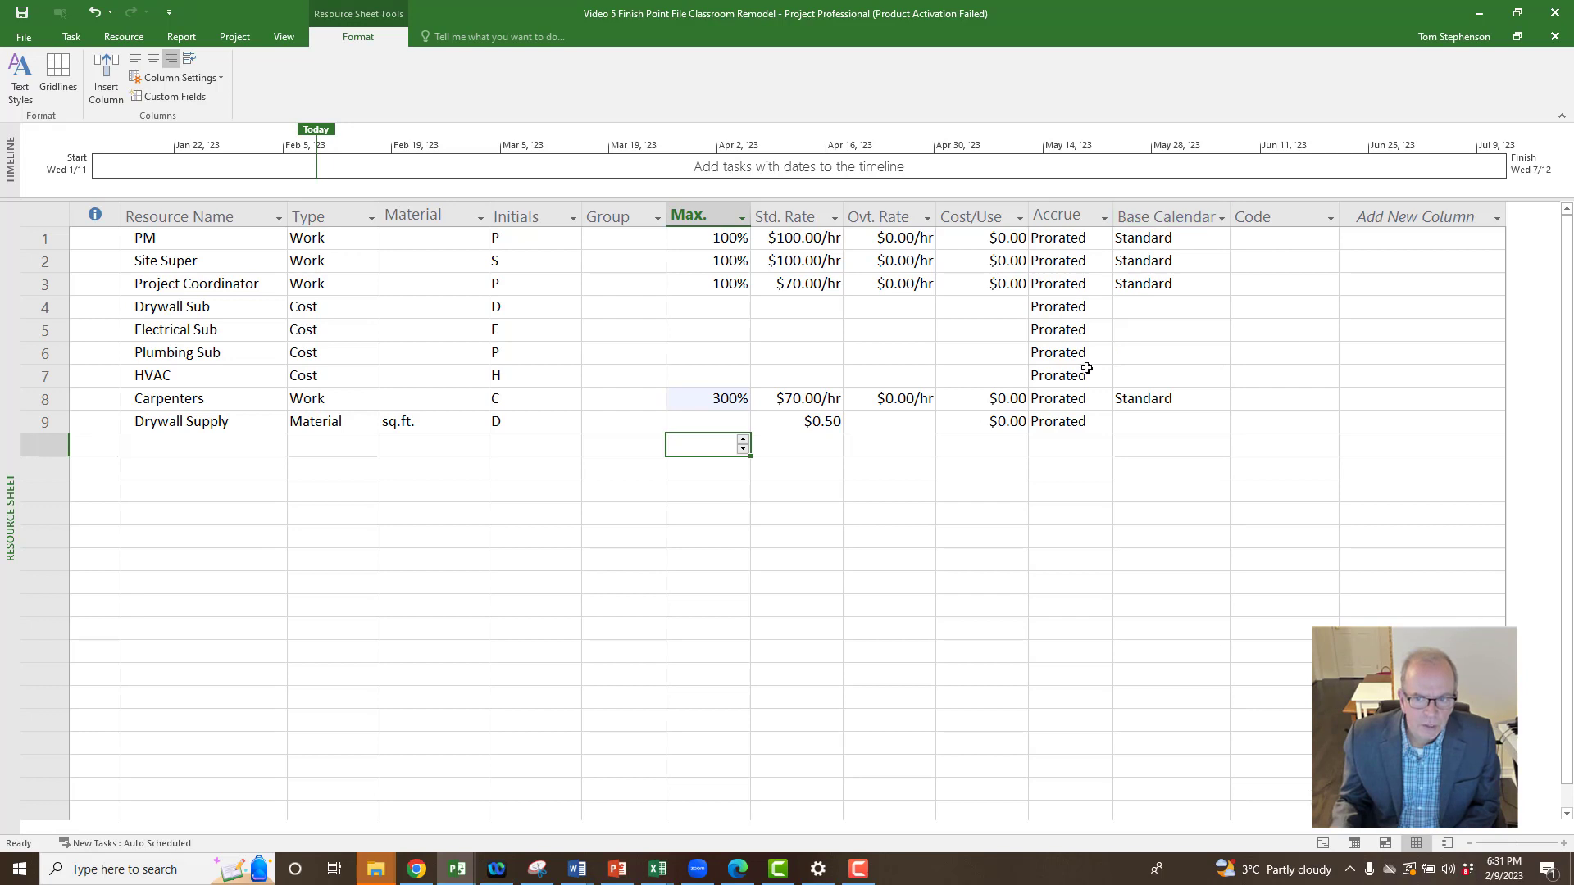
Review the base calendar options for the PM resource without choosing a different calendar.
{"action": "left_click", "coordinate": [1180, 242]}
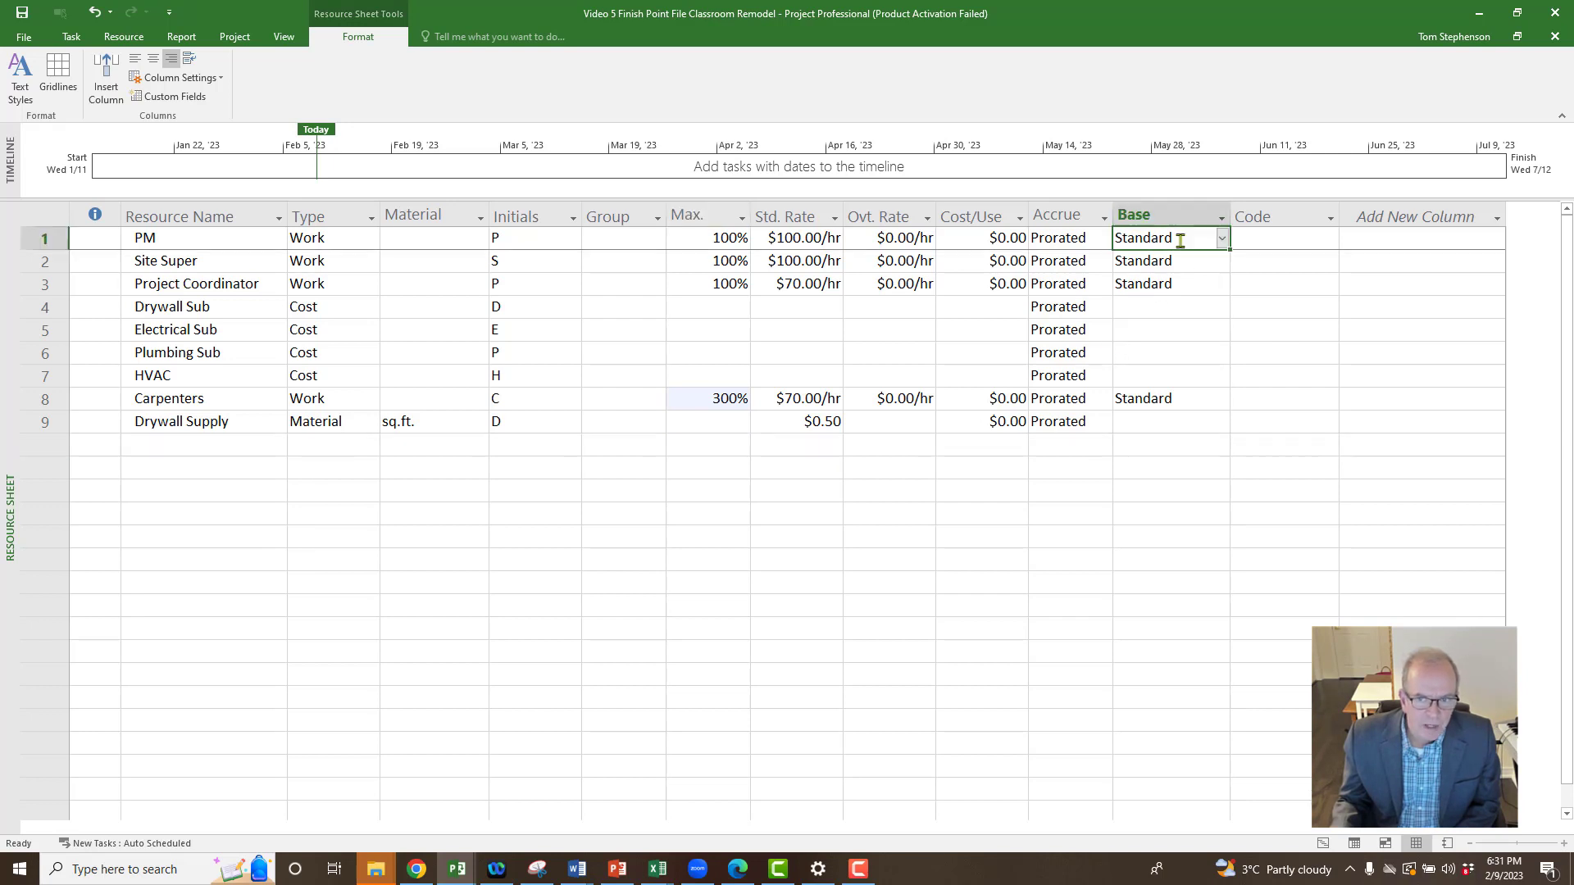
{"action": "left_click", "coordinate": [1222, 241]}
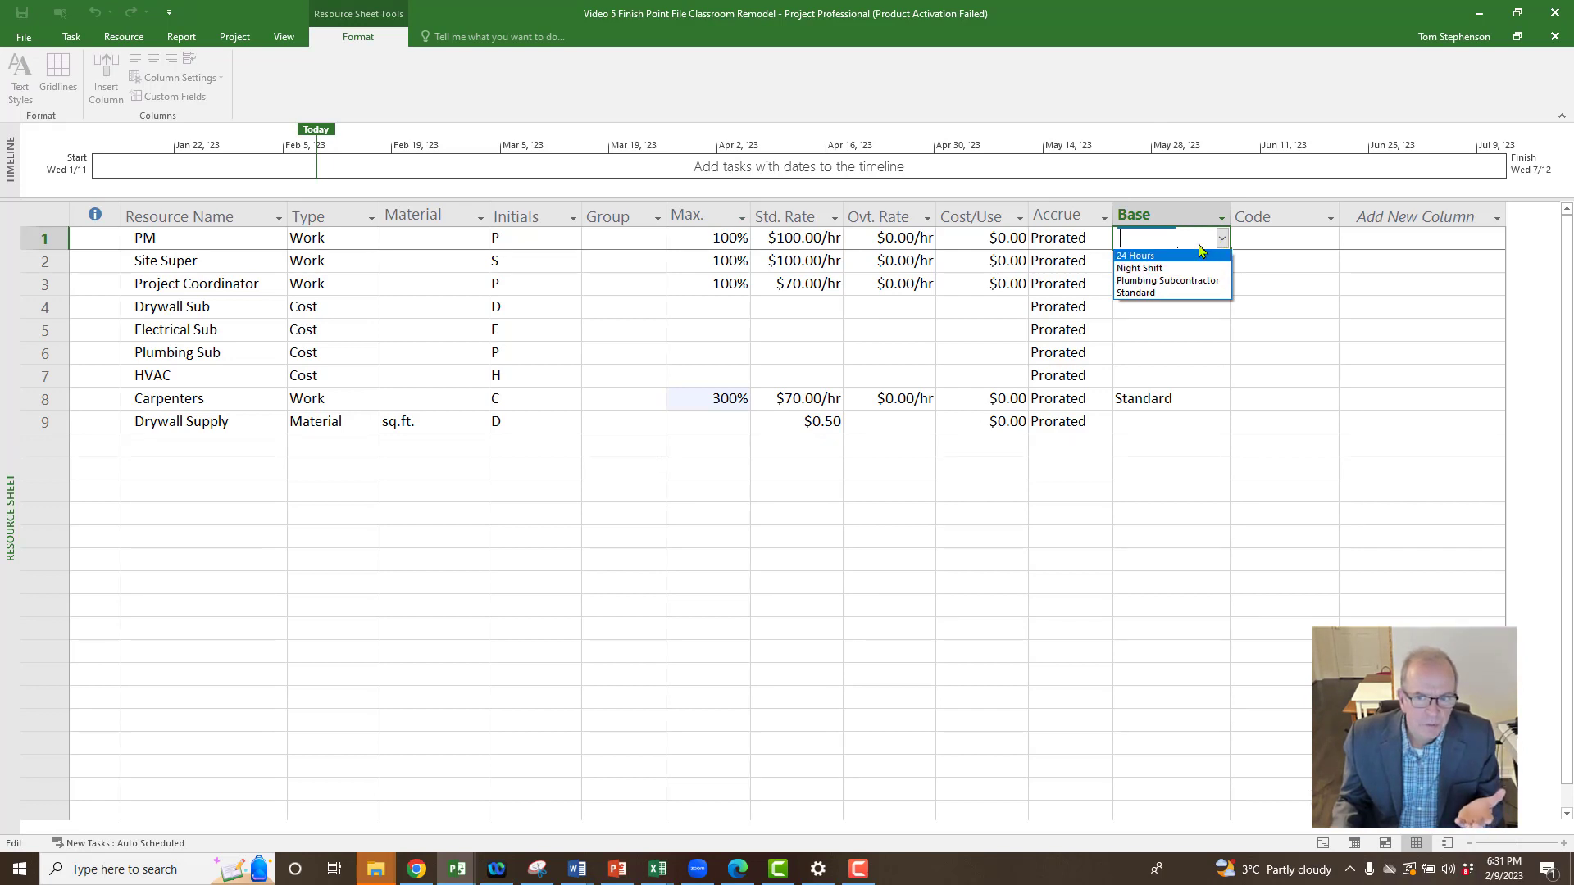
{"action": "left_click", "coordinate": [1249, 237]}
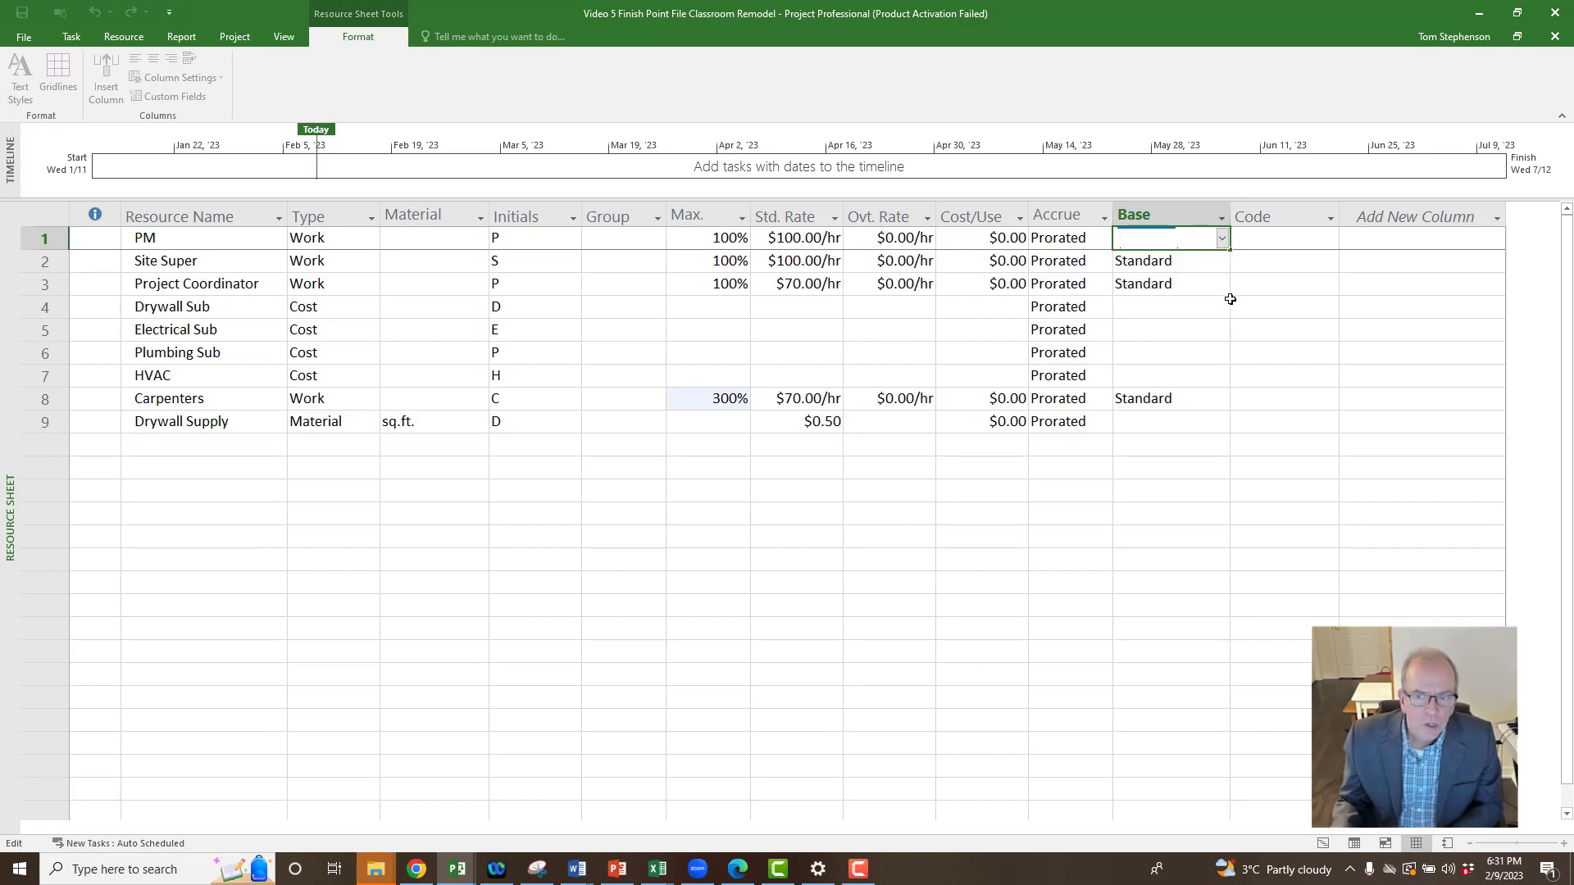
{"action": "left_click", "coordinate": [1199, 305]}
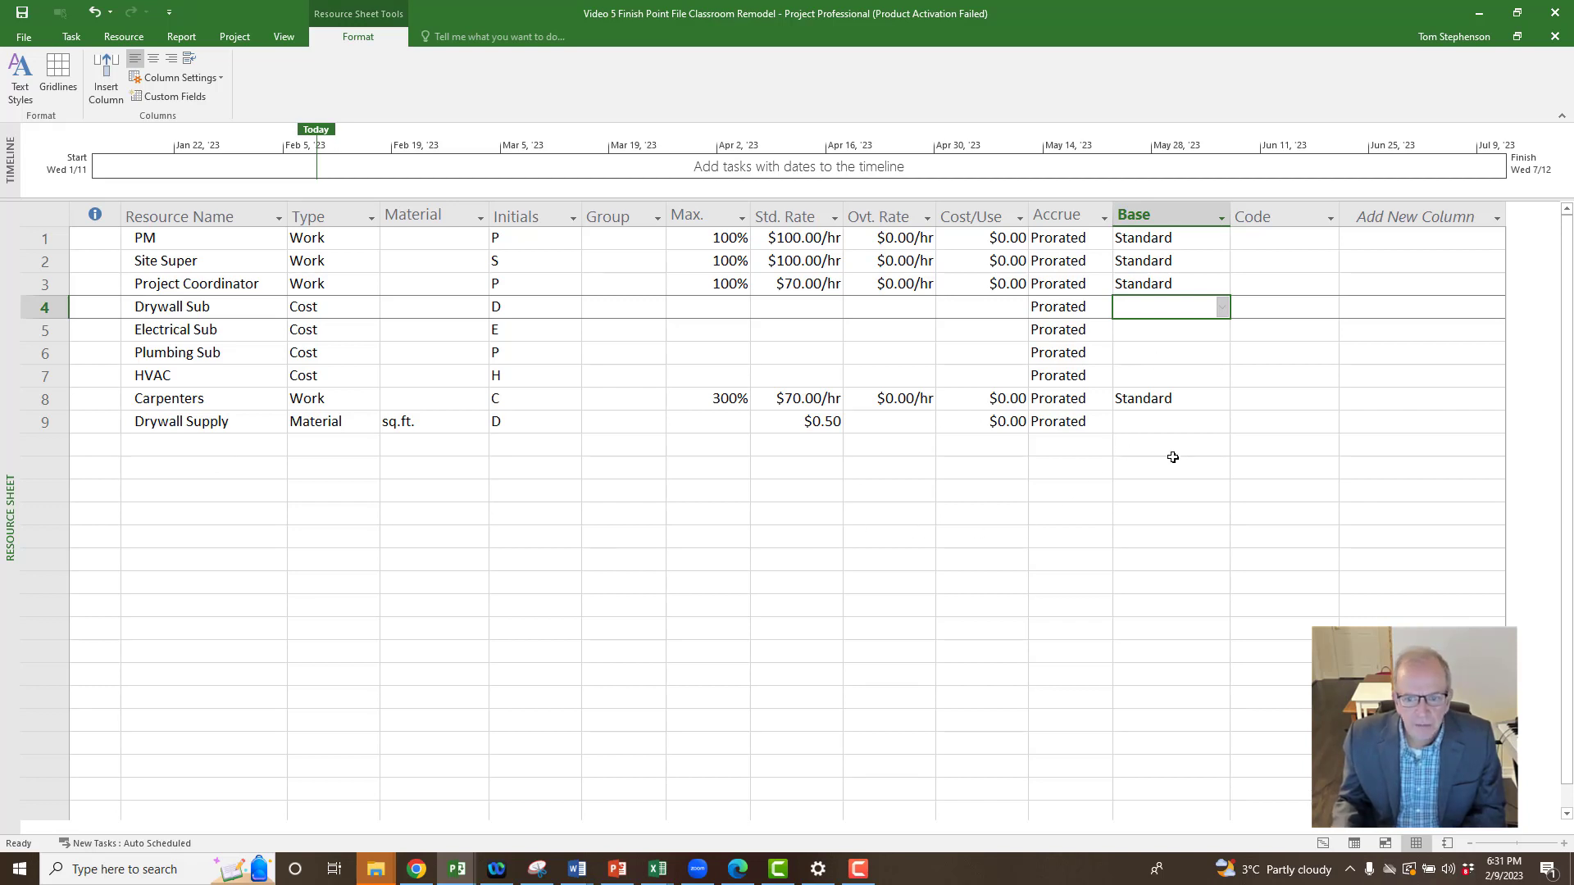
Set Drywall Sub's cost accrual to End and fill the same setting down to Electrical Sub, Plumbing Sub and HVAC.
{"action": "left_click", "coordinate": [1082, 241]}
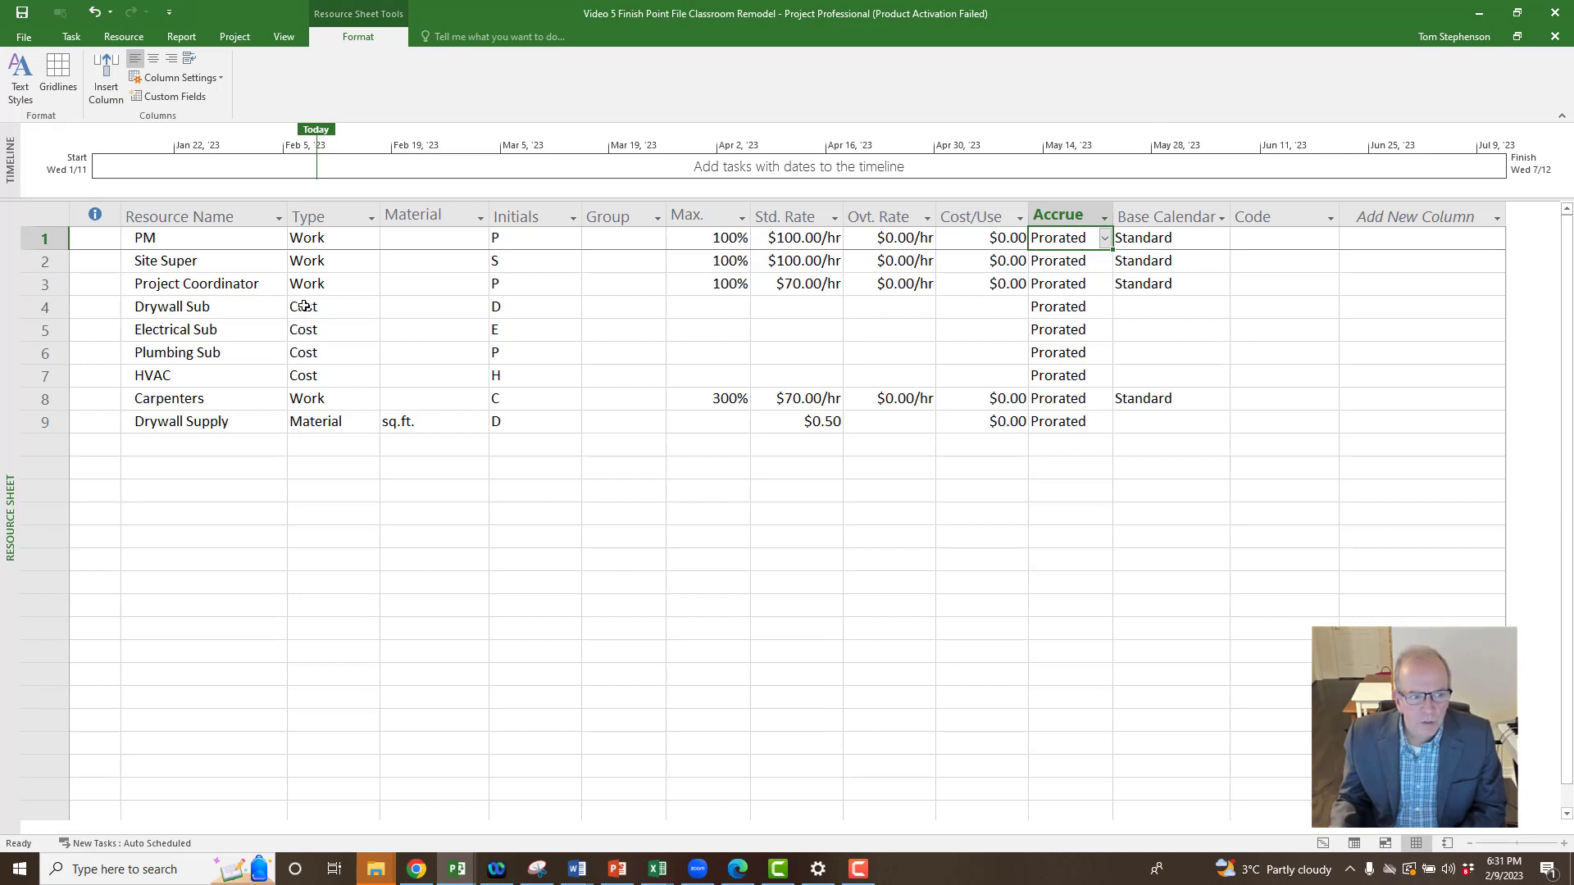
{"action": "left_click", "coordinate": [1059, 312]}
{"action": "left_click", "coordinate": [1105, 310]}
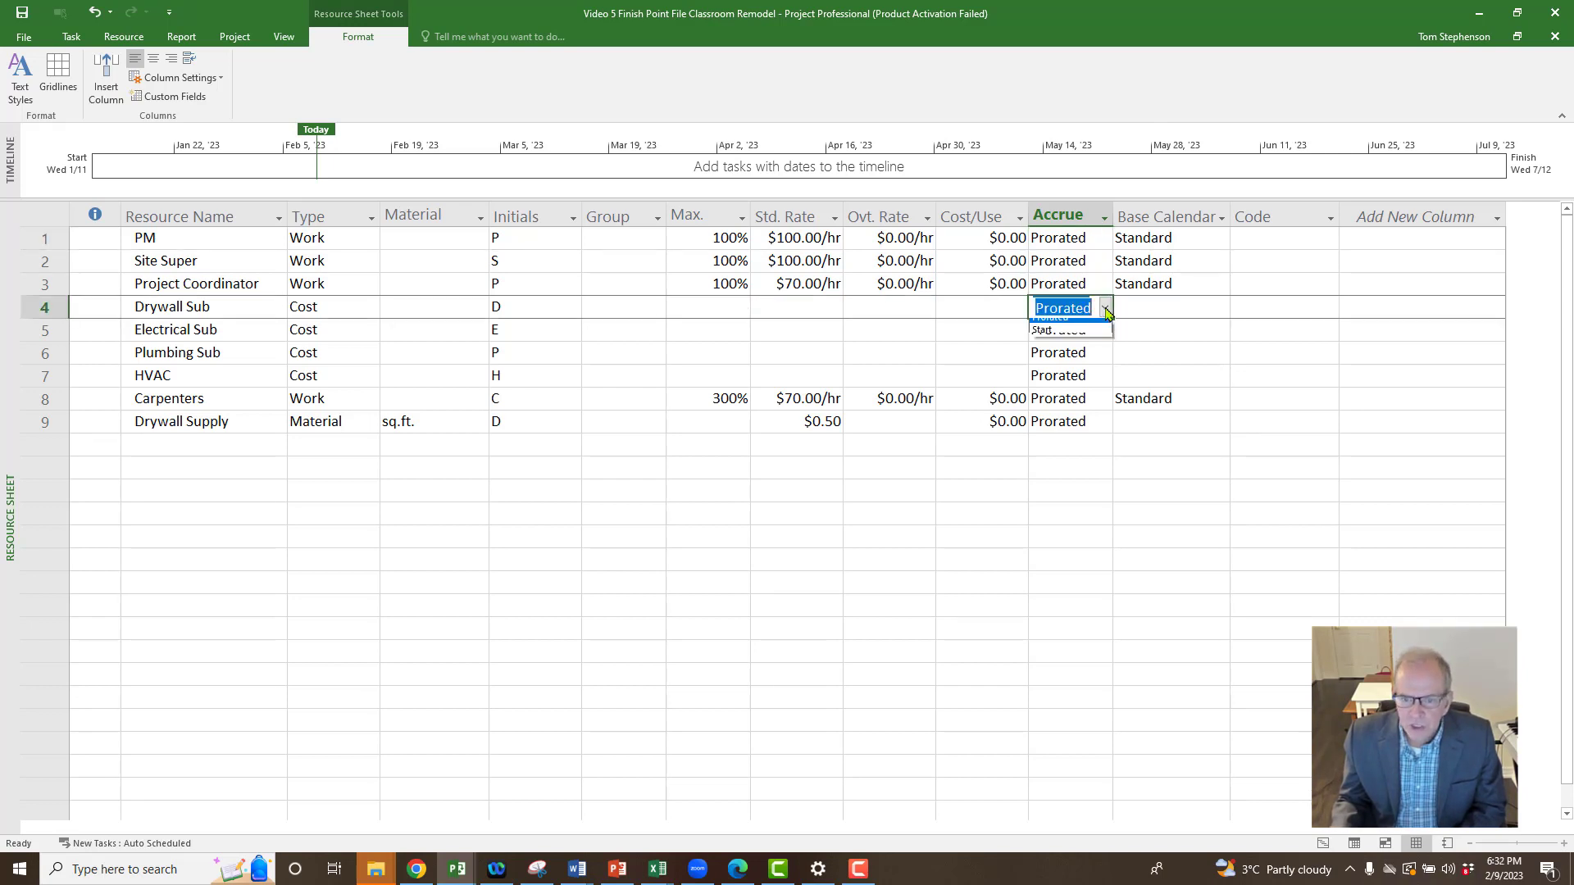
{"action": "left_click", "coordinate": [1087, 347]}
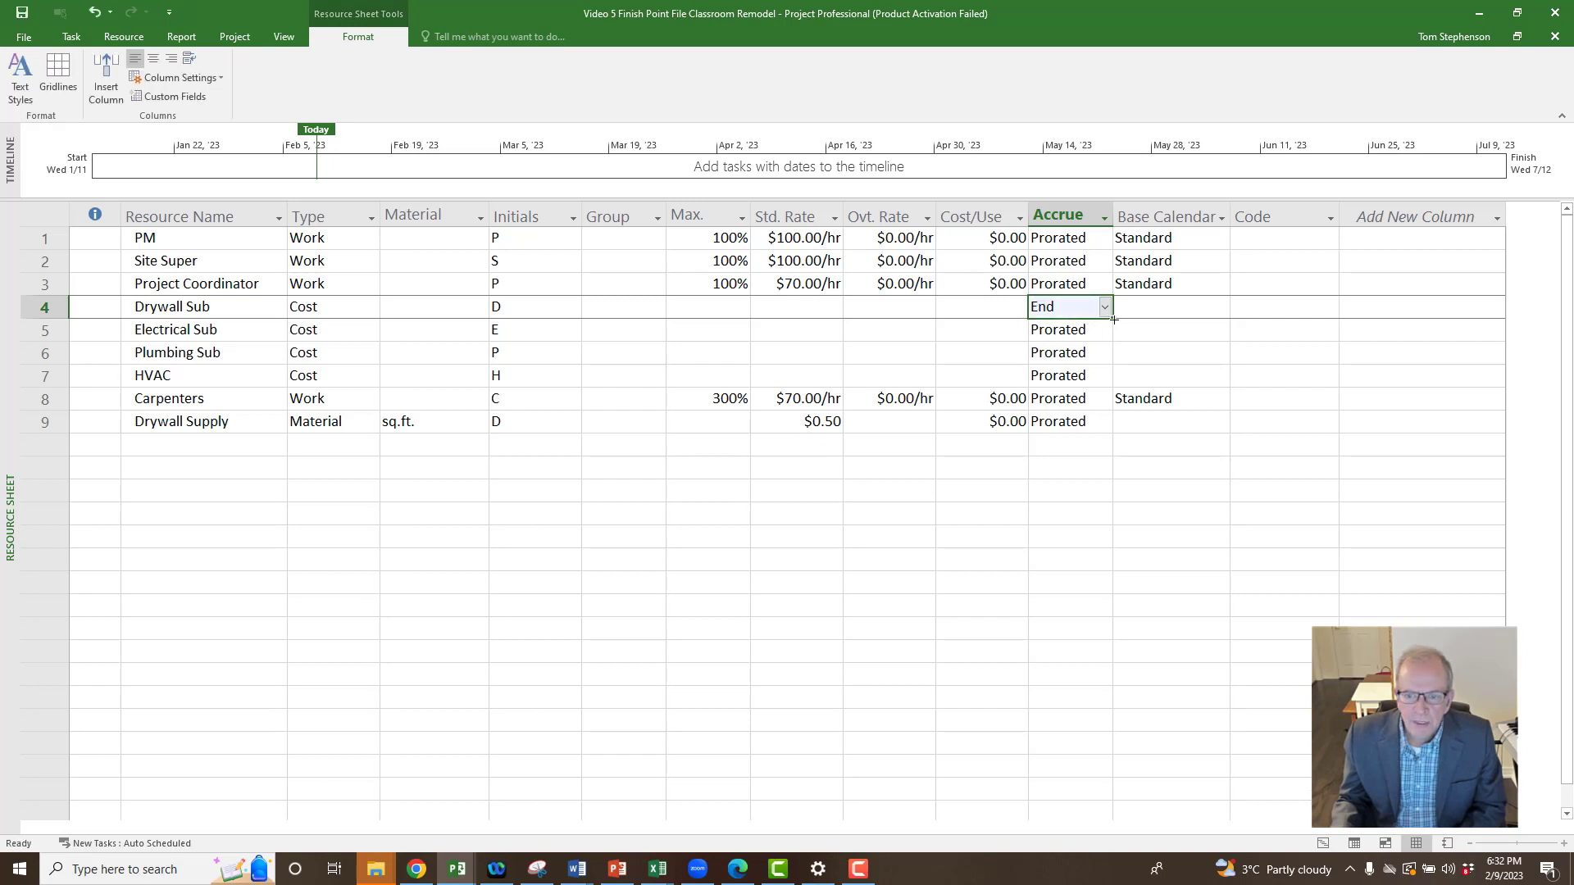
{"action": "left_click_drag", "start_coordinate": [1113, 321], "coordinate": [1106, 375]}
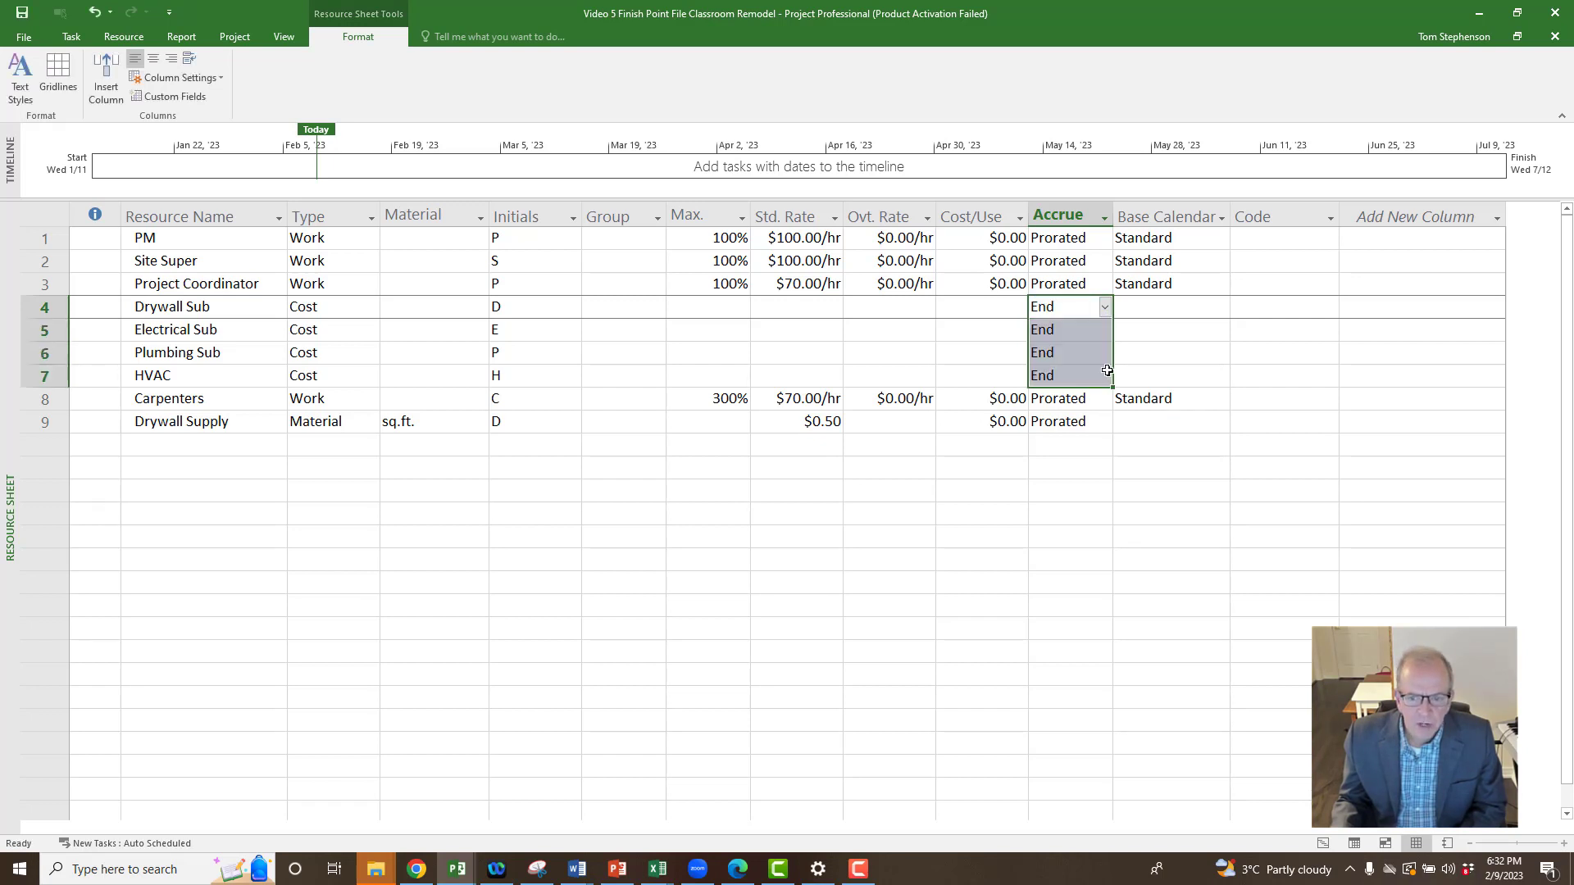
Check the accrual settings of the work resources and the options available for PM, keeping PM as Prorated.
{"action": "left_click", "coordinate": [1059, 400]}
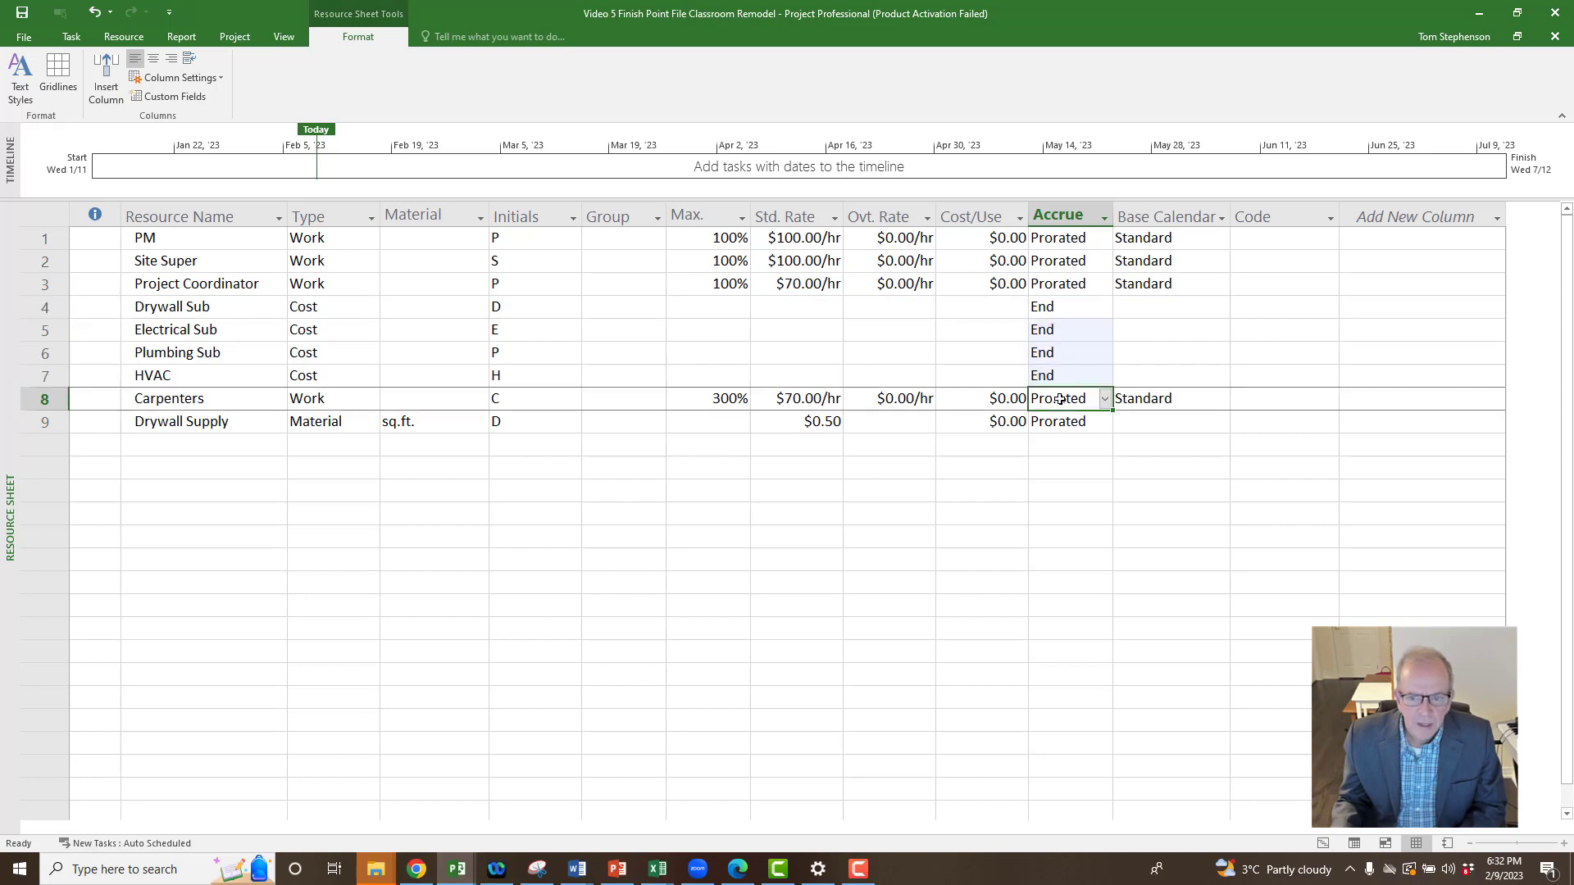
{"action": "left_click", "coordinate": [1070, 287]}
{"action": "left_click", "coordinate": [1075, 260]}
{"action": "left_click", "coordinate": [1082, 241]}
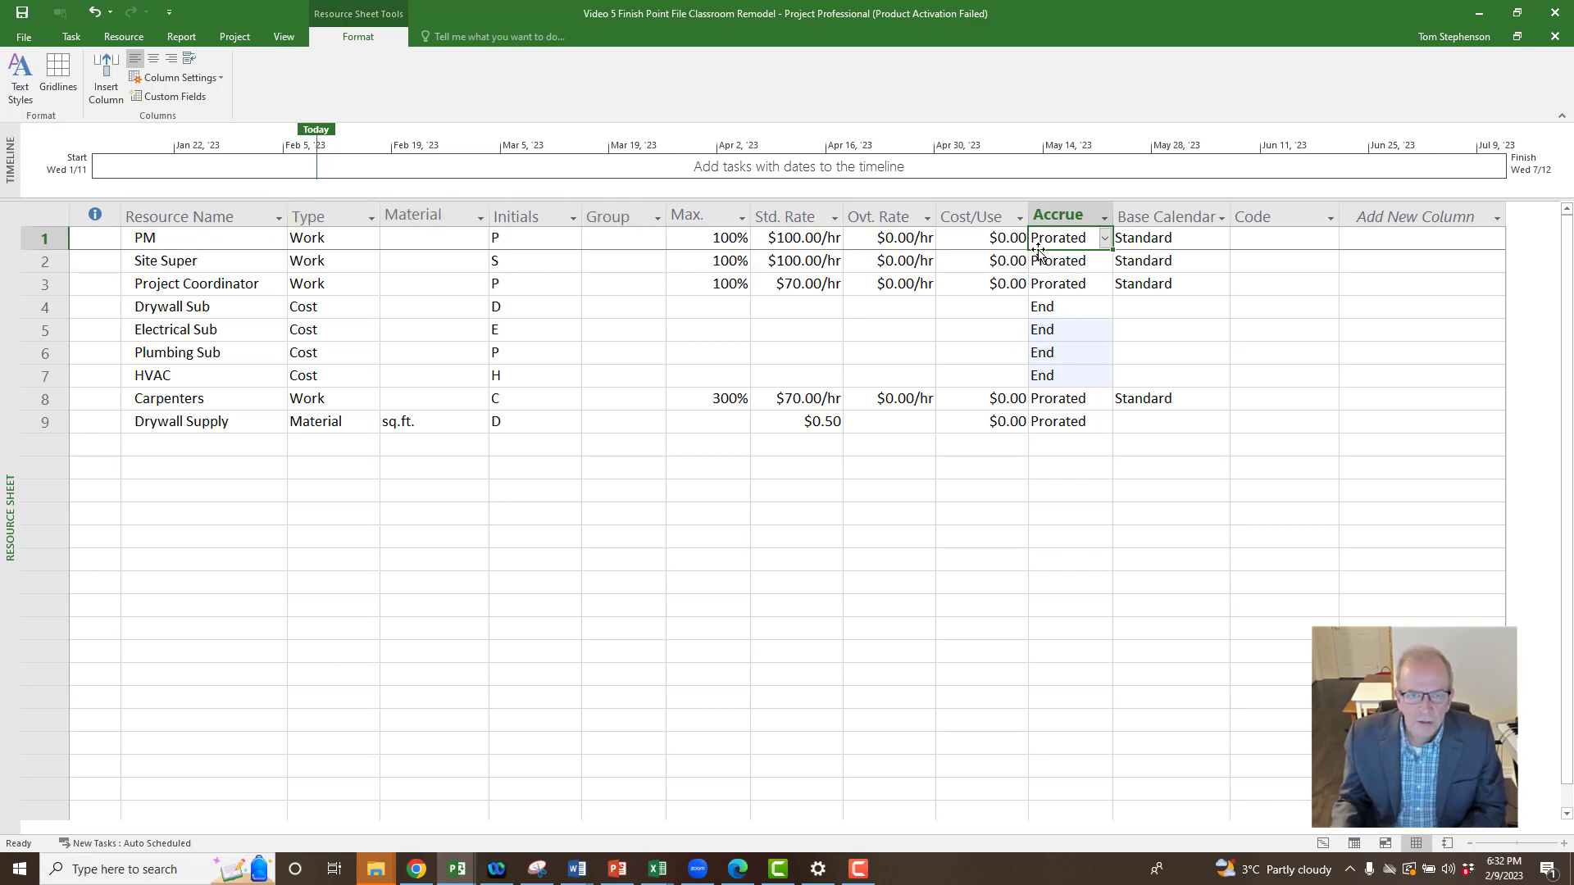
{"action": "left_click", "coordinate": [1103, 239]}
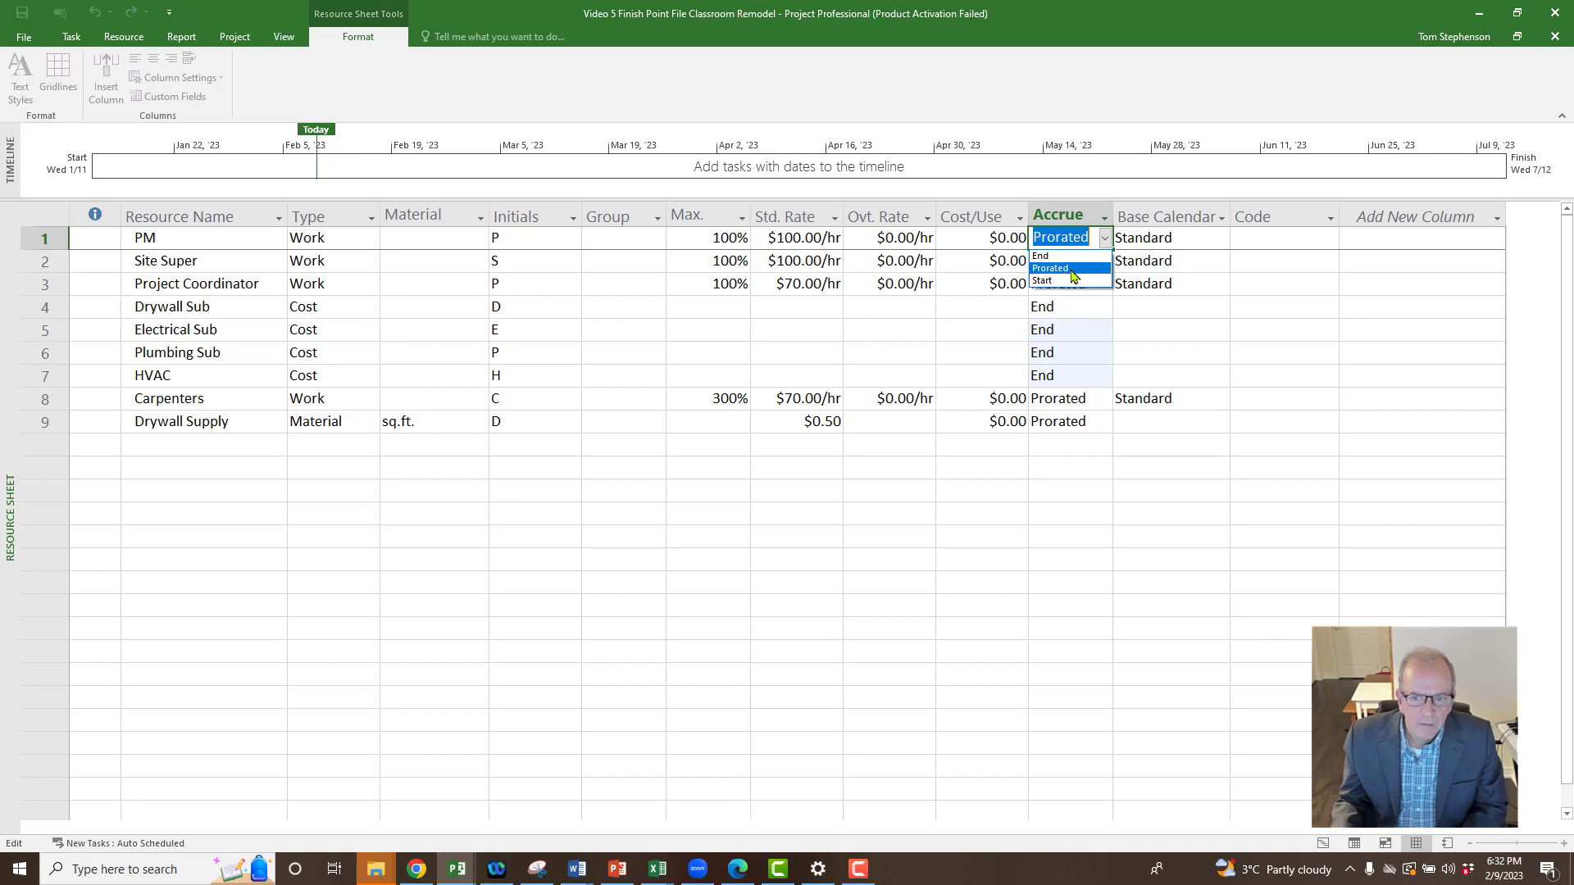
{"action": "left_click", "coordinate": [1066, 268]}
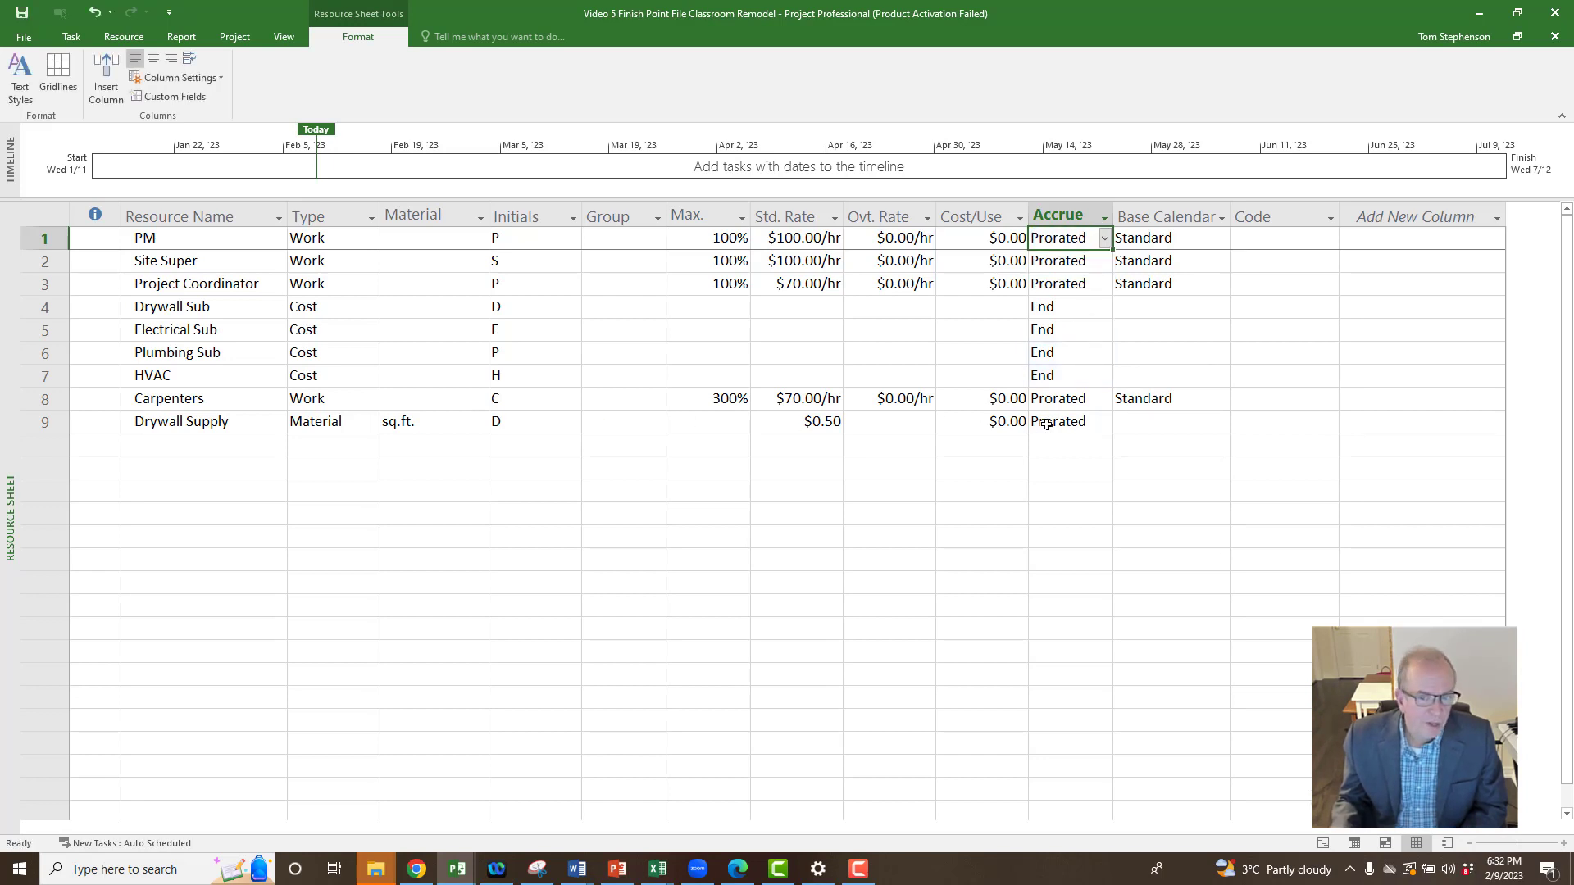
Set Drywall Supply's cost accrual to Start and save the project.
{"action": "left_click", "coordinate": [1046, 422]}
{"action": "left_click", "coordinate": [1106, 422]}
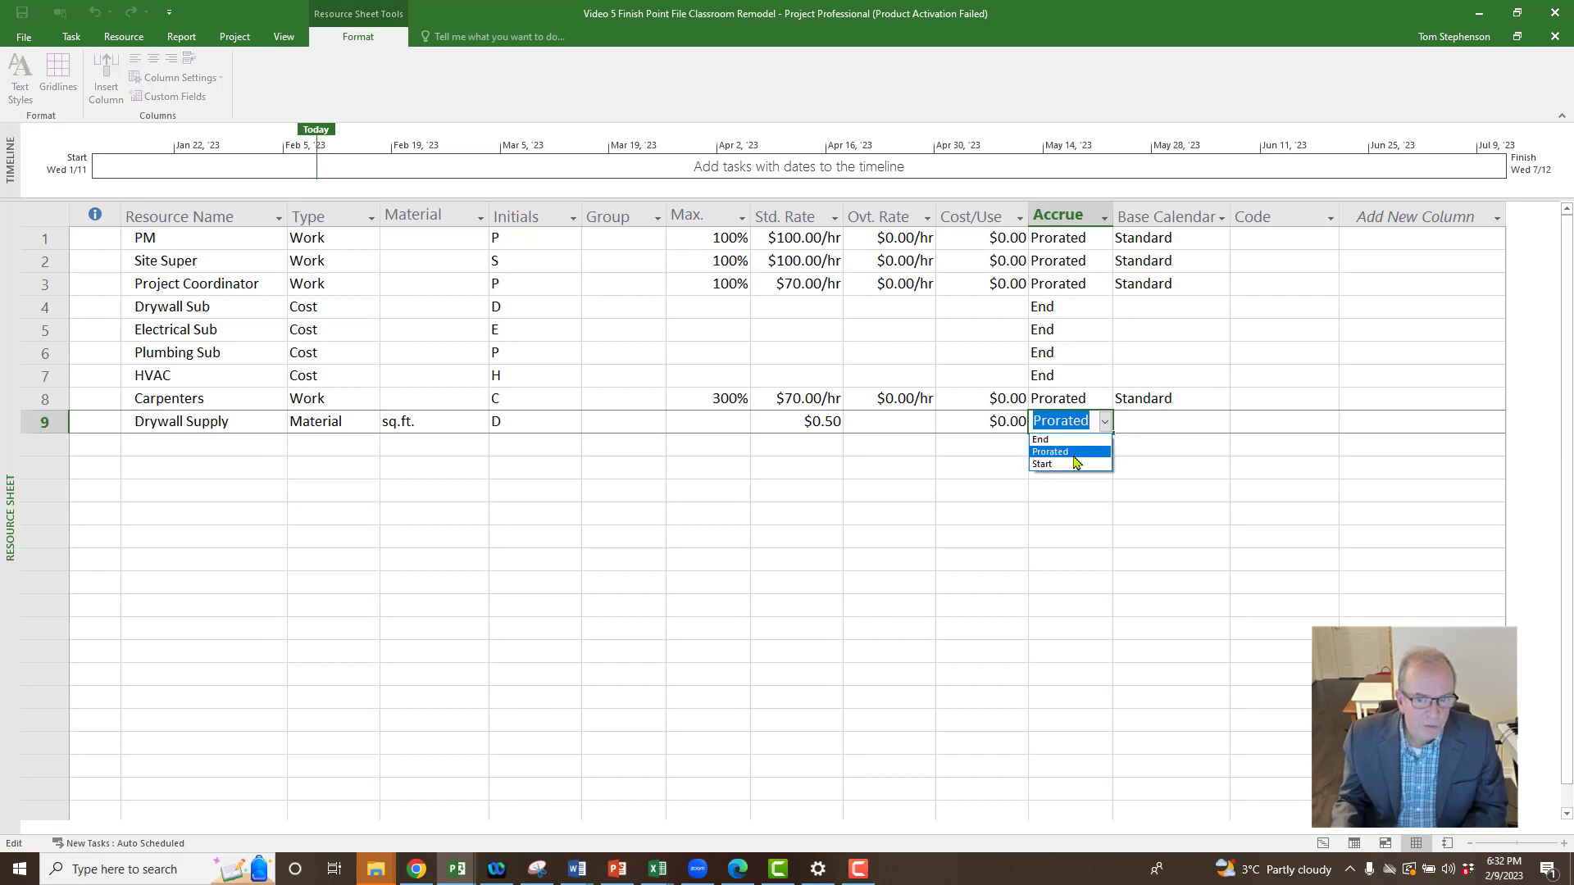
{"action": "left_click", "coordinate": [1076, 464]}
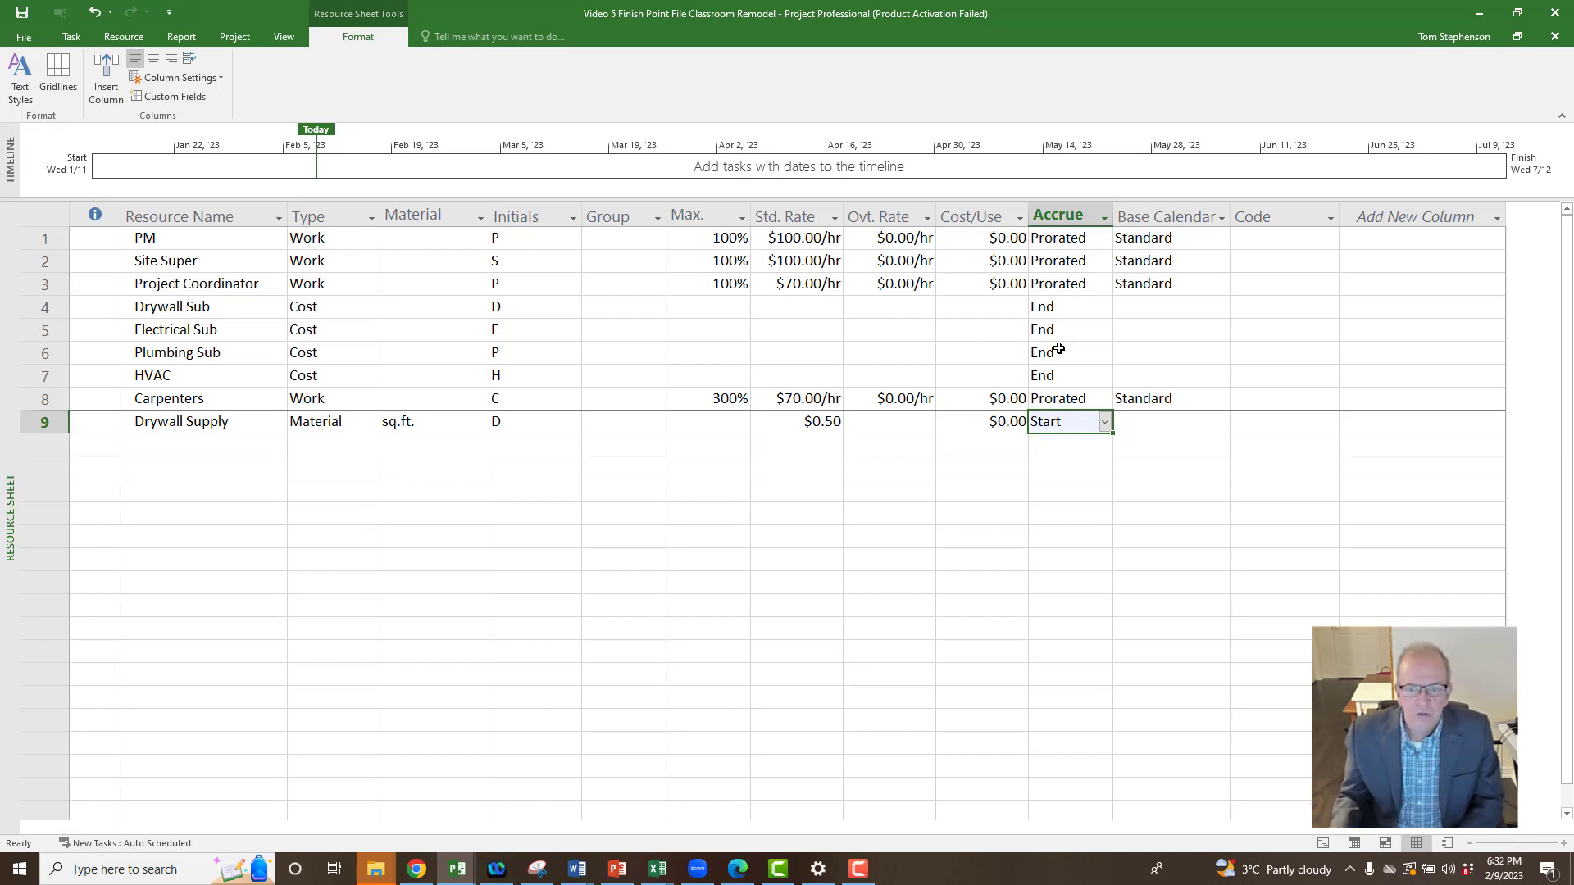
{"action": "left_click", "coordinate": [1009, 464]}
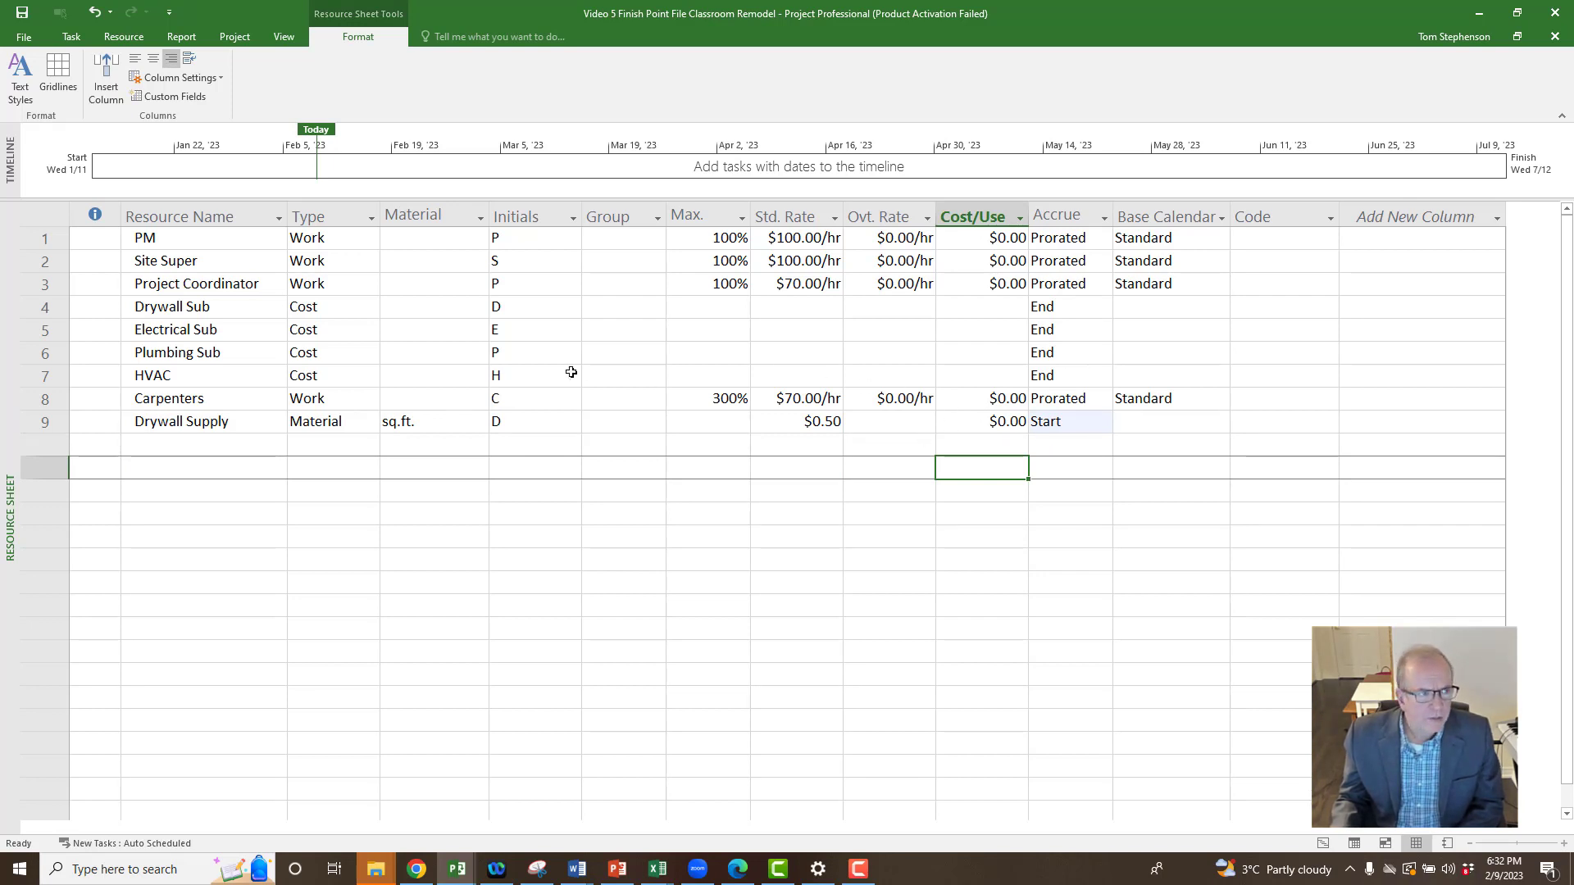
{"action": "left_click", "coordinate": [22, 13]}
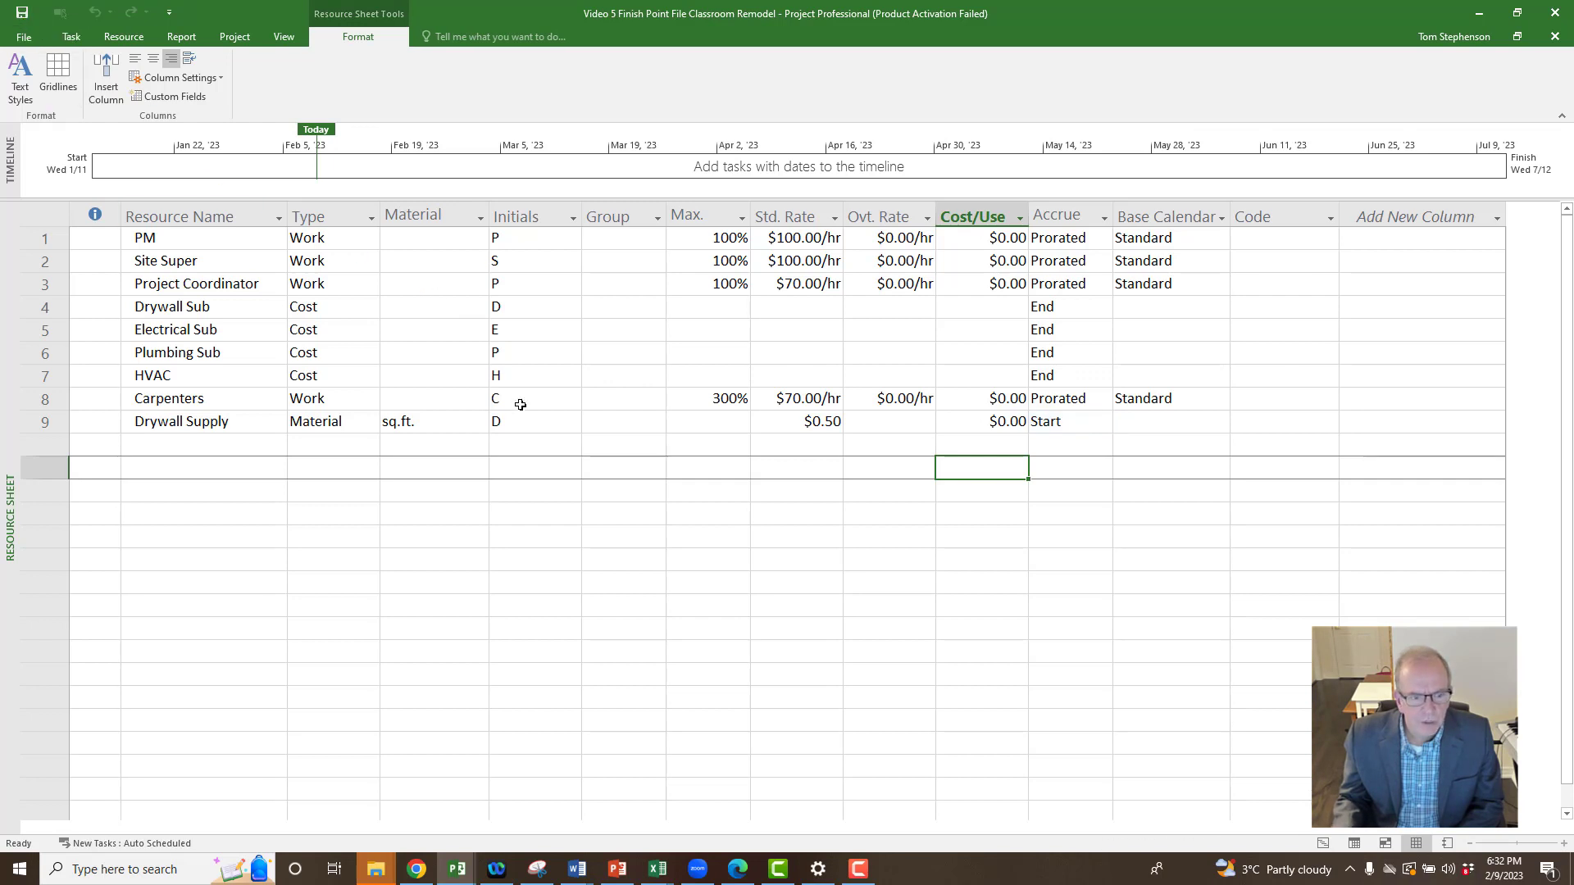
Switch from the Resource Sheet to the Gantt Chart view of the classroom remodel tasks.
{"action": "right_click", "coordinate": [5, 380]}
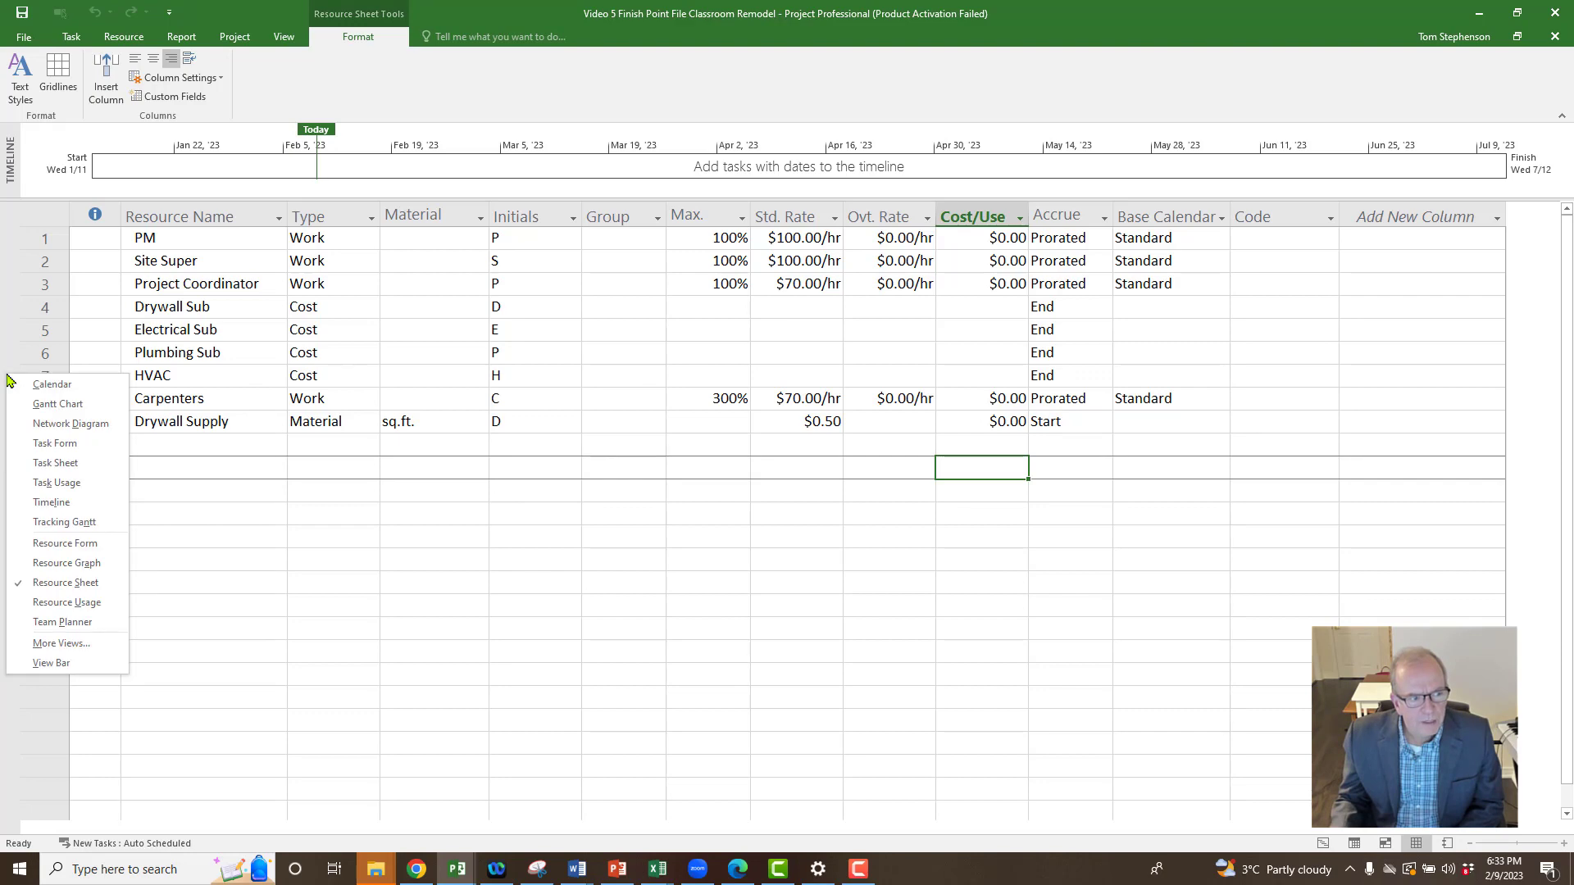
{"action": "left_click", "coordinate": [45, 407]}
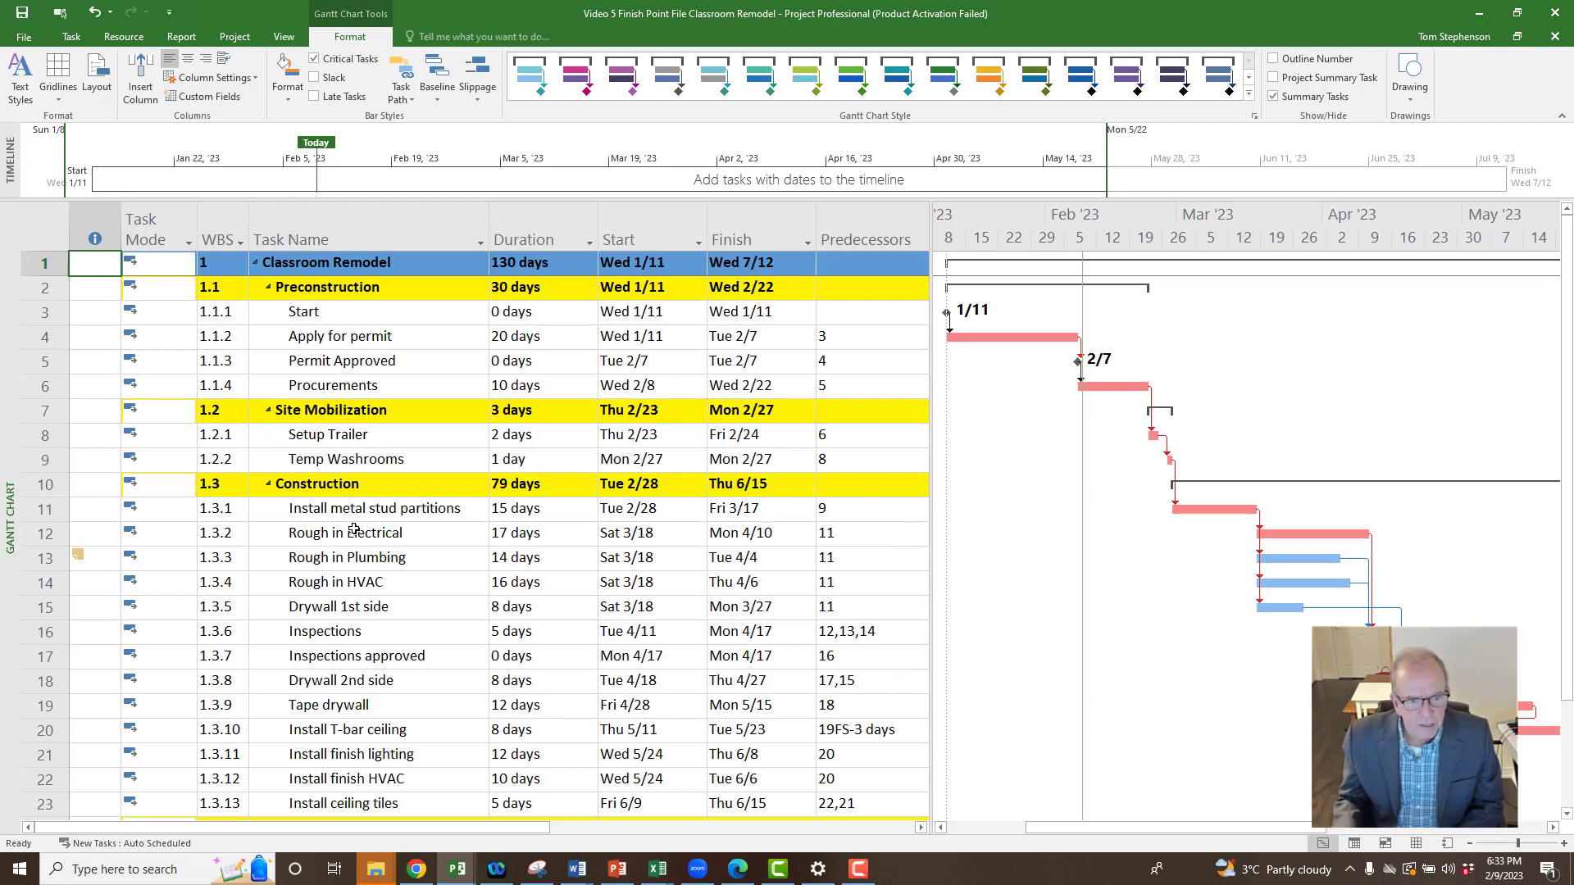
{"action": "scroll", "coordinate": [354, 529], "scroll_direction": "down", "scroll_amount": 1}
{"action": "scroll", "coordinate": [354, 516], "scroll_direction": "up", "scroll_amount": 1}
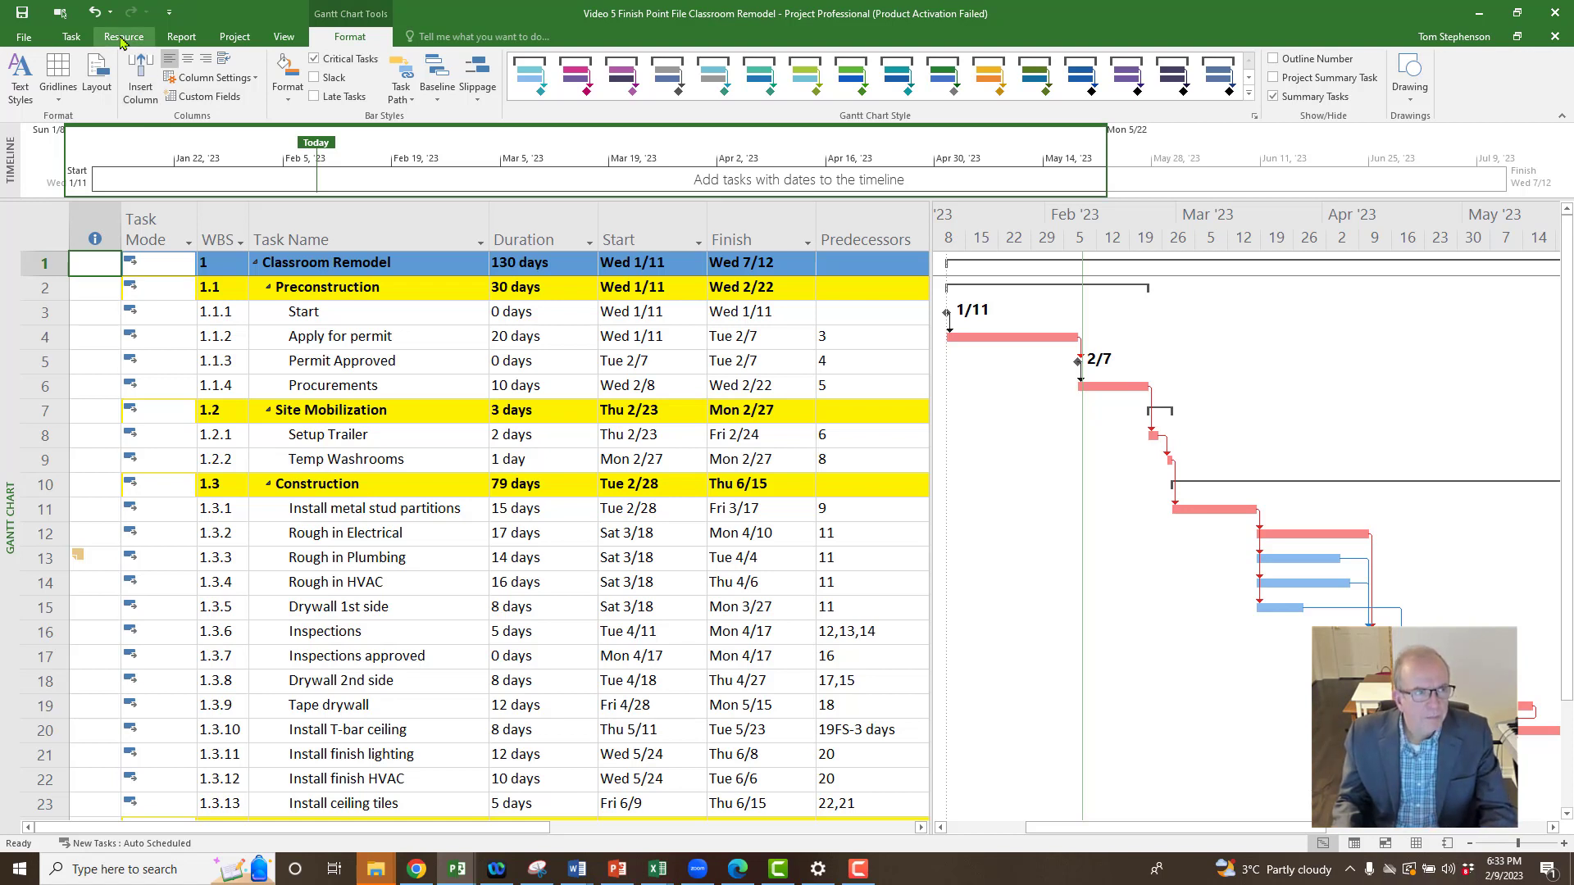
Examine the resource list in the Assign Resources dialog for the Procurements and Rough in Plumbing tasks, and close the dialog.
{"action": "left_click", "coordinate": [122, 39]}
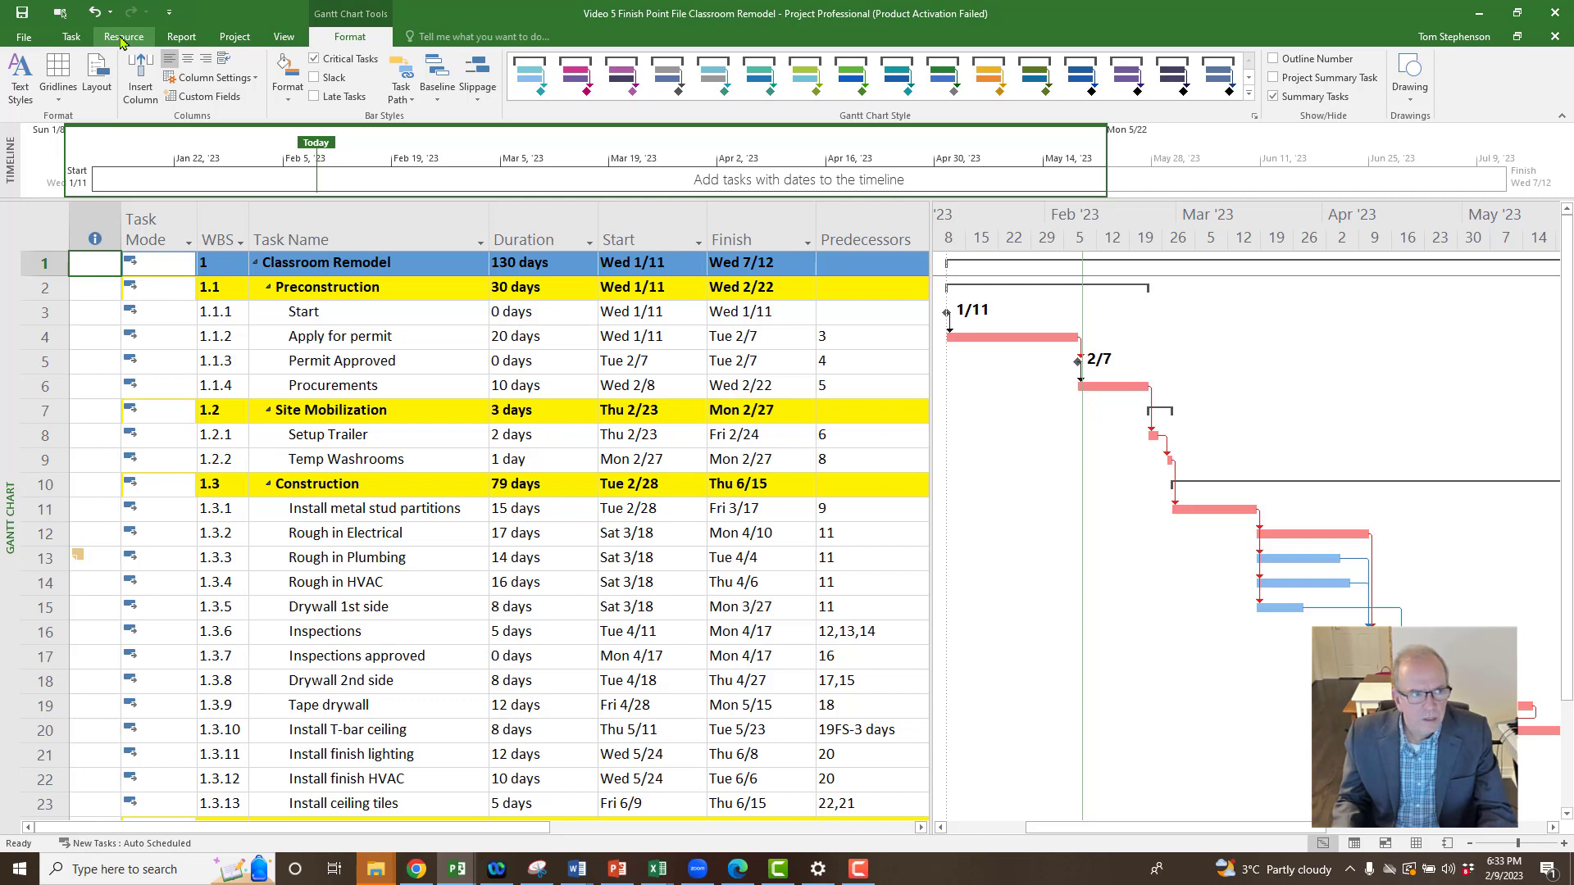
{"action": "left_click", "coordinate": [121, 37]}
{"action": "left_click", "coordinate": [78, 78]}
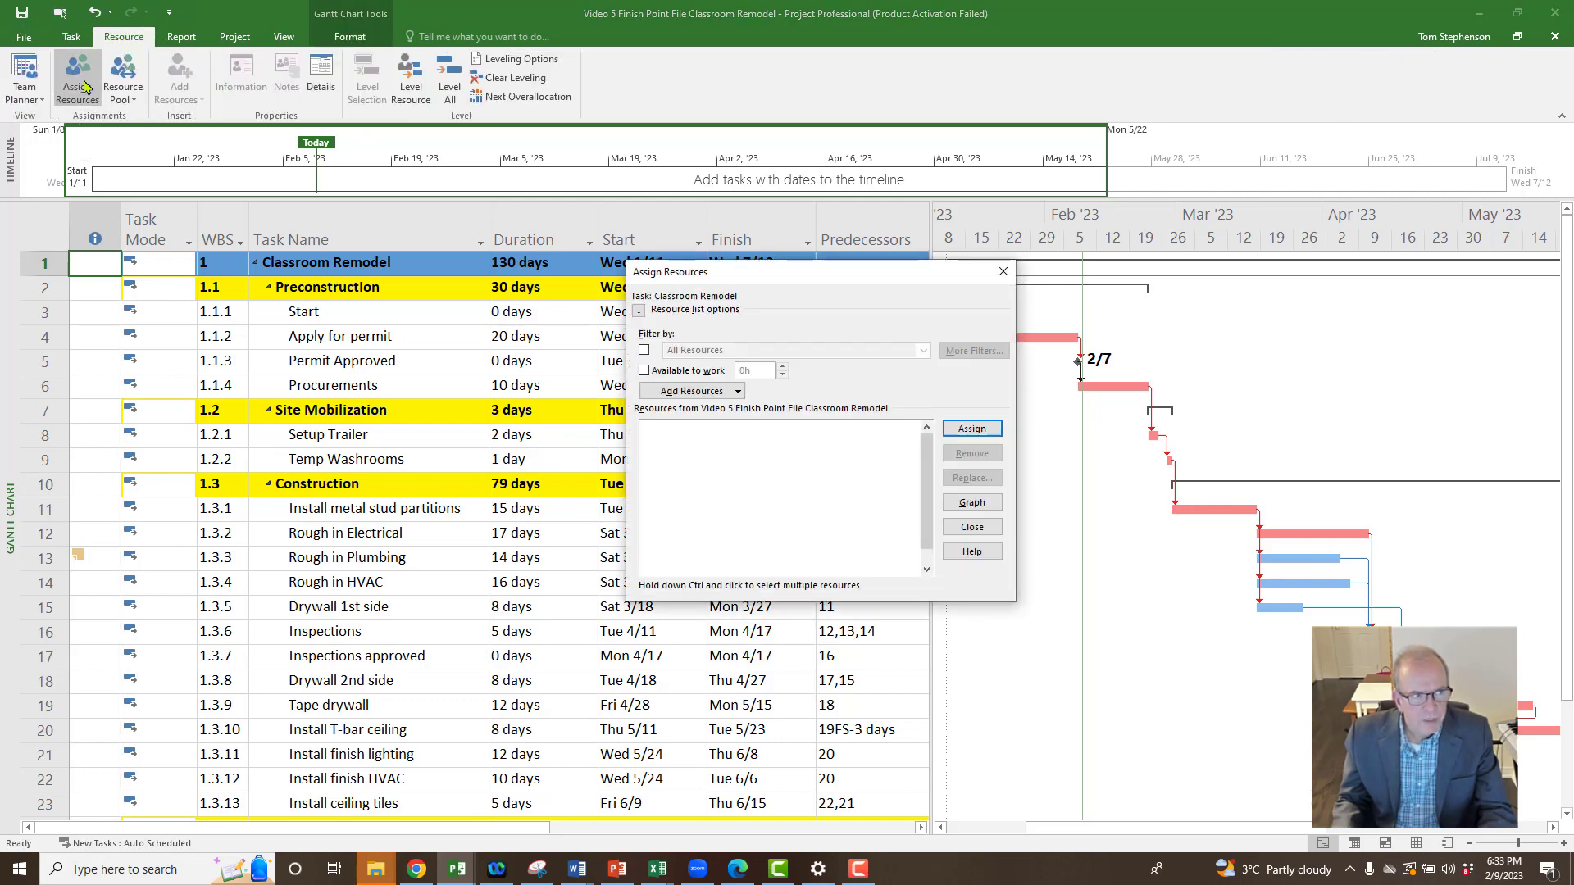
{"action": "left_click_drag", "start_coordinate": [778, 282], "coordinate": [1173, 171]}
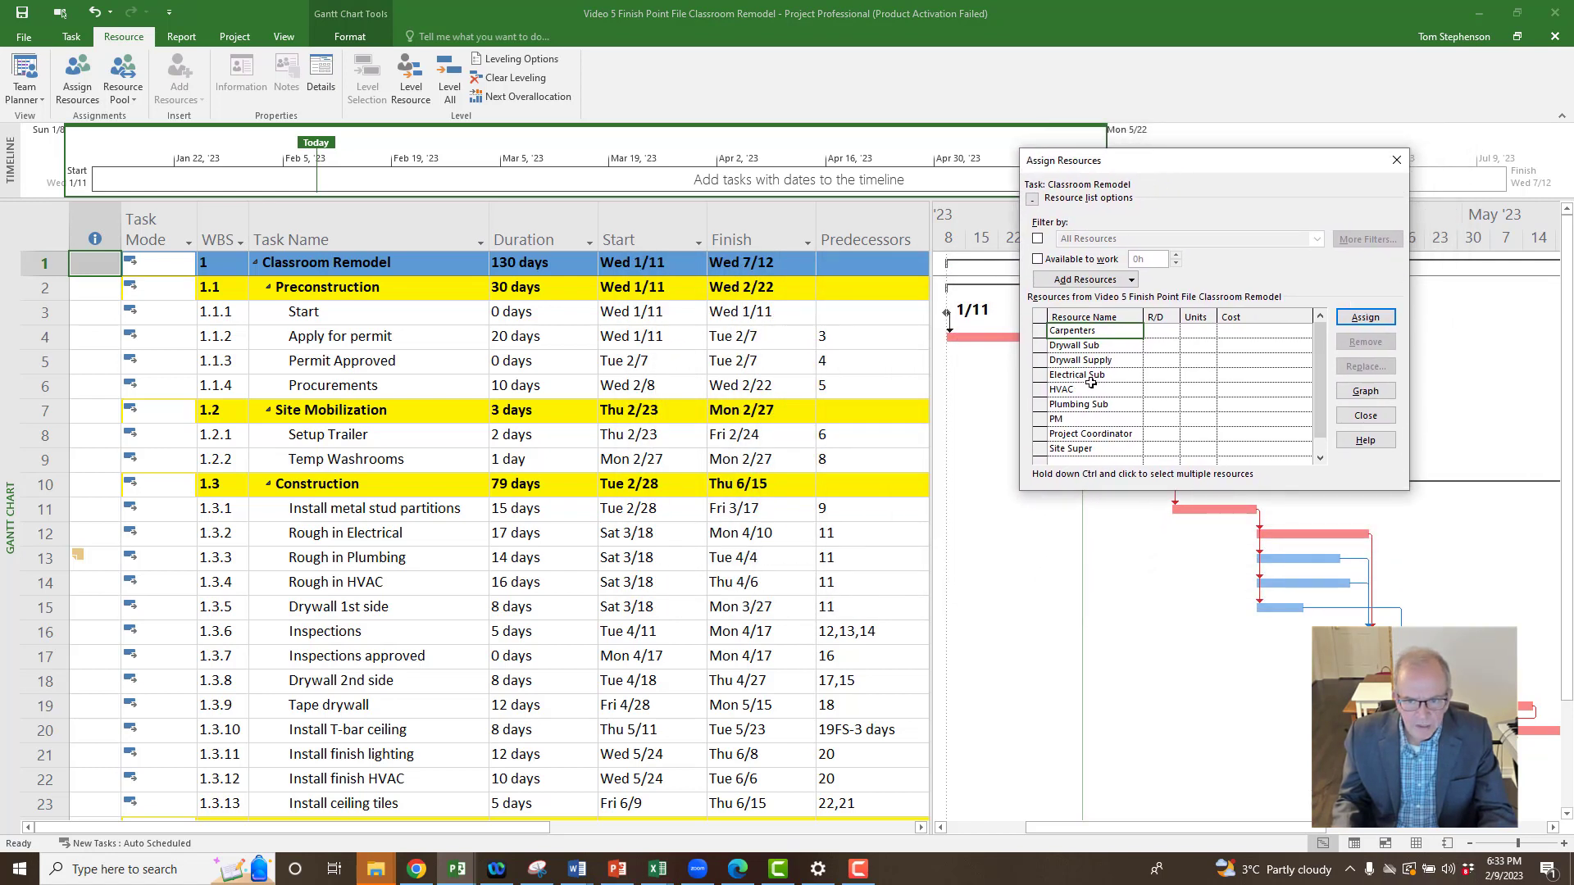
{"action": "left_click", "coordinate": [306, 388]}
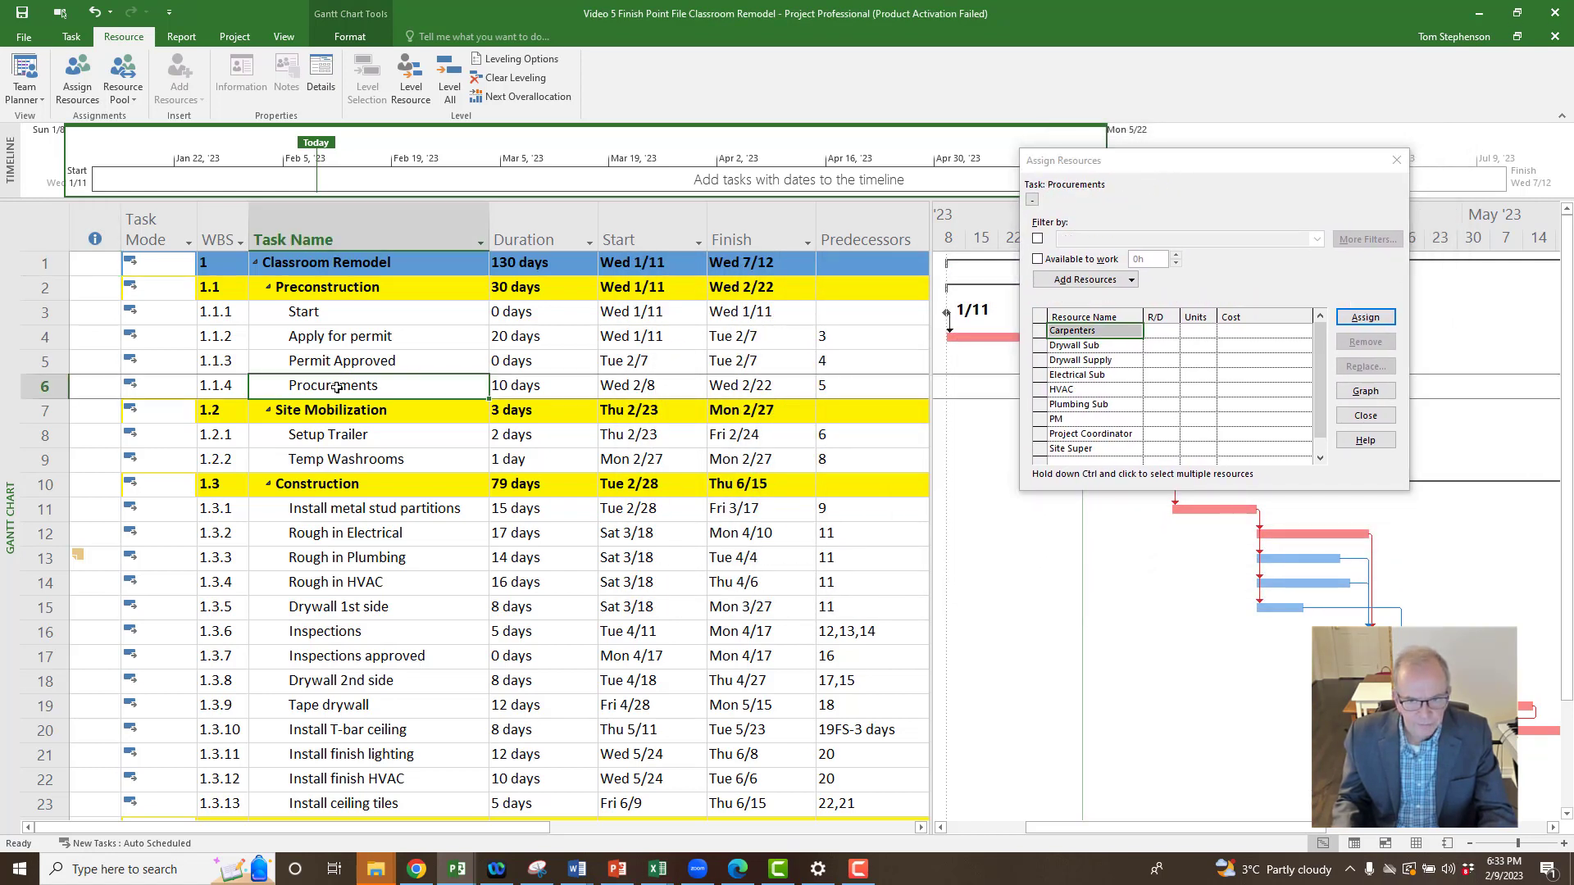
{"action": "left_click", "coordinate": [315, 558]}
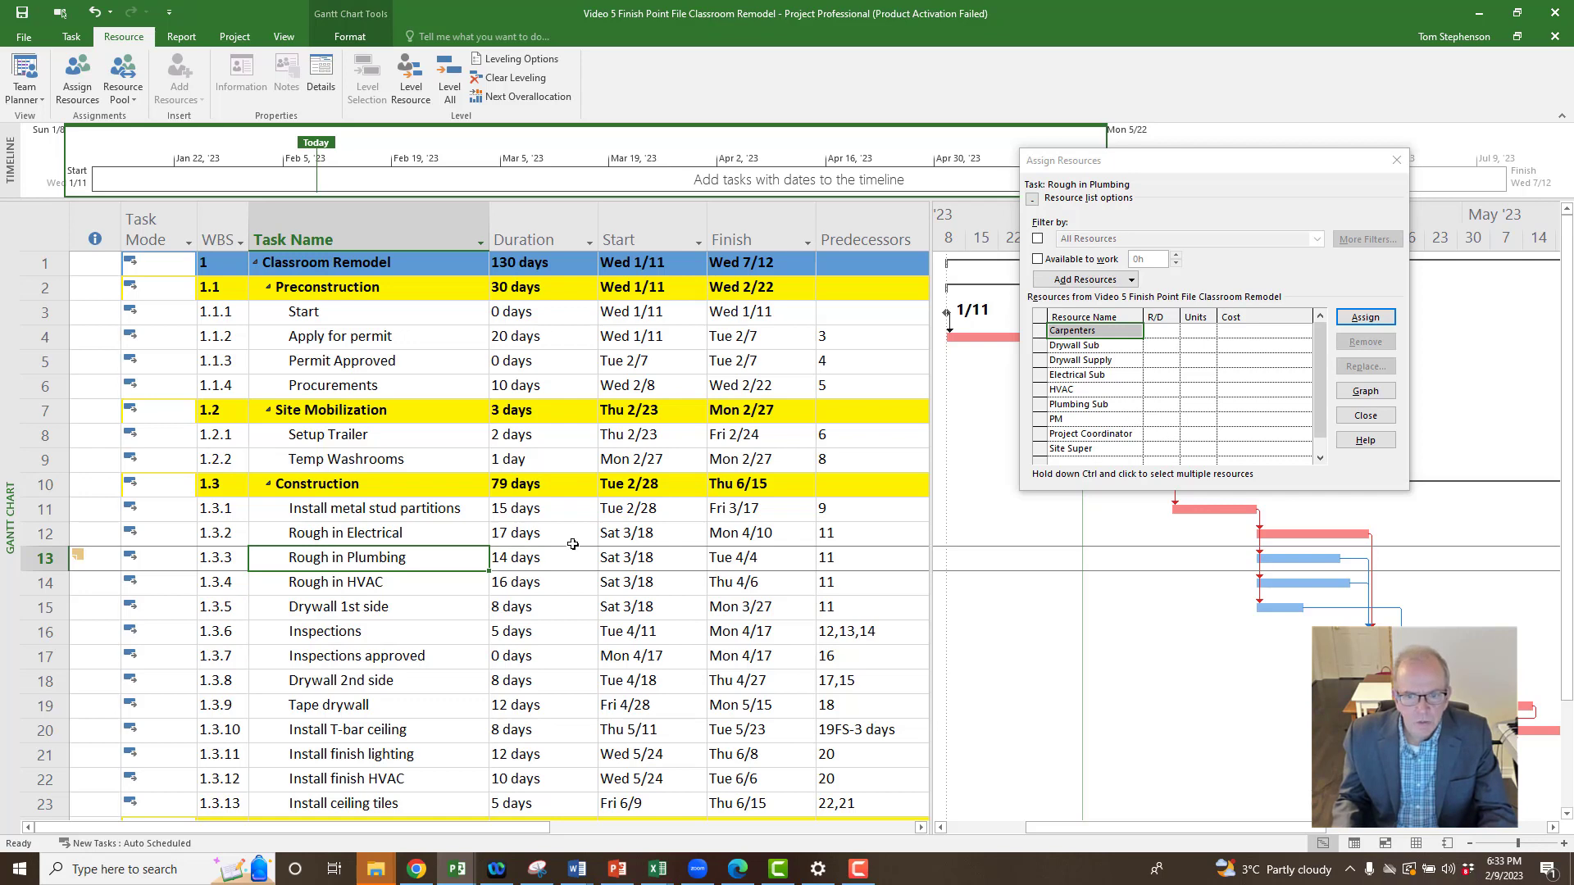
{"action": "left_click_drag", "start_coordinate": [1144, 167], "coordinate": [1113, 202]}
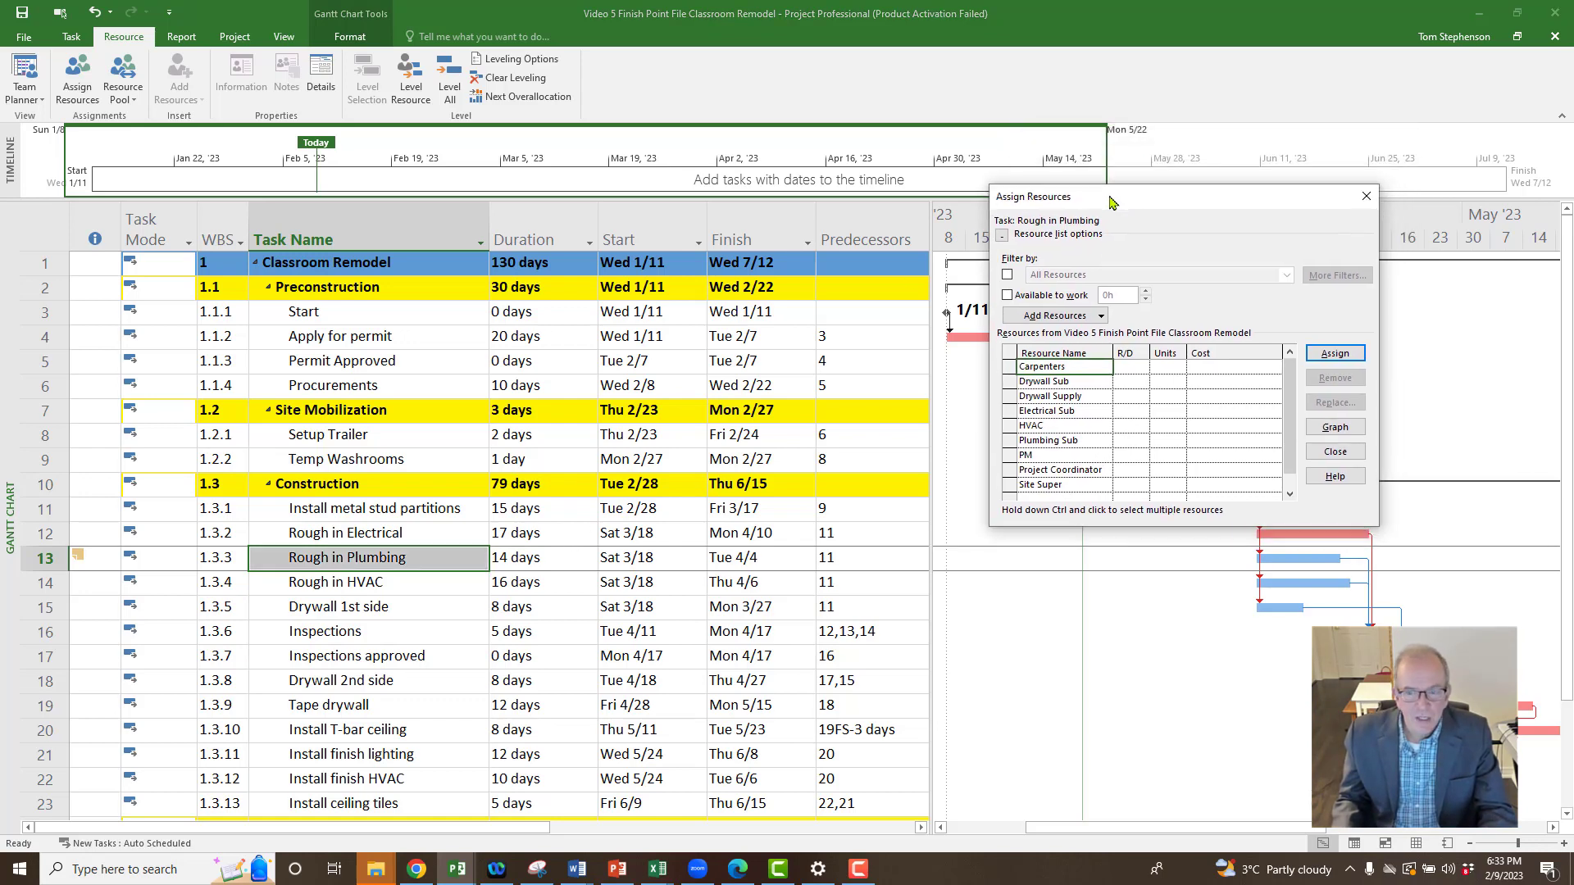
{"action": "left_click", "coordinate": [1366, 196]}
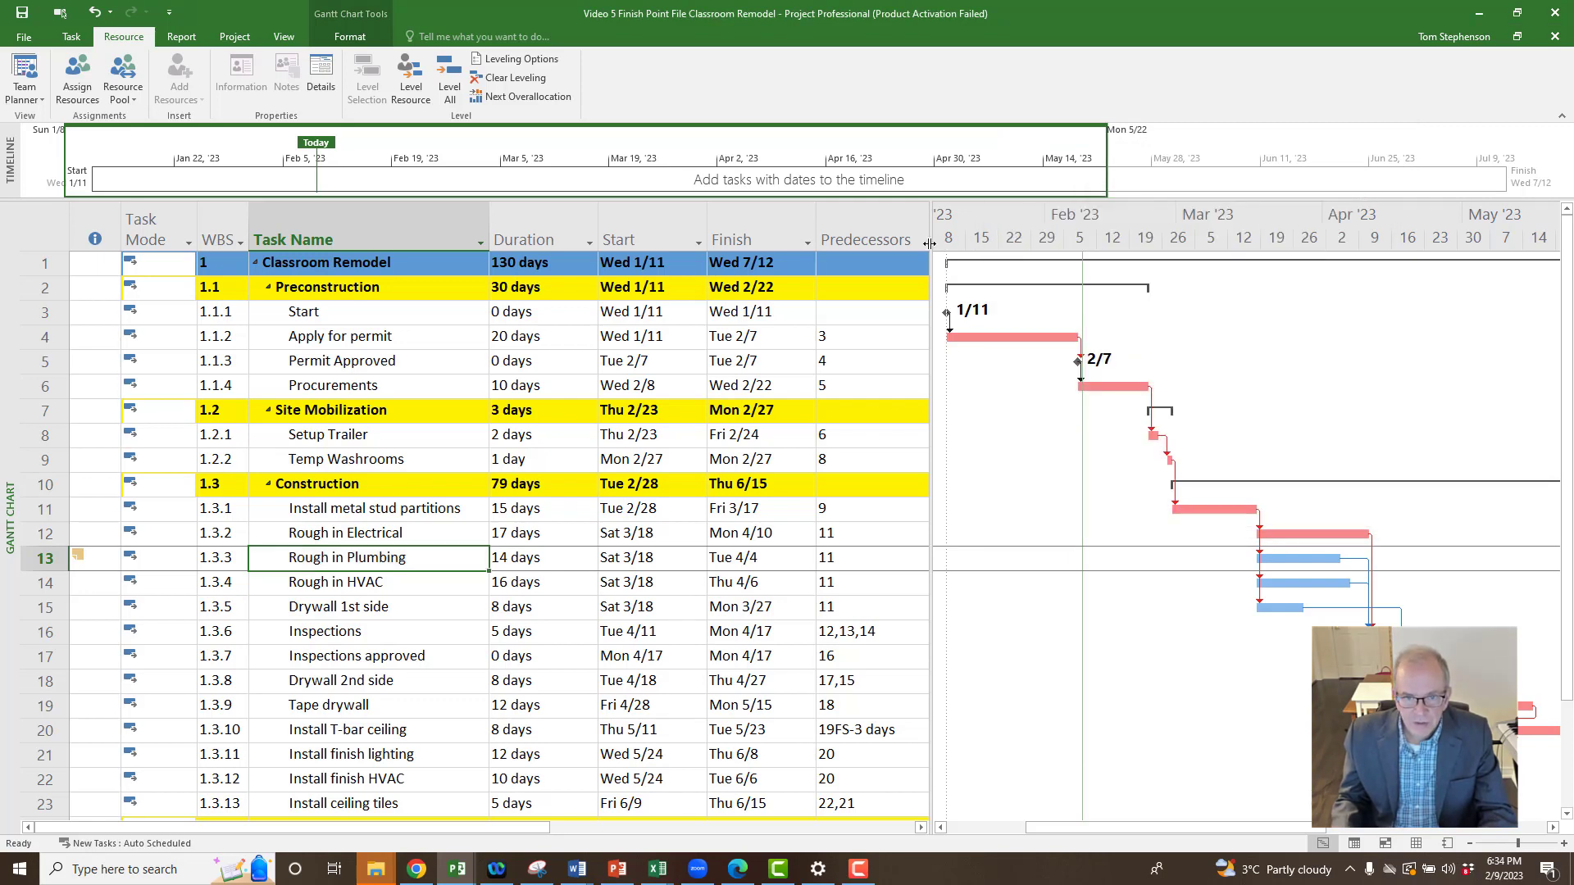
Widen the task table to show its remaining columns and remove the Successors column.
{"action": "left_click_drag", "start_coordinate": [929, 243], "coordinate": [1262, 271]}
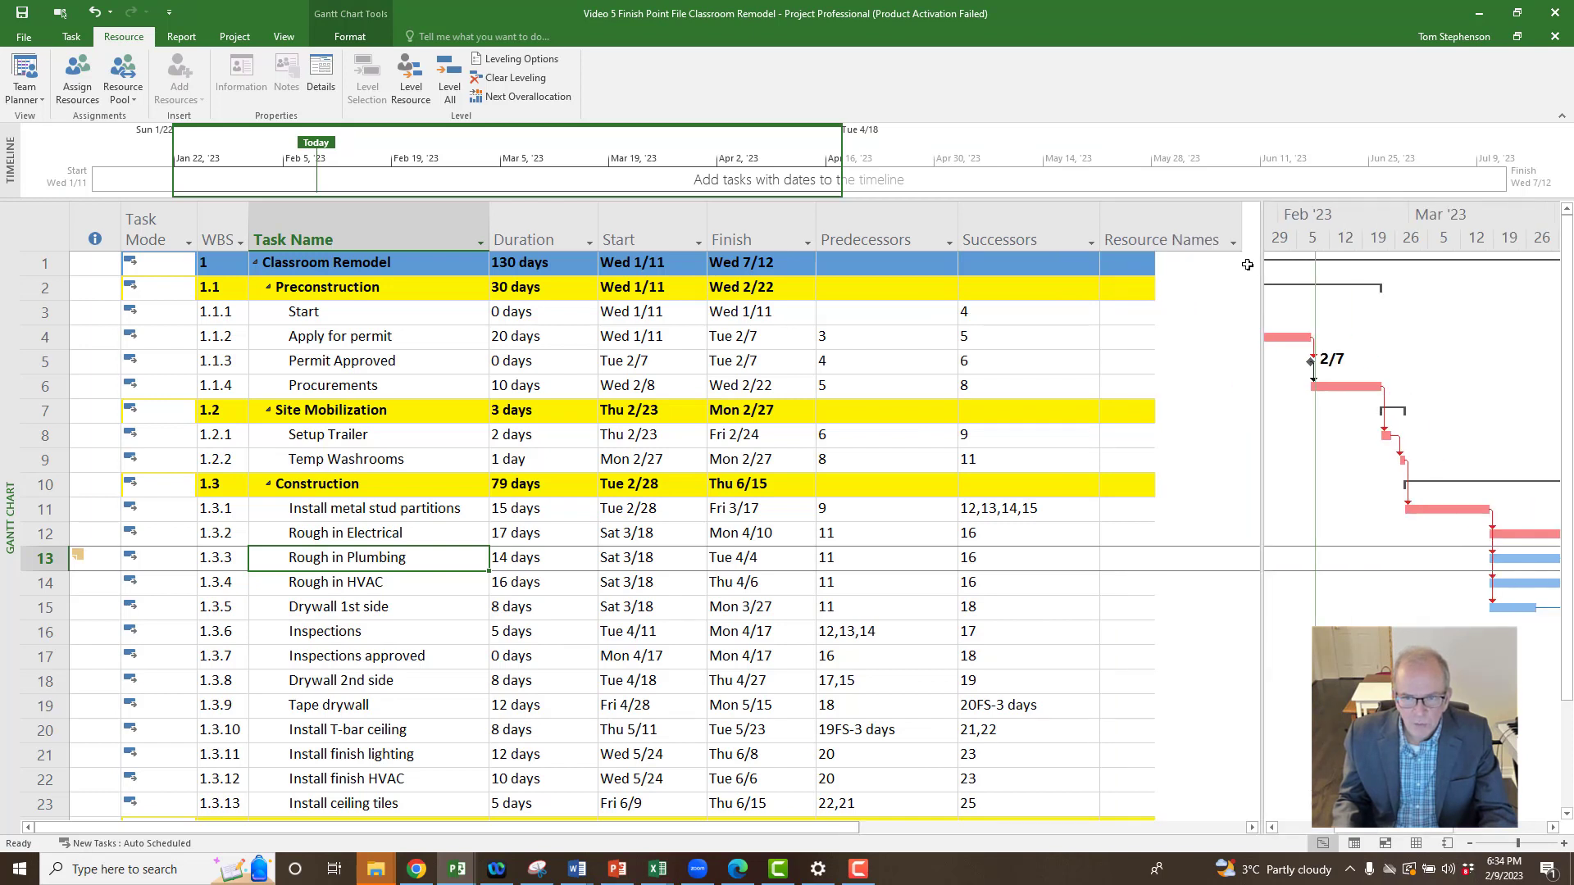
{"action": "left_click", "coordinate": [1018, 230]}
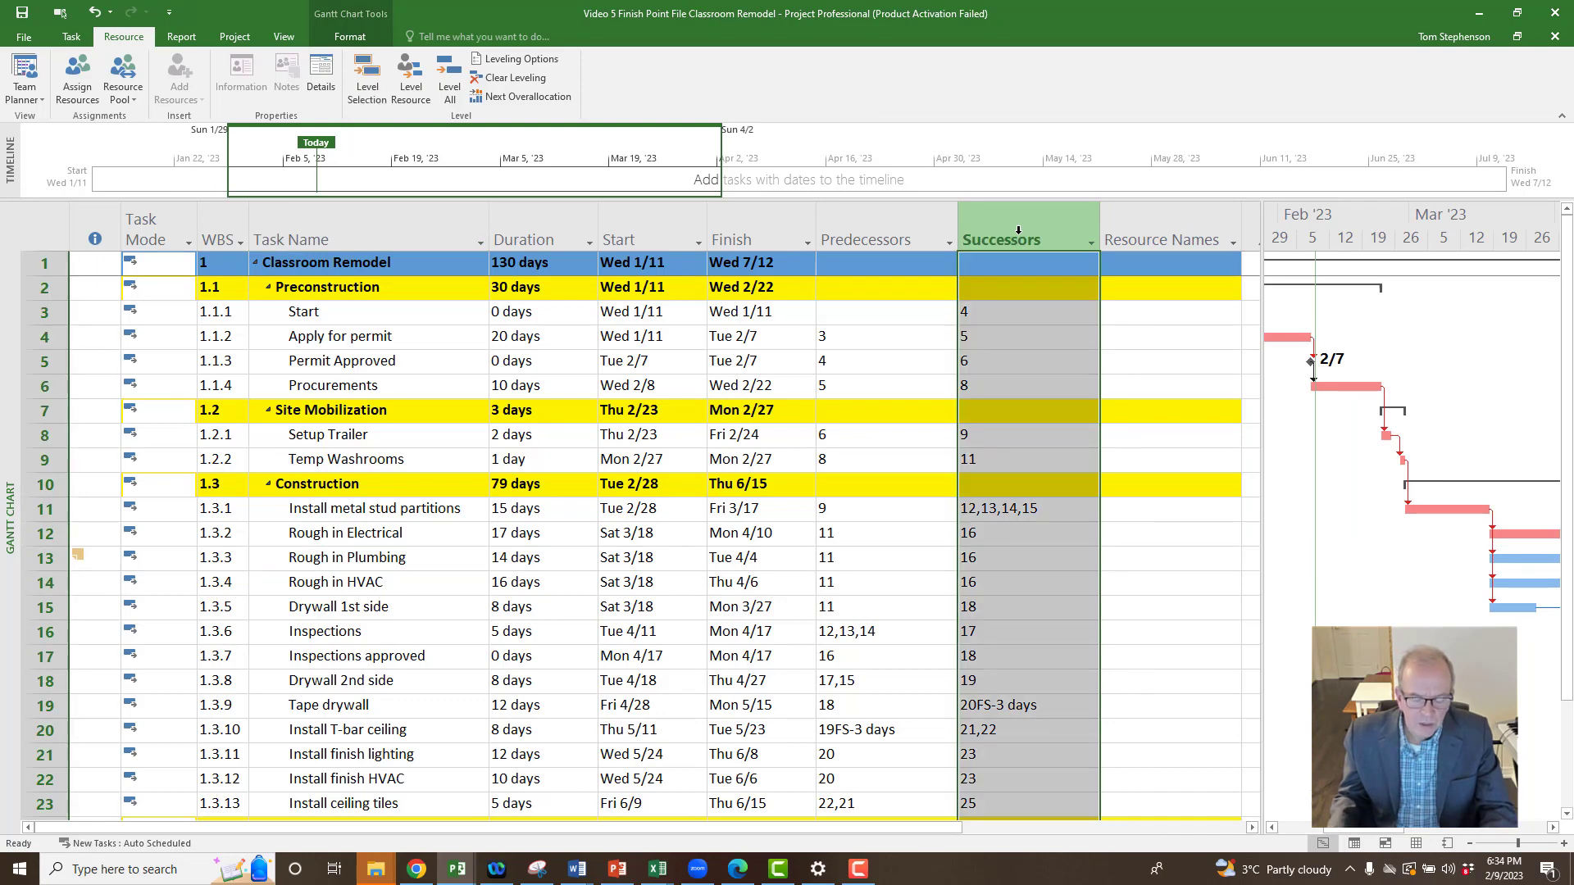
{"action": "key", "text": "Delete"}
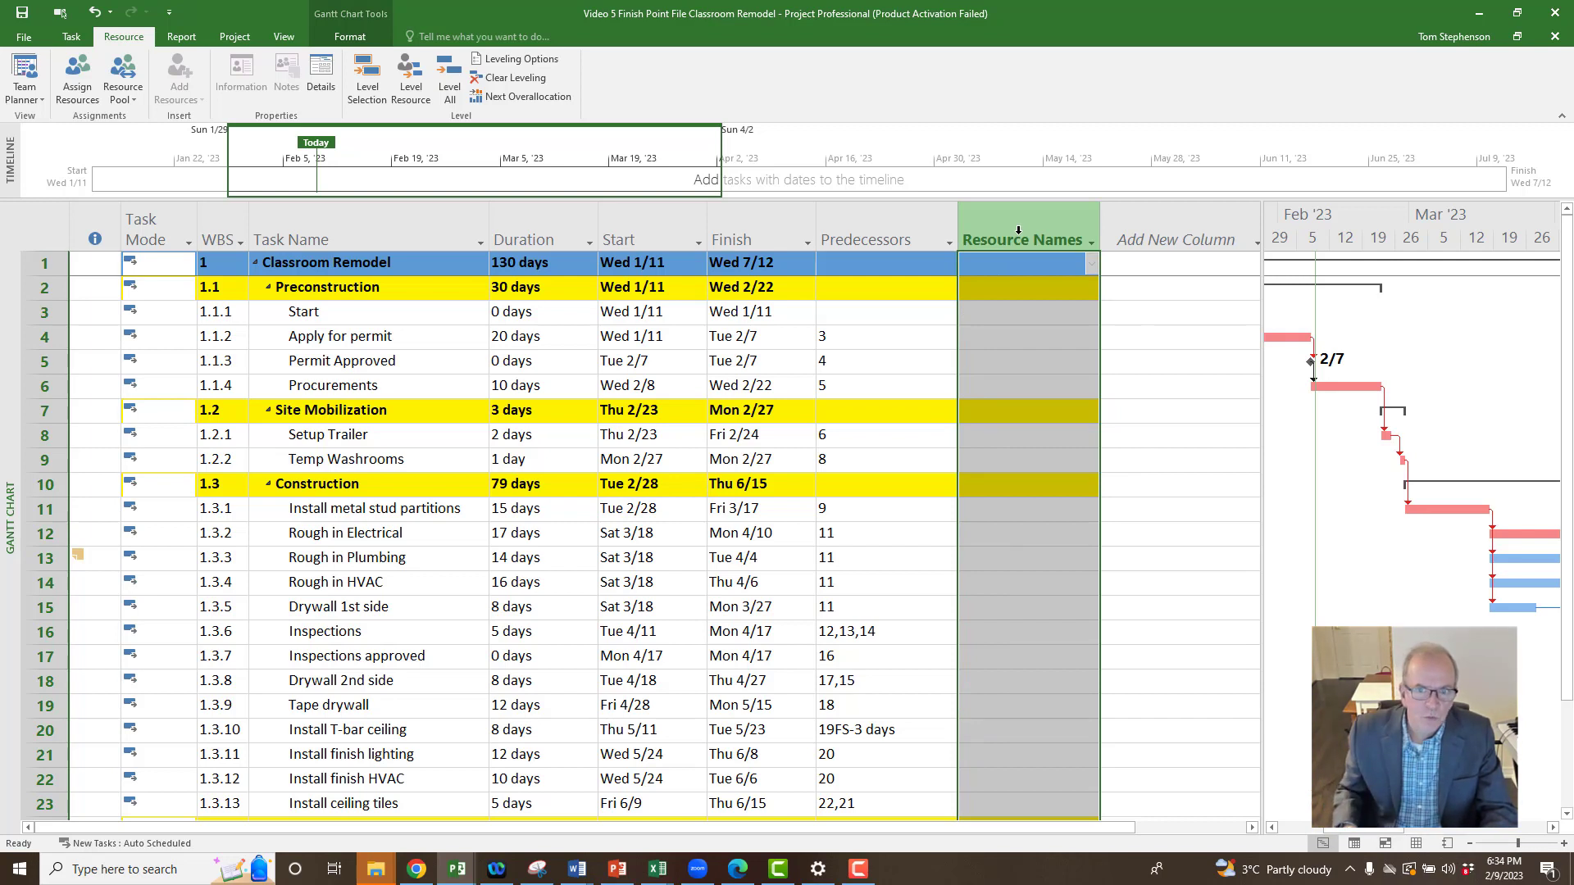
Reinsert the Successors column before Resource Names, and remove it again.
{"action": "right_click", "coordinate": [1019, 238]}
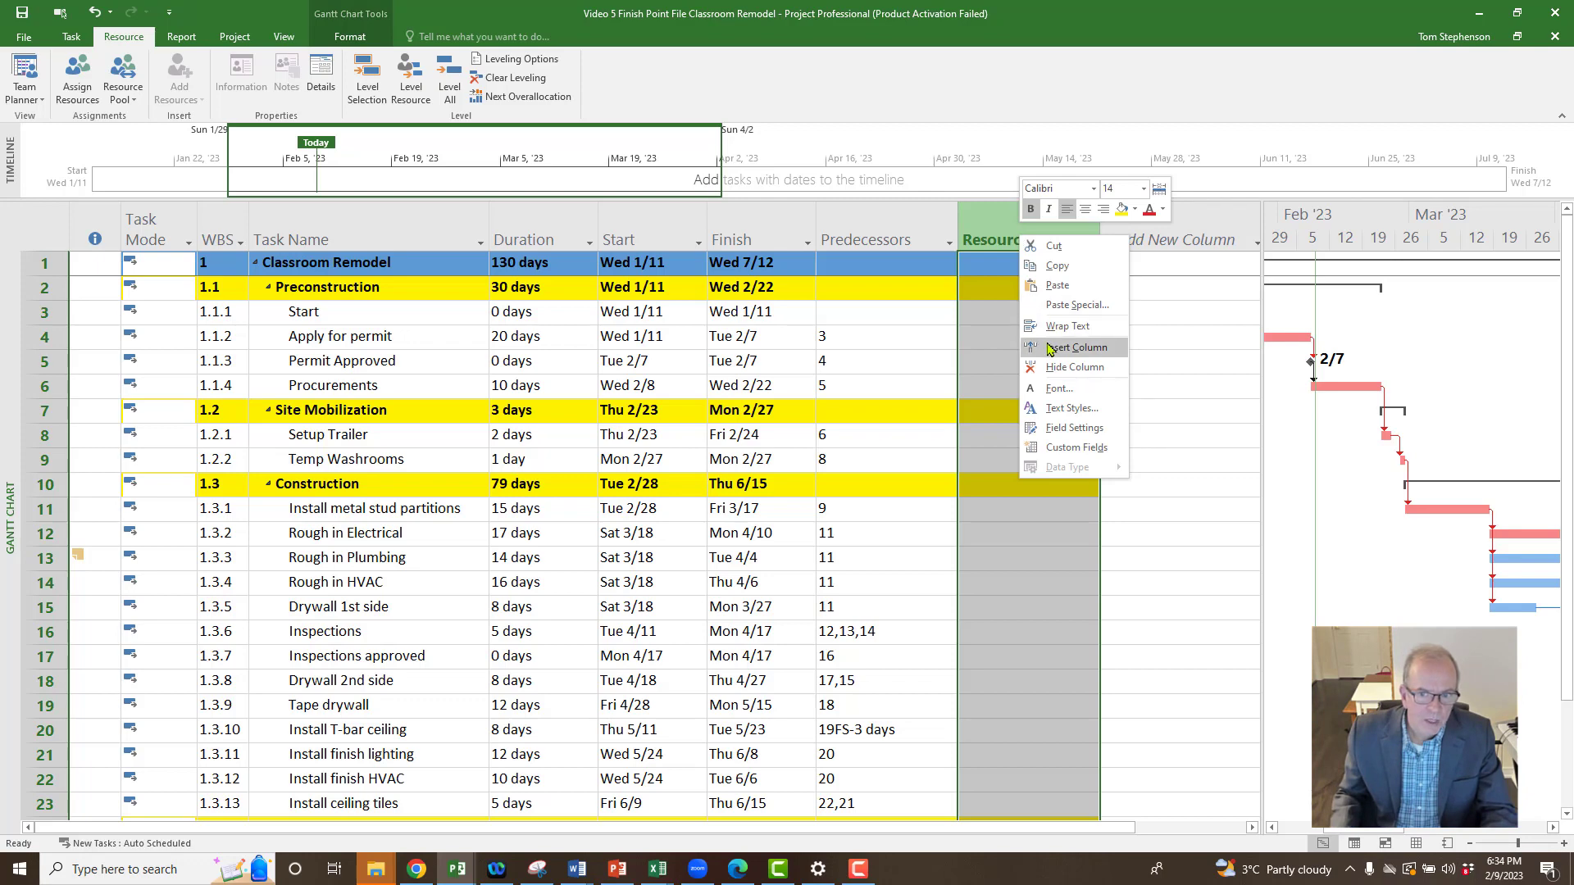
{"action": "left_click", "coordinate": [1050, 347]}
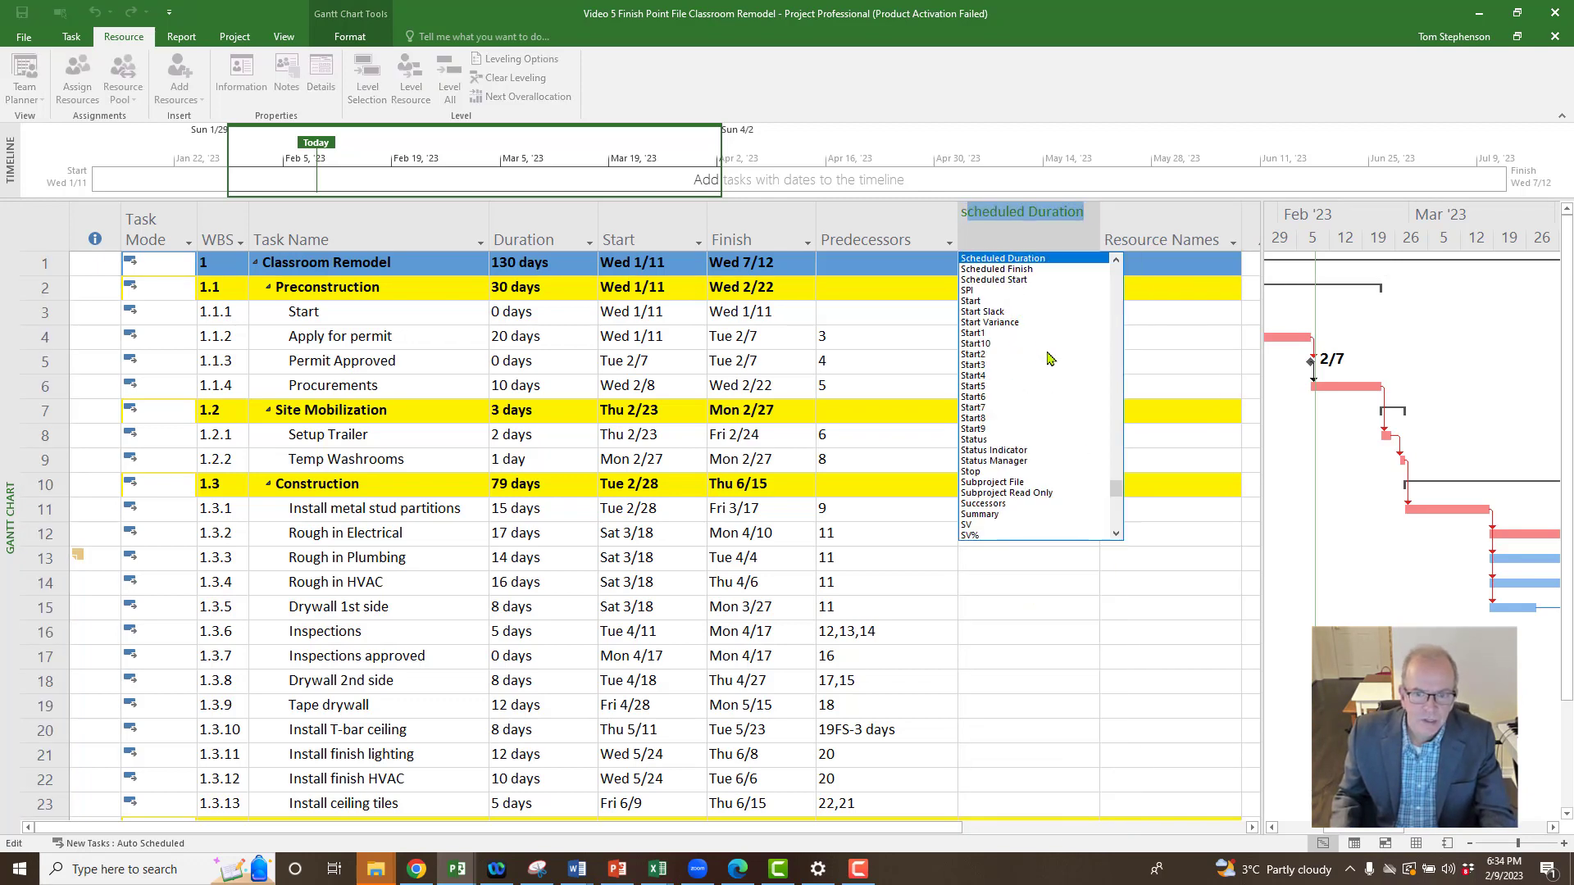
{"action": "left_click", "coordinate": [1006, 508]}
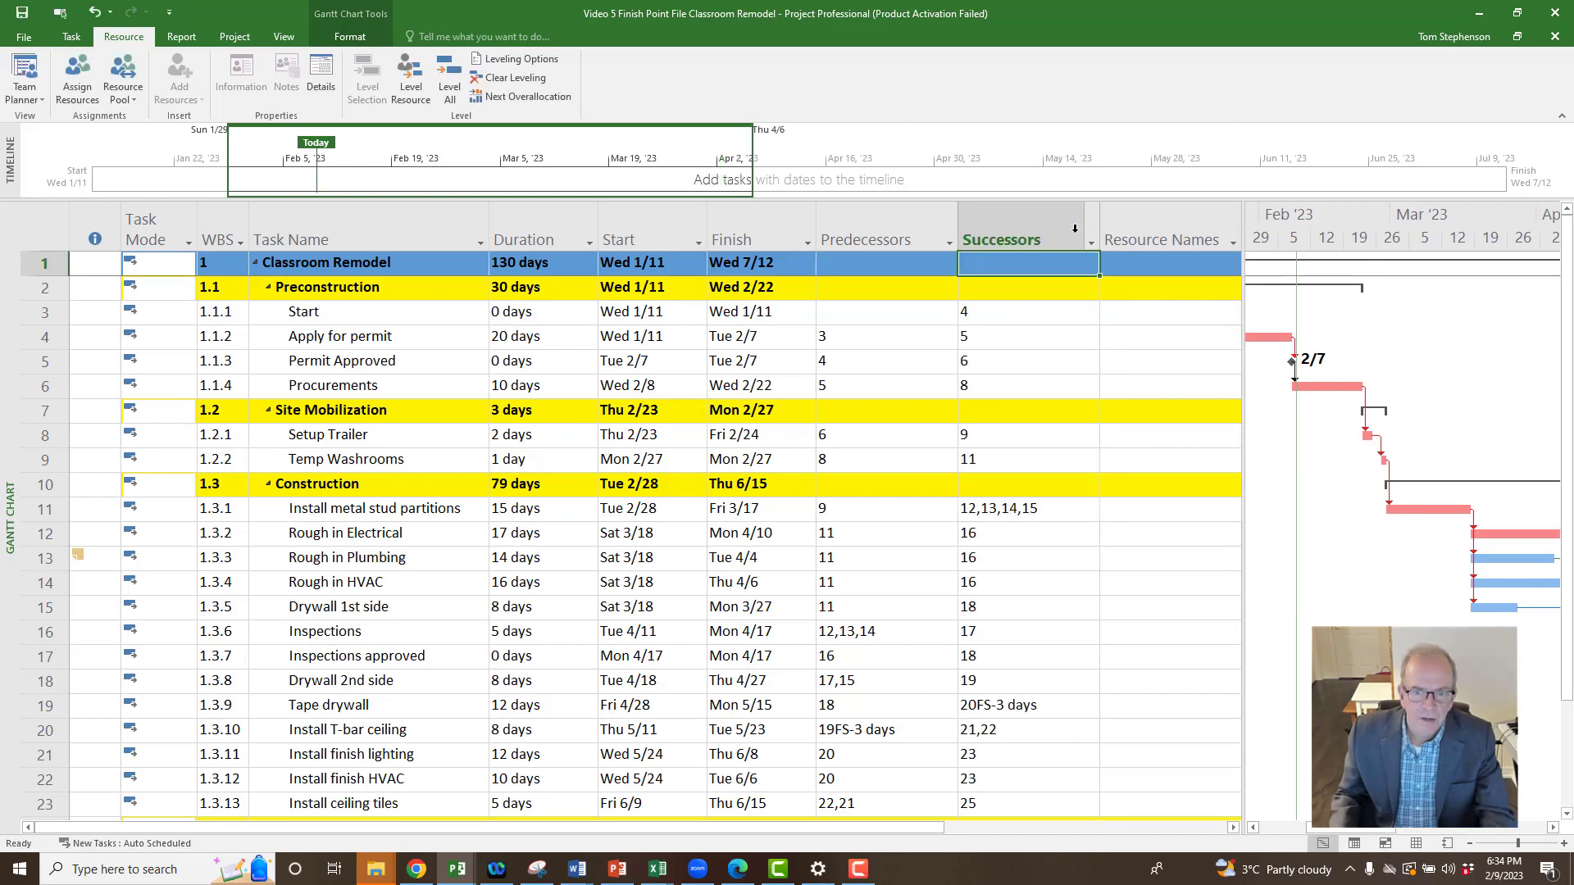
{"action": "left_click", "coordinate": [1052, 223]}
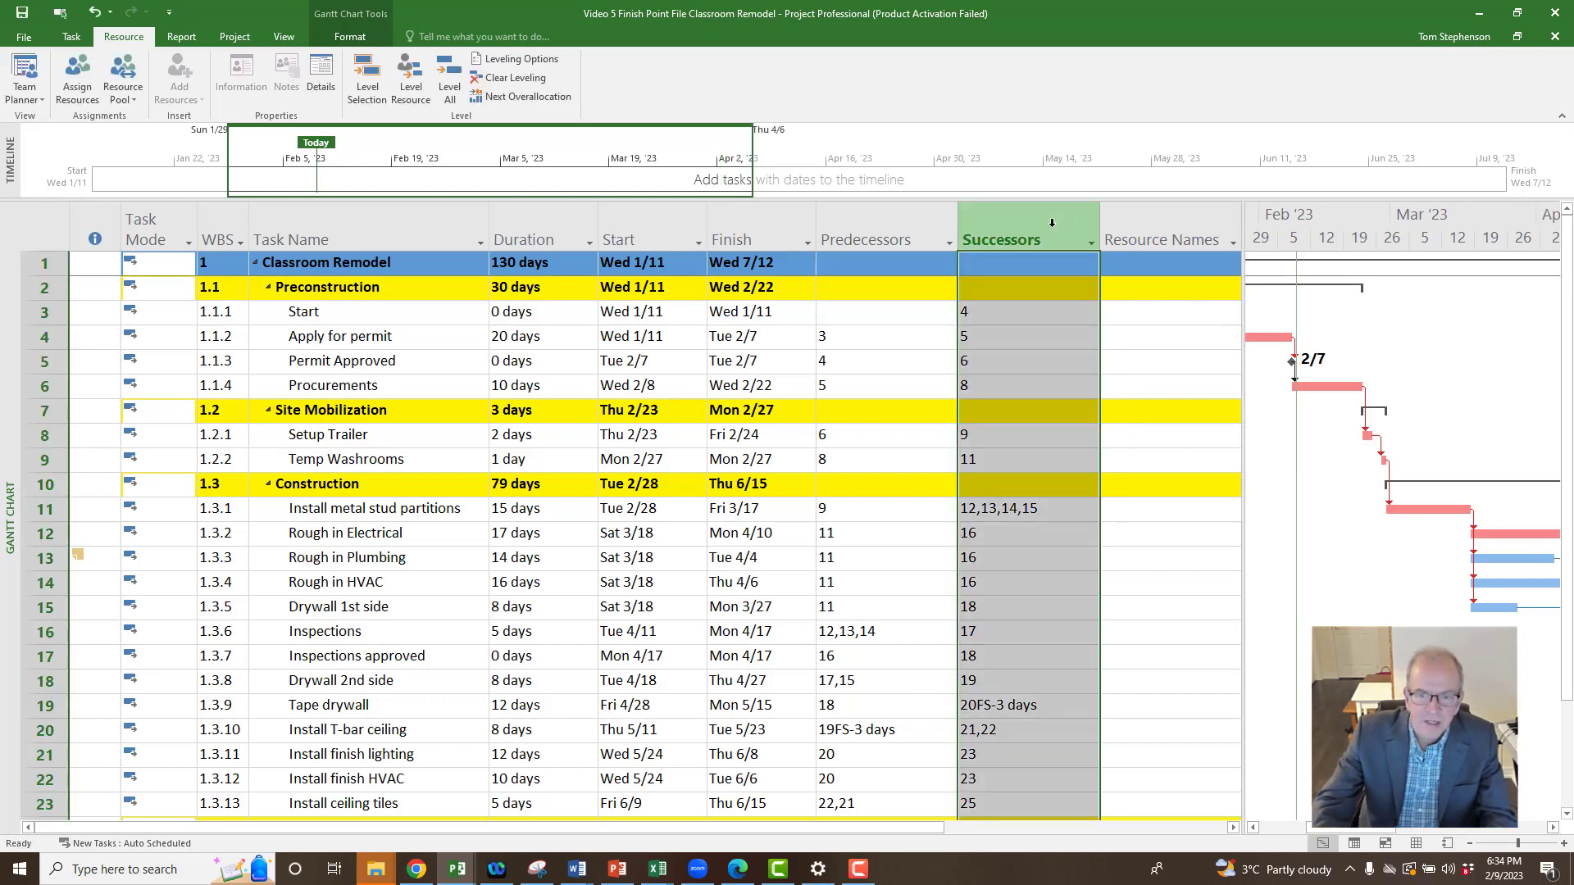
{"action": "key", "text": "Delete"}
Examine the resources offered in the Start task's Resource Names cell without assigning any, and fit the table's width to that column.
{"action": "left_click", "coordinate": [1074, 310]}
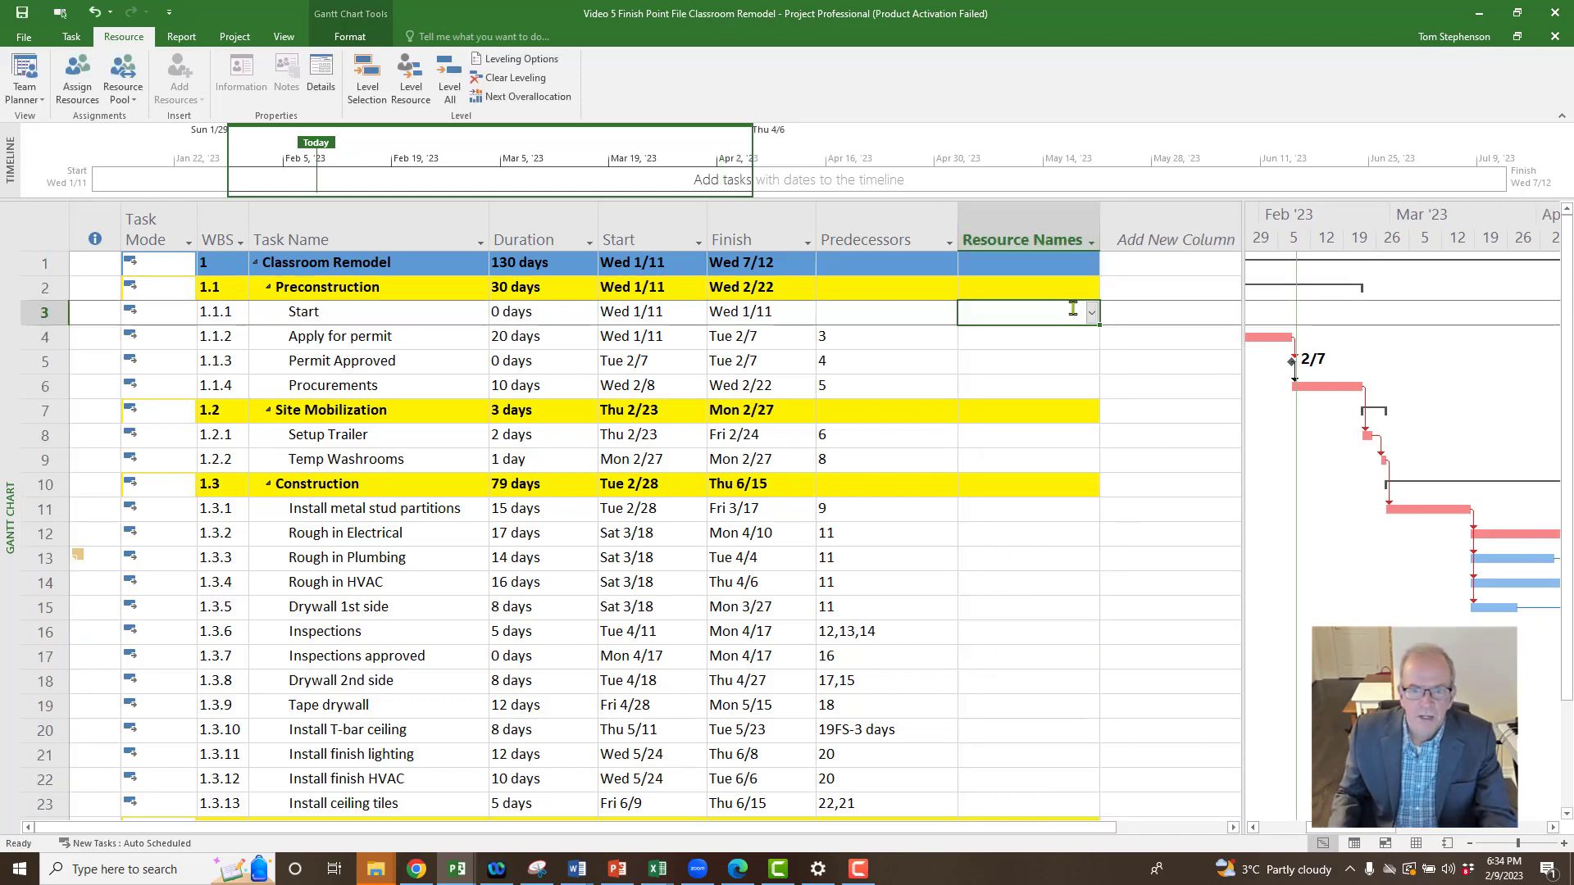
{"action": "left_click", "coordinate": [1093, 313]}
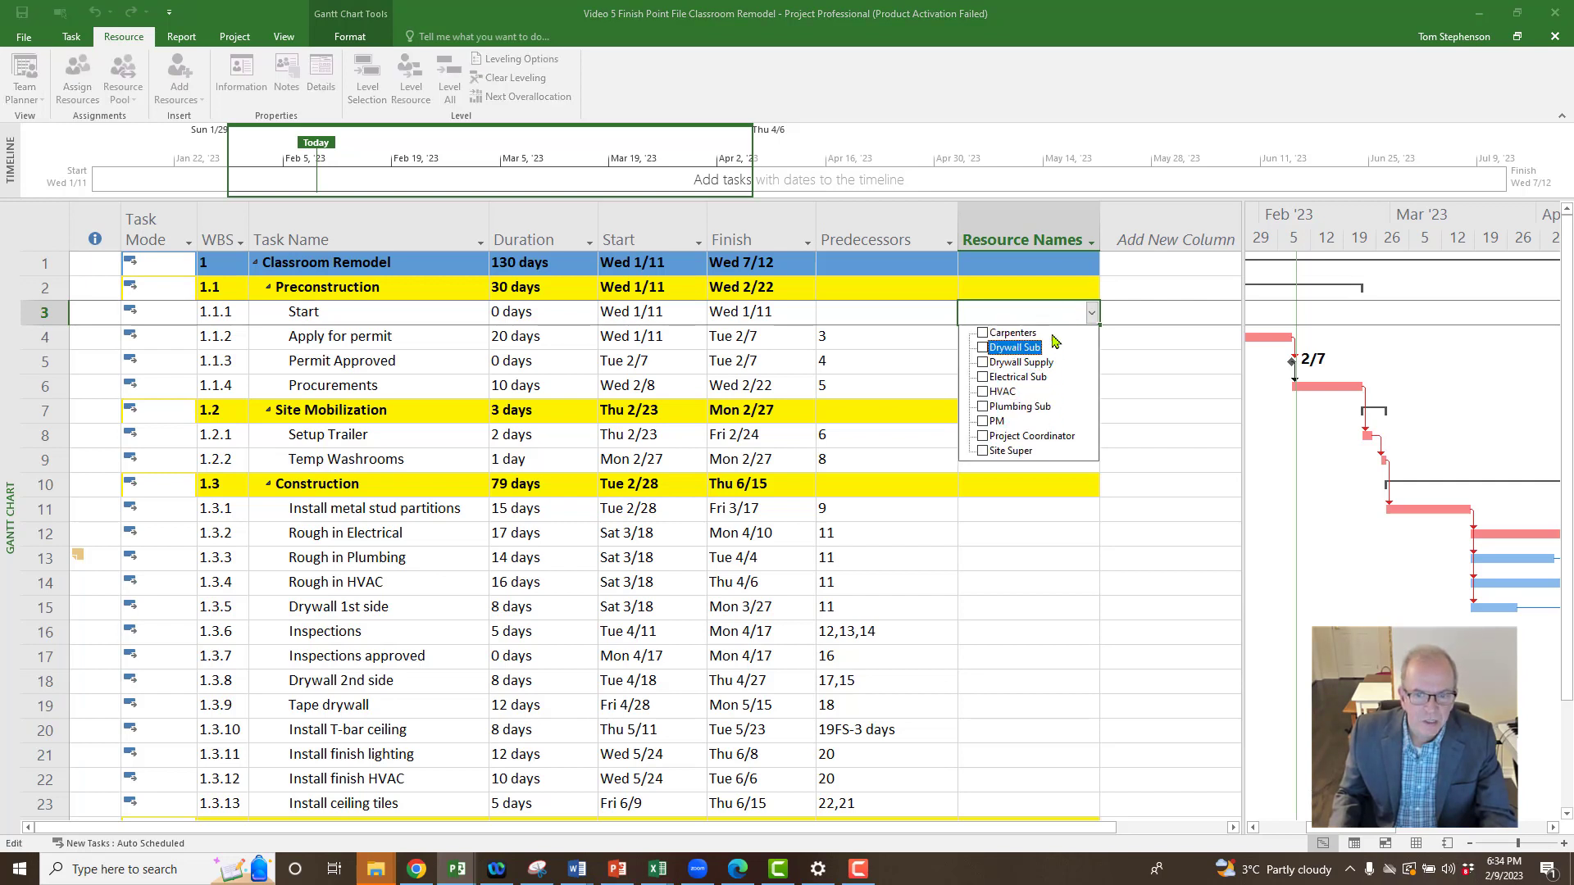
{"action": "left_click", "coordinate": [1189, 403]}
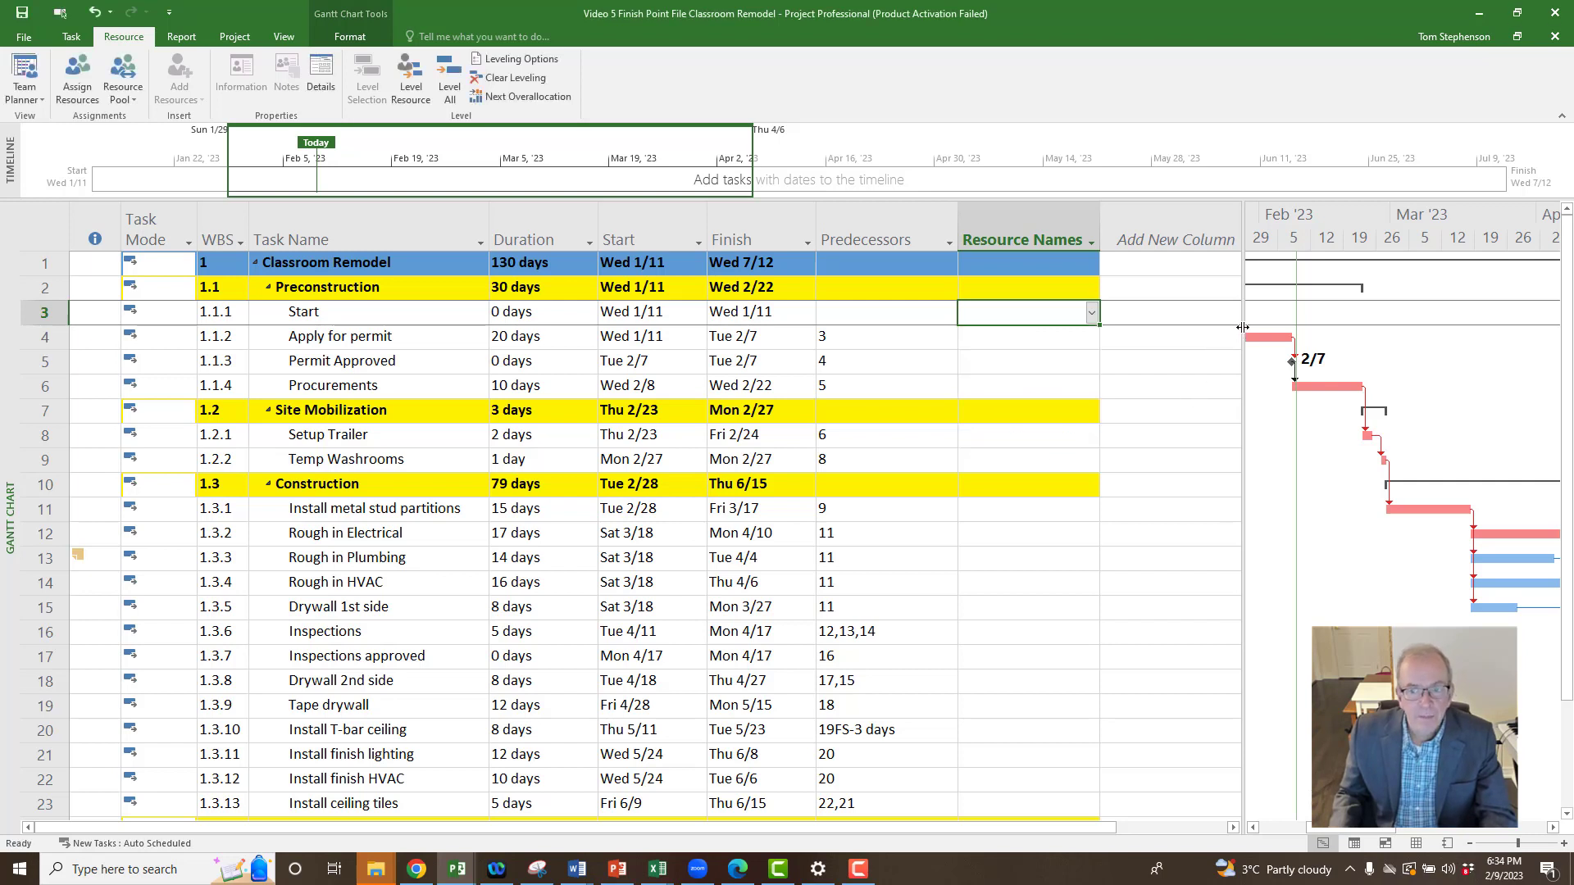
{"action": "left_click_drag", "start_coordinate": [1239, 336], "coordinate": [1102, 340]}
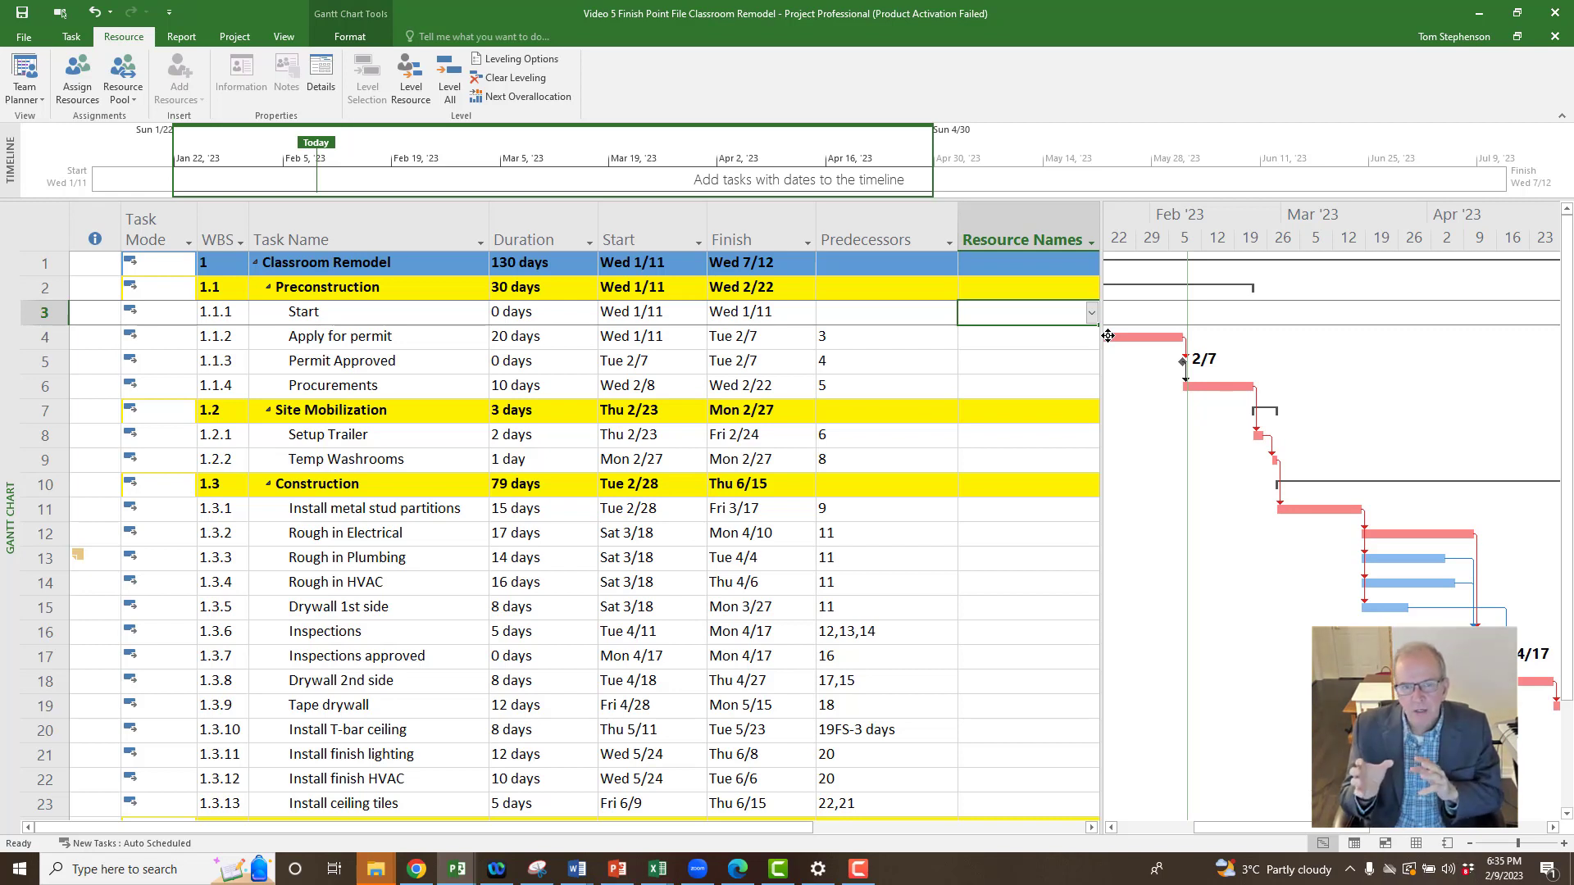
{"action": "mouse_move", "coordinate": [1107, 335]}
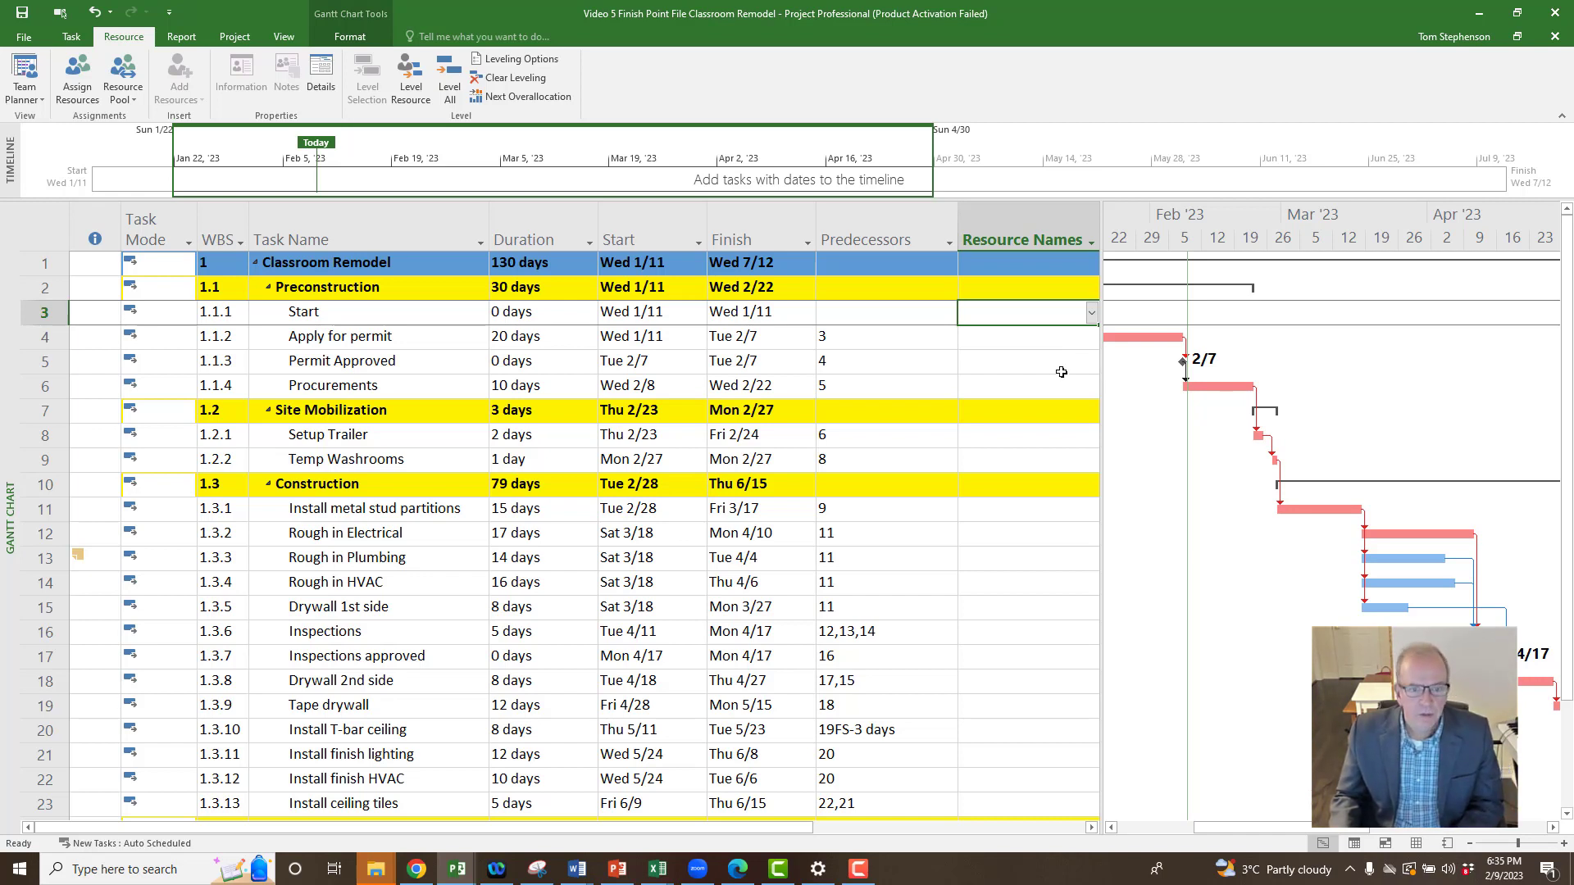
Check the predecessors and the available resources in the Start task's Task Information, and close it without changes.
{"action": "left_click", "coordinate": [405, 320]}
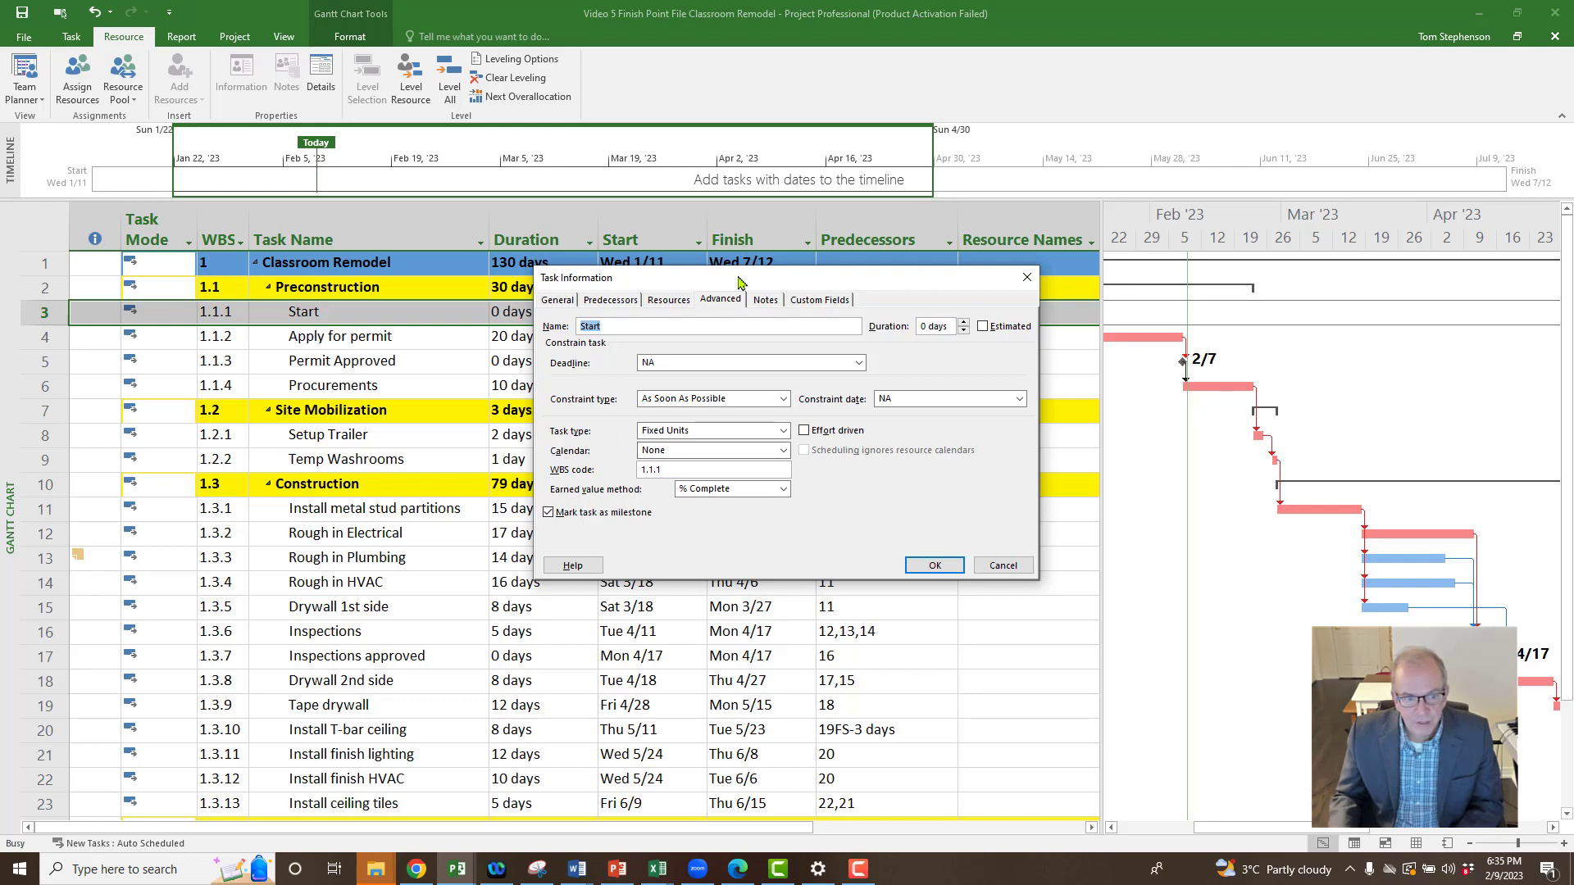
{"action": "left_click", "coordinate": [607, 301]}
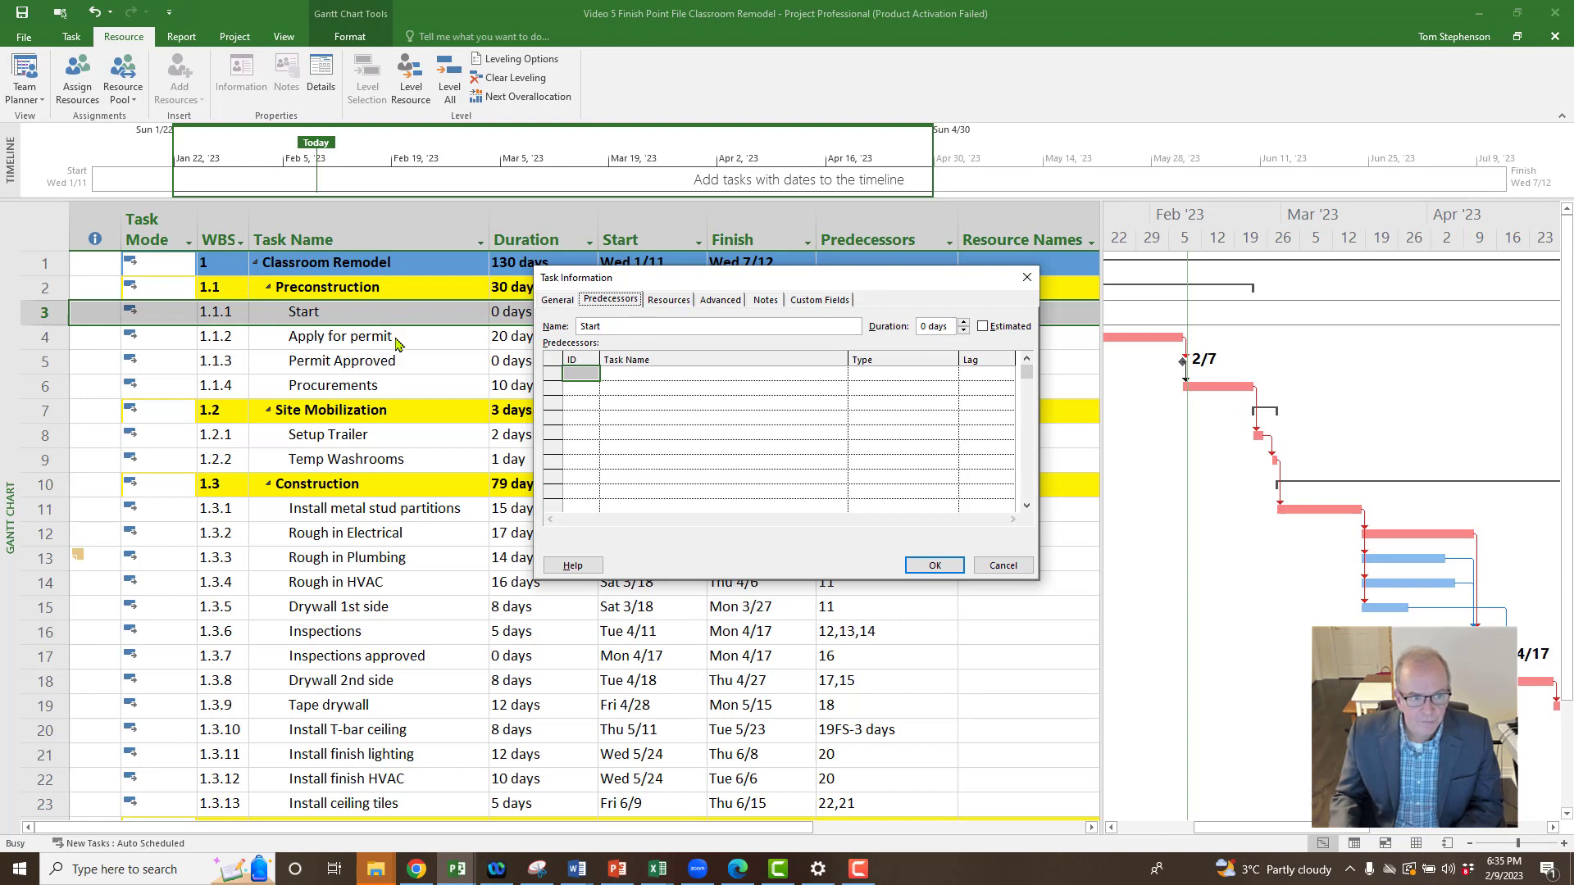
{"action": "left_click", "coordinate": [669, 300]}
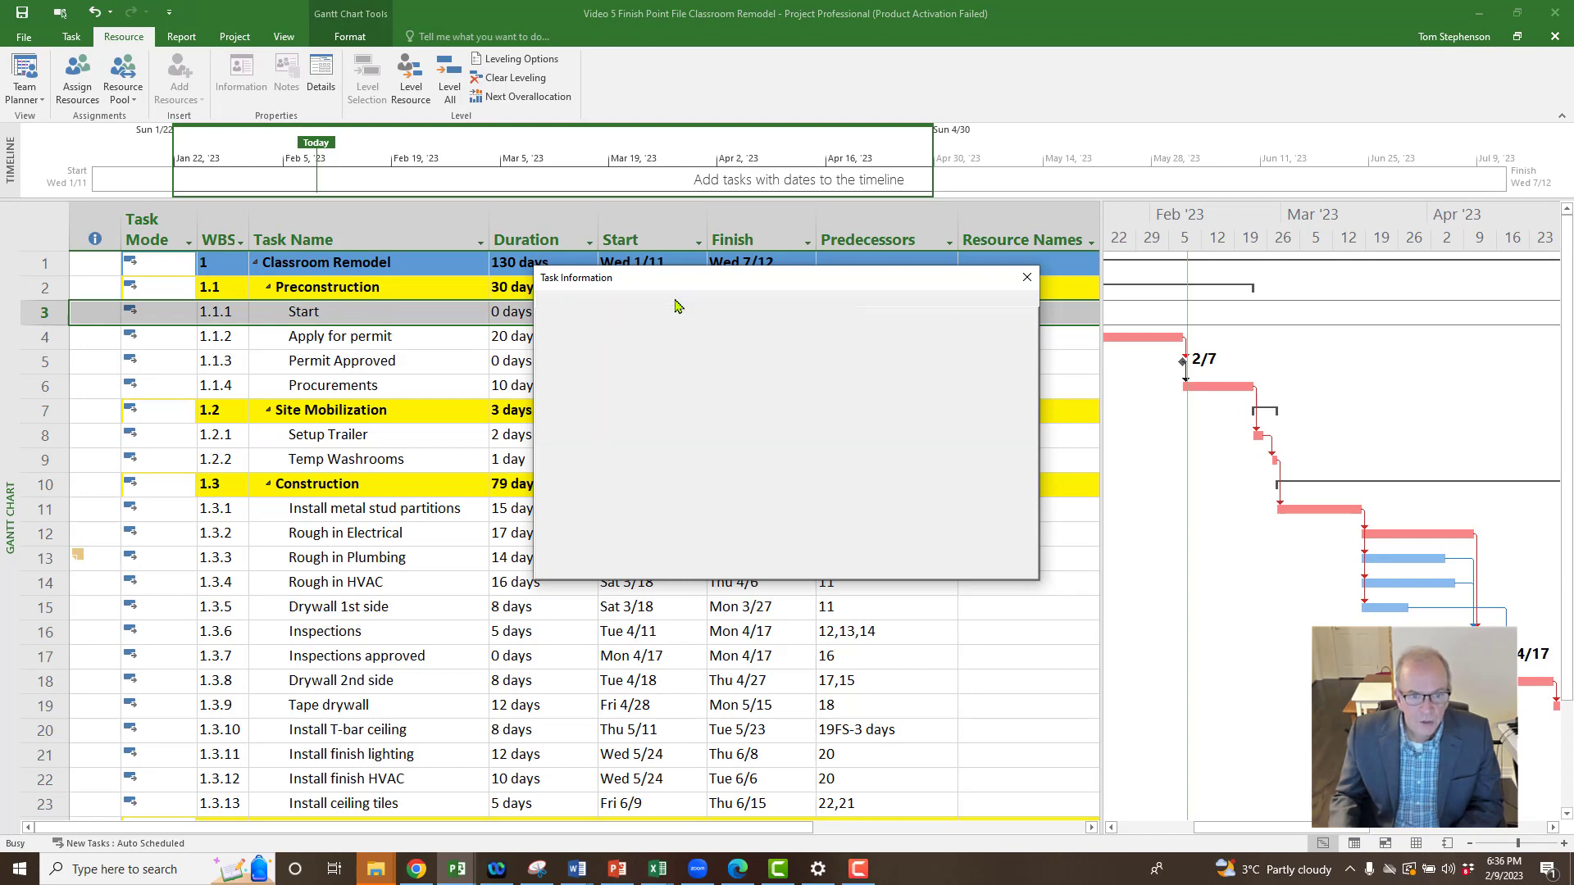
{"action": "left_click", "coordinate": [681, 369]}
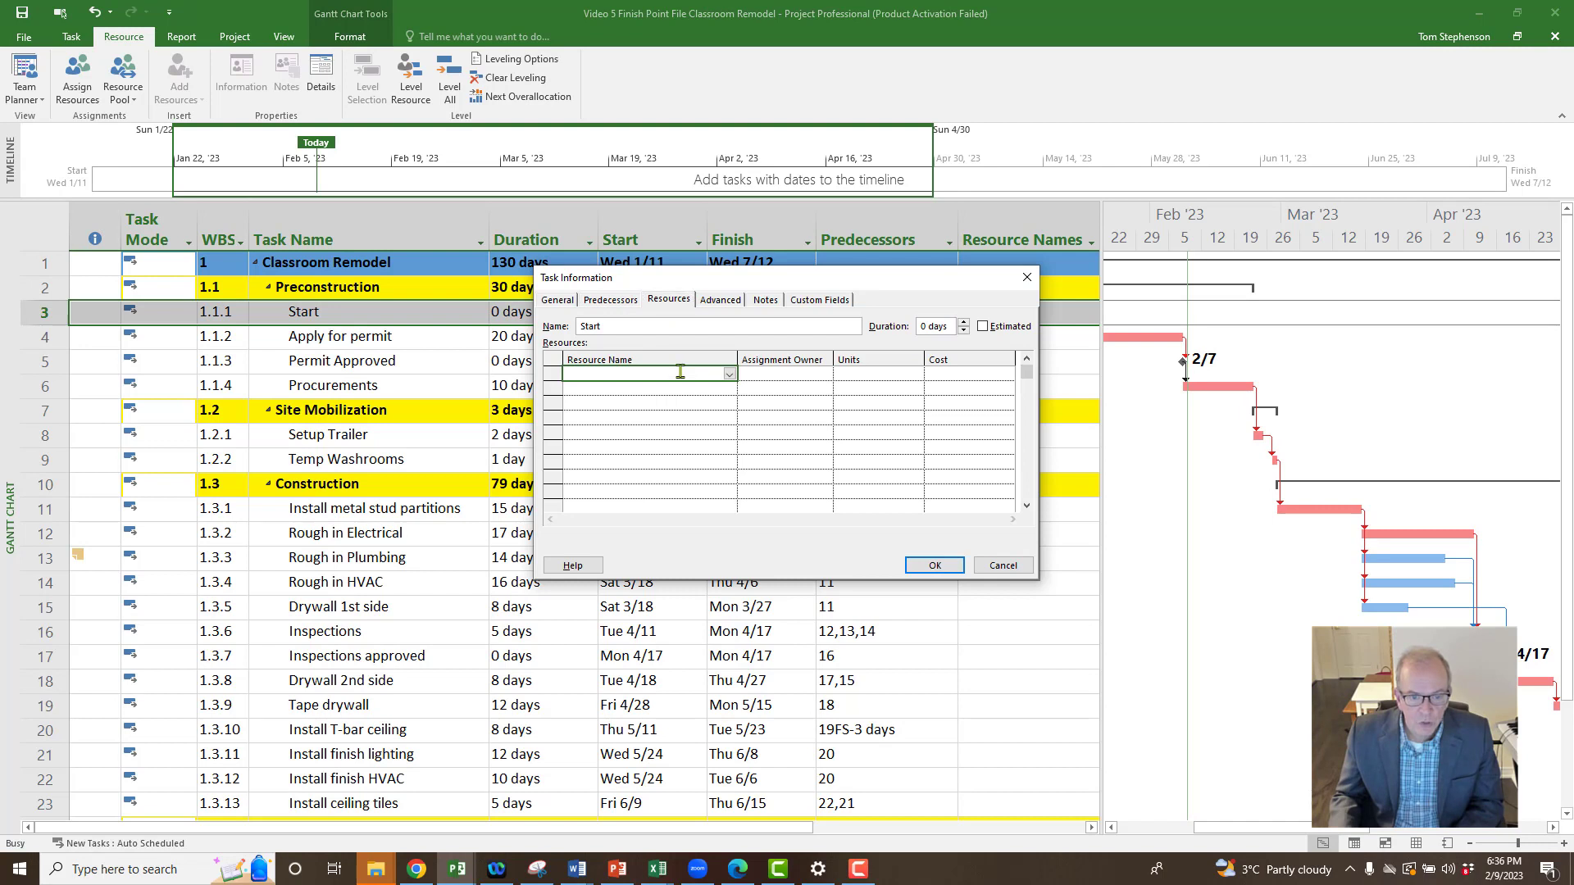
{"action": "left_click", "coordinate": [730, 375]}
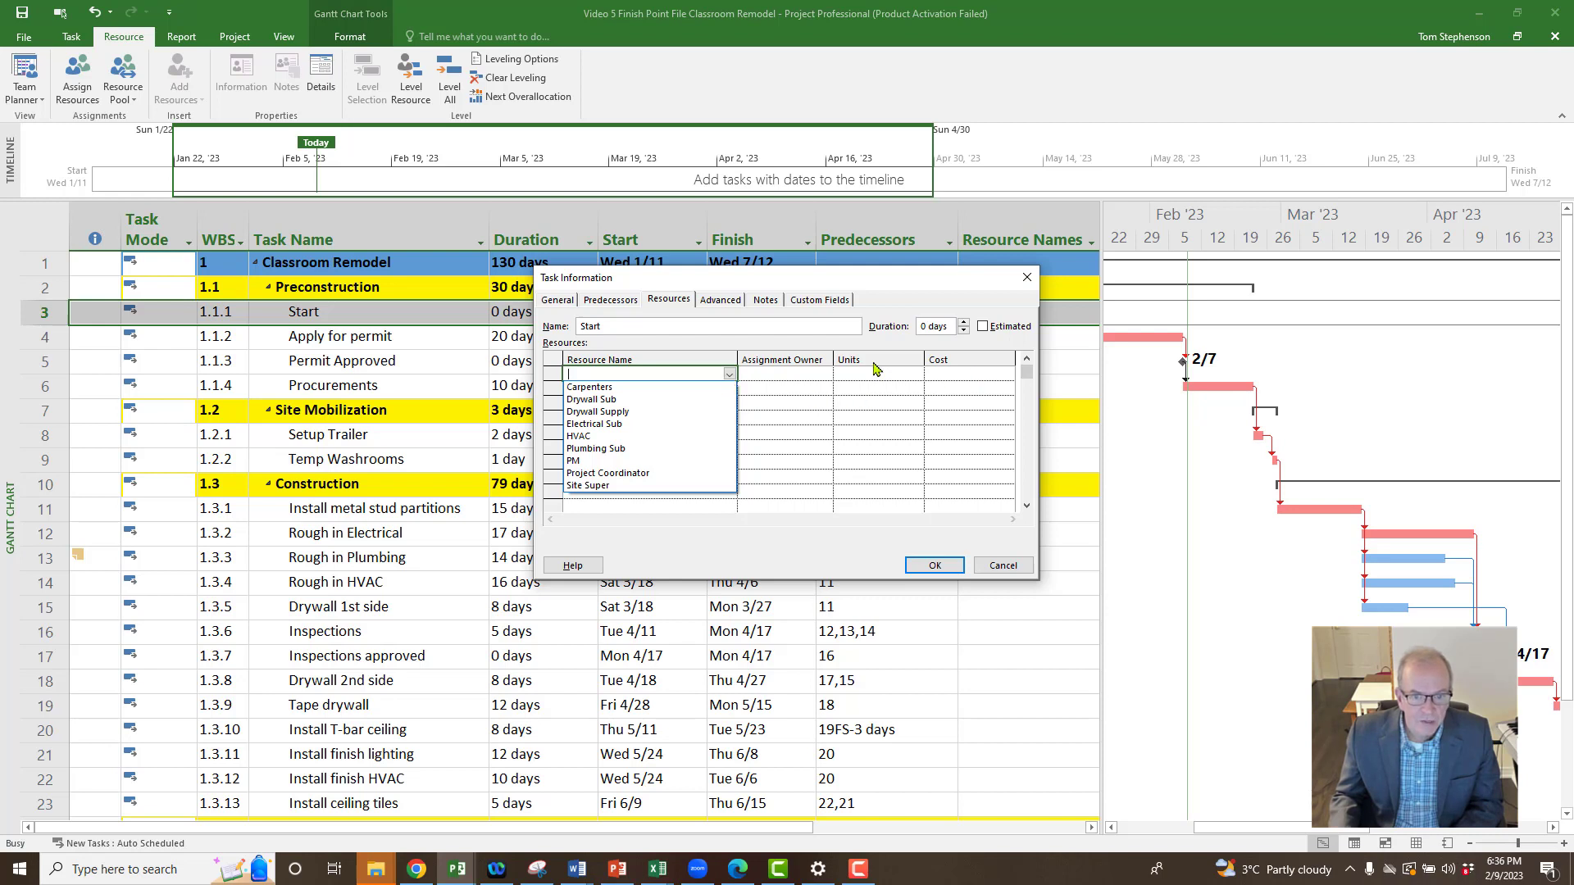
{"action": "left_click", "coordinate": [1005, 569]}
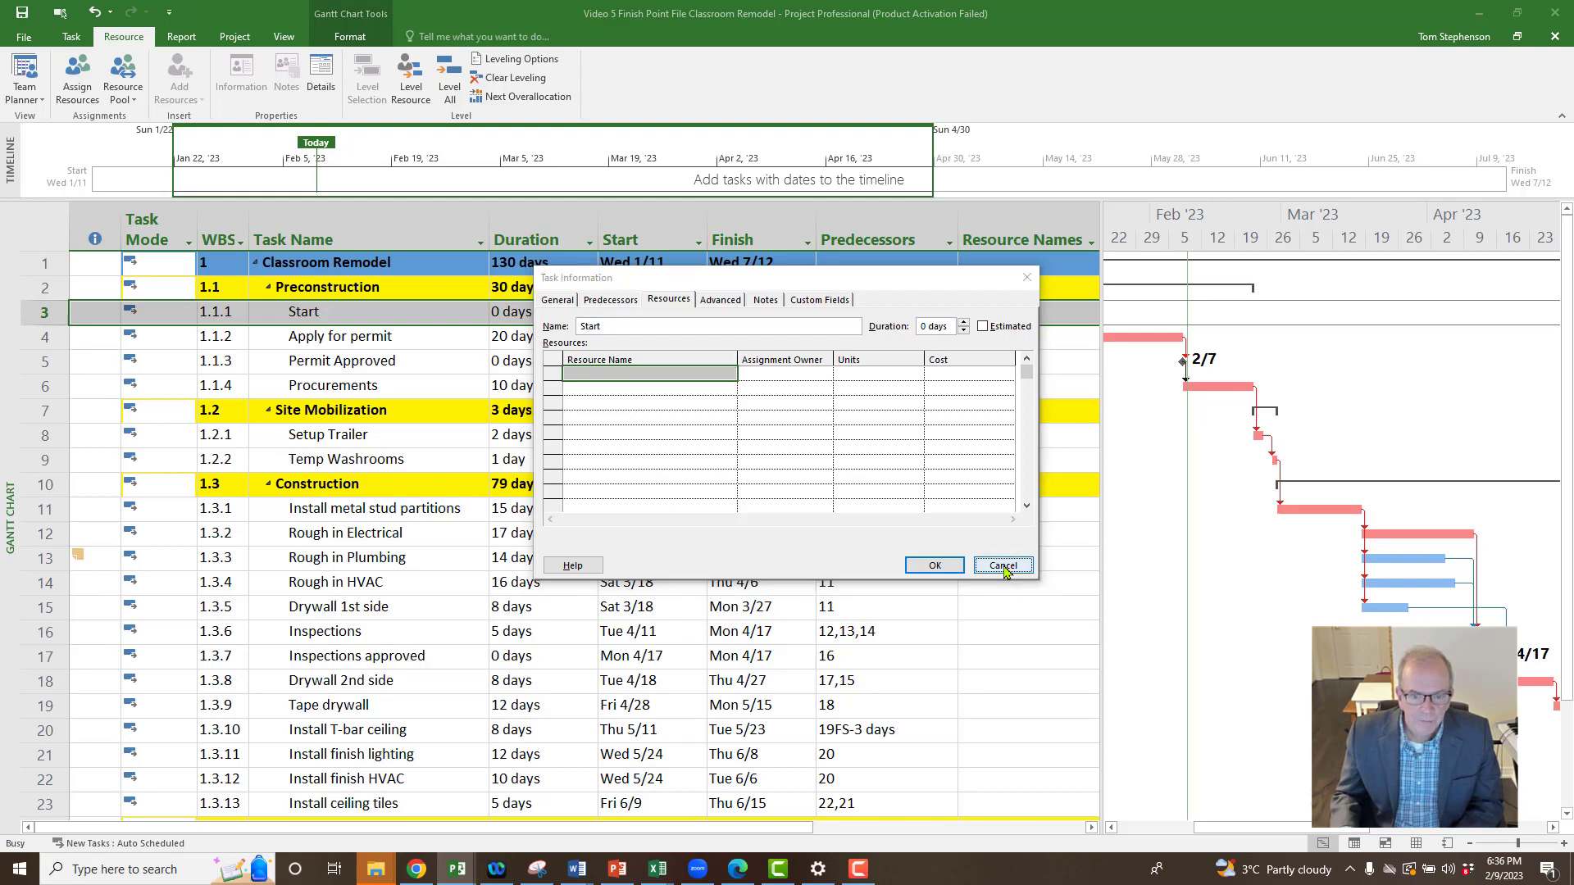
{"action": "left_click", "coordinate": [1005, 569]}
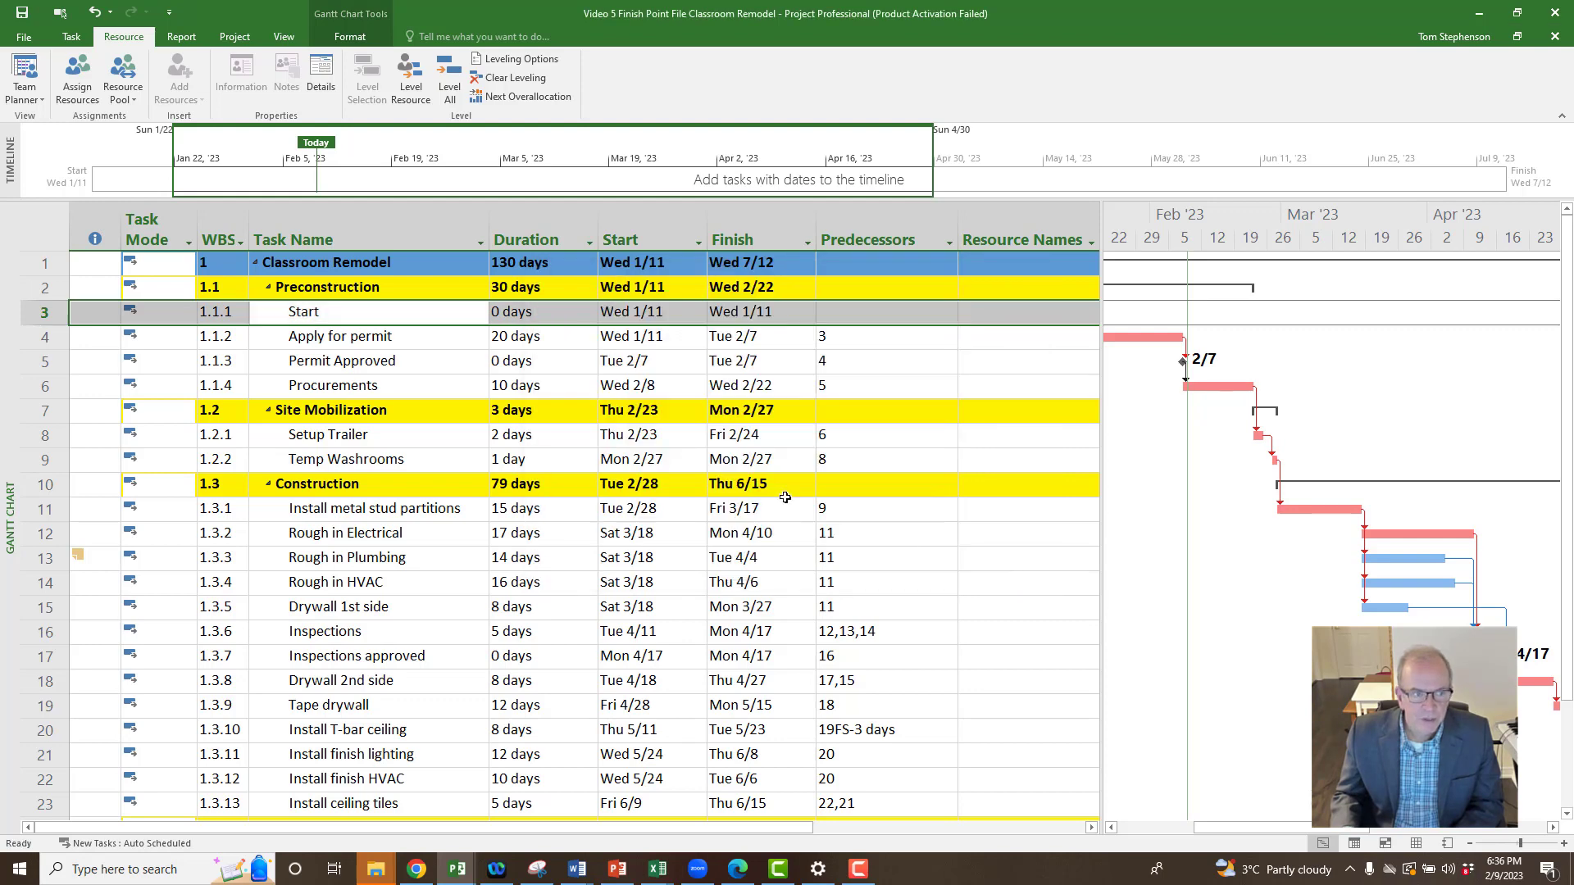
Open the Assign Resources dialog, place it over the Gantt bars, and narrow the task table to end at Predecessors.
{"action": "left_click", "coordinate": [70, 93]}
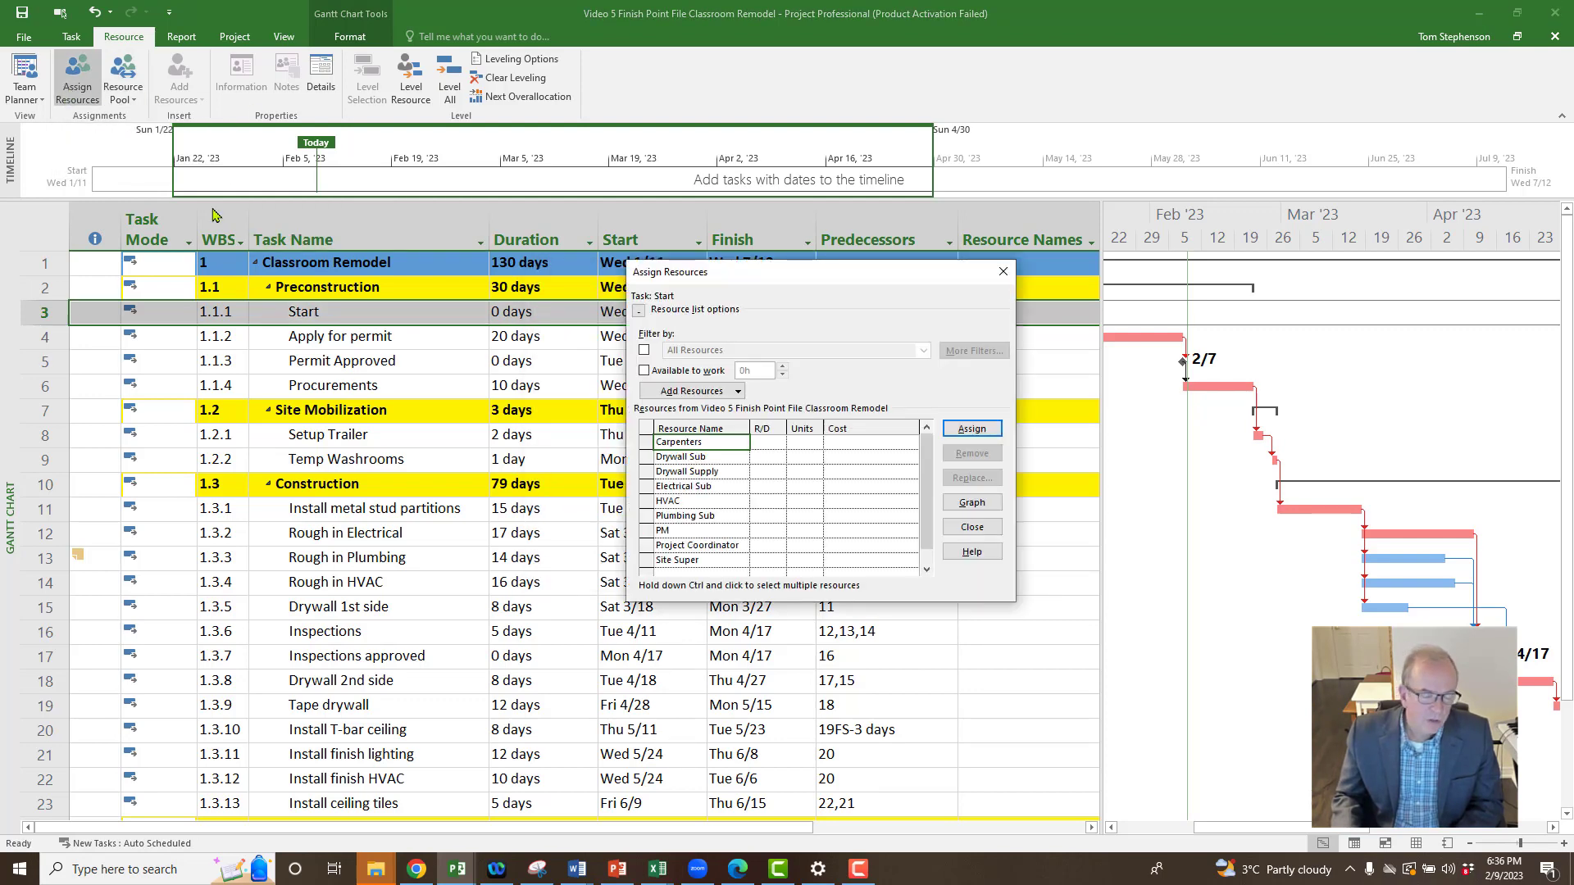
{"action": "left_click_drag", "start_coordinate": [777, 276], "coordinate": [1149, 226]}
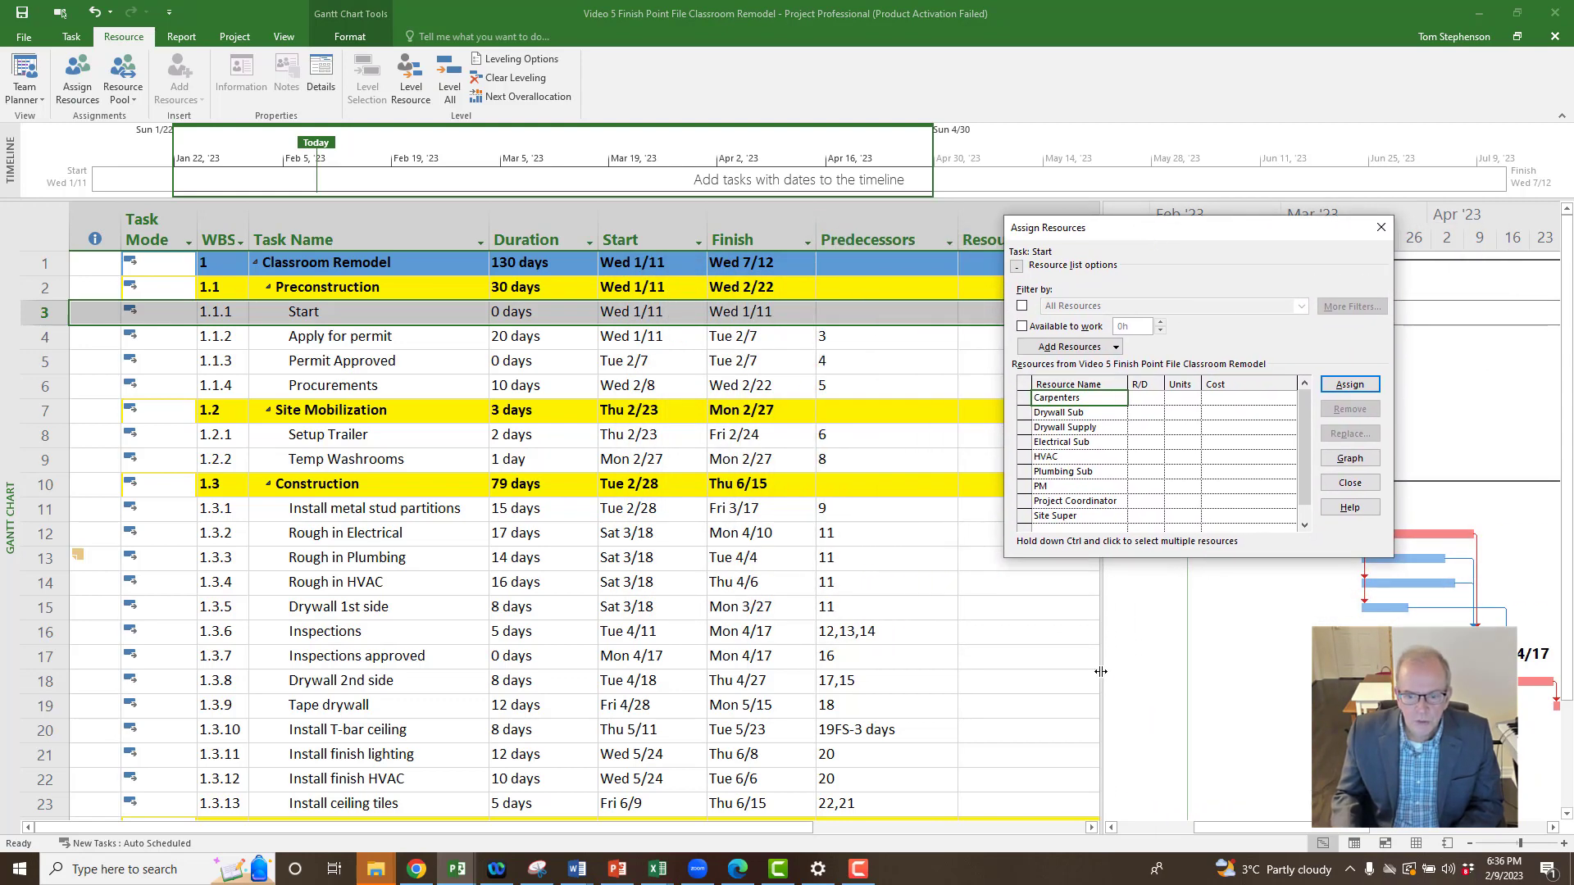
{"action": "left_click_drag", "start_coordinate": [1101, 668], "coordinate": [943, 669]}
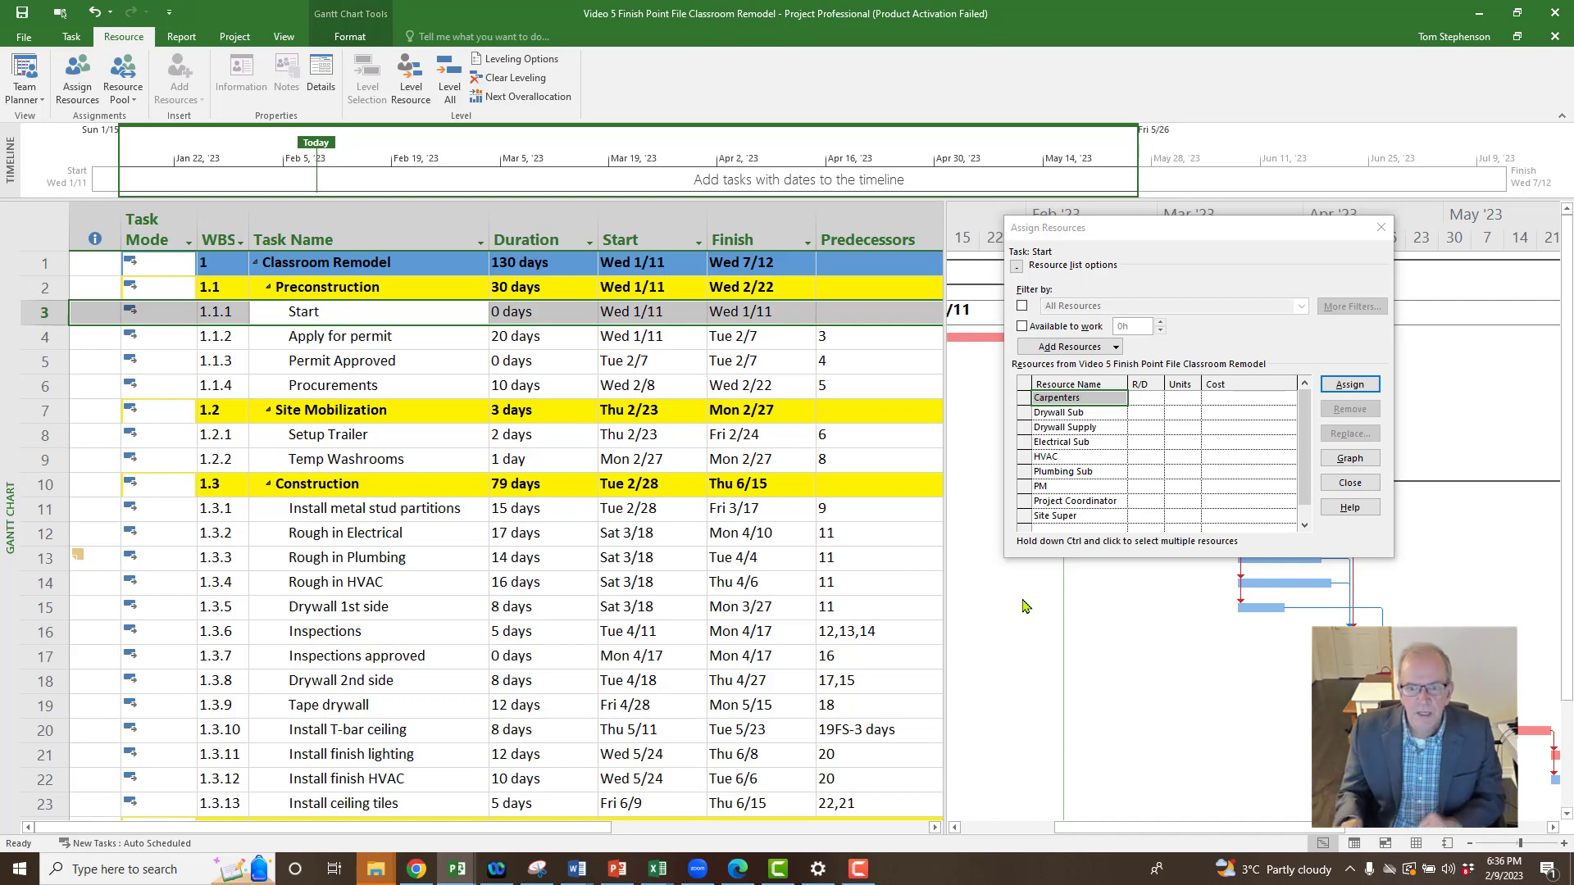
{"action": "left_click_drag", "start_coordinate": [1156, 228], "coordinate": [1167, 159]}
Assign PM to the Preconstruction summary task at 20% units.
{"action": "left_click", "coordinate": [369, 287]}
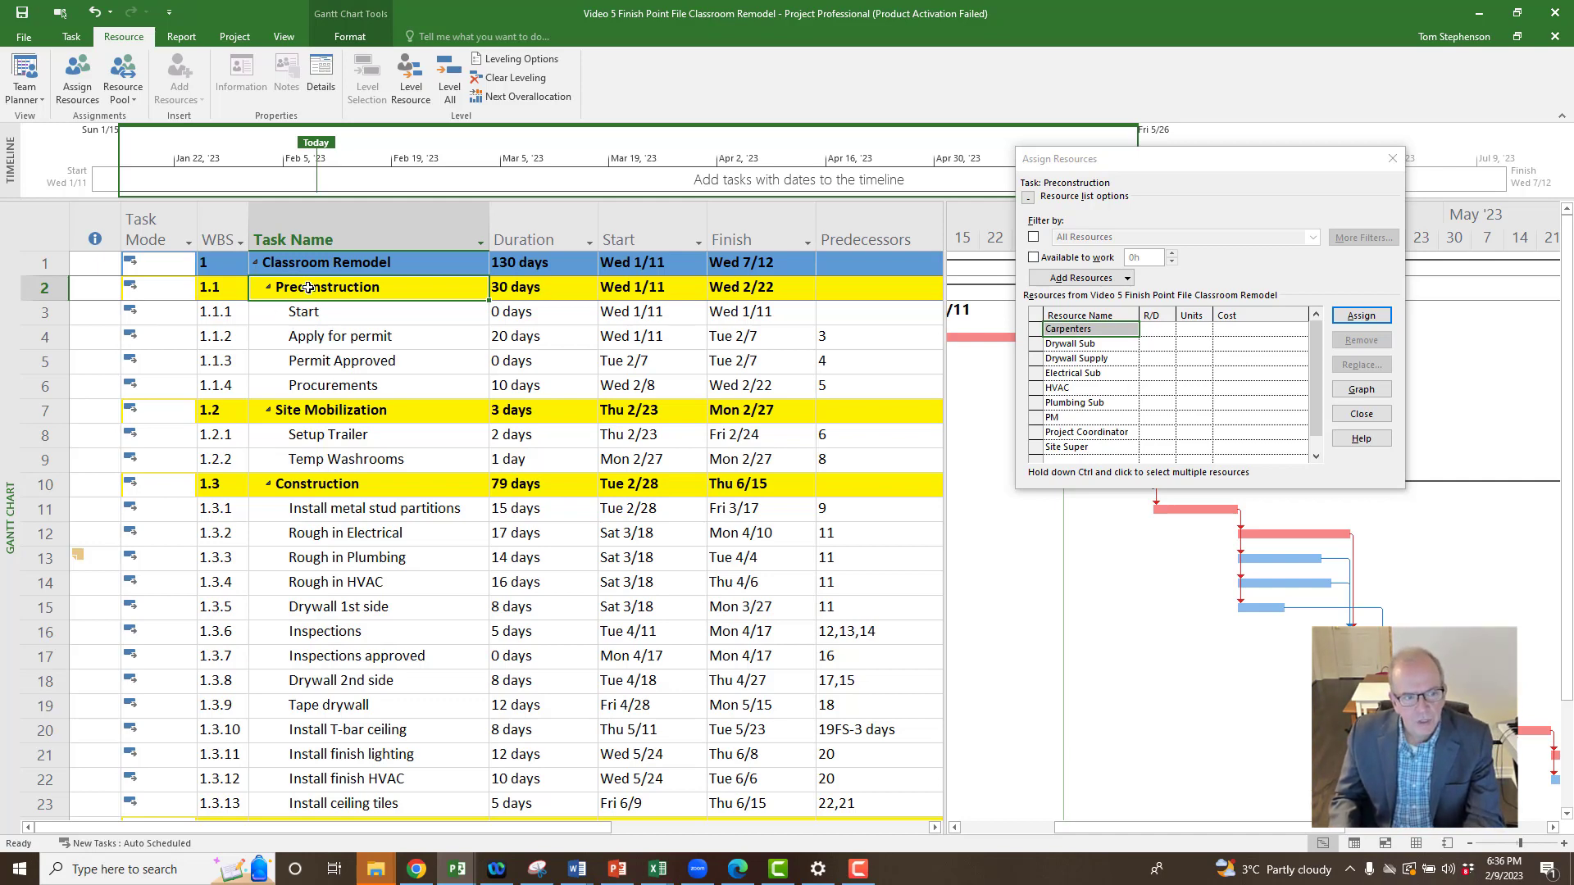
{"action": "left_click", "coordinate": [1065, 419]}
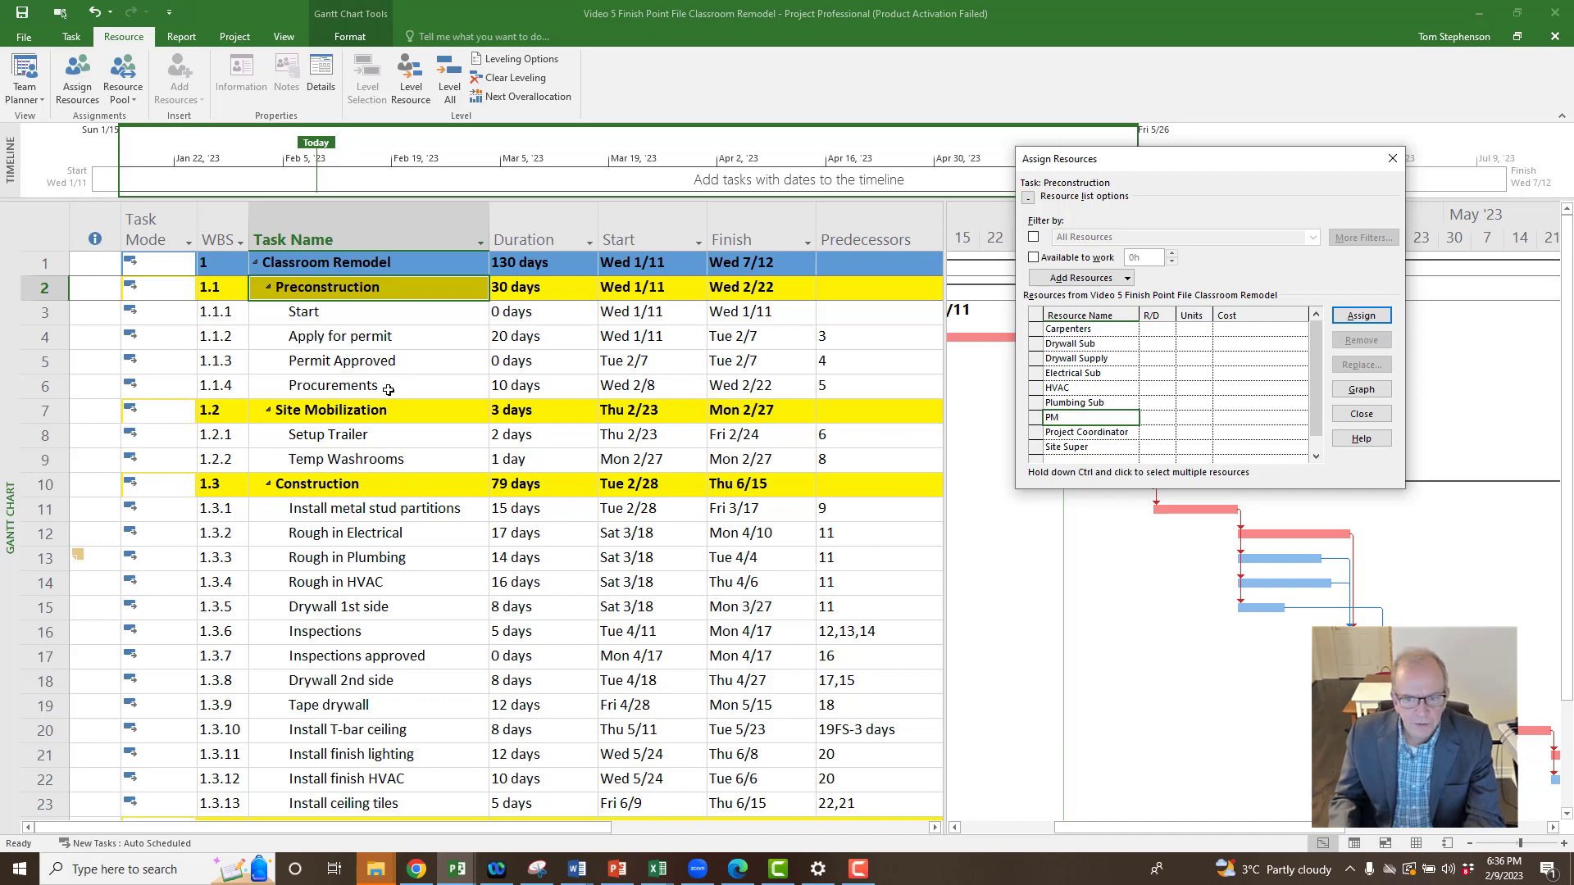
{"action": "left_click", "coordinate": [1194, 420]}
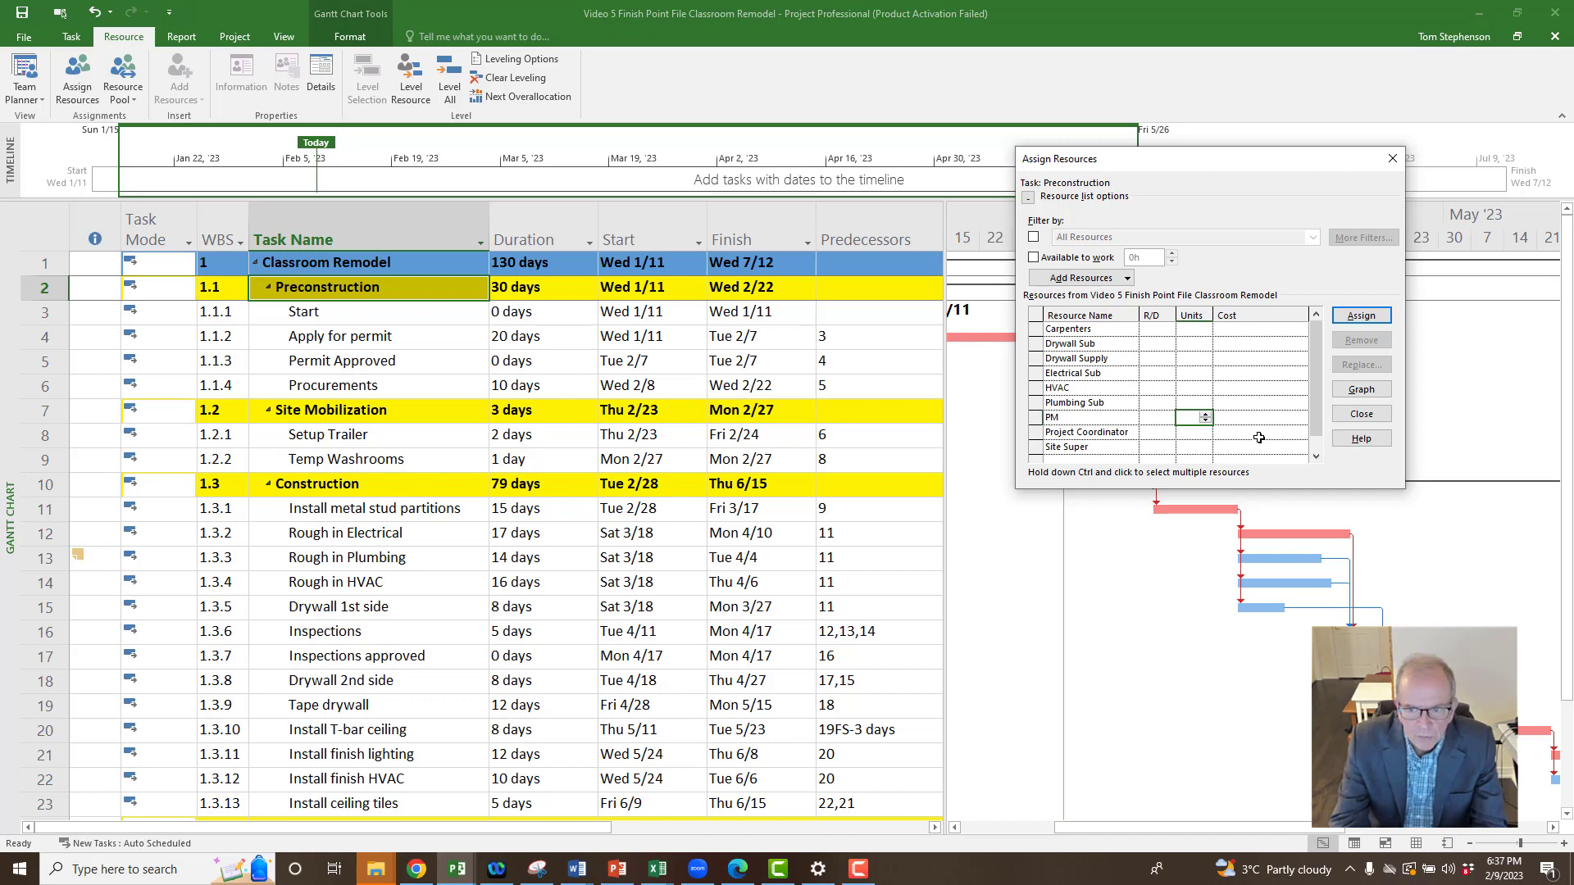
{"action": "type", "text": "3"}
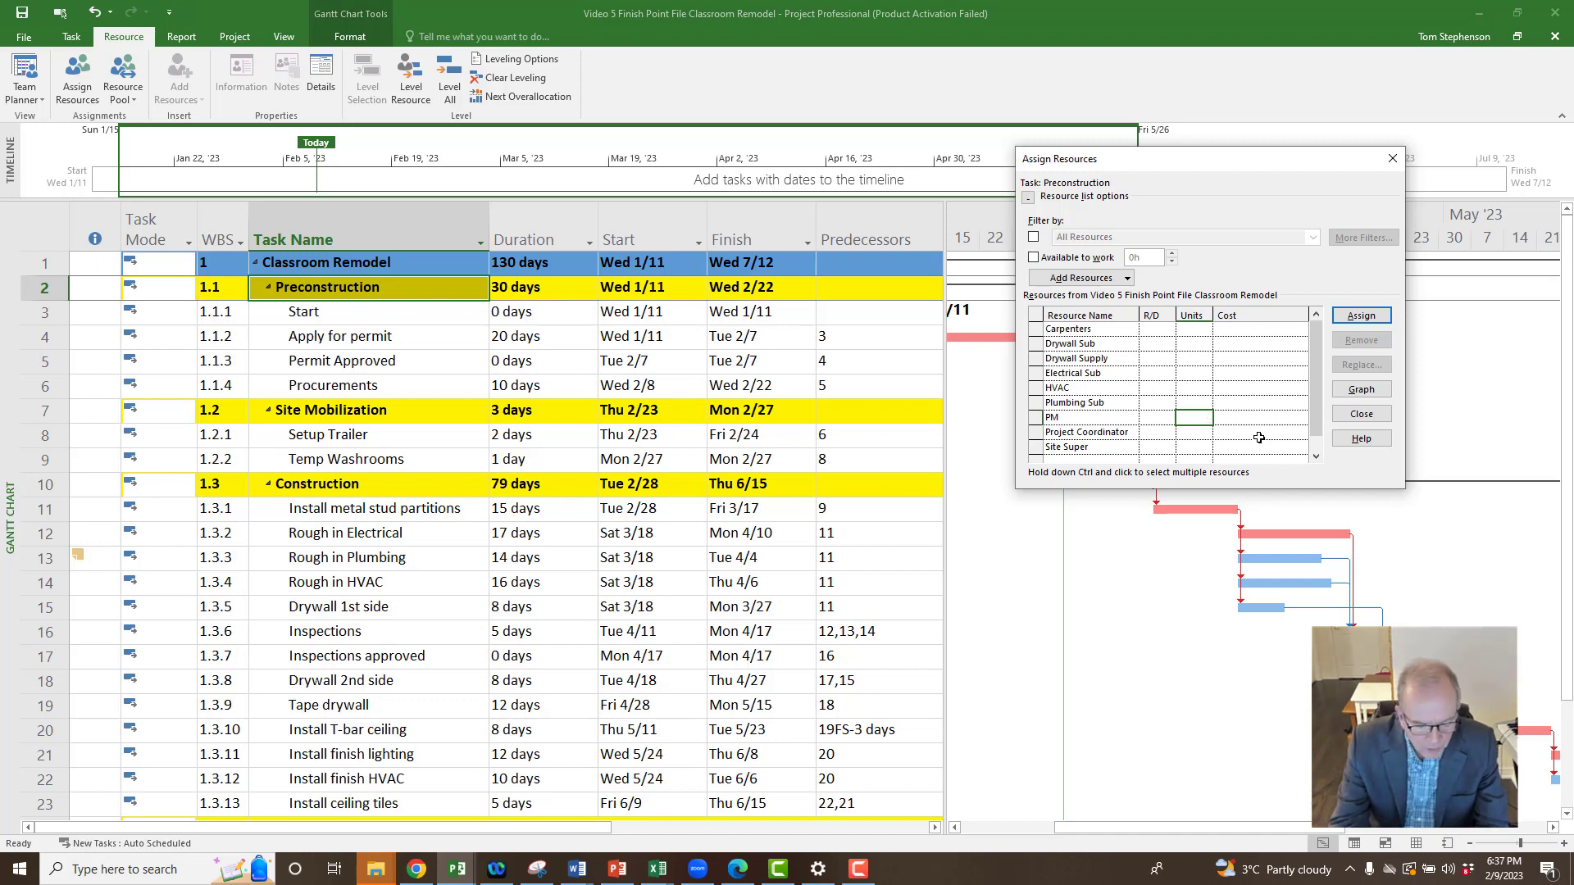
{"action": "type", "text": "20"}
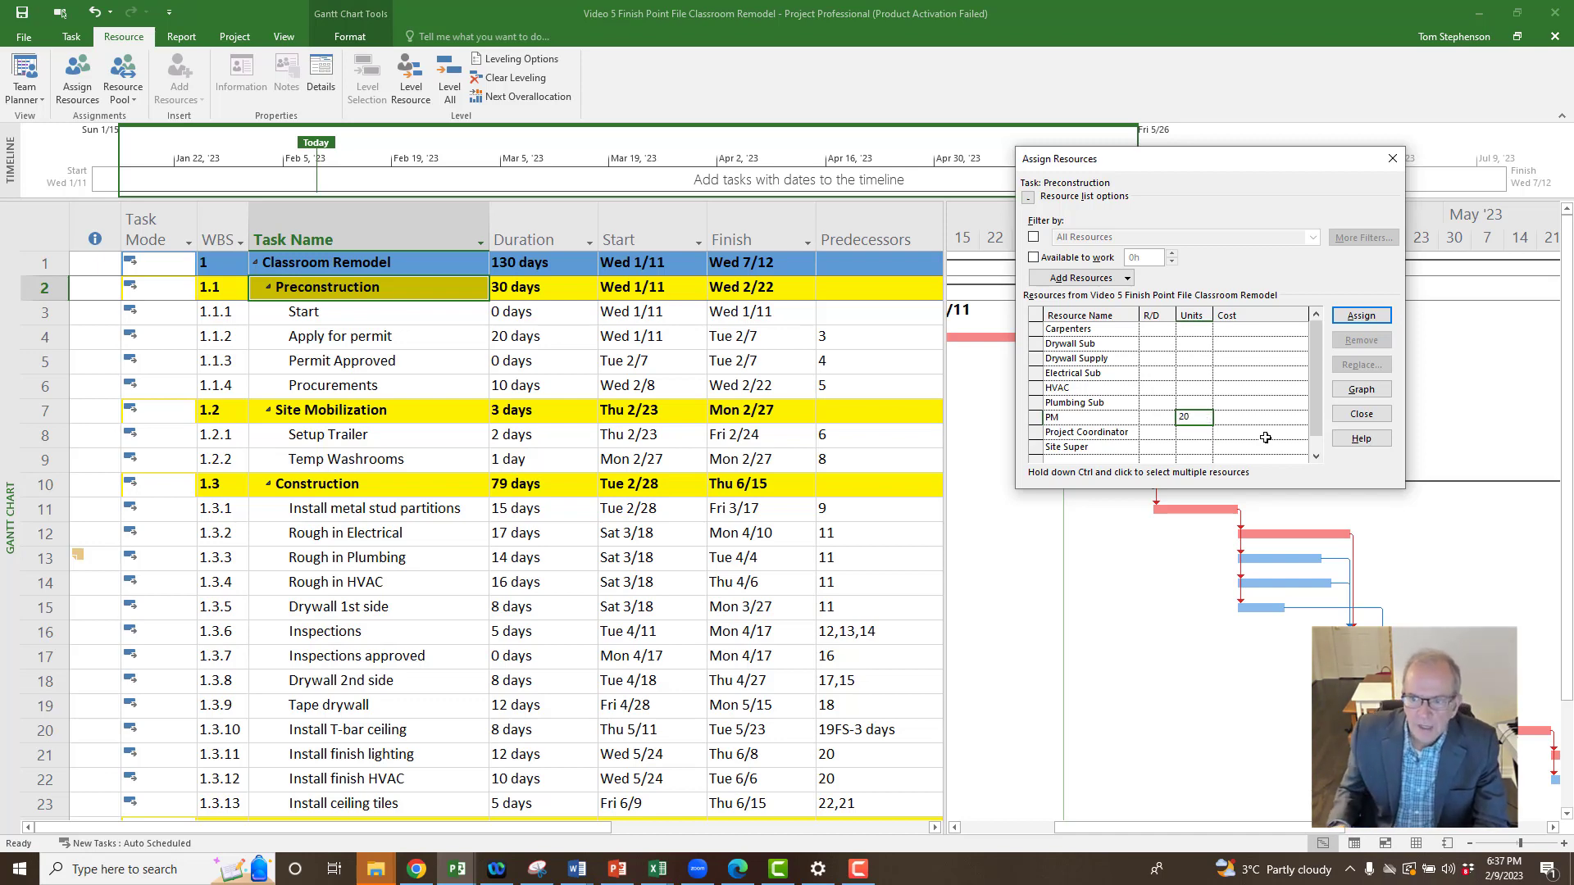
{"action": "left_click", "coordinate": [1351, 315]}
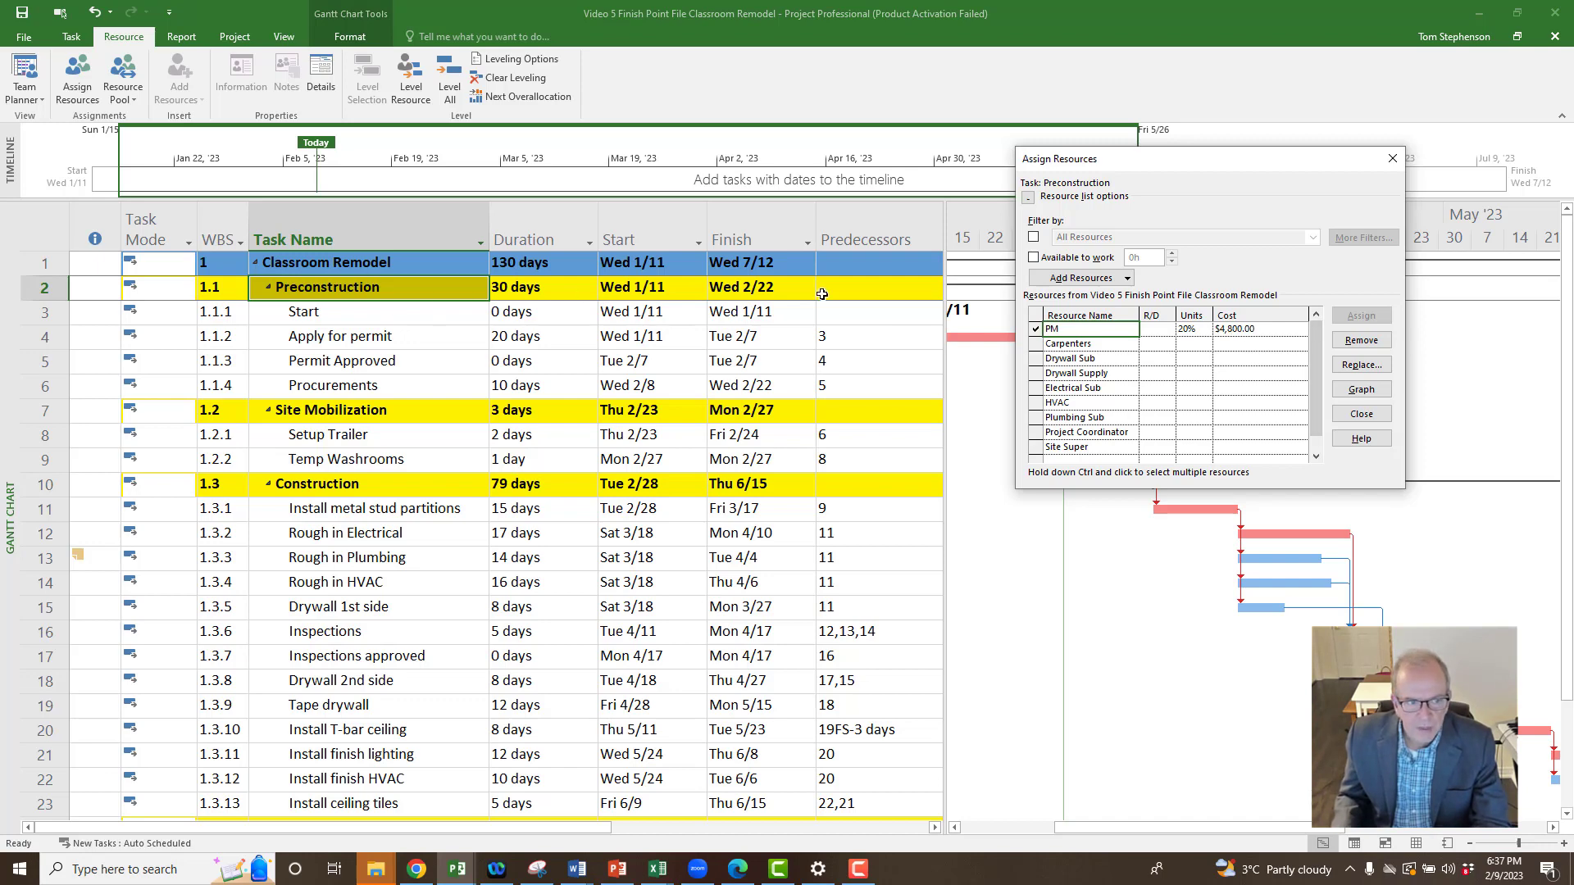
Assign PM at 20% and Site Super at 100% units to the Site Mobilization summary task.
{"action": "left_click", "coordinate": [329, 411]}
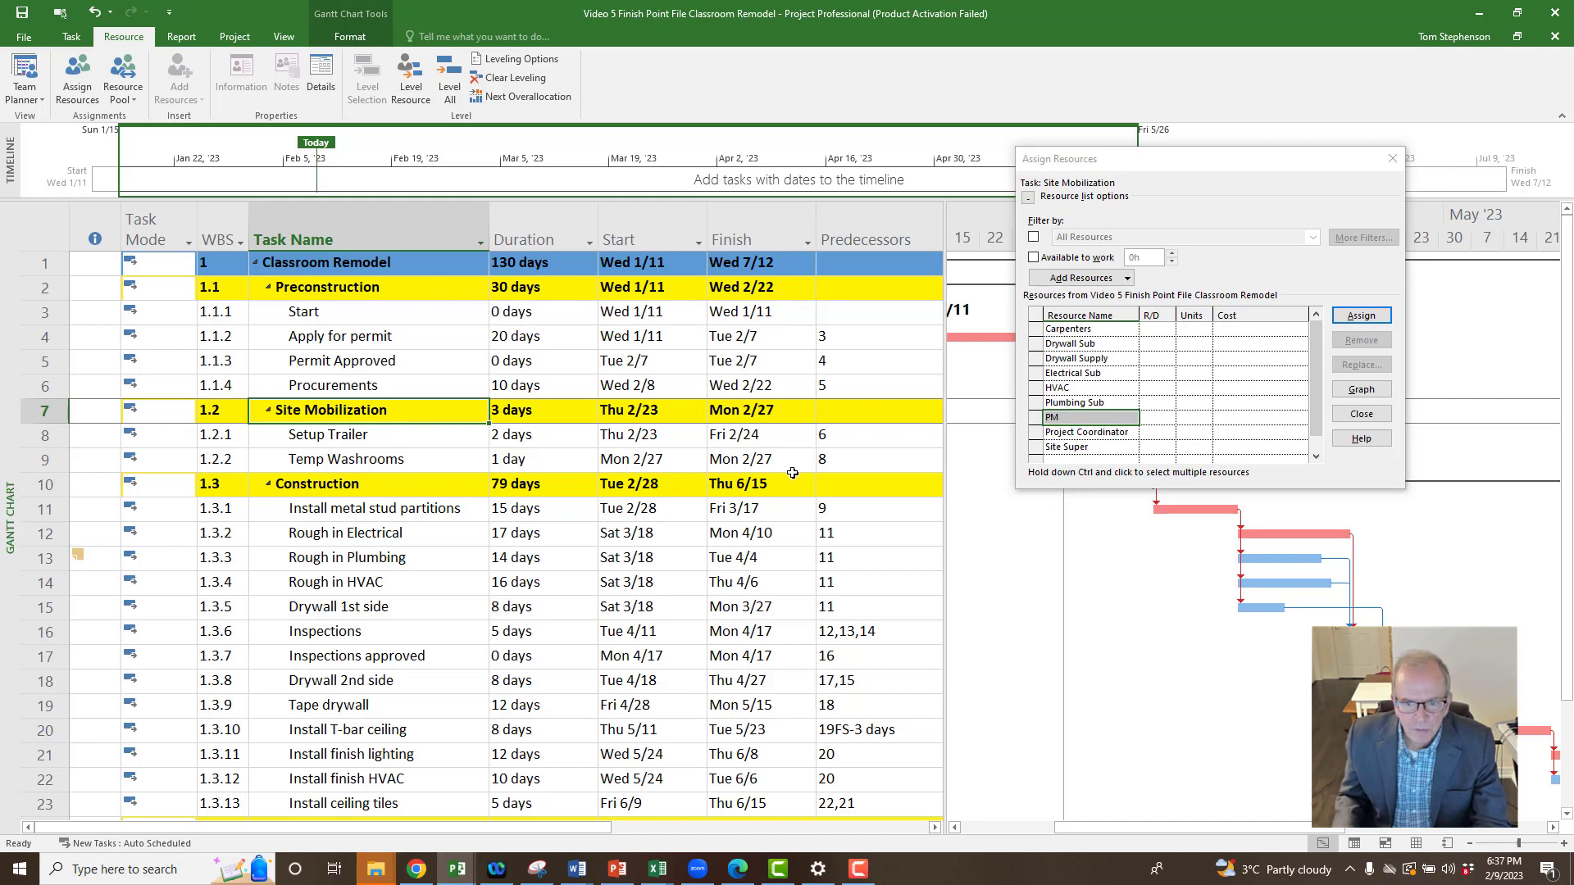
{"action": "left_click", "coordinate": [1194, 418]}
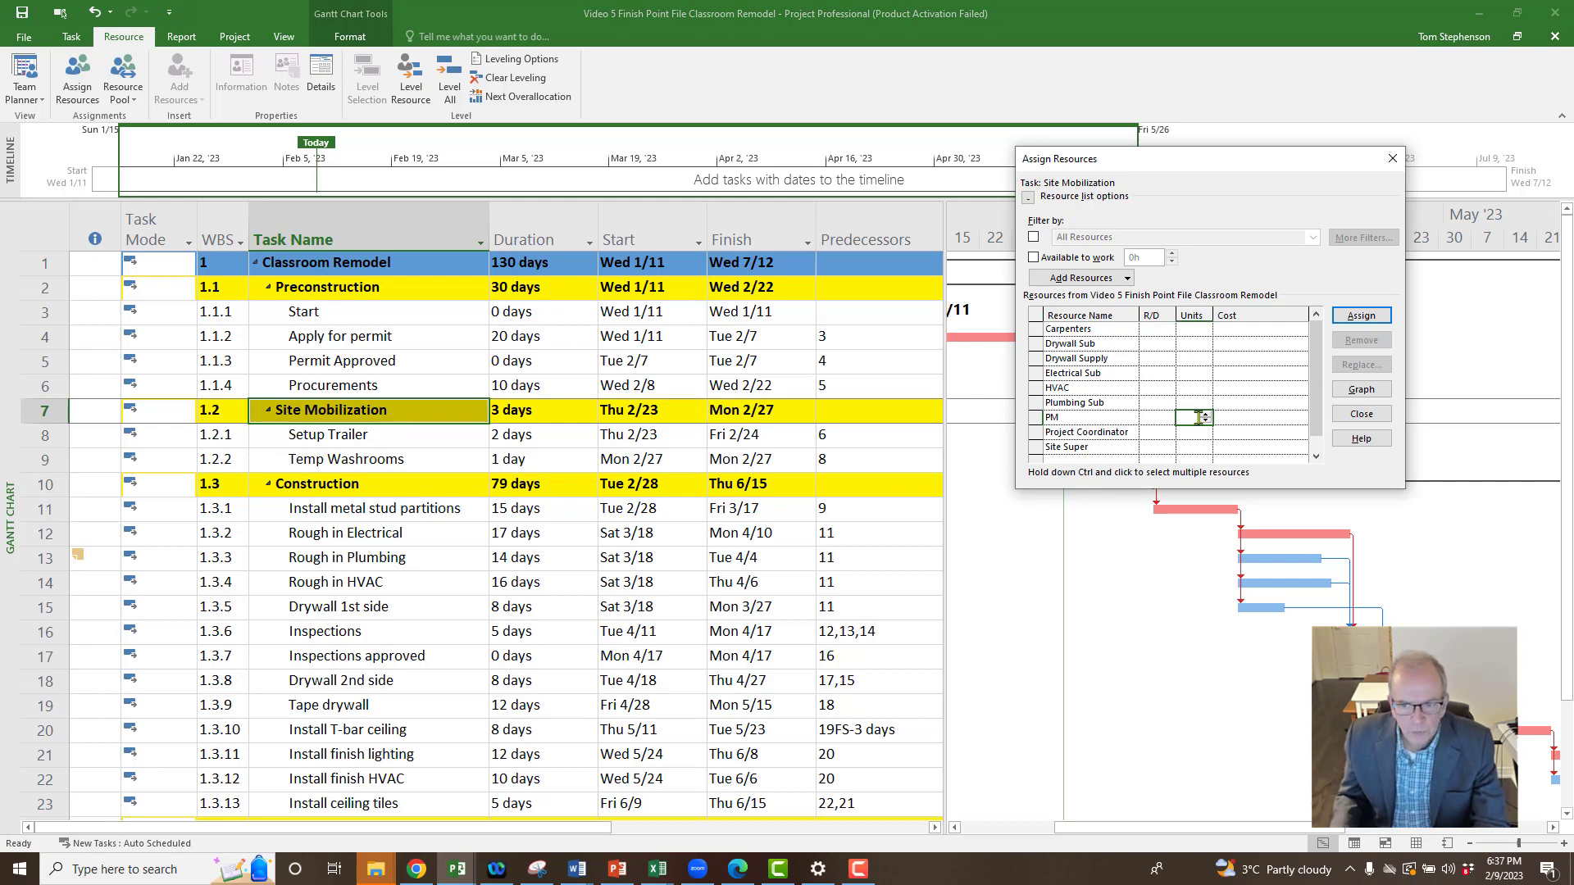
{"action": "type", "text": "20"}
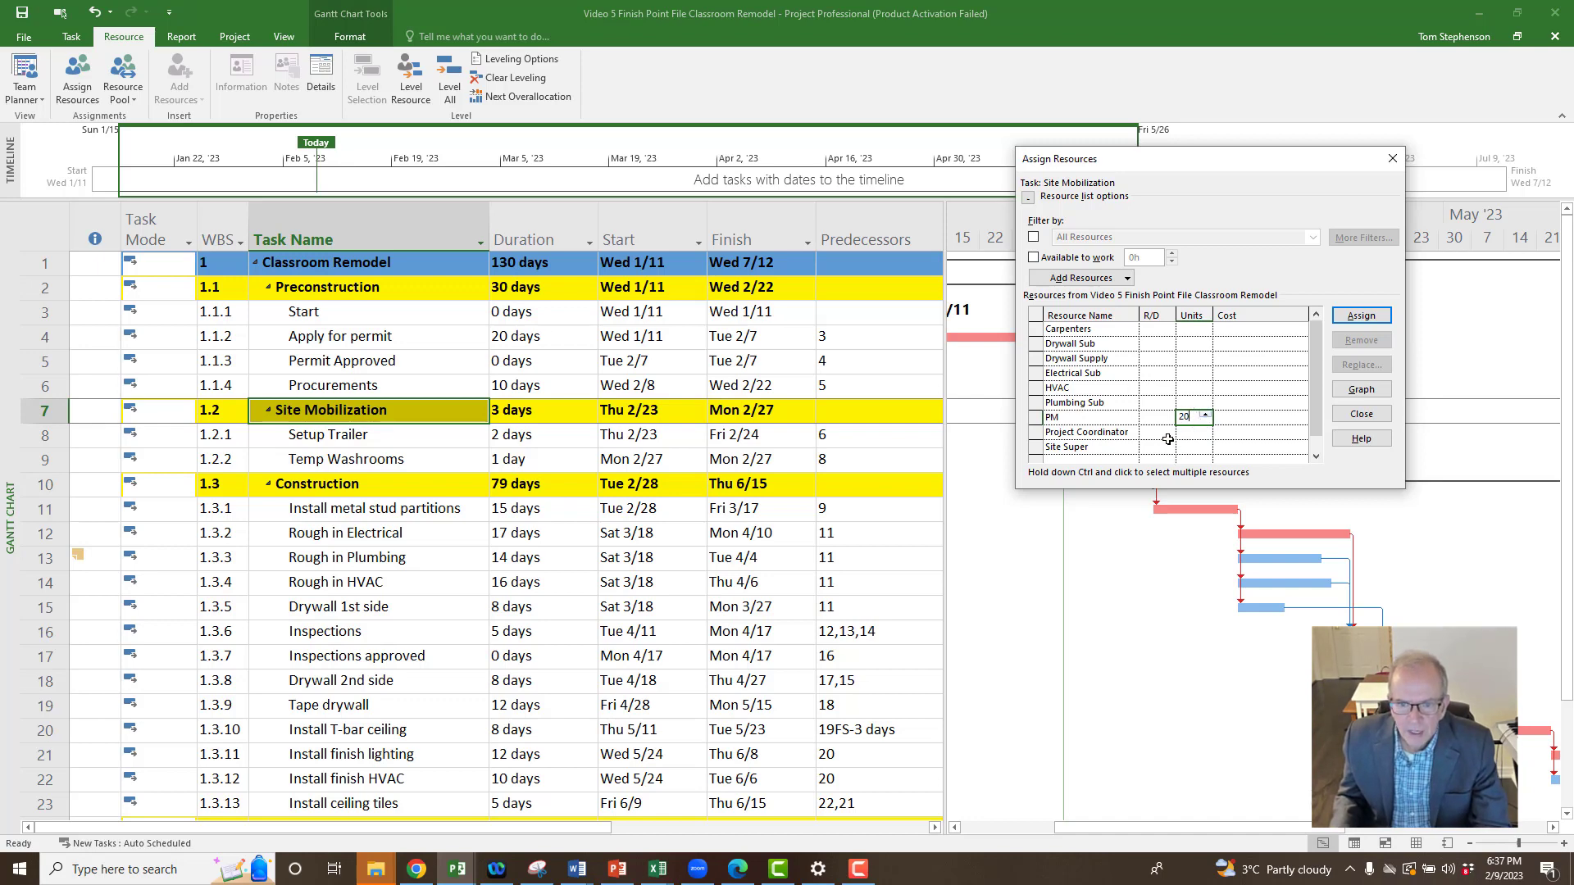
{"action": "left_click", "coordinate": [1190, 447]}
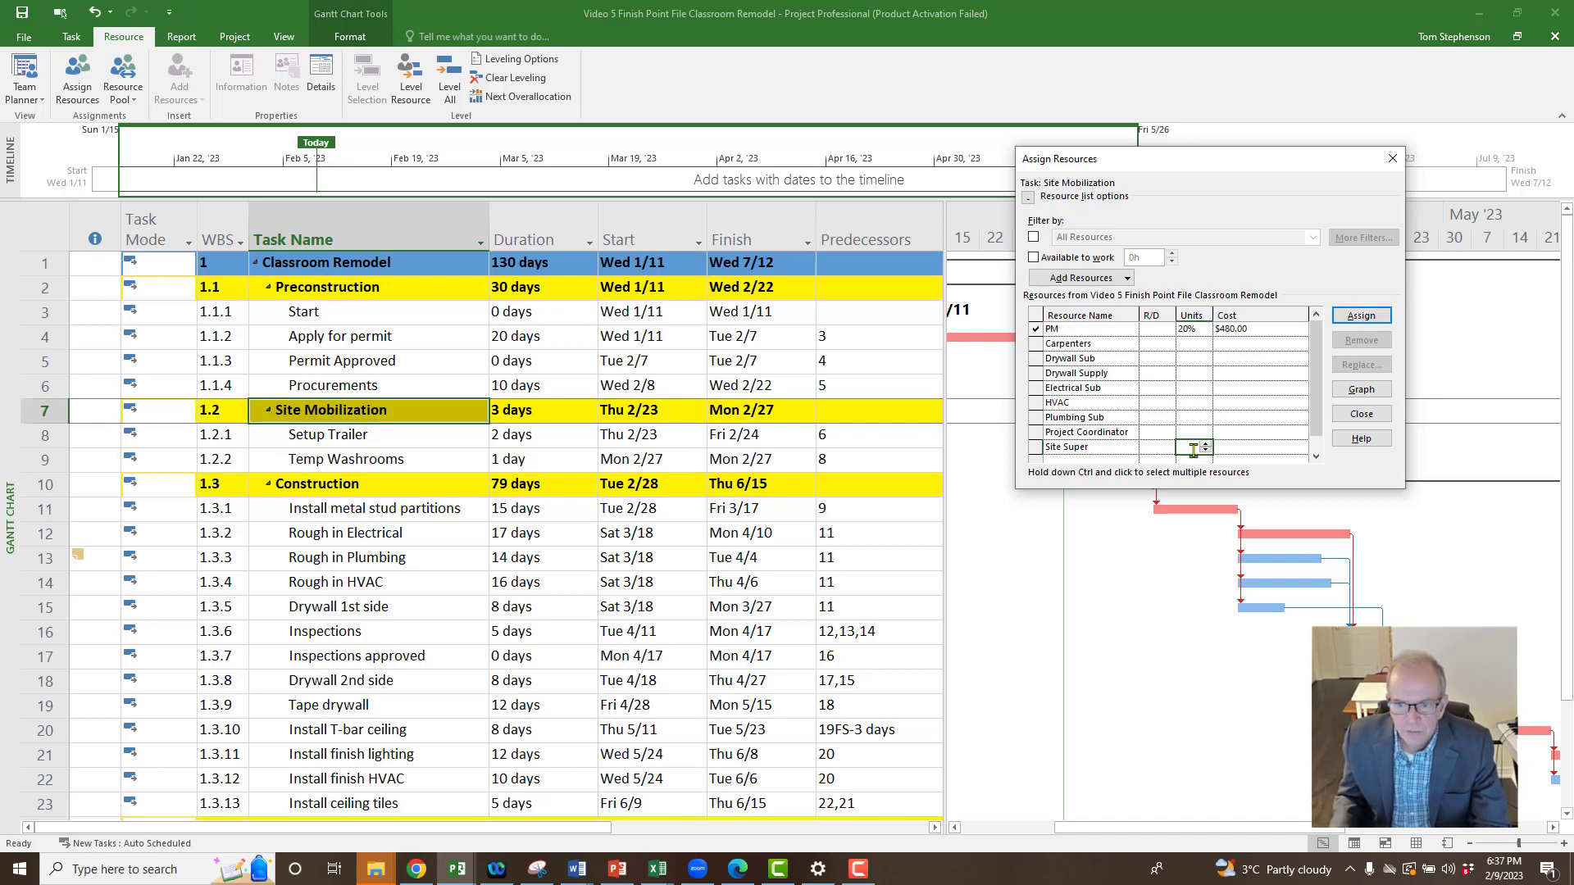
{"action": "left_click", "coordinate": [1205, 443]}
{"action": "left_click", "coordinate": [1353, 319]}
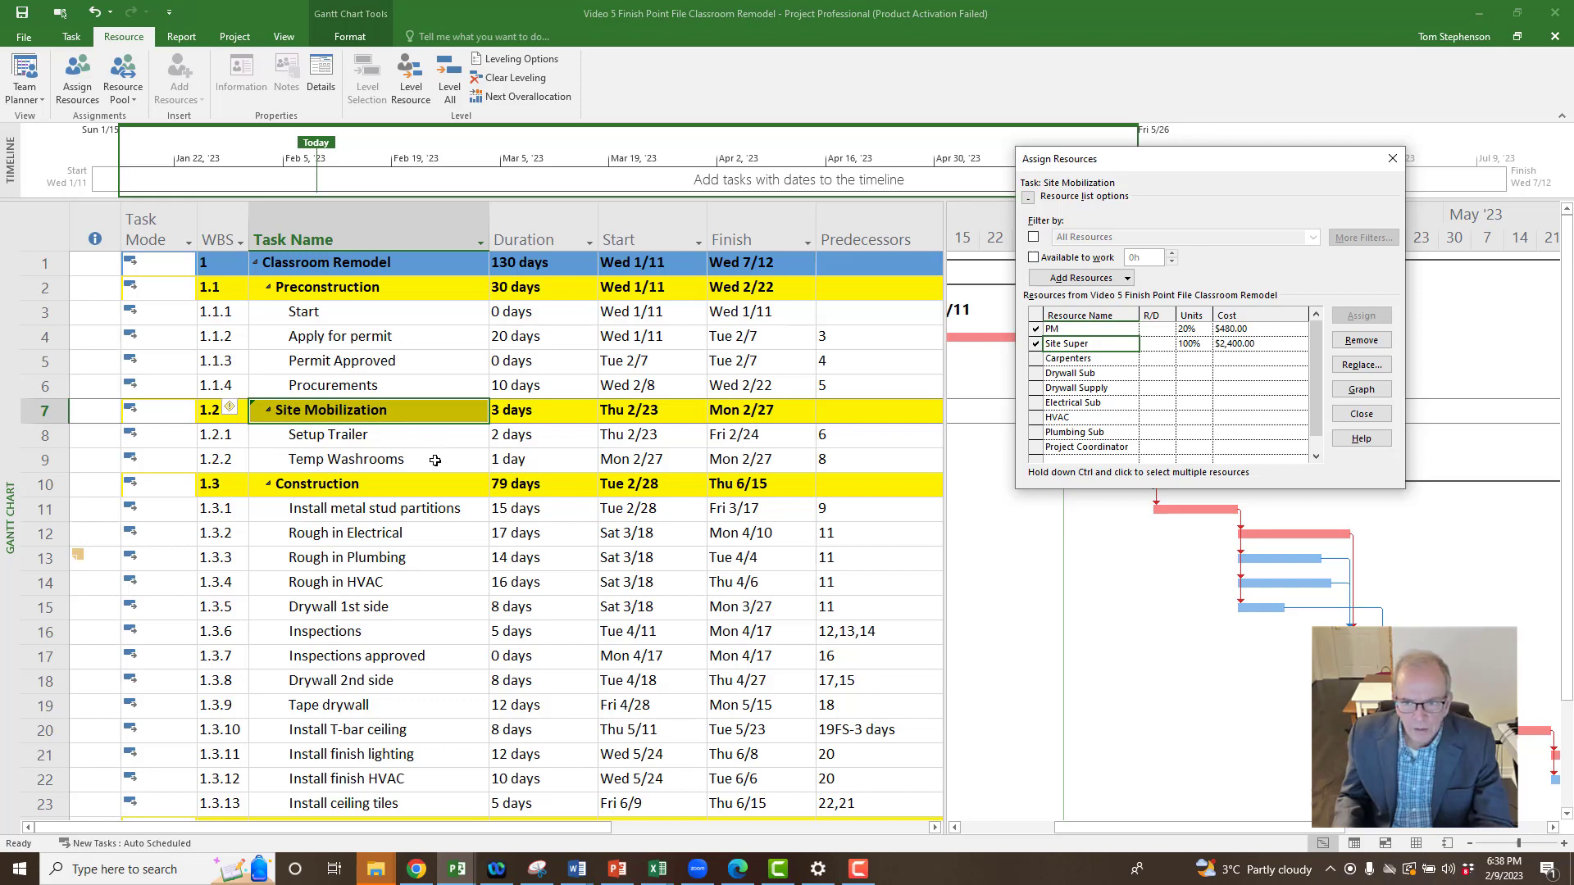
Assign PM at 50% and Site Super at 100% units to the Construction summary task.
{"action": "left_click", "coordinate": [454, 513]}
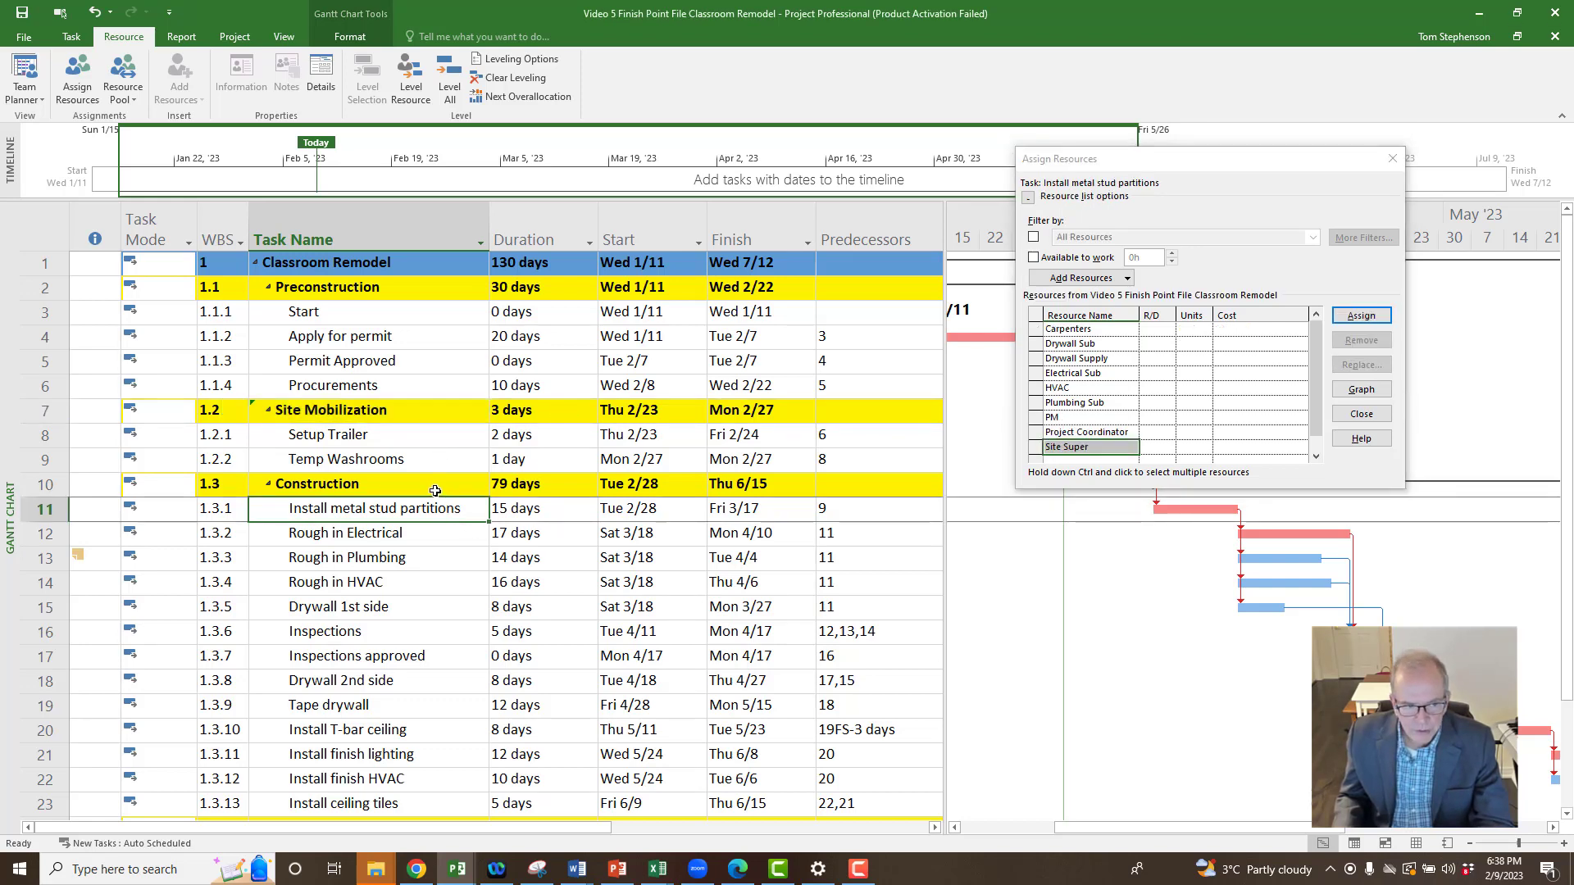
{"action": "left_click", "coordinate": [435, 490]}
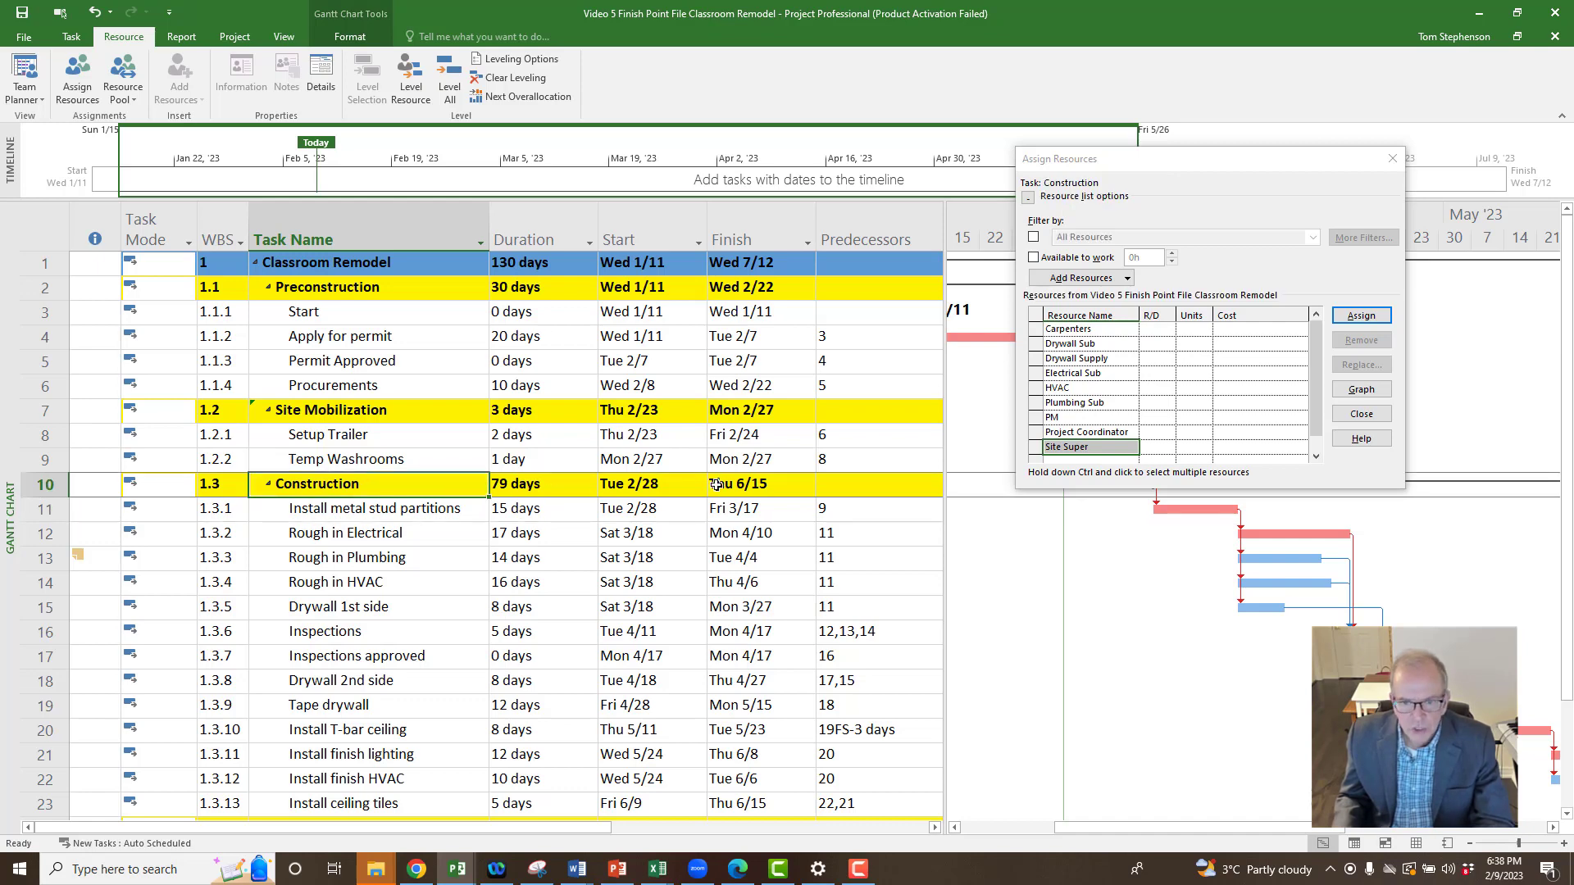
{"action": "left_click", "coordinate": [1195, 422]}
{"action": "type", "text": "50"}
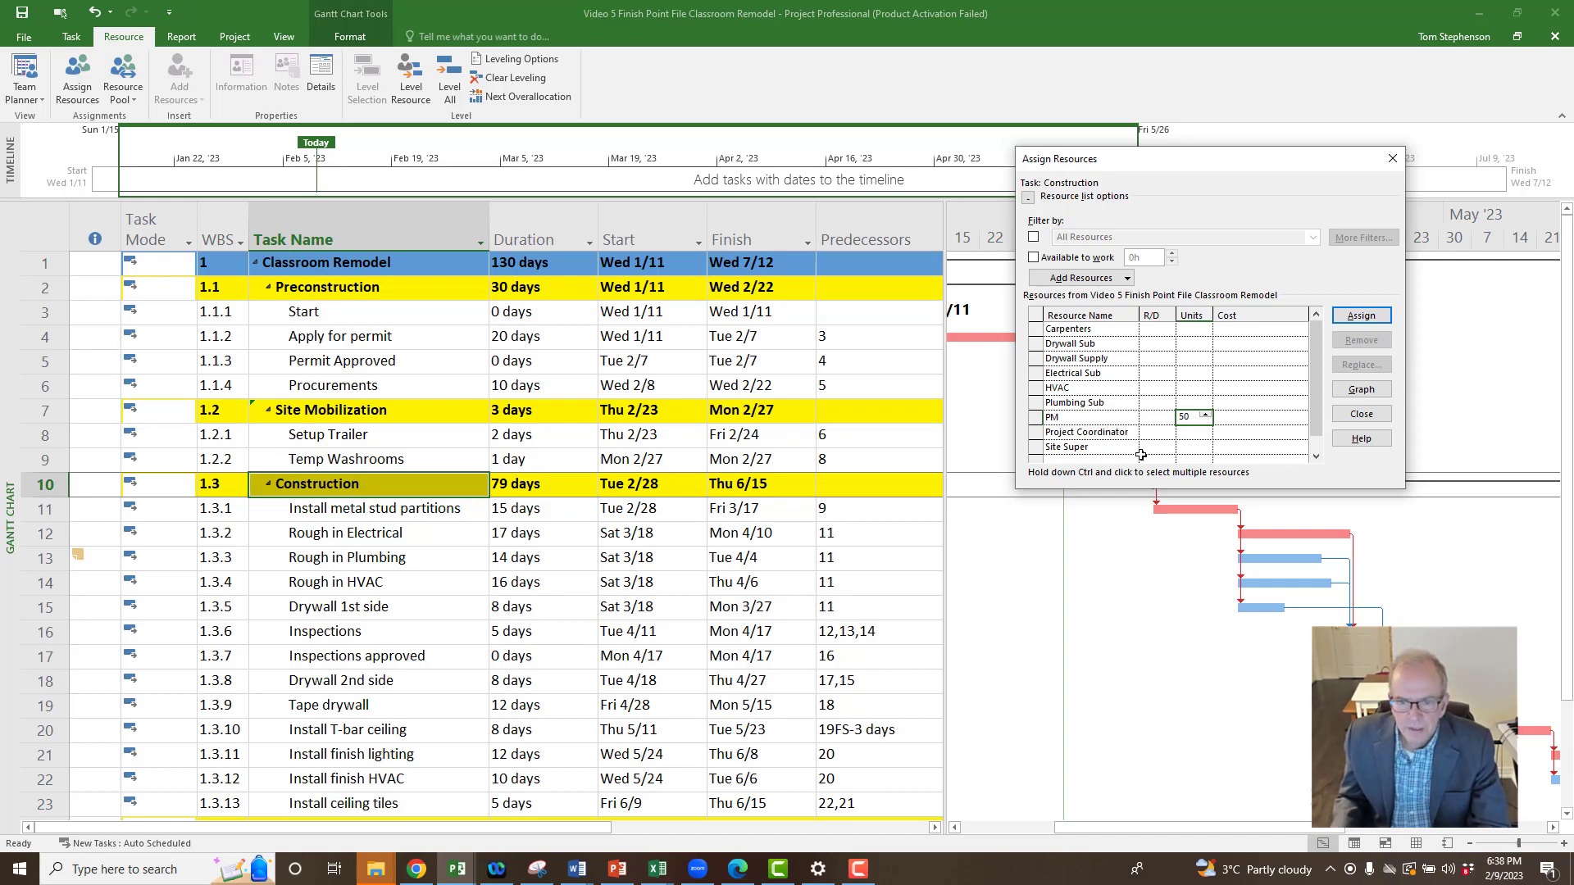
{"action": "left_click", "coordinate": [1188, 449]}
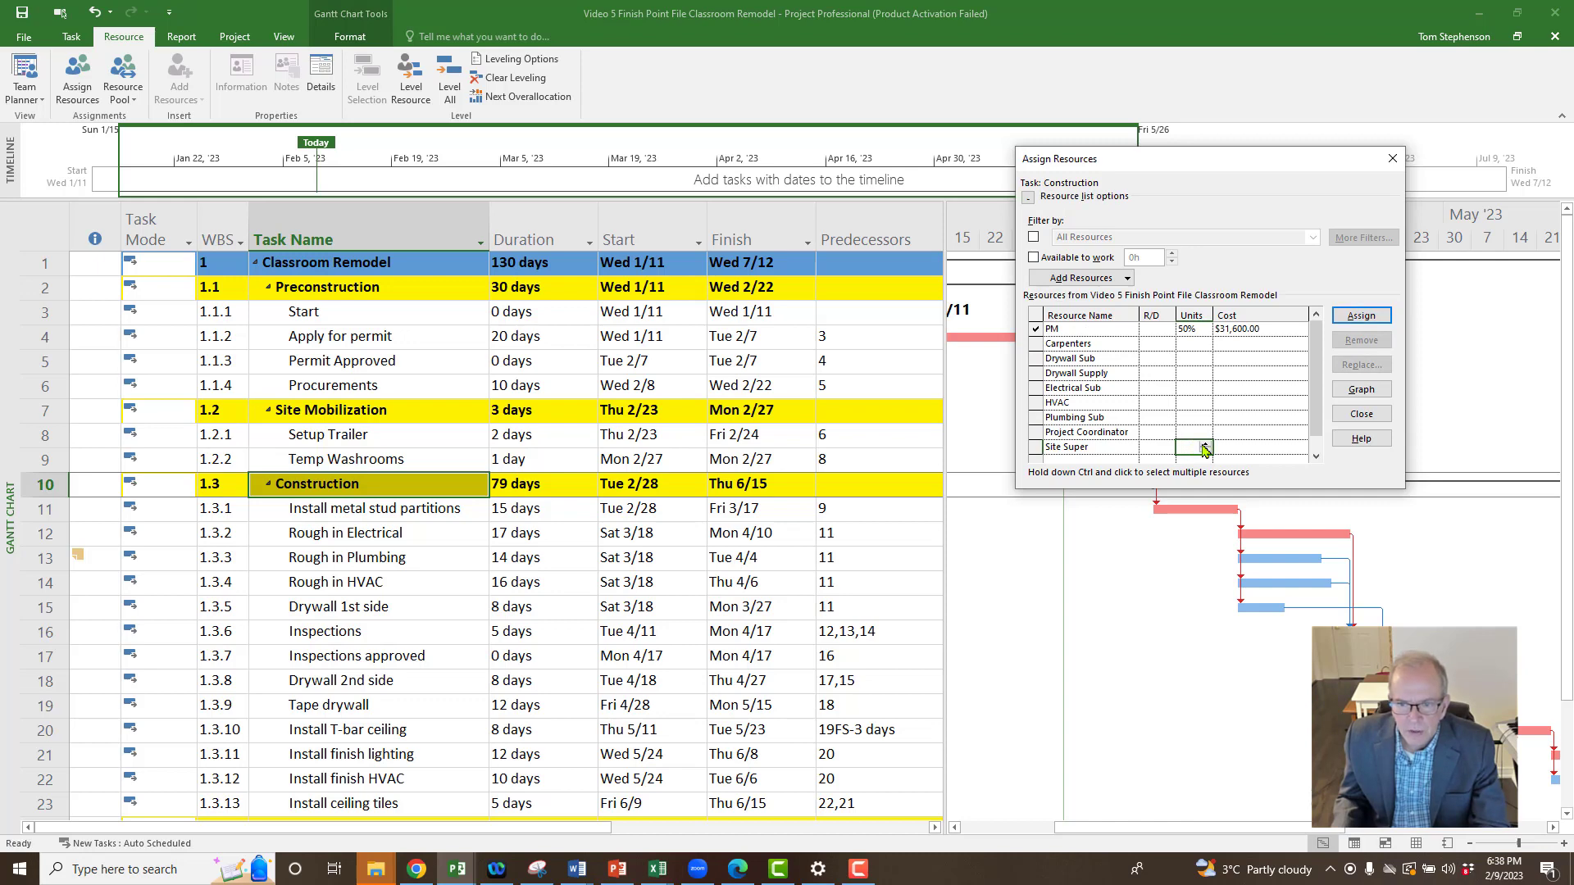
{"action": "left_click", "coordinate": [1361, 317]}
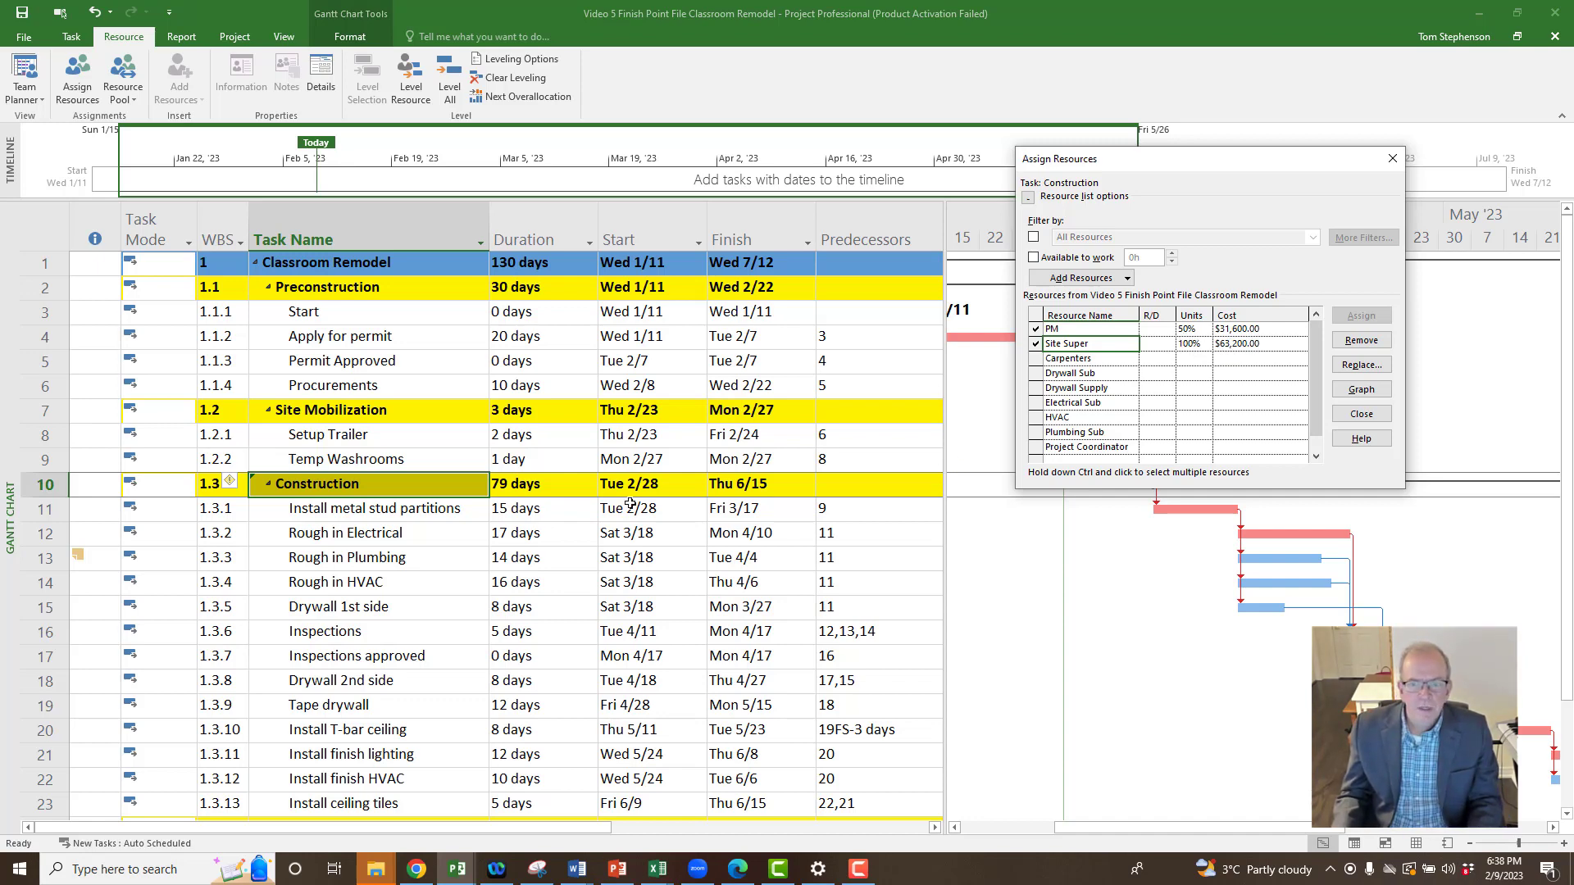
{"action": "left_click", "coordinate": [525, 490]}
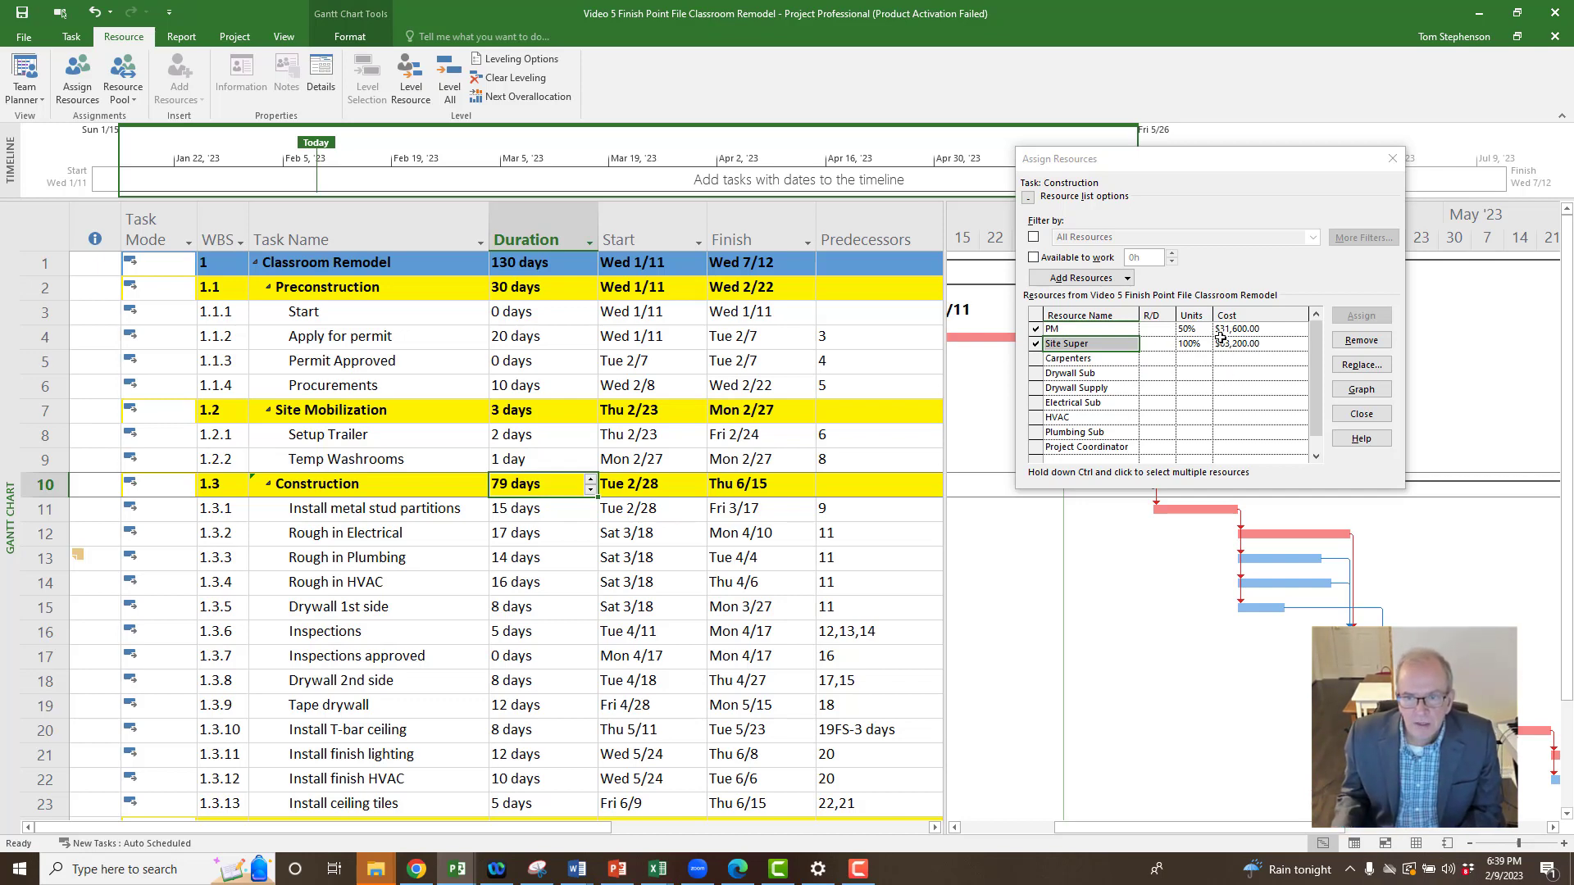
{"action": "left_click", "coordinate": [426, 510]}
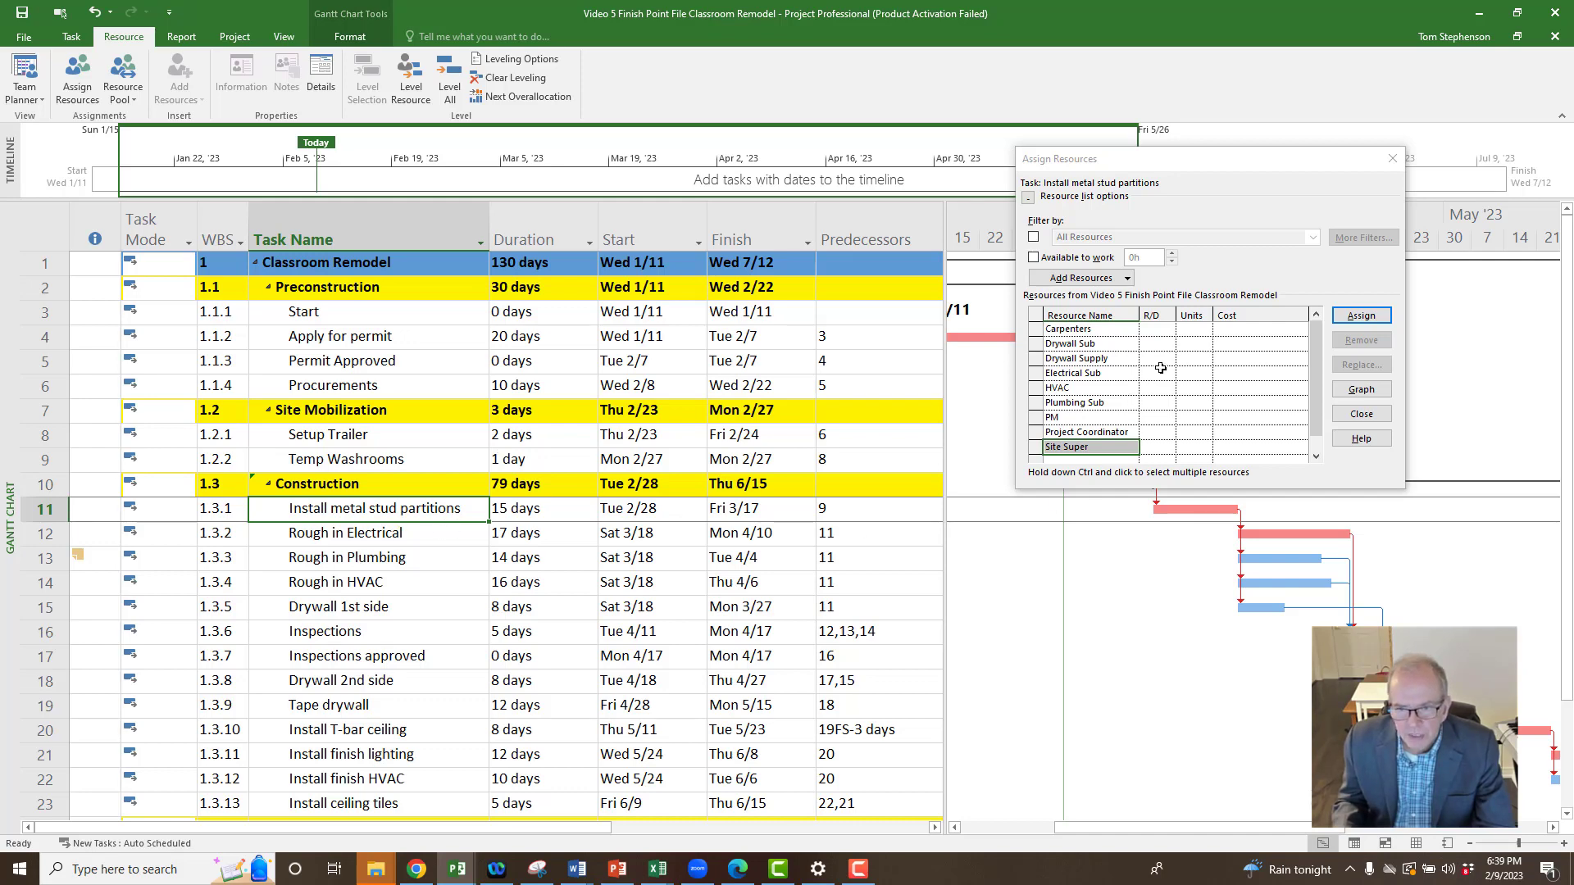
{"action": "left_click", "coordinate": [1238, 362]}
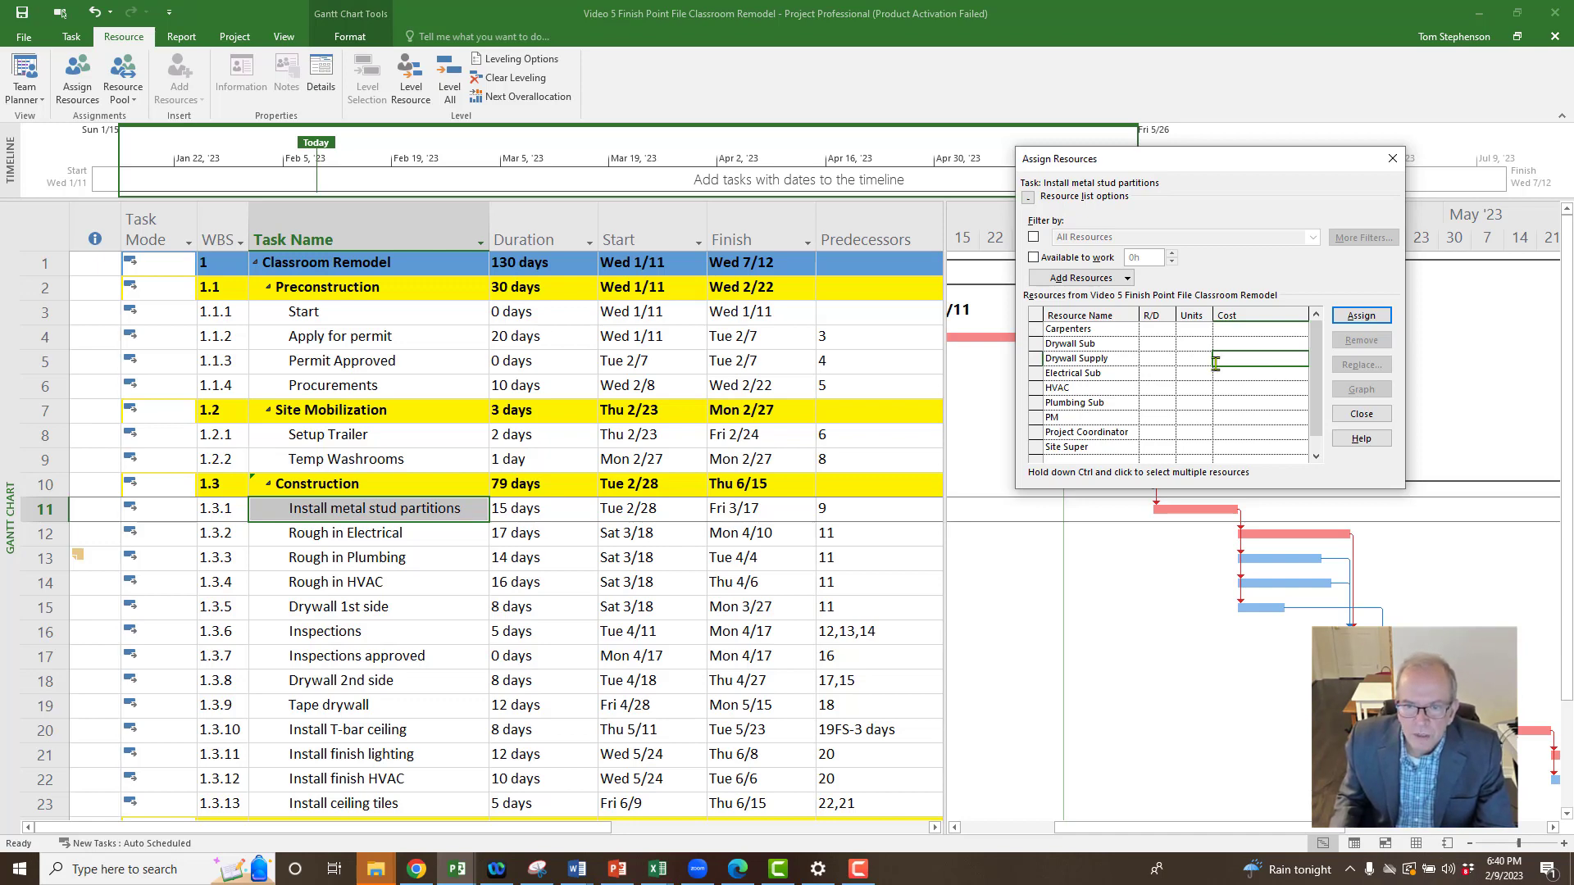
{"action": "left_click", "coordinate": [1242, 345]}
{"action": "type", "text": "2"}
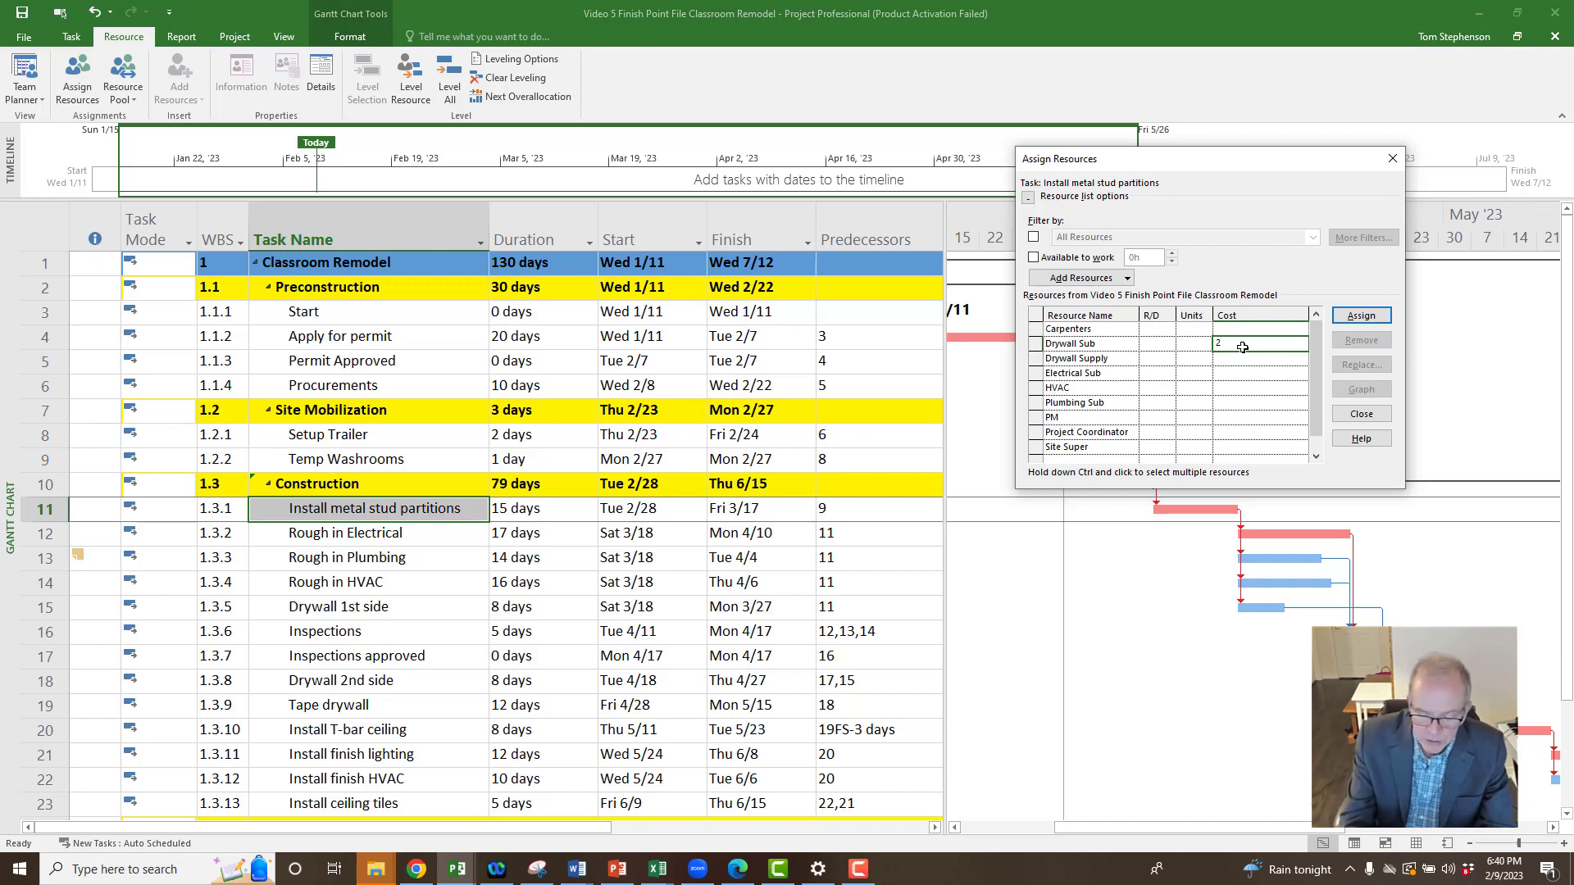
{"action": "key", "text": "BackSpace"}
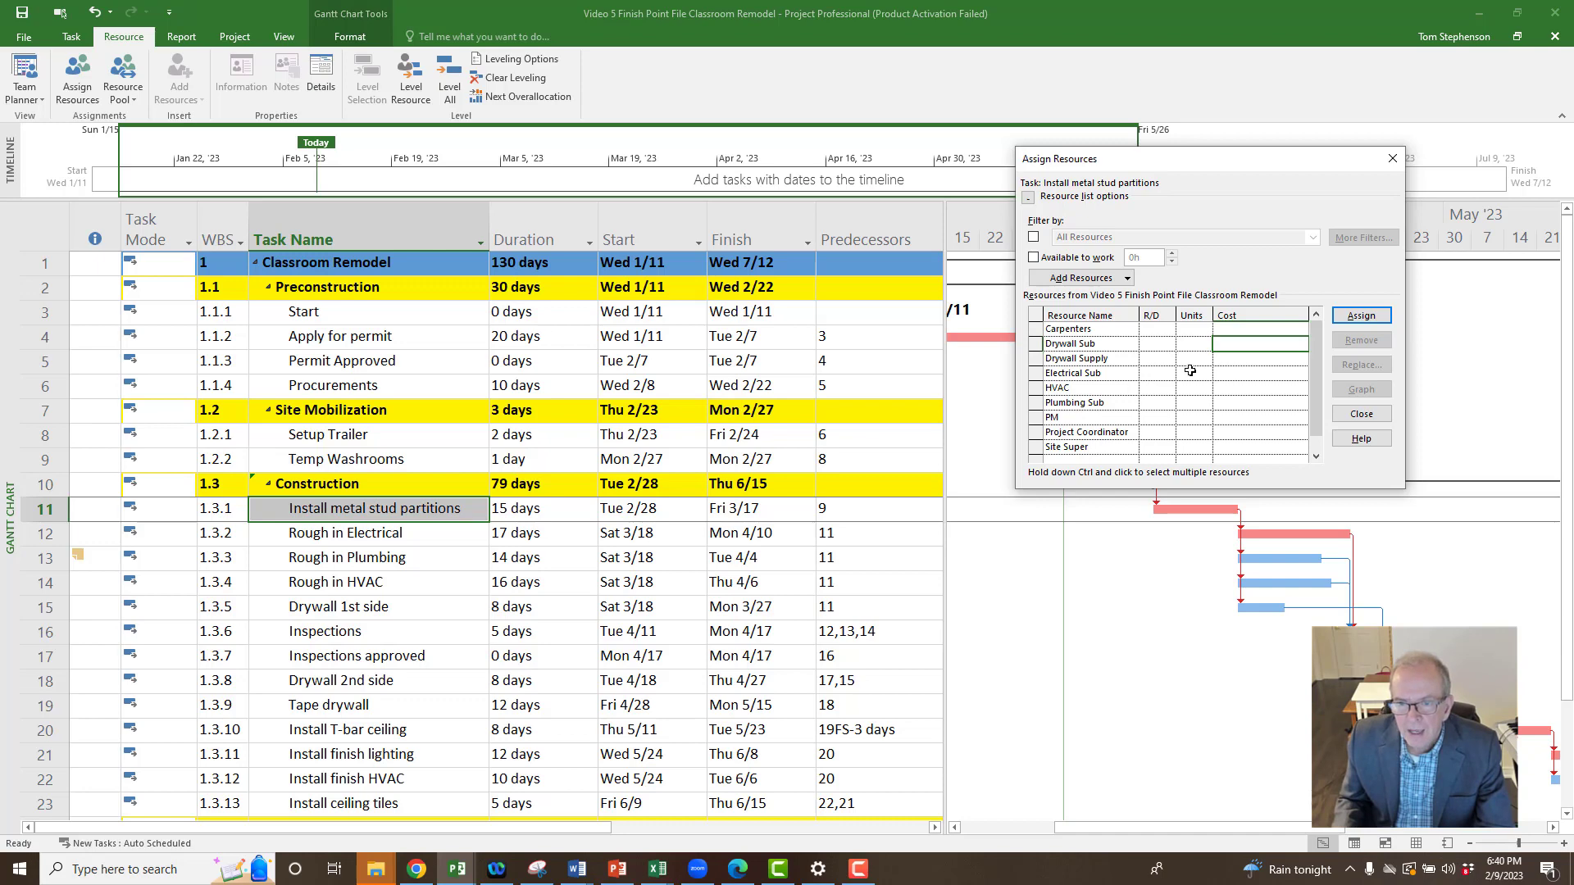
{"action": "left_click", "coordinate": [1242, 361]}
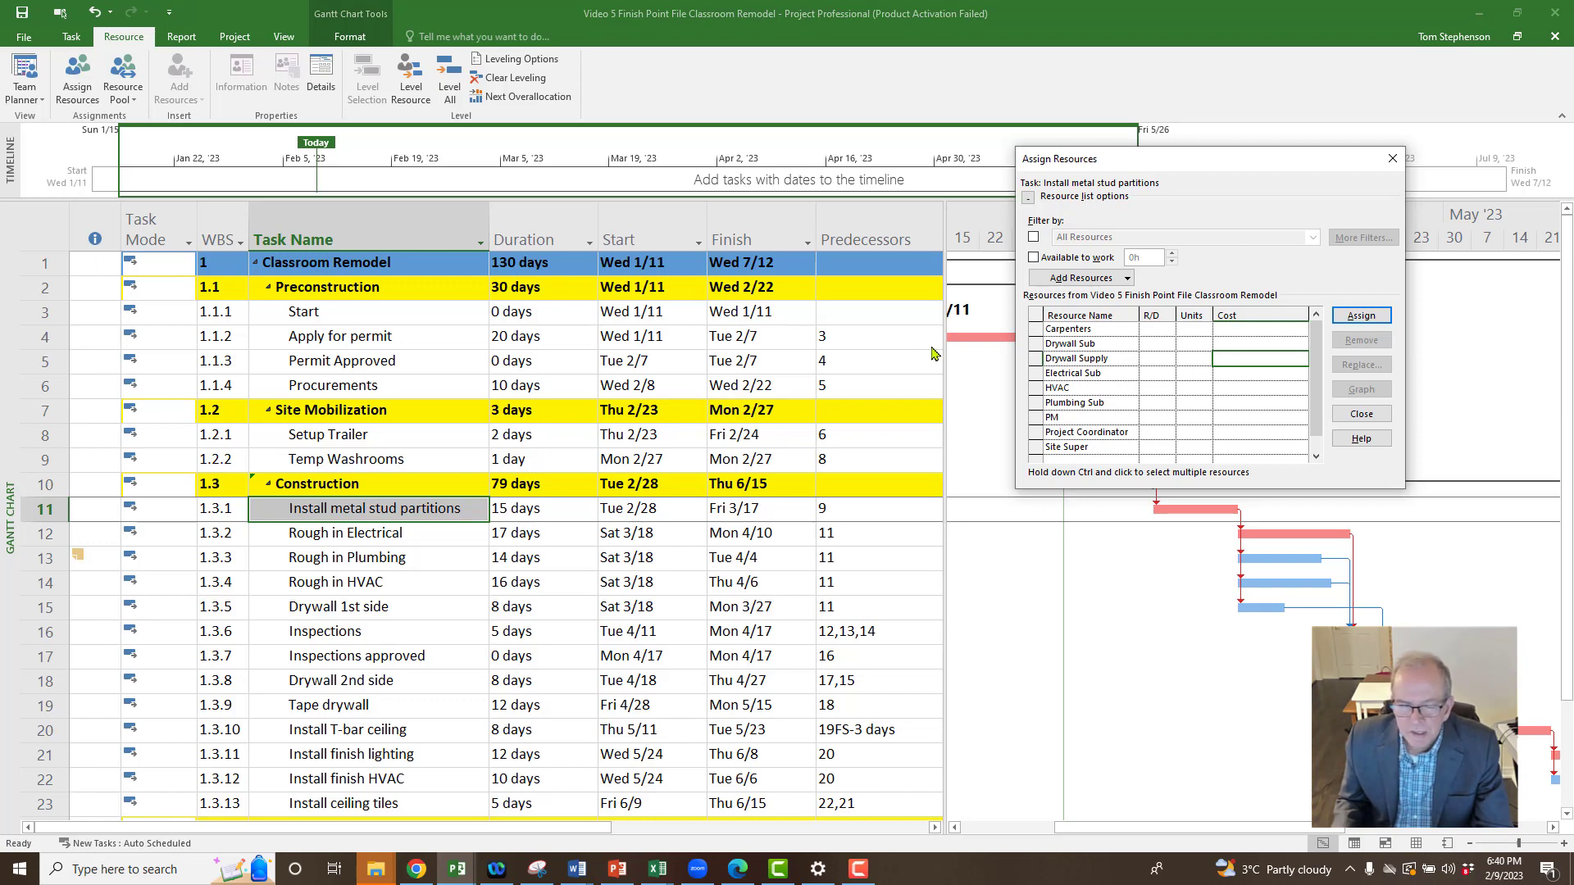
Check the resource types of Drywall Sub and Drywall Supply in the Resource Sheet, and return to the Gantt Chart.
{"action": "right_click", "coordinate": [5, 416]}
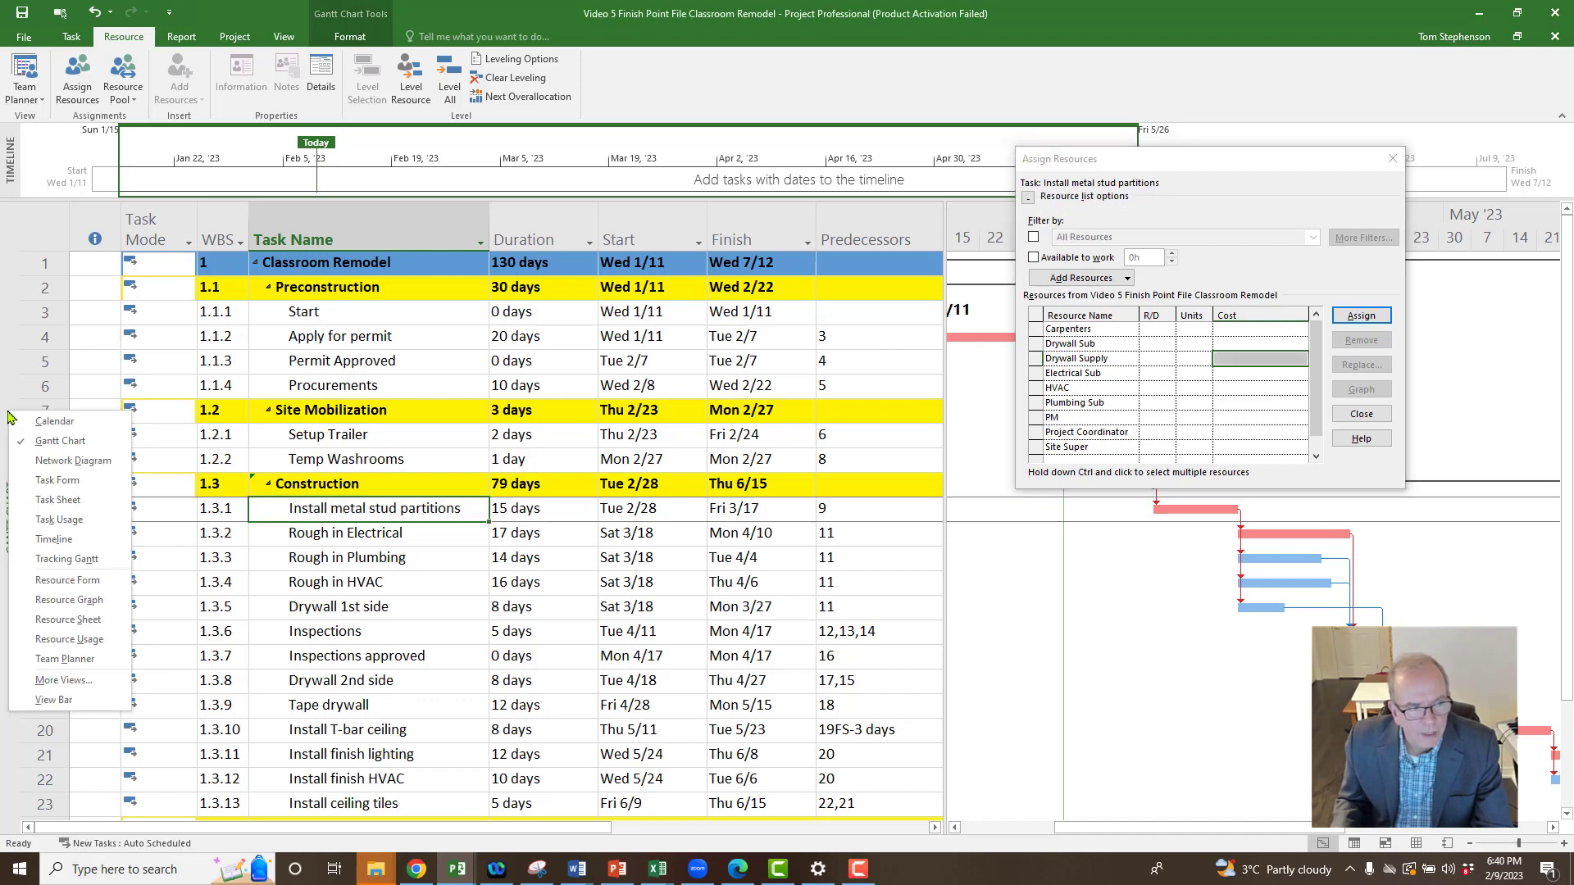
{"action": "left_click", "coordinate": [49, 620]}
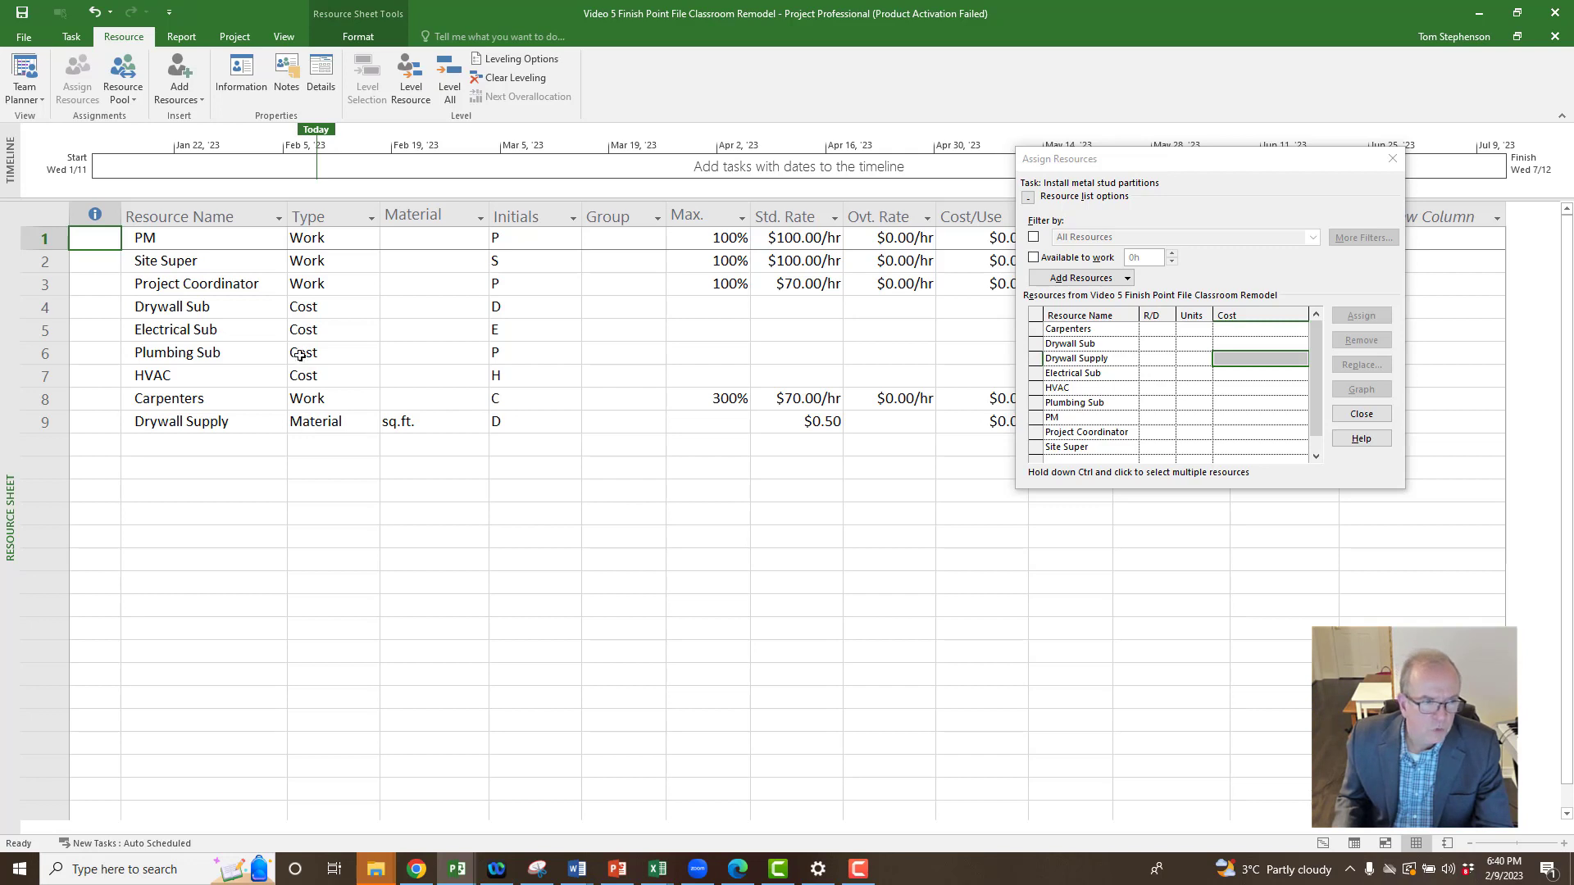
{"action": "left_click", "coordinate": [328, 309]}
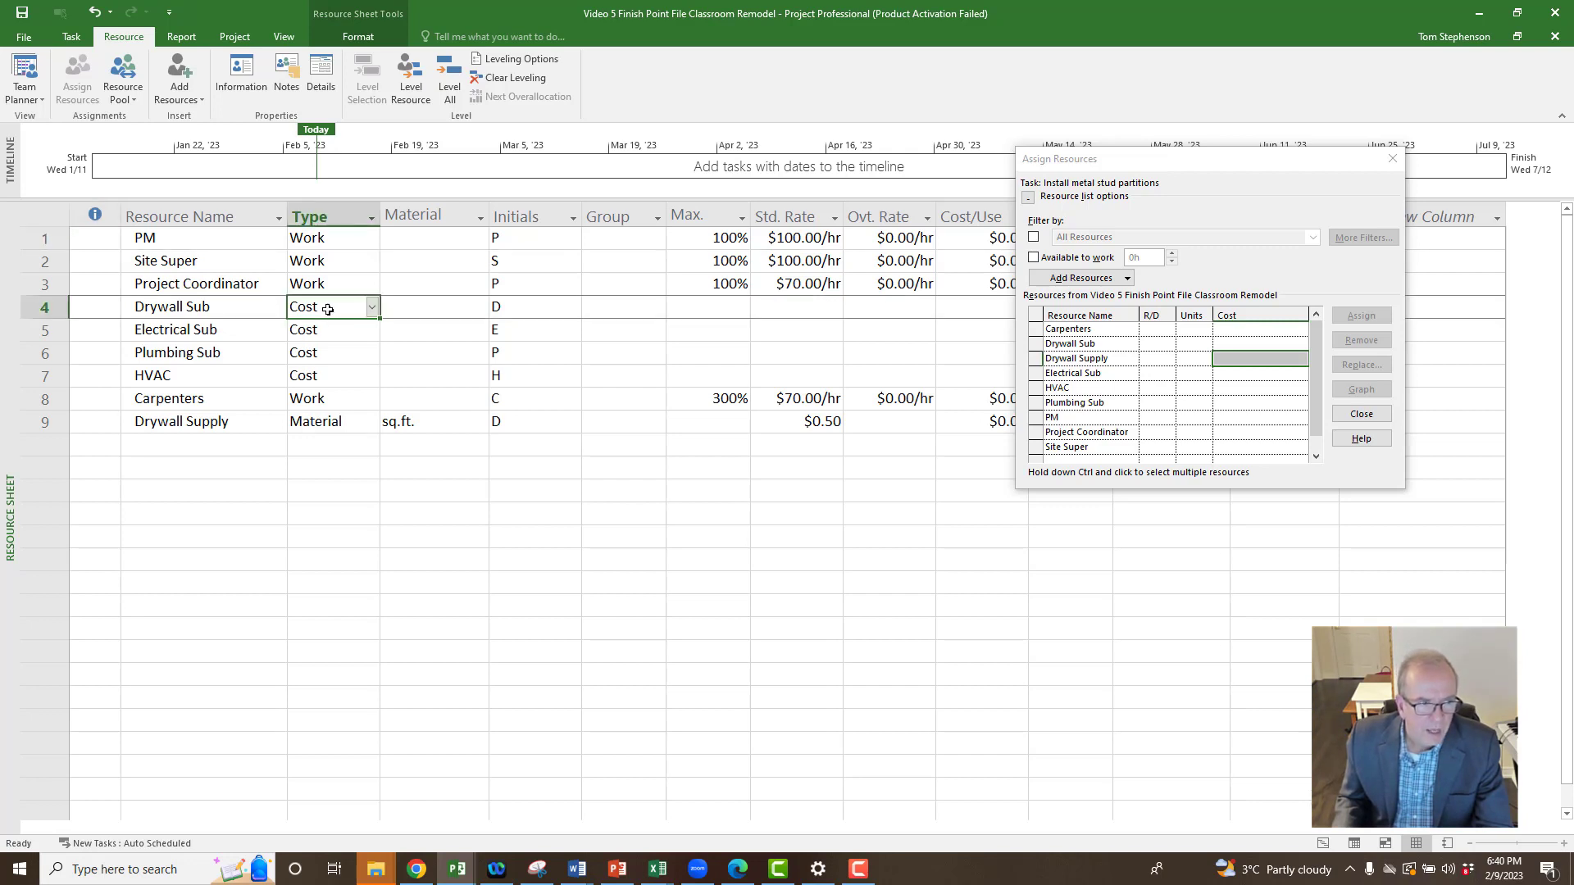
{"action": "left_click", "coordinate": [333, 424]}
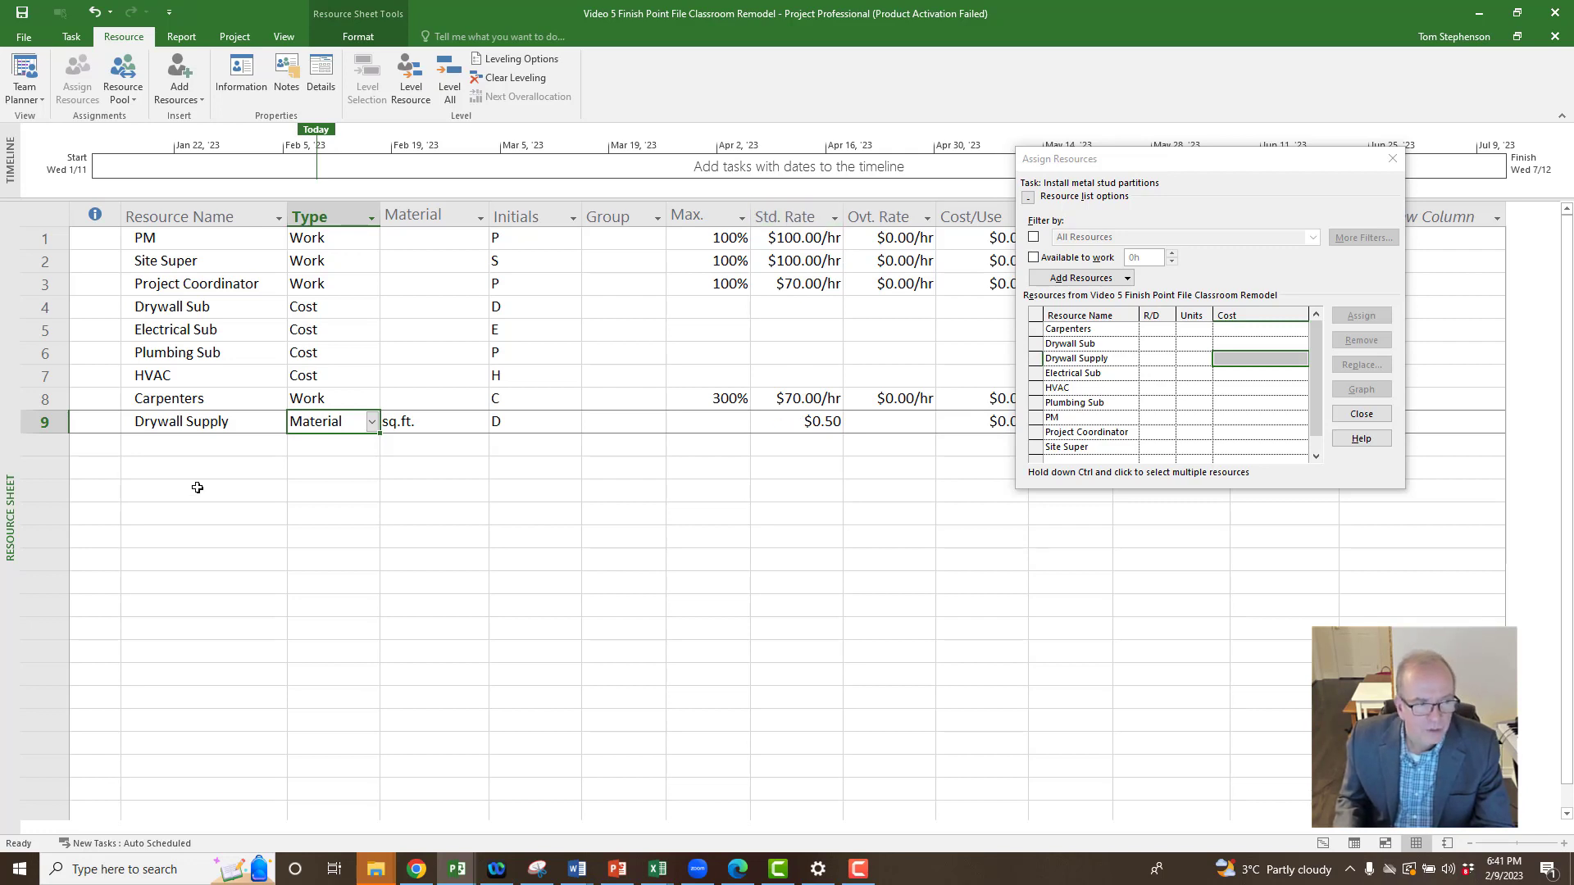
{"action": "right_click", "coordinate": [12, 470]}
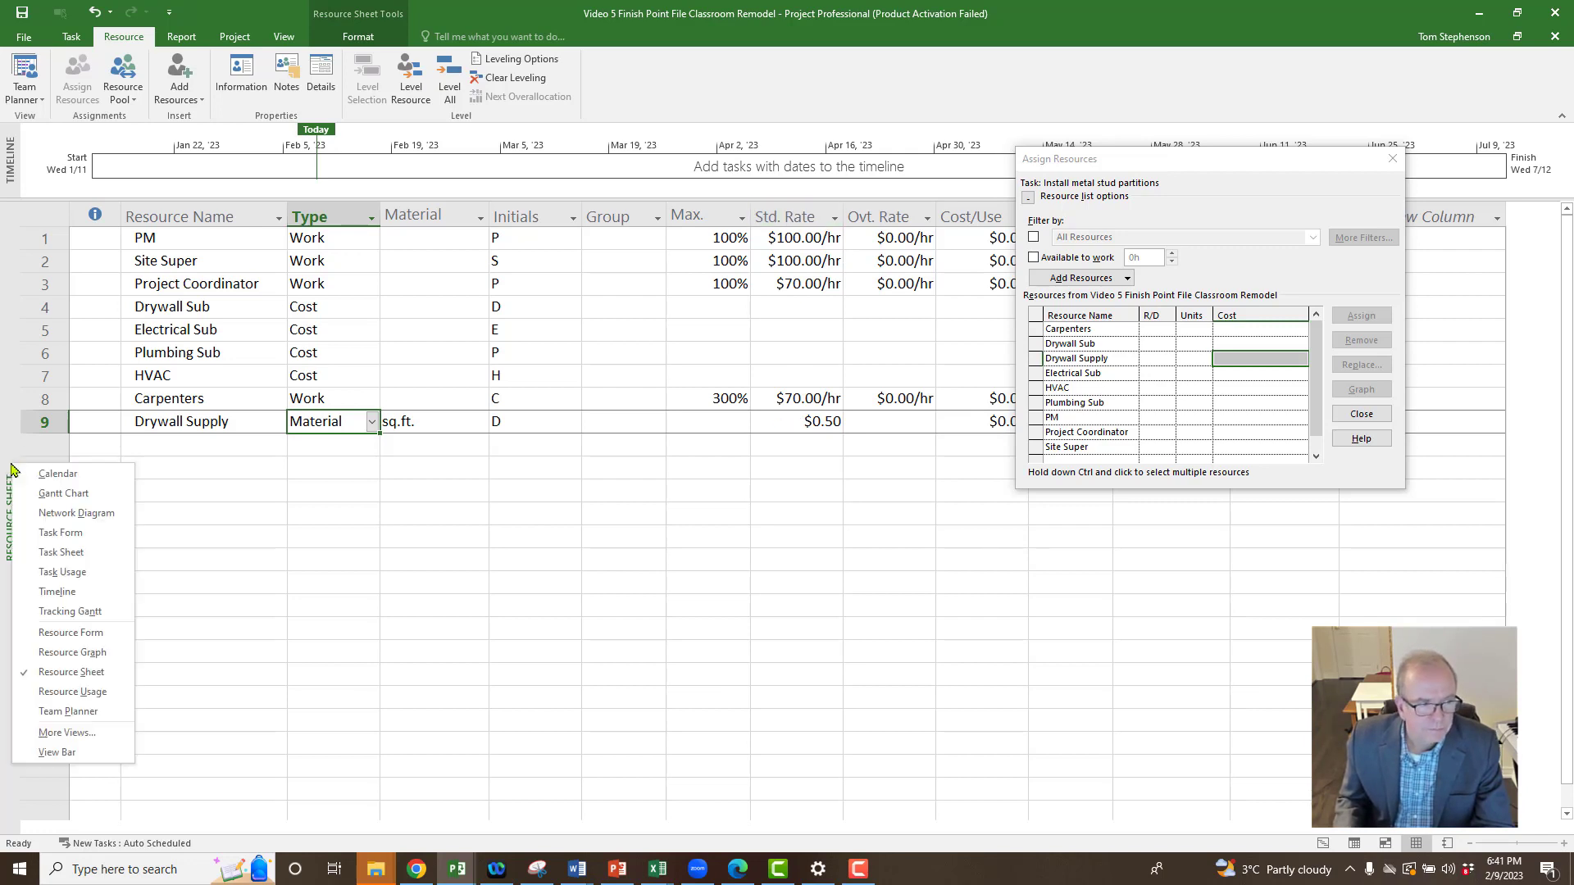
{"action": "left_click", "coordinate": [63, 493]}
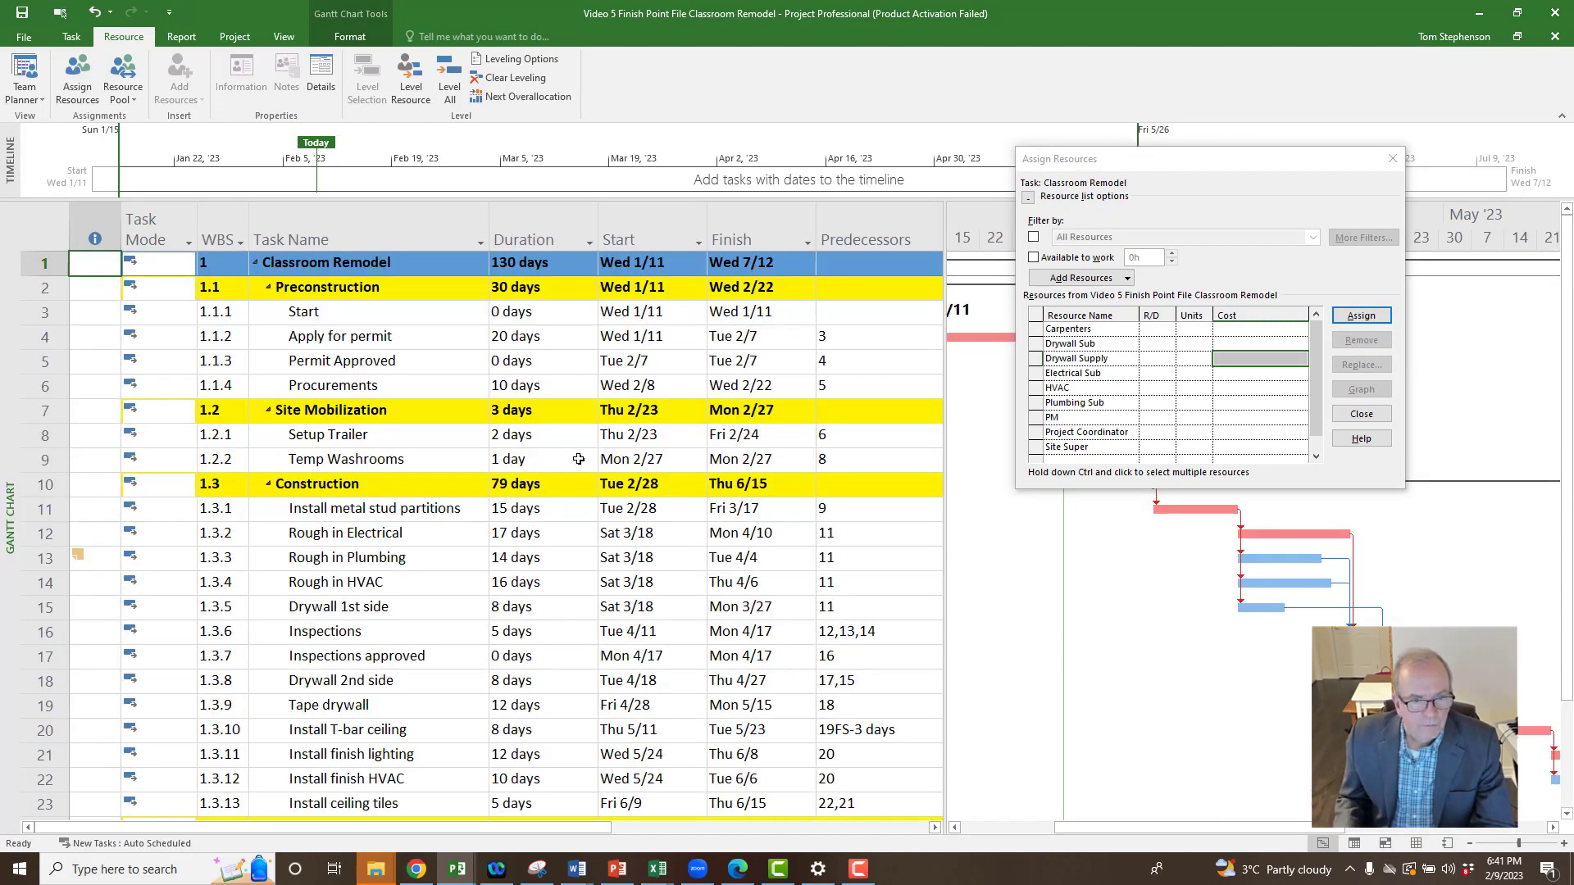
Move the Assign Resources dialog lower and assign Drywall Sub at a cost of $20,000 to the Install metal stud partitions task.
{"action": "left_click_drag", "start_coordinate": [1189, 161], "coordinate": [1168, 272]}
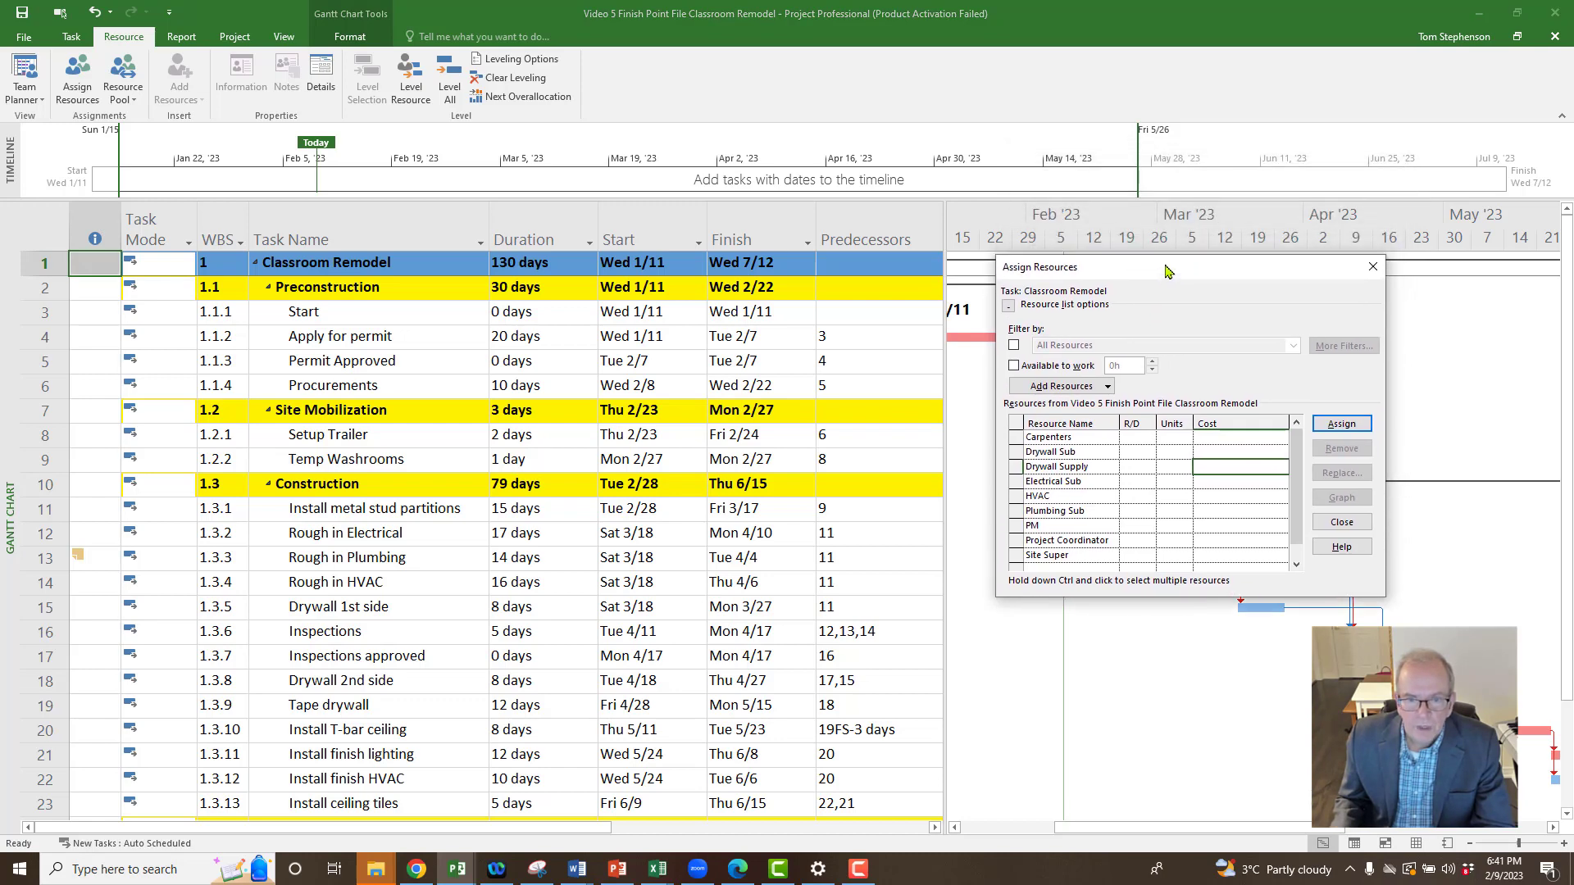
{"action": "left_click", "coordinate": [397, 510]}
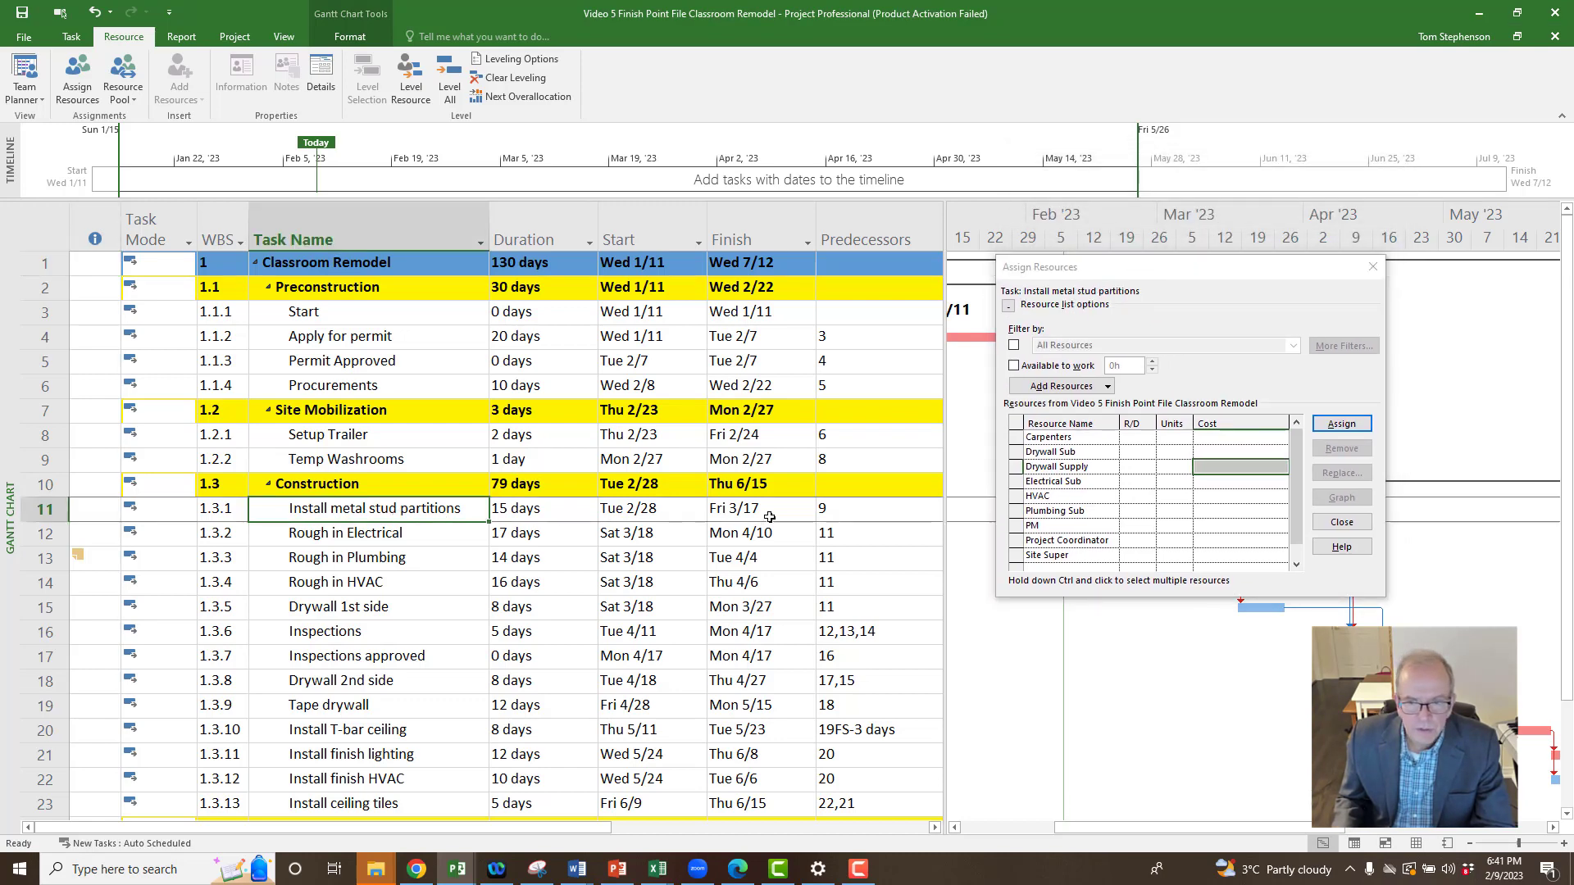
{"action": "left_click", "coordinate": [1247, 456]}
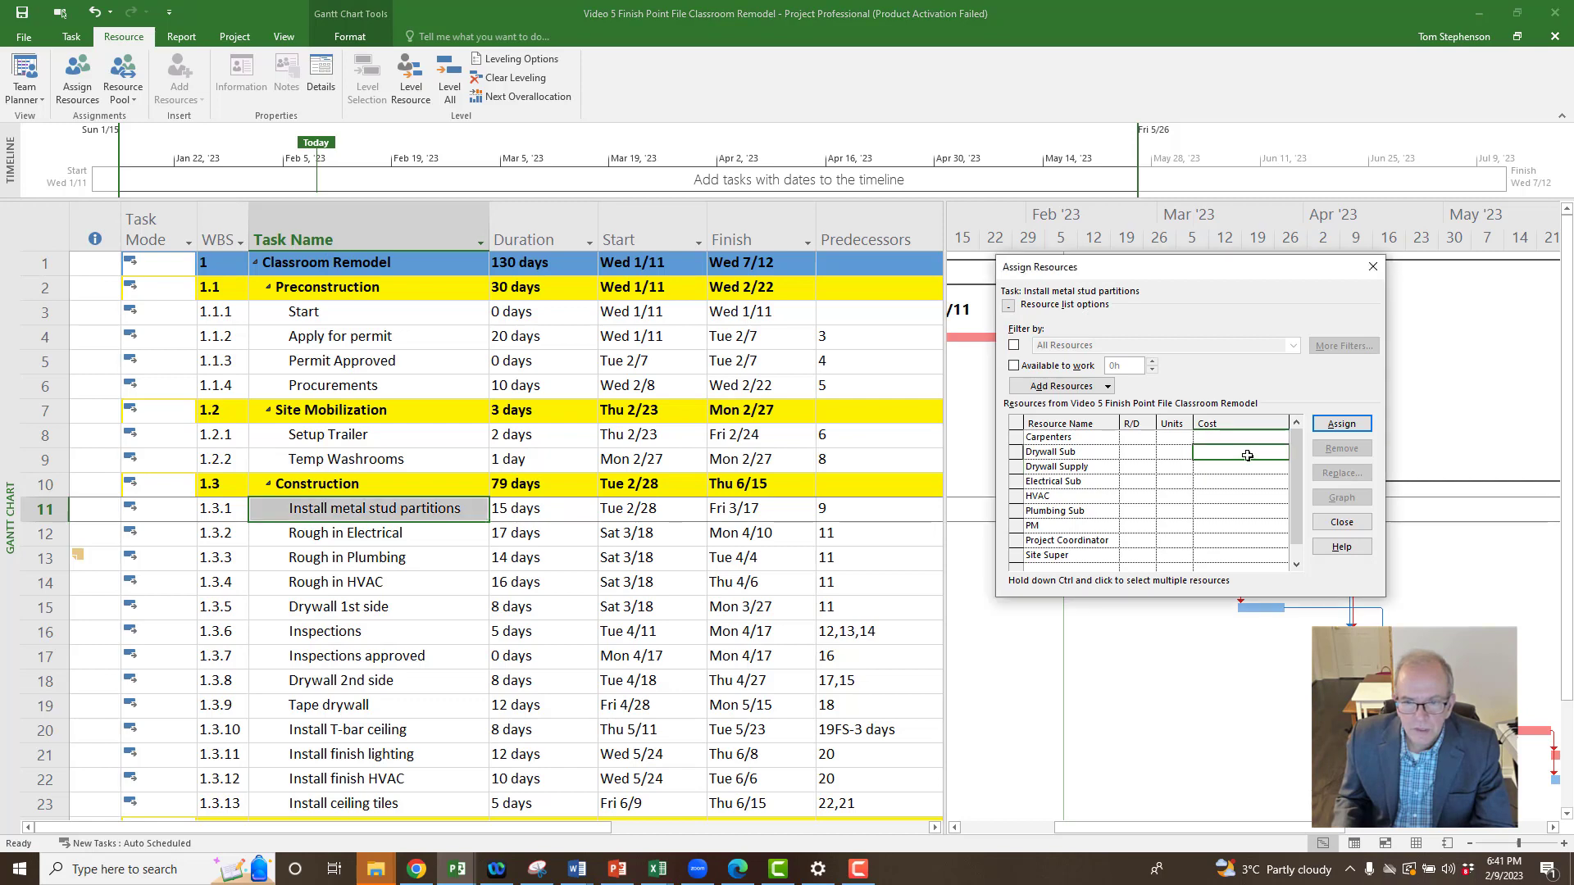
{"action": "type", "text": "2"}
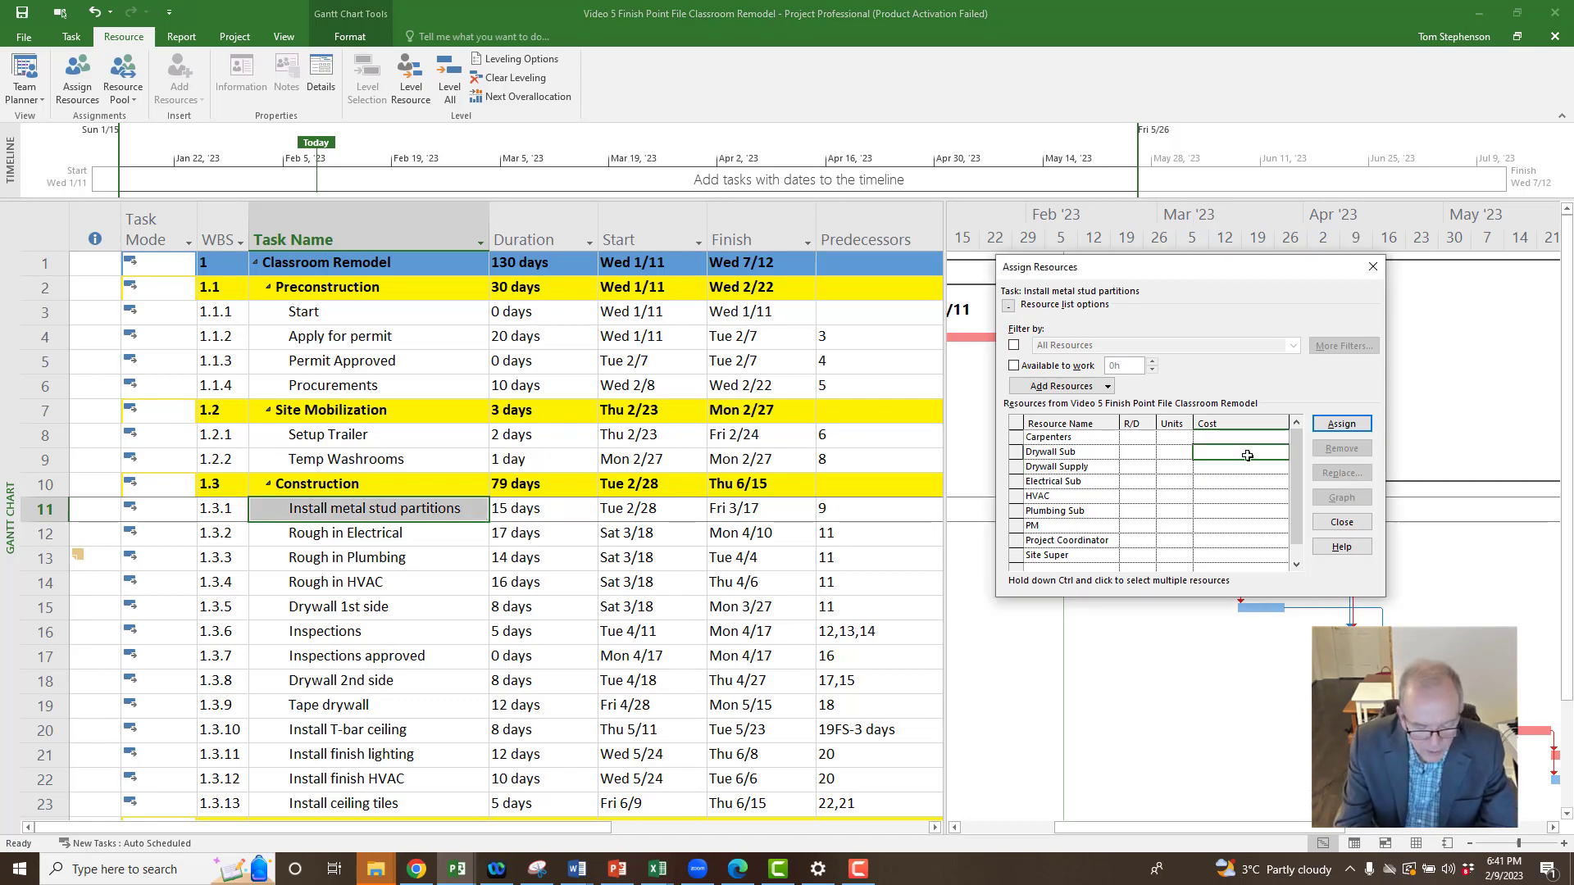
{"action": "type", "text": "0"}
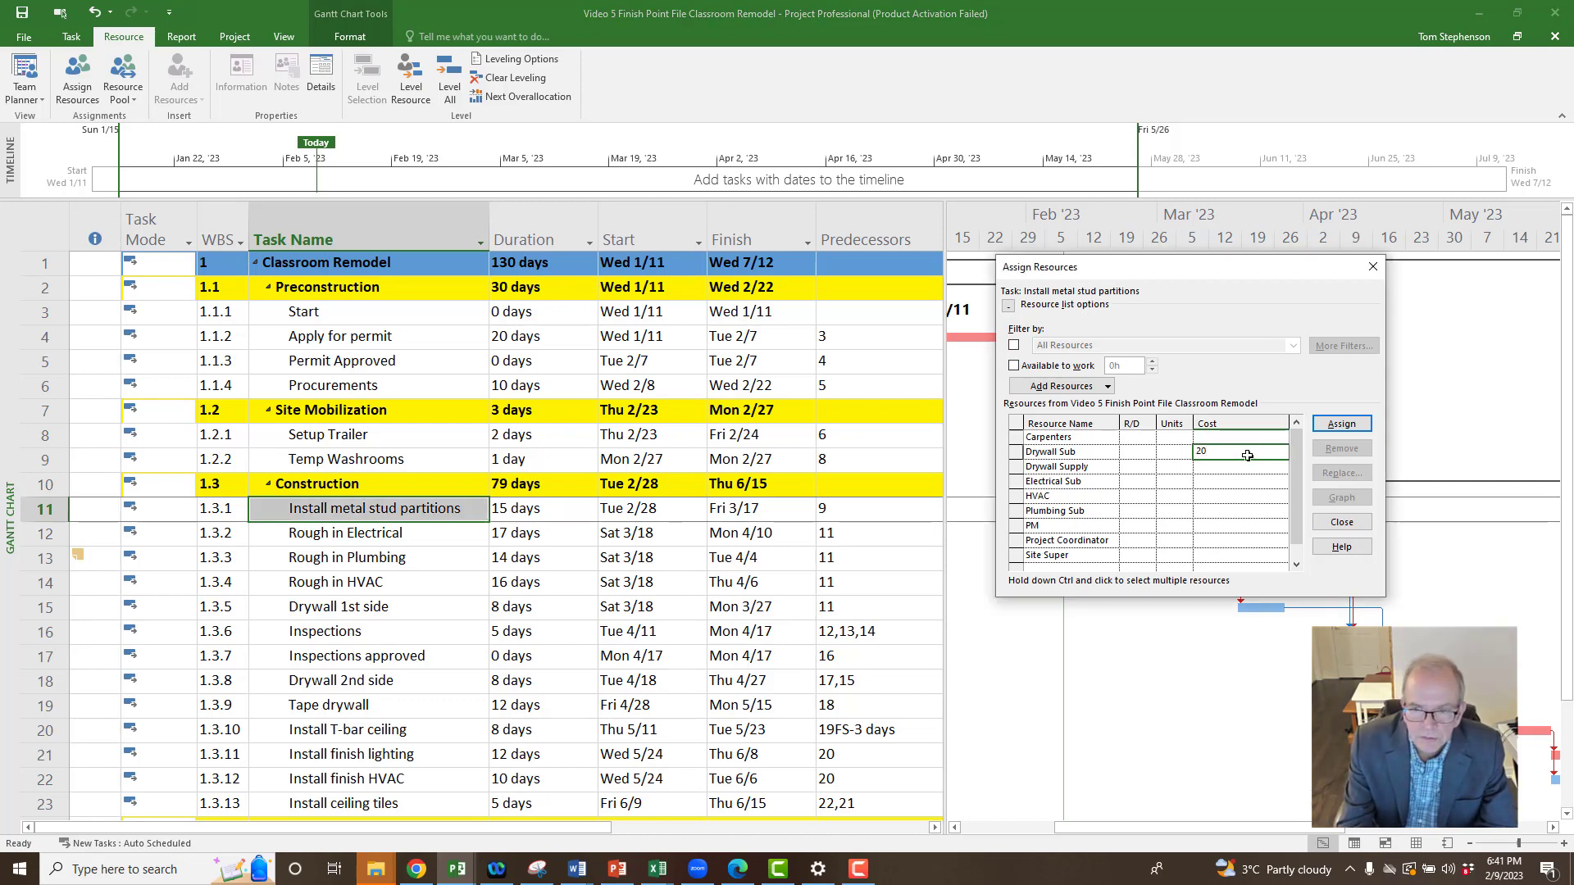
{"action": "type", "text": "000"}
{"action": "key", "text": "Return"}
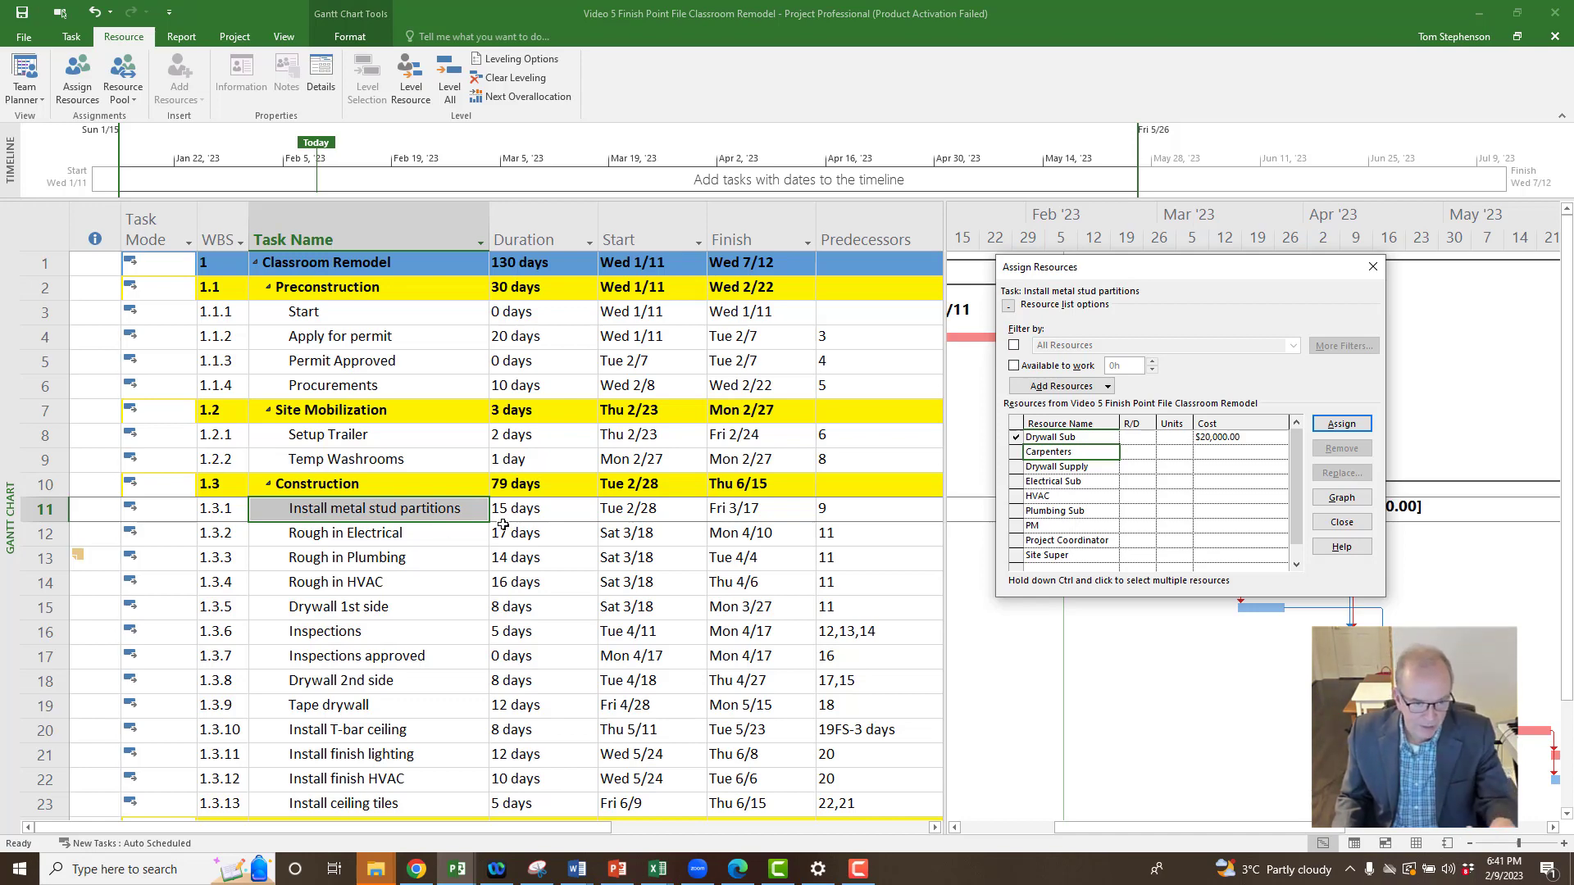
Assign Electrical Sub at a cost of $15,000 to the Rough in Electrical task.
{"action": "left_click", "coordinate": [435, 538]}
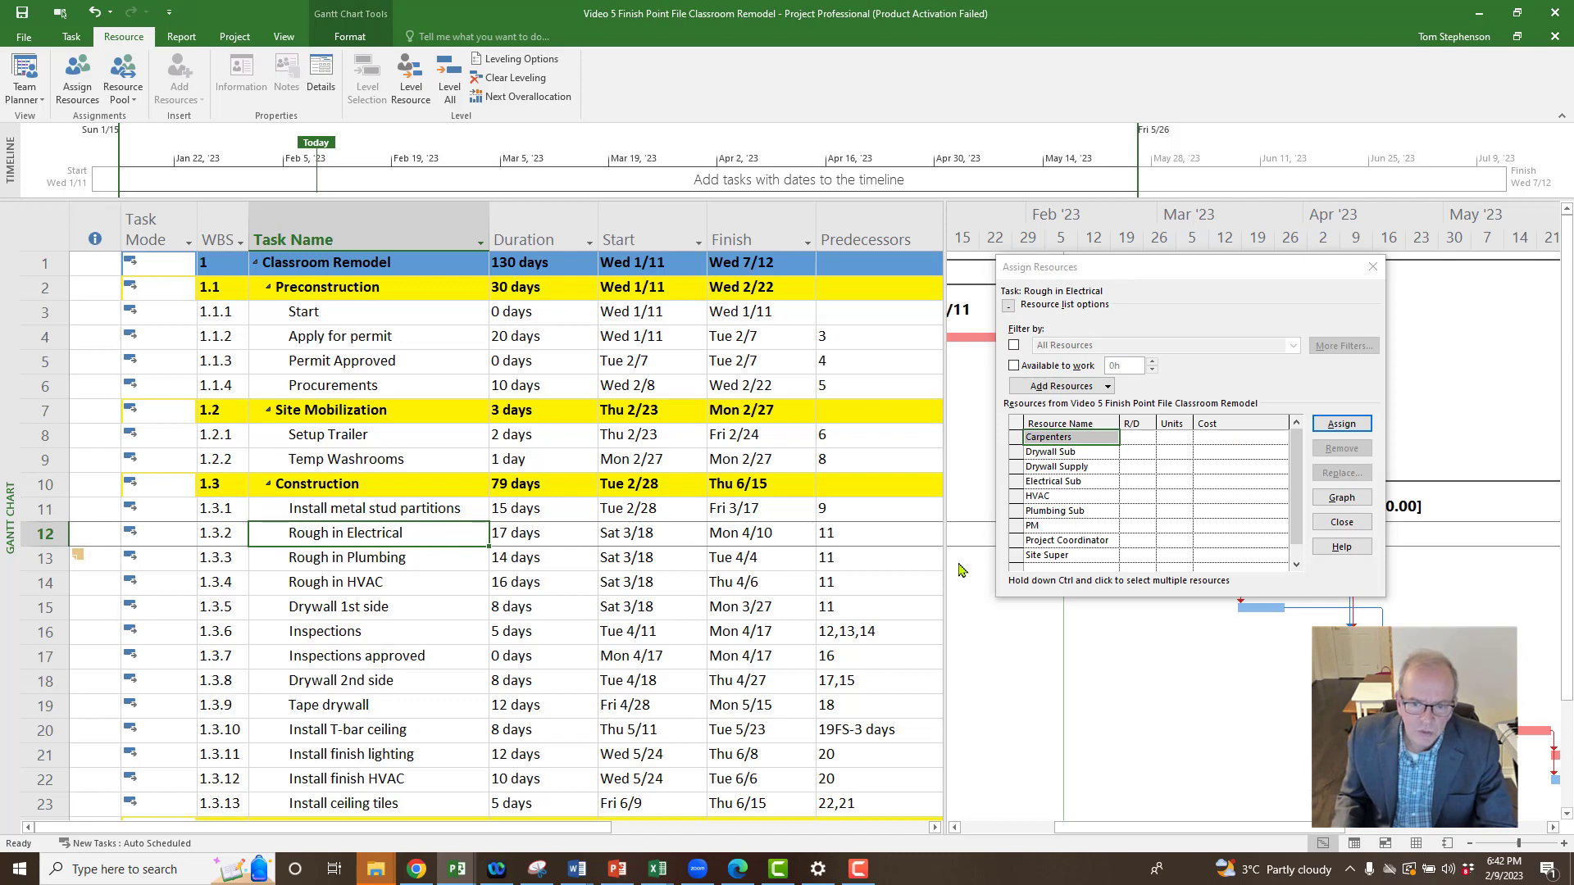
{"action": "left_click", "coordinate": [1232, 488]}
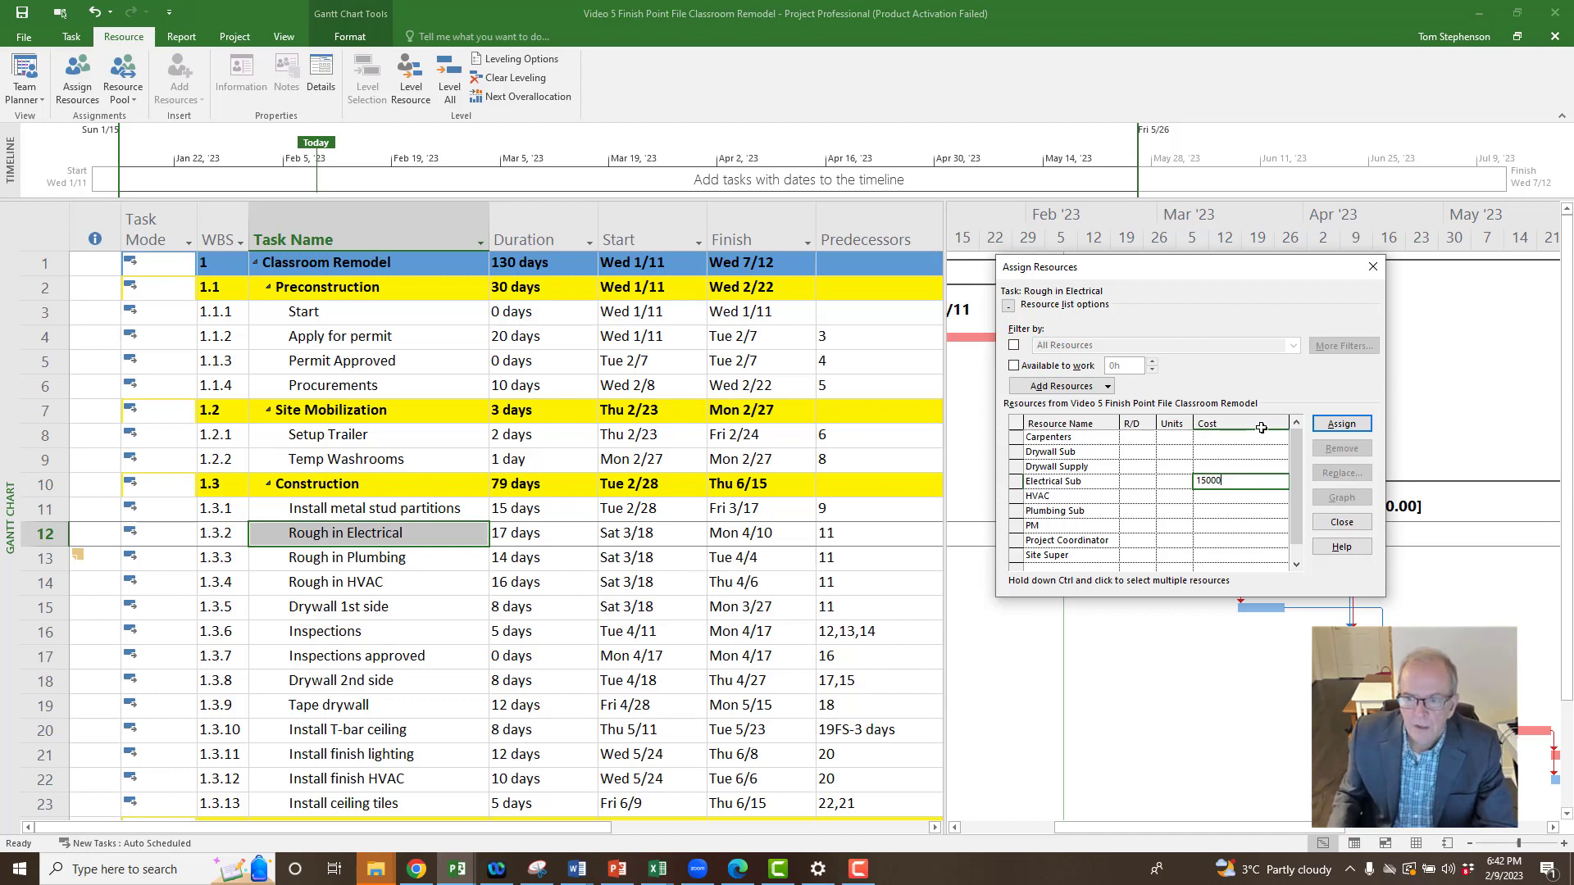
{"action": "left_click", "coordinate": [1353, 427]}
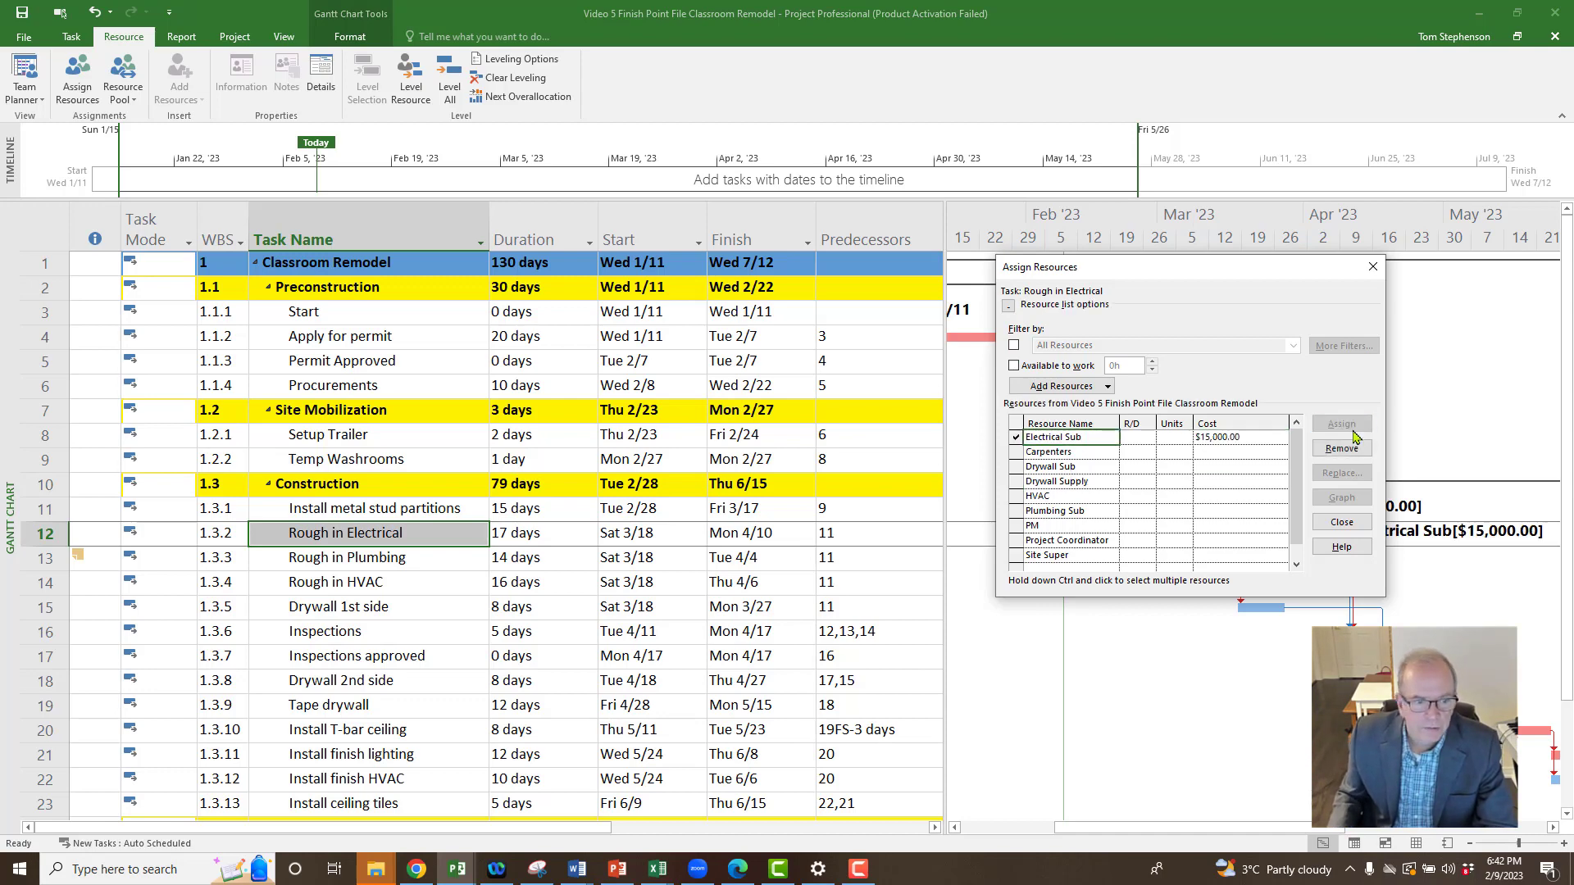
Try to assign Plumbing Sub at a cost of $21,000 to Rough in Plumbing by moving straight on to Rough in HVAC.
{"action": "left_click", "coordinate": [551, 564]}
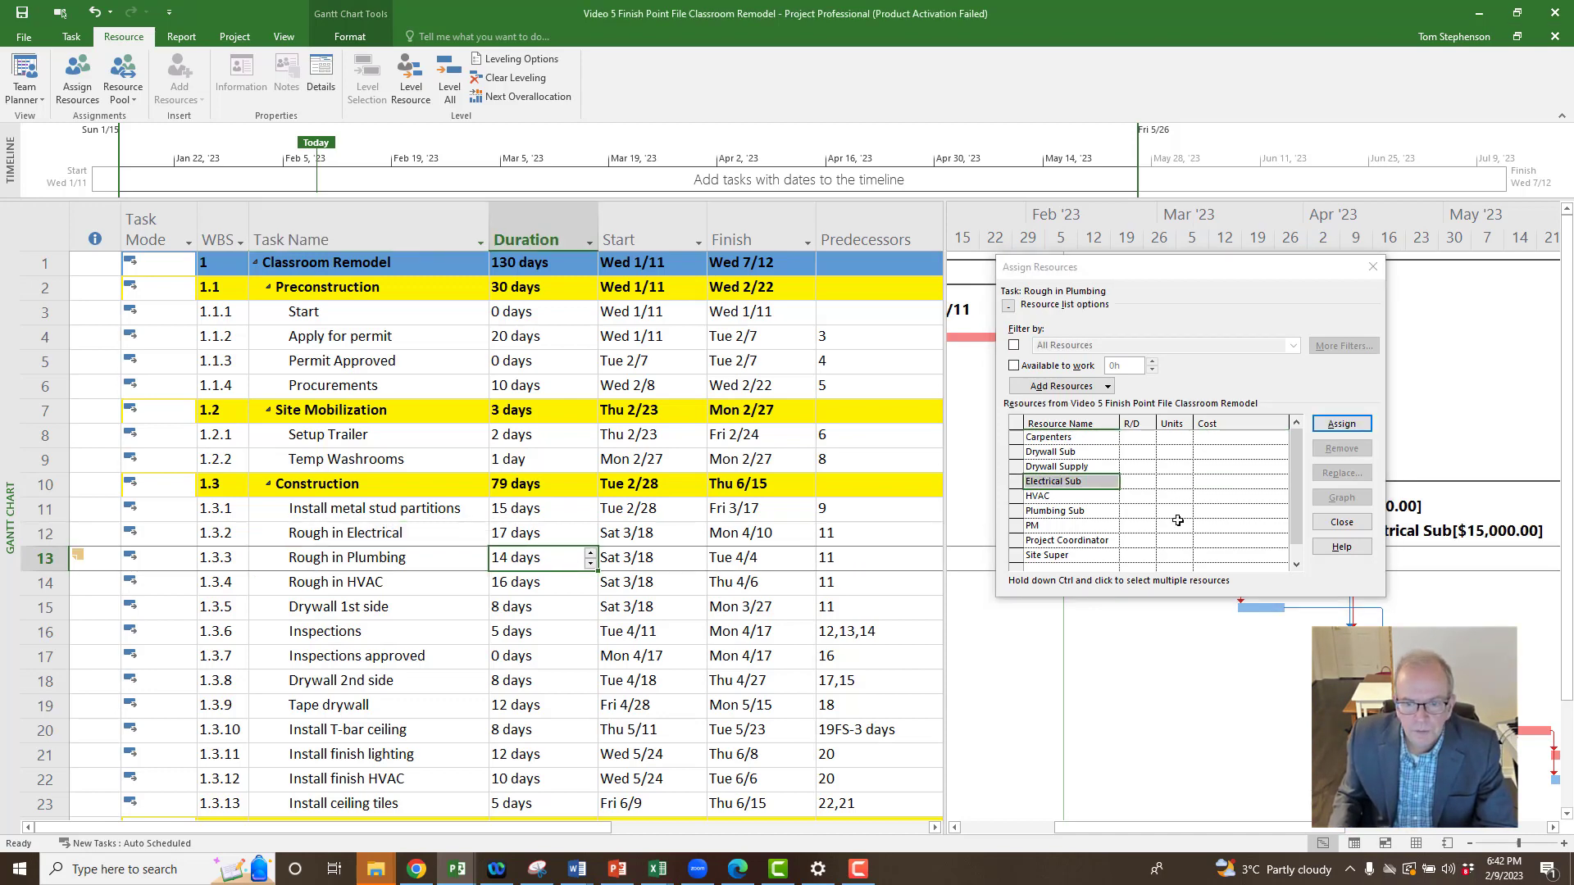
{"action": "left_click", "coordinate": [1240, 515]}
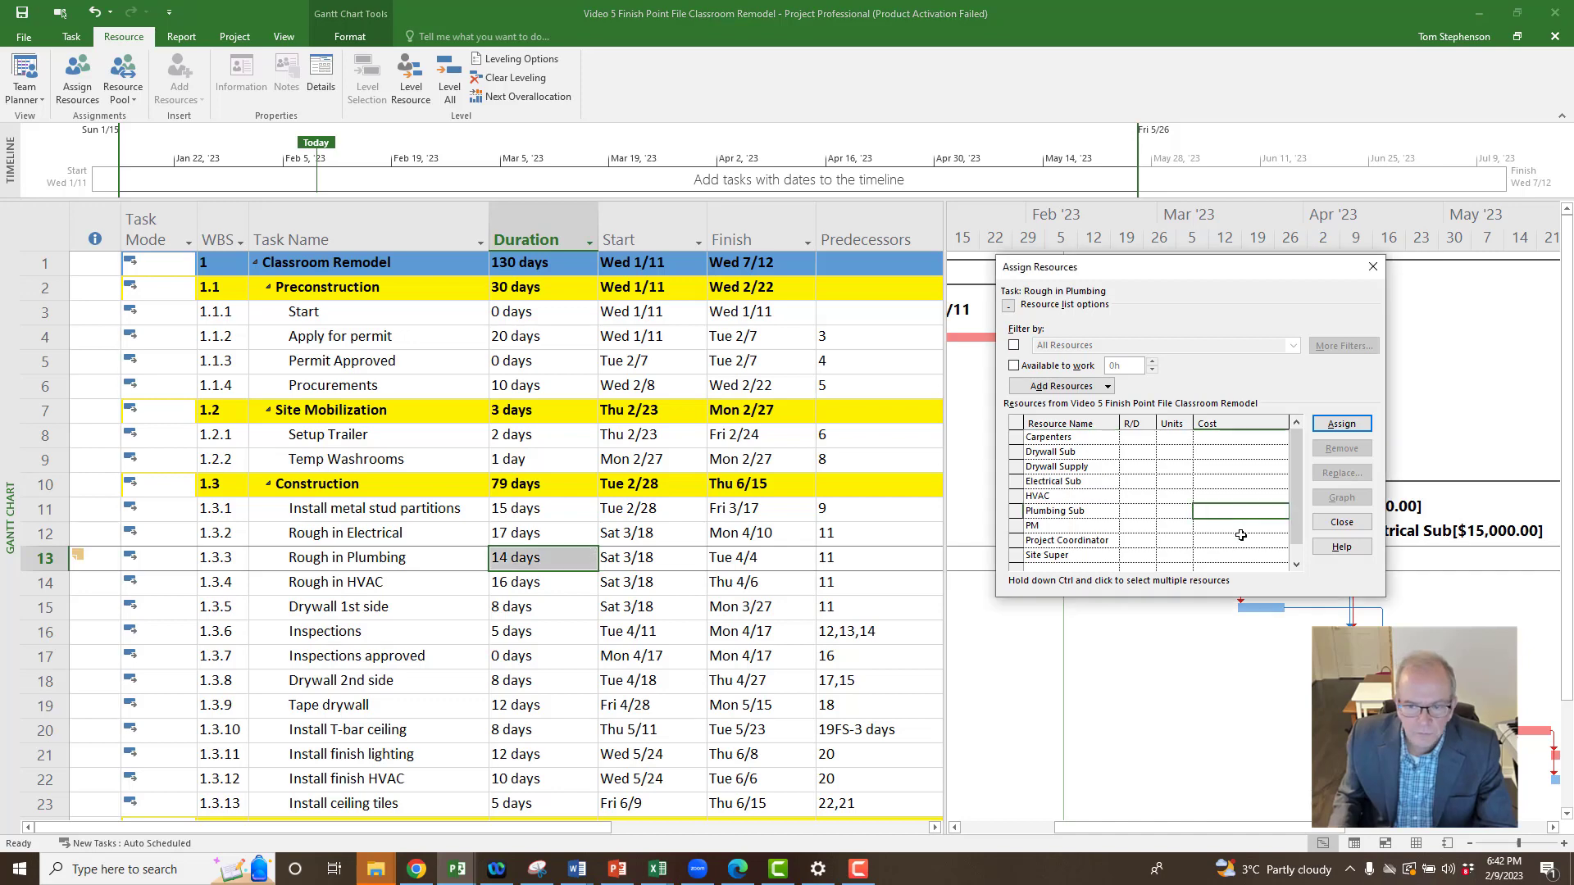
{"action": "type", "text": "21000"}
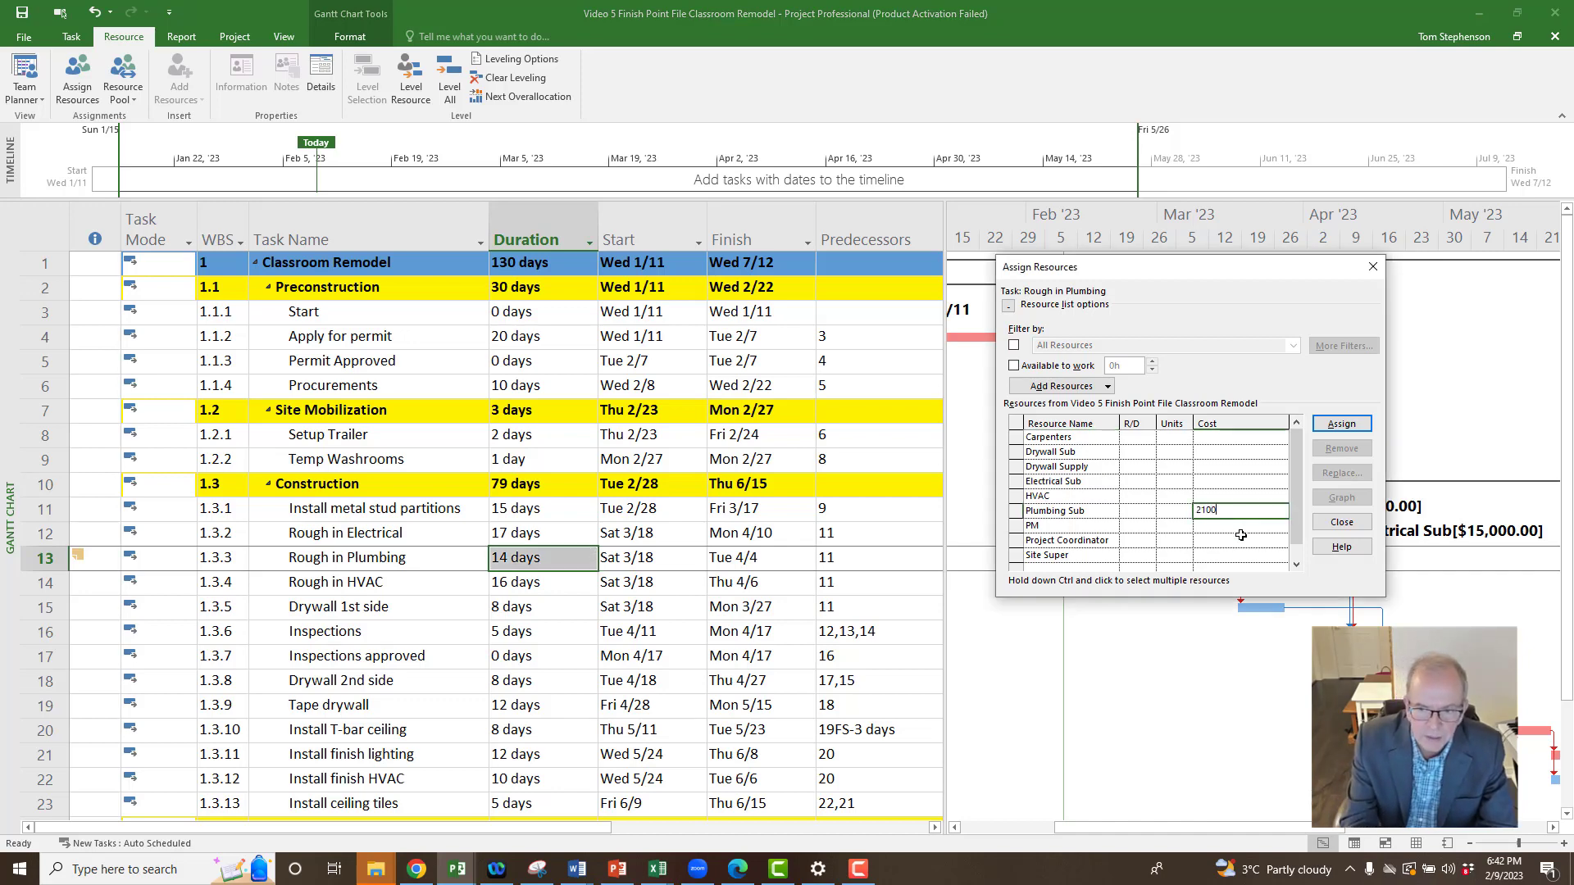
{"action": "left_click", "coordinate": [405, 587]}
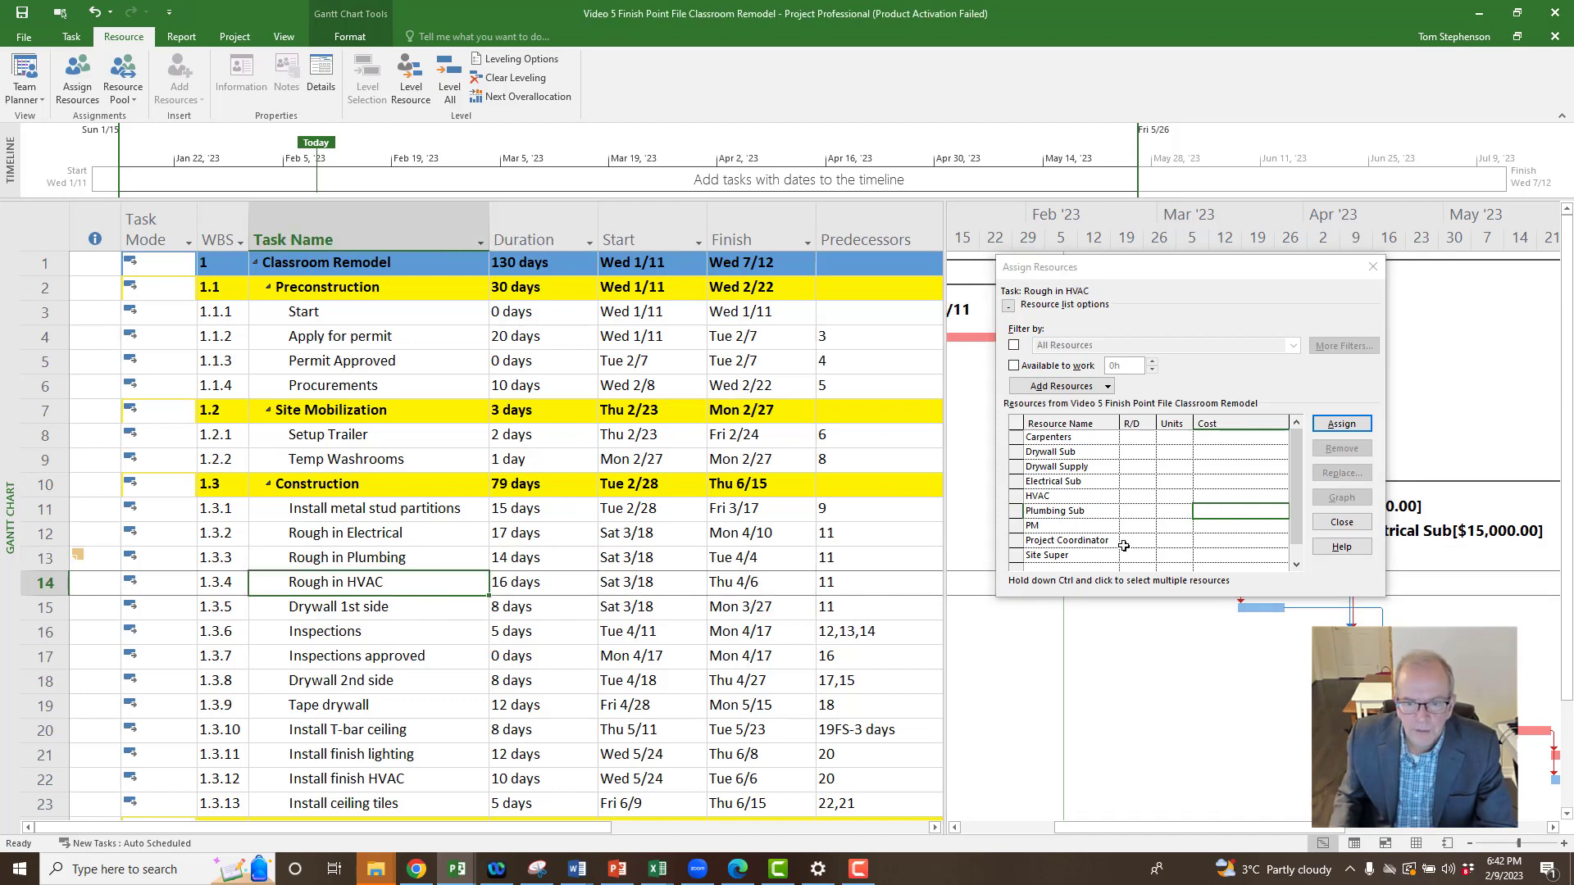
{"action": "left_click", "coordinate": [1210, 500]}
{"action": "left_click", "coordinate": [1210, 500]}
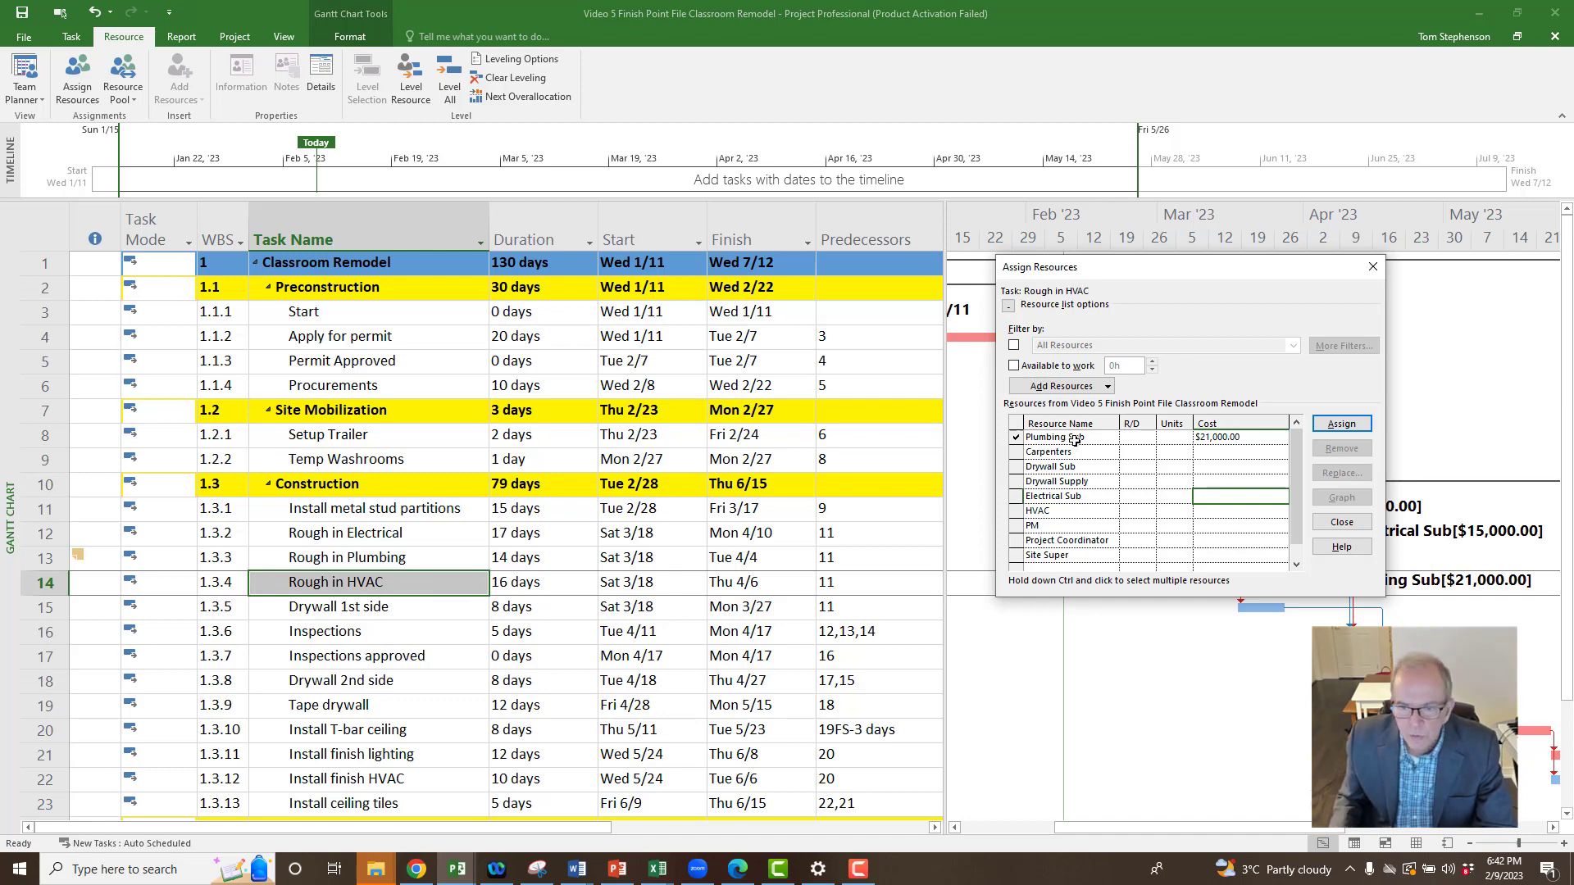
Assign Plumbing Sub at a cost of $21,000 to the Rough in Plumbing task.
{"action": "left_click", "coordinate": [371, 562]}
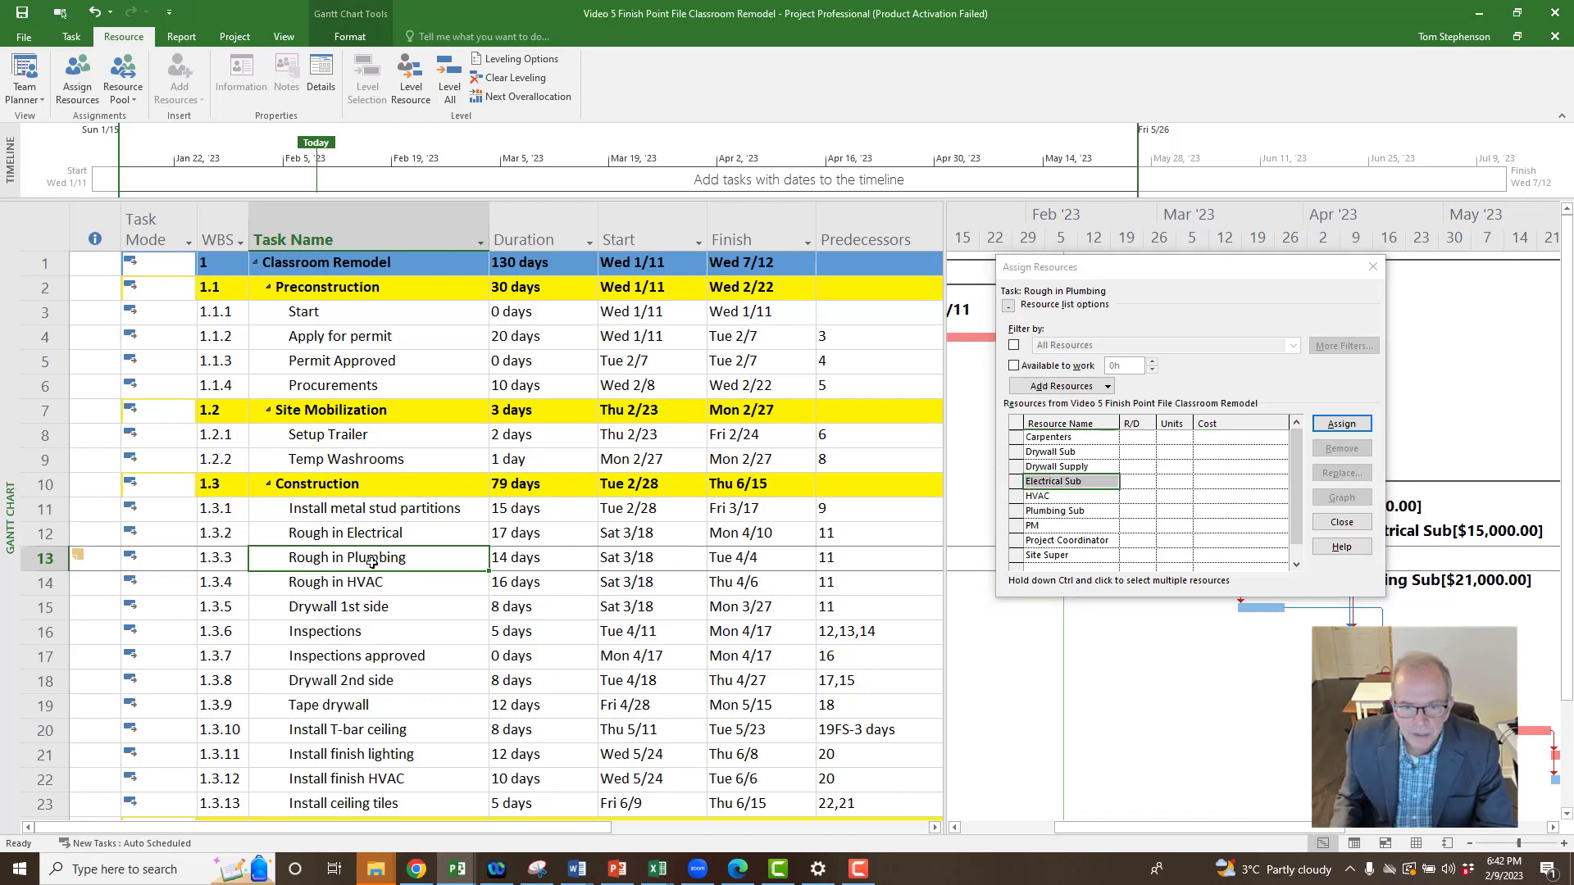
{"action": "left_click", "coordinate": [1209, 512]}
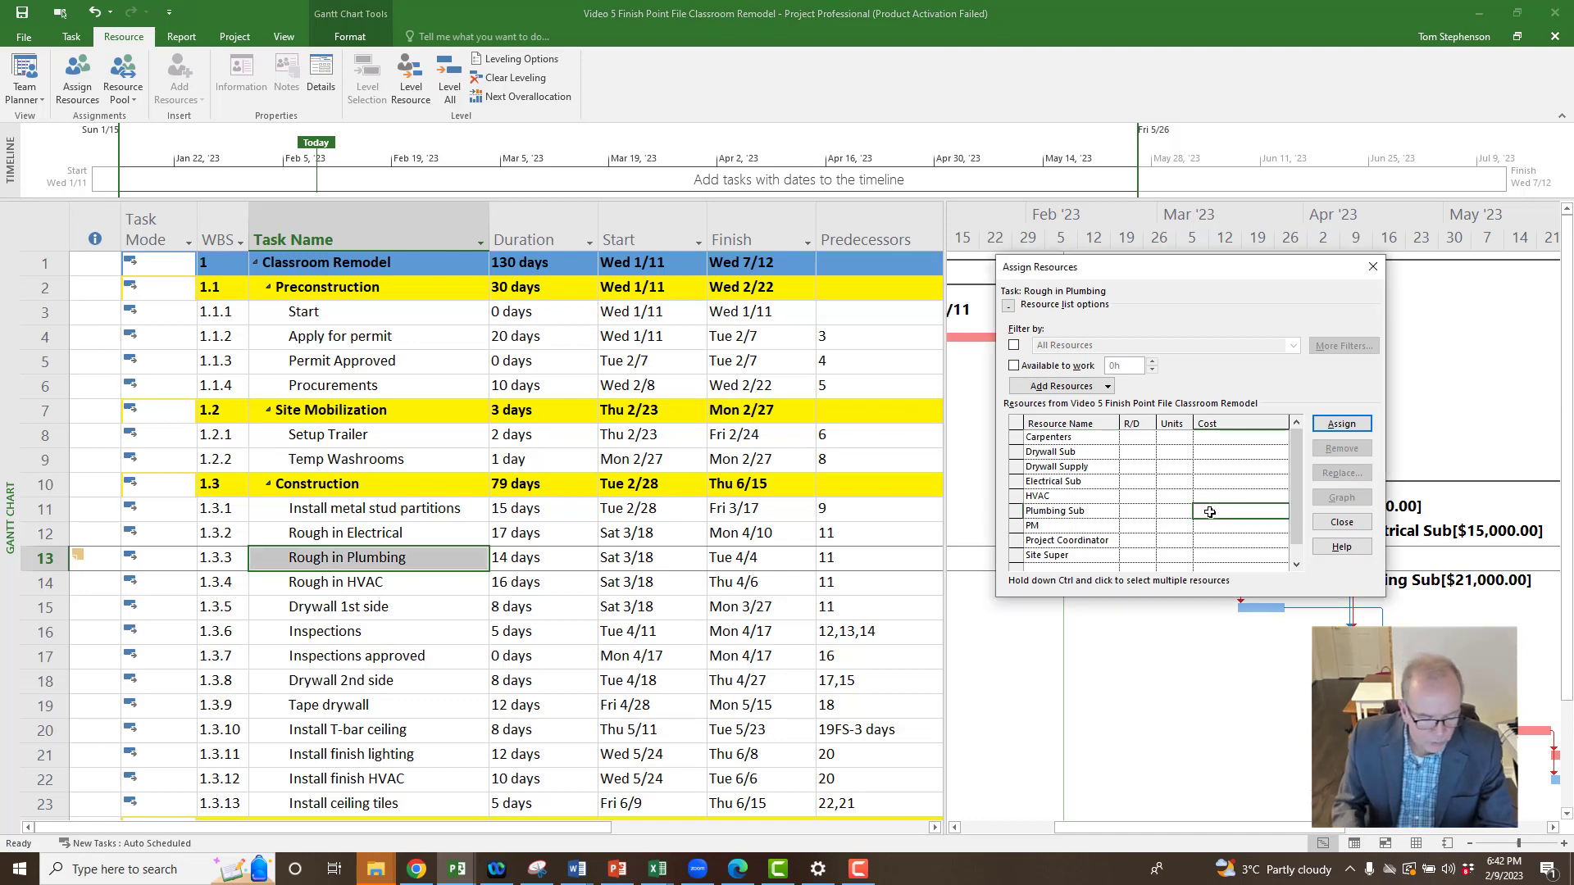
{"action": "type", "text": "21500"}
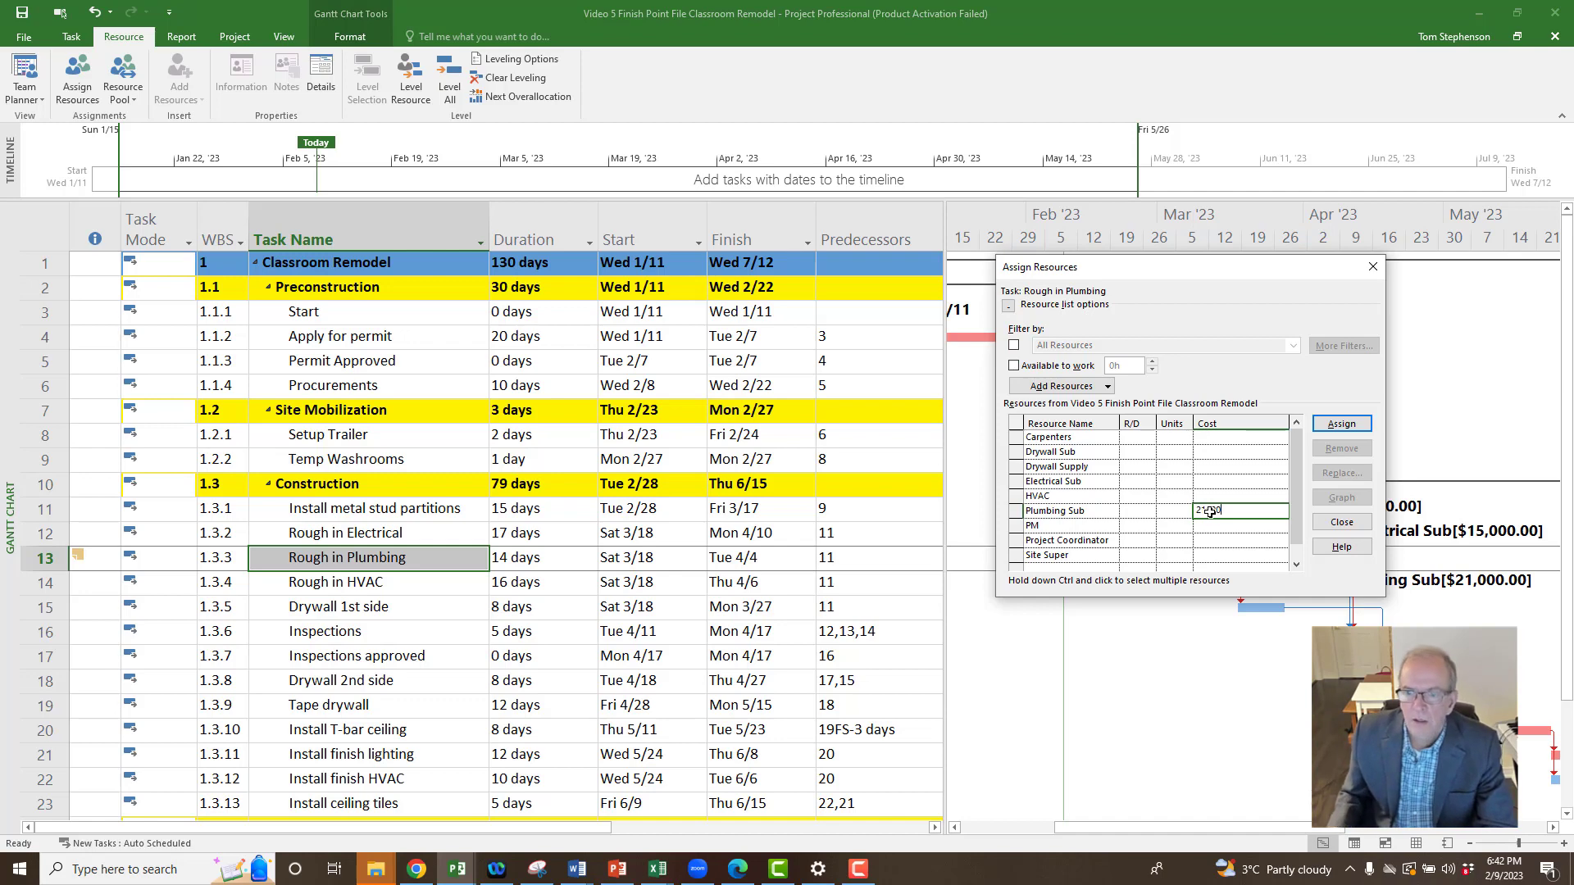
{"action": "left_click", "coordinate": [1340, 424]}
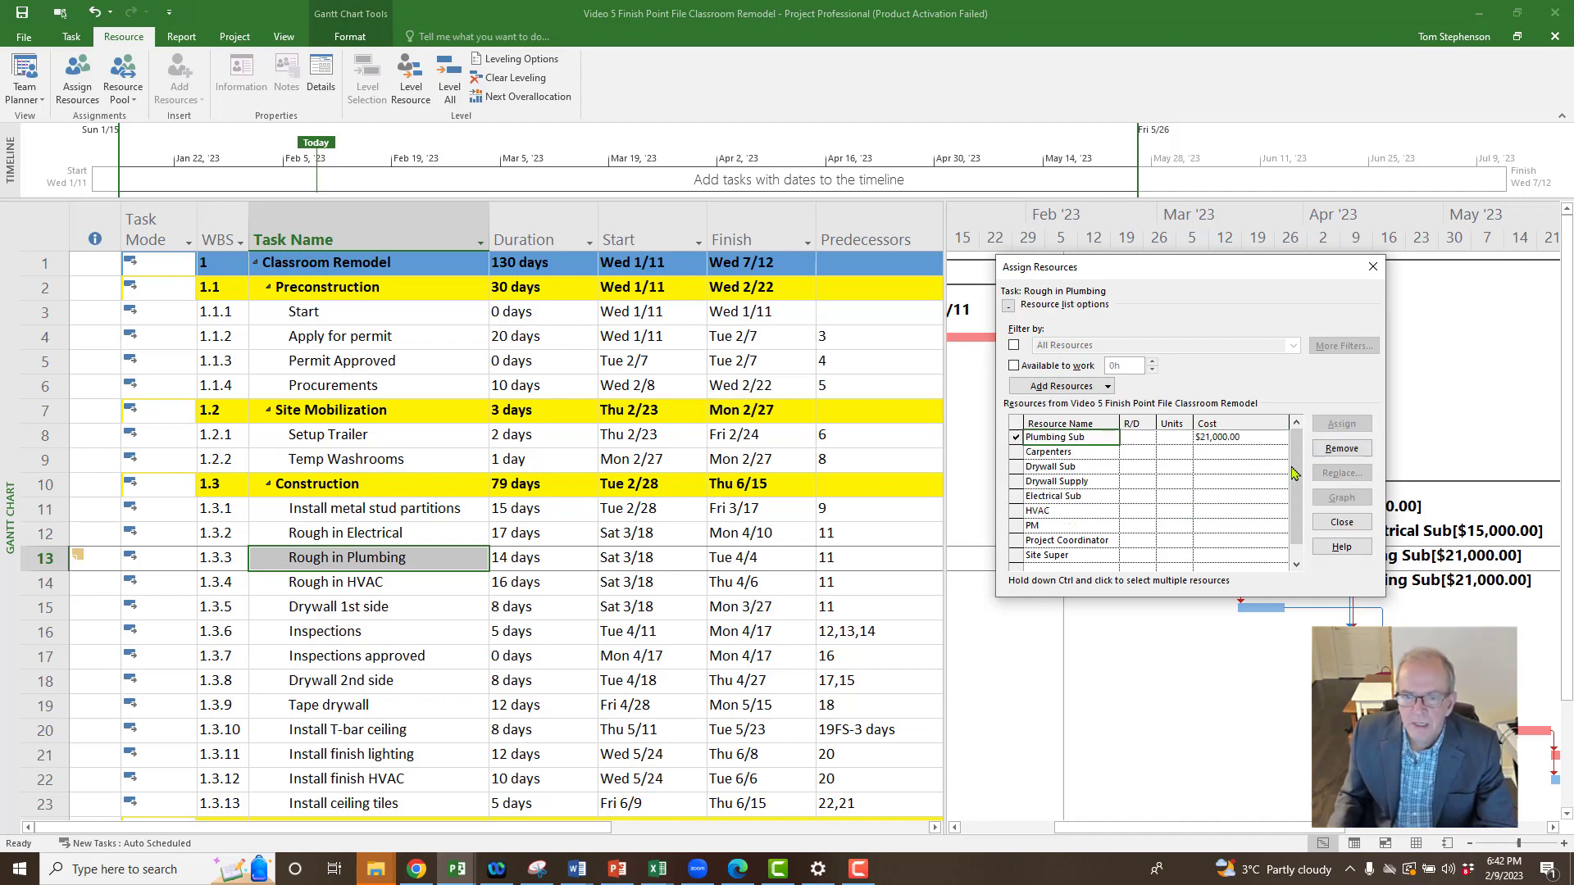
Remove Plumbing Sub from the Rough in HVAC task and assign HVAC to it at a cost of $17,000.
{"action": "left_click", "coordinate": [380, 587]}
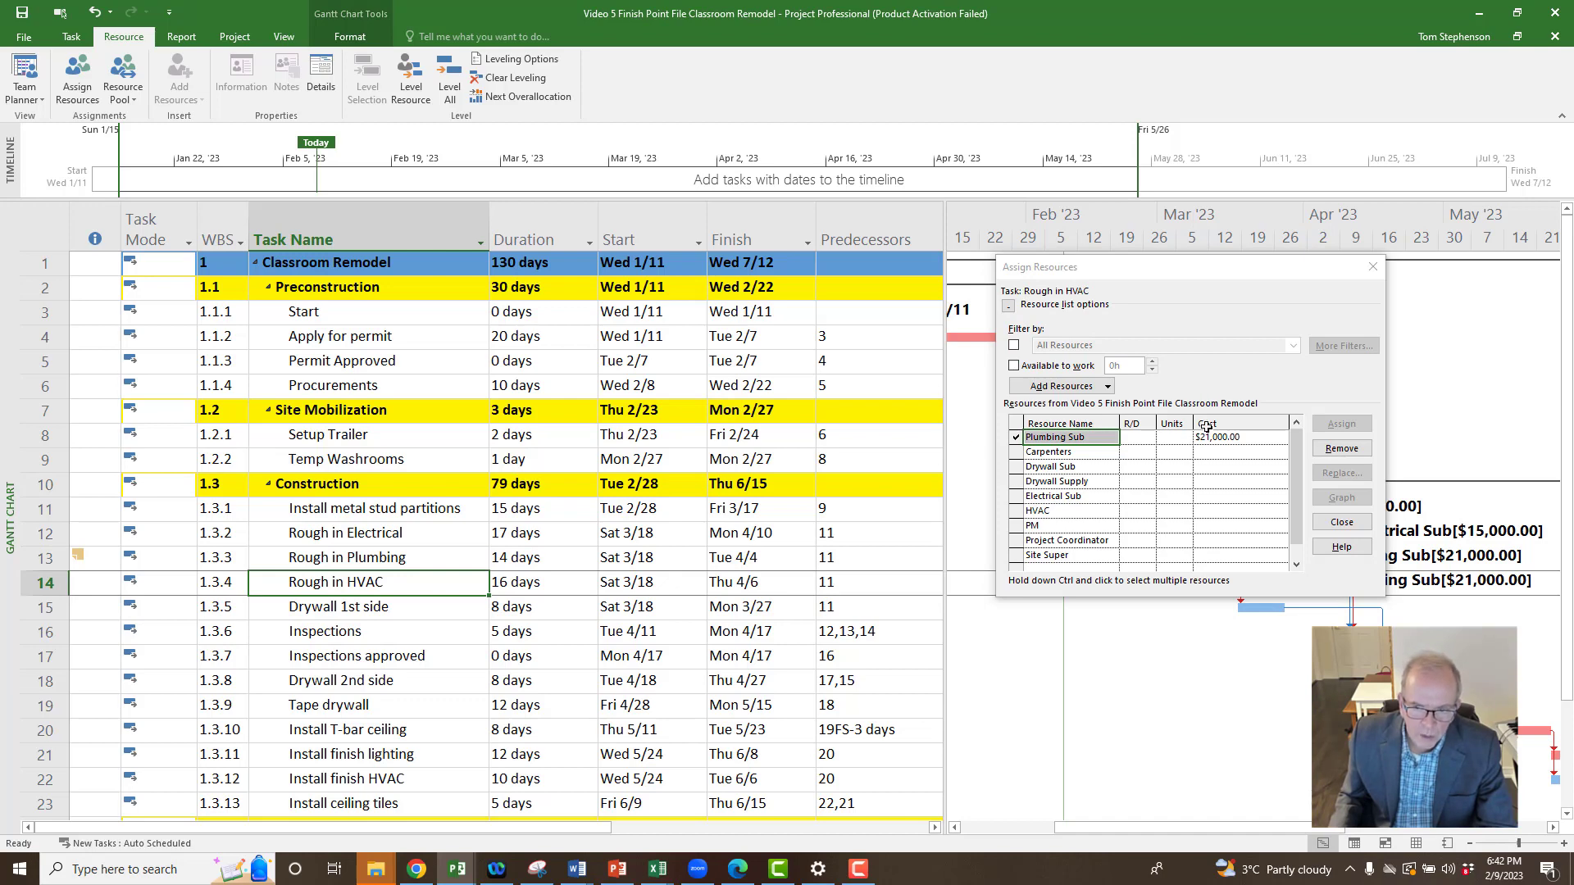
{"action": "left_click", "coordinate": [1330, 453]}
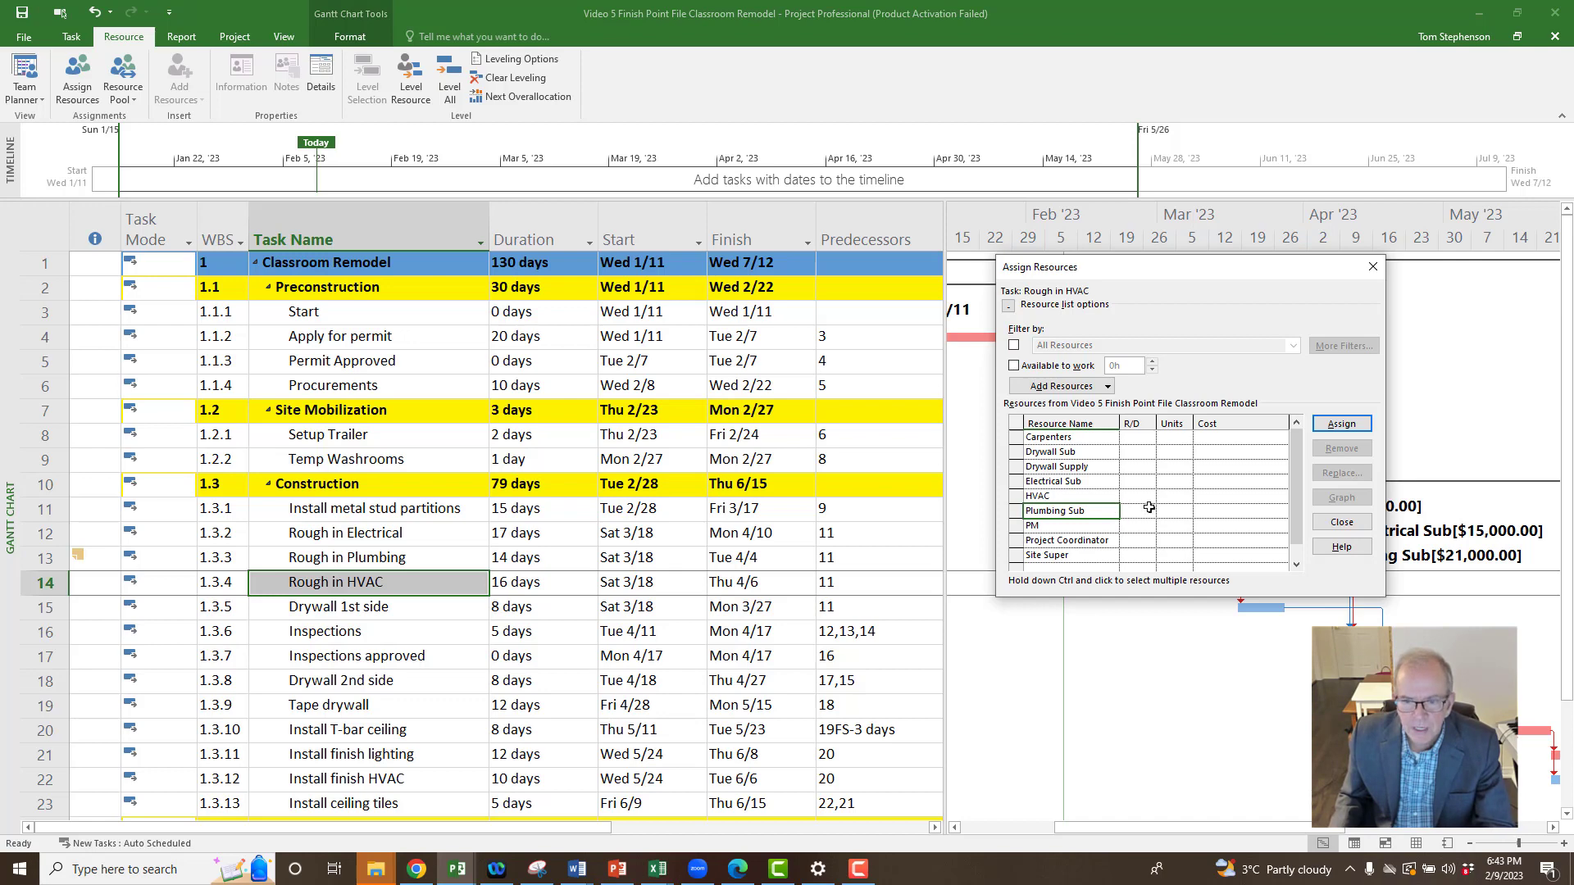
{"action": "left_click", "coordinate": [1234, 496]}
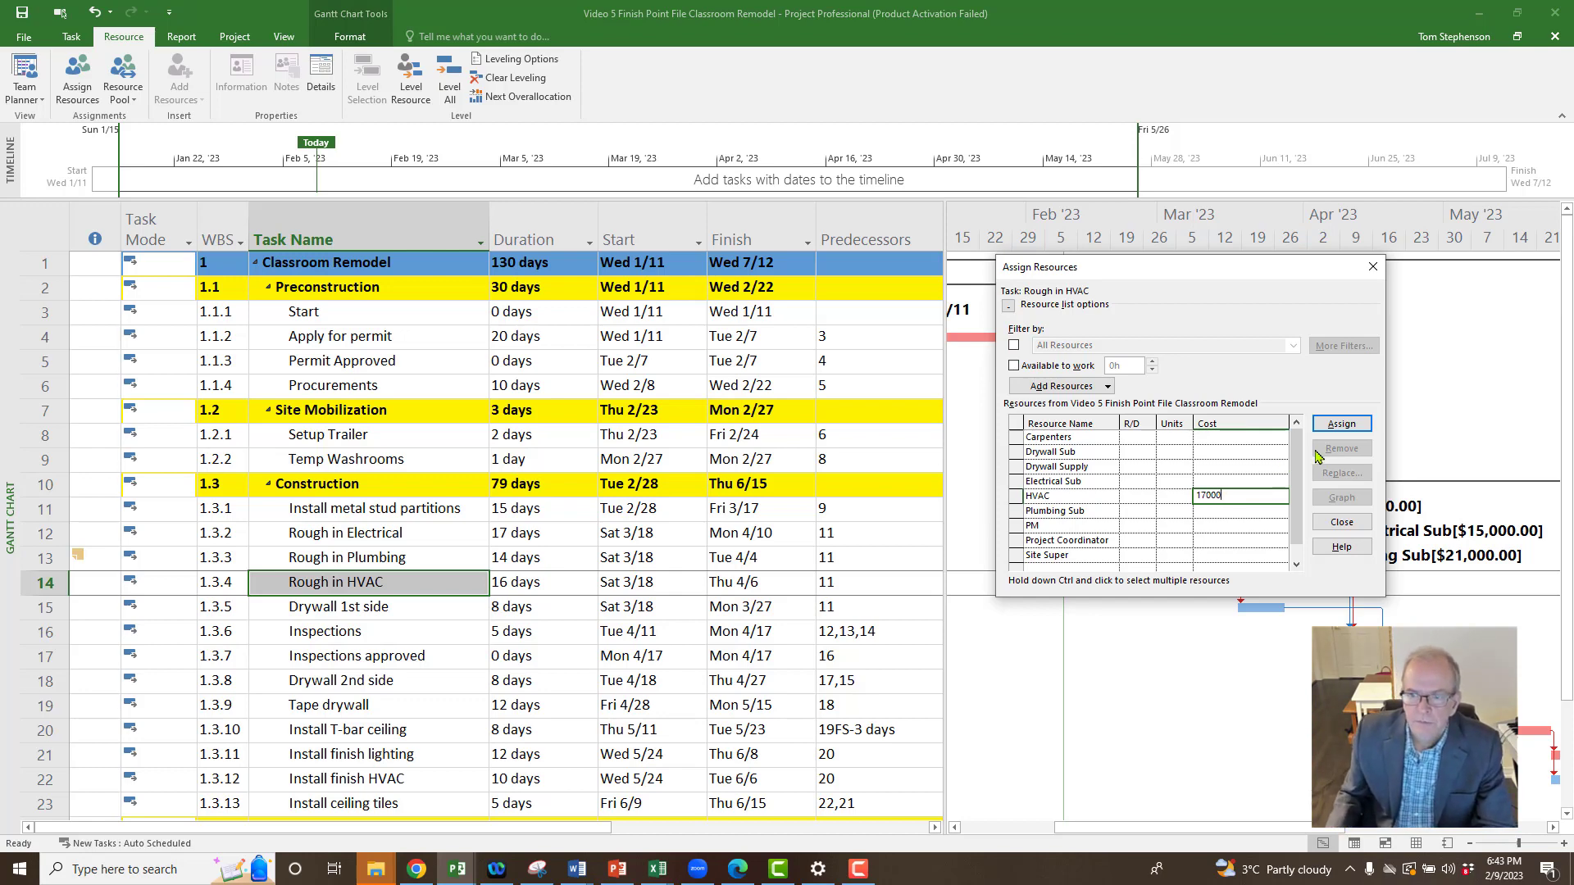
{"action": "left_click", "coordinate": [1320, 425]}
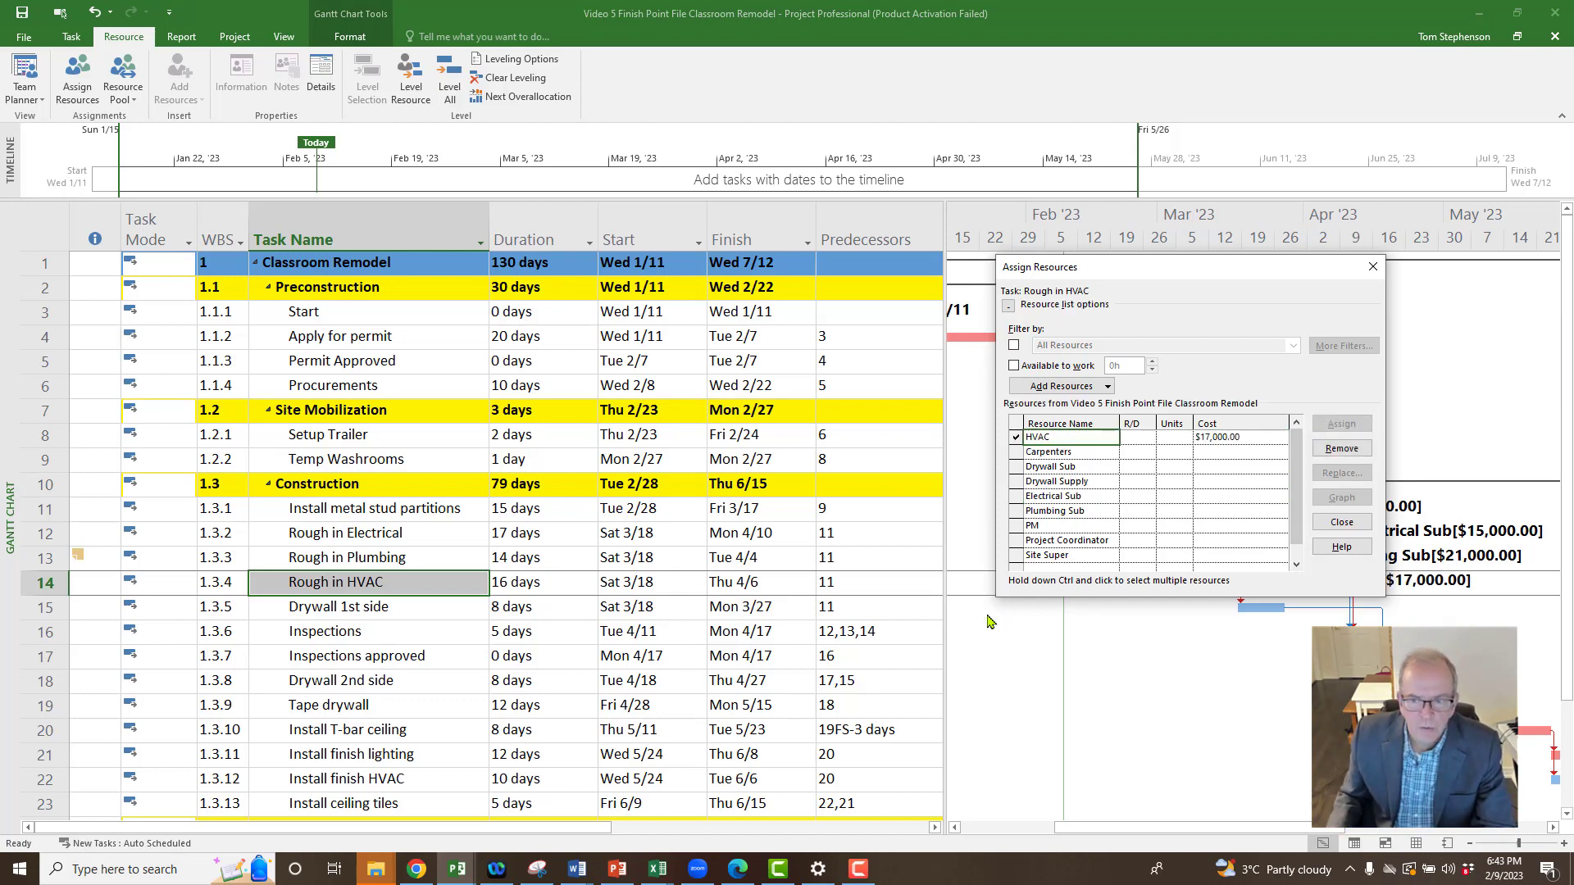
Assign 20,000 sq.ft. of Drywall Supply to the Drywall 1st side task and widen the Units column to show the full quantity.
{"action": "left_click", "coordinate": [396, 612]}
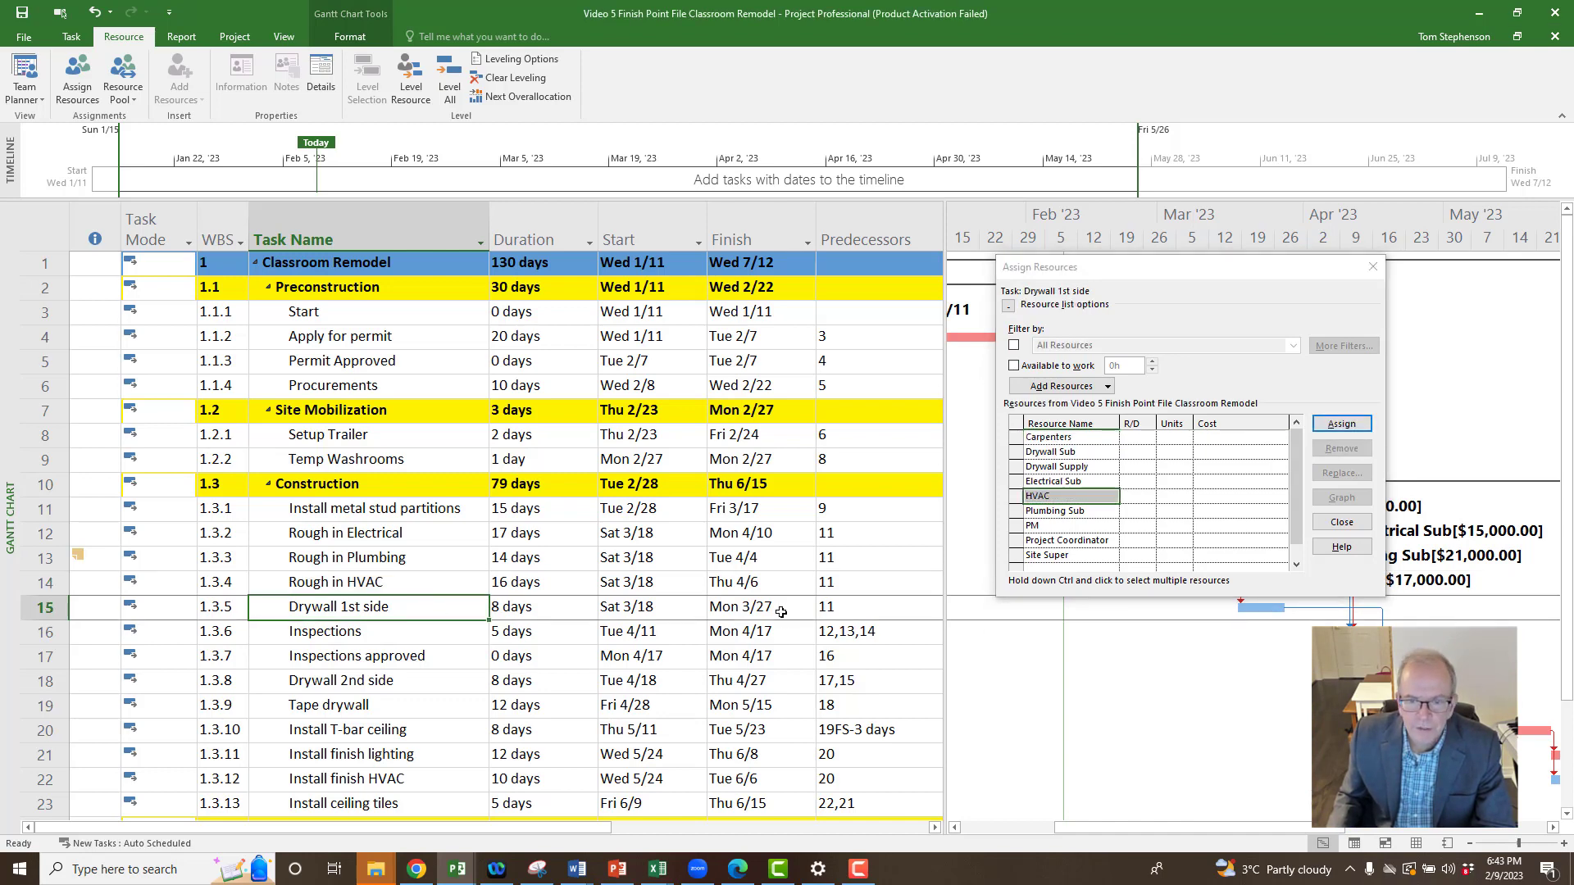
{"action": "left_click", "coordinate": [1166, 468]}
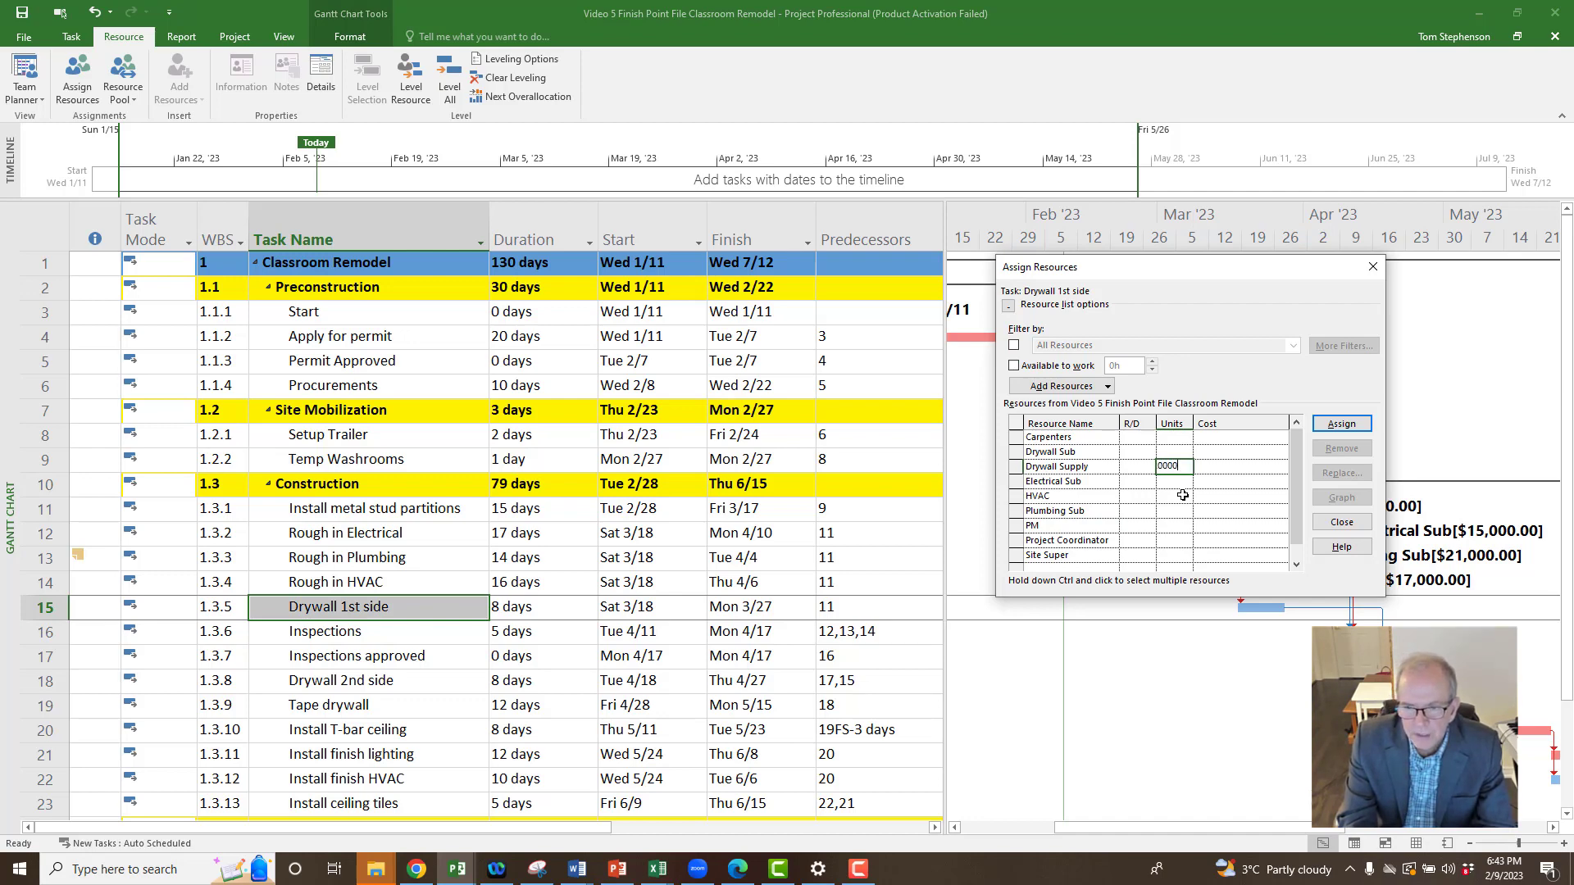
{"action": "type", "text": "20000"}
{"action": "key", "text": "Return"}
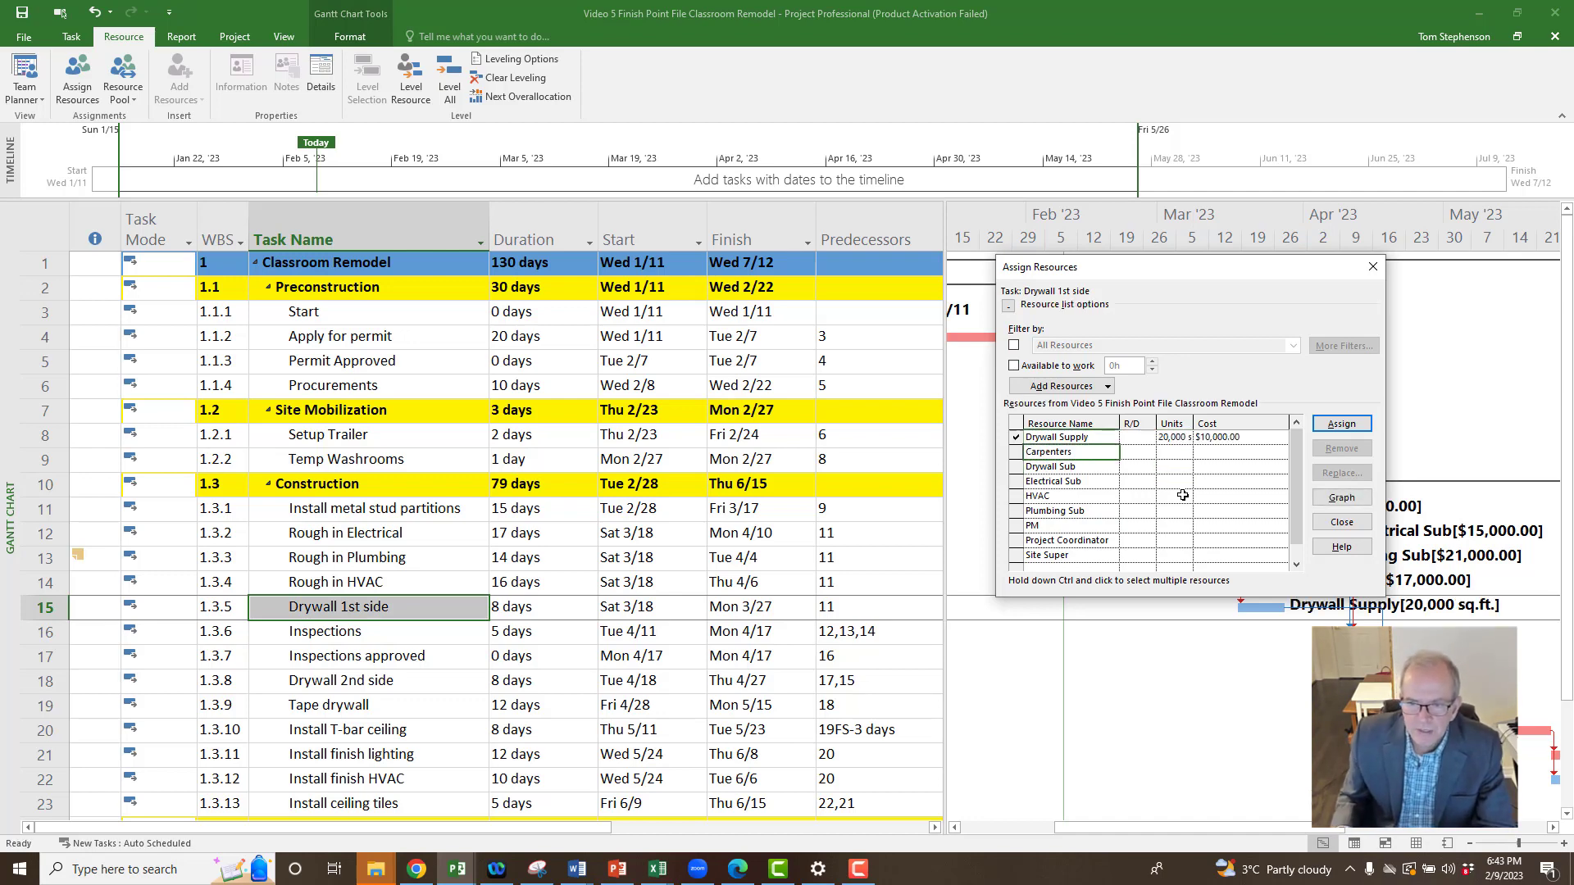
{"action": "left_click_drag", "start_coordinate": [1194, 429], "coordinate": [1212, 425]}
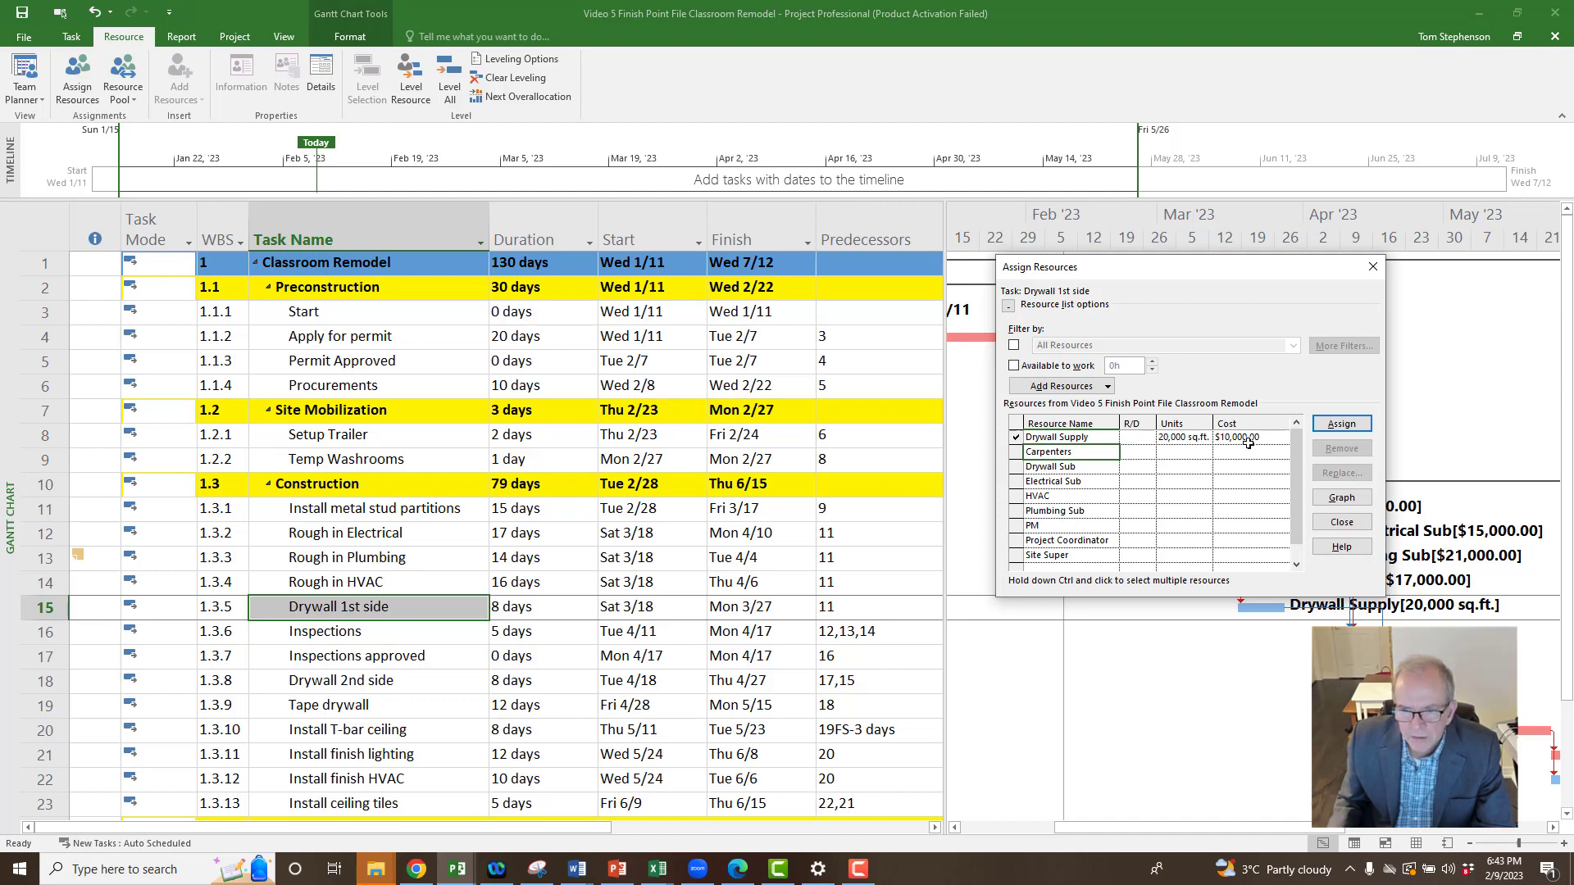
Check Drywall Supply's material unit and standard rate in the Resource Sheet, and return to the Gantt Chart.
{"action": "right_click", "coordinate": [8, 467]}
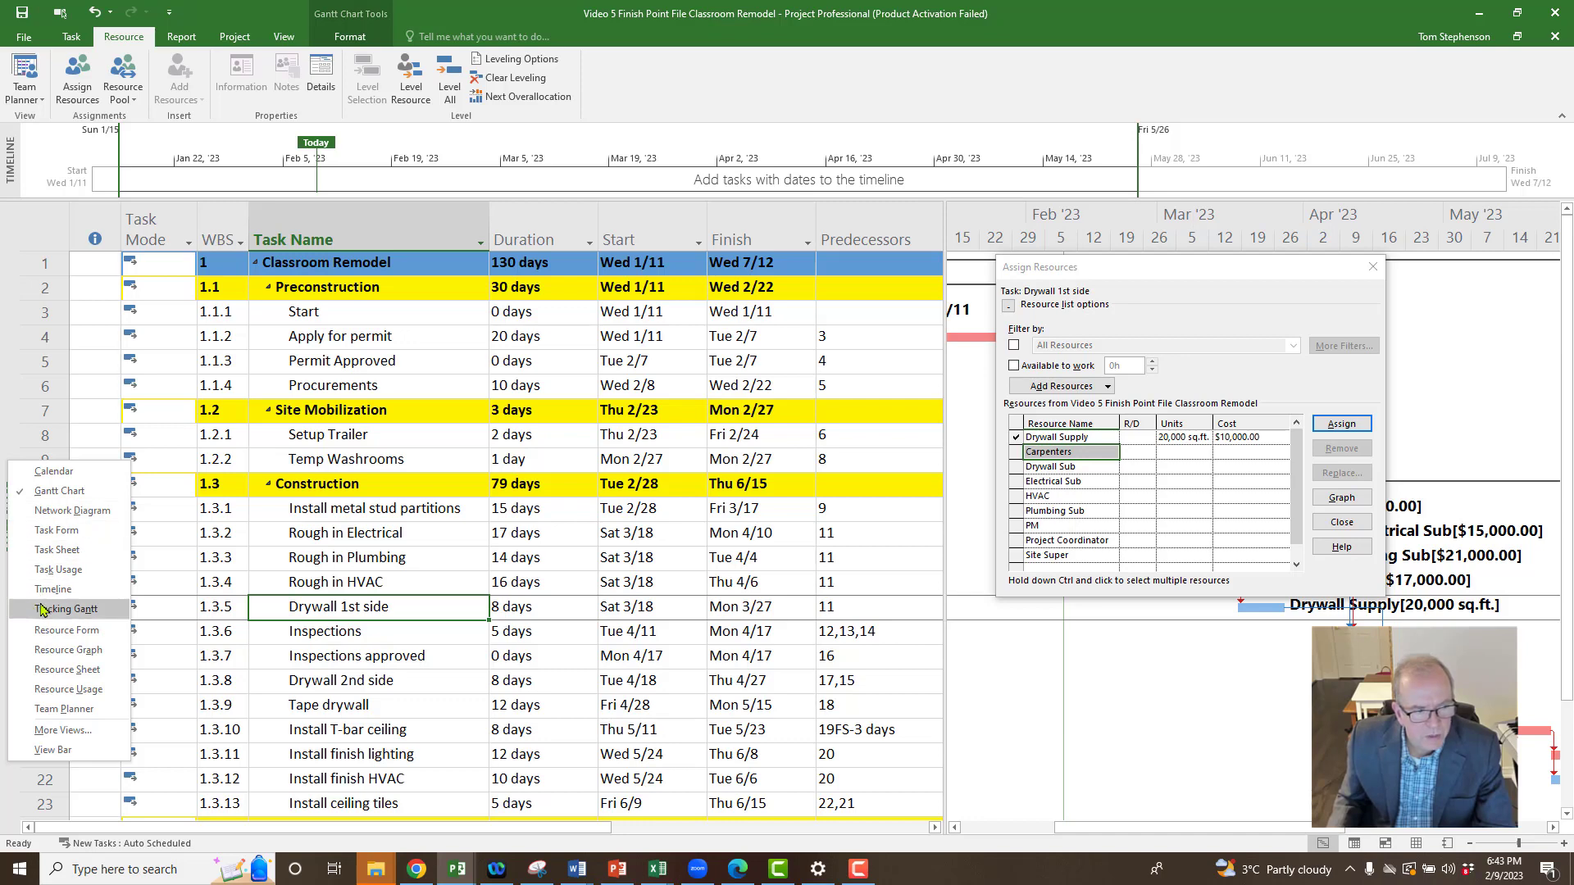
{"action": "left_click", "coordinate": [70, 671]}
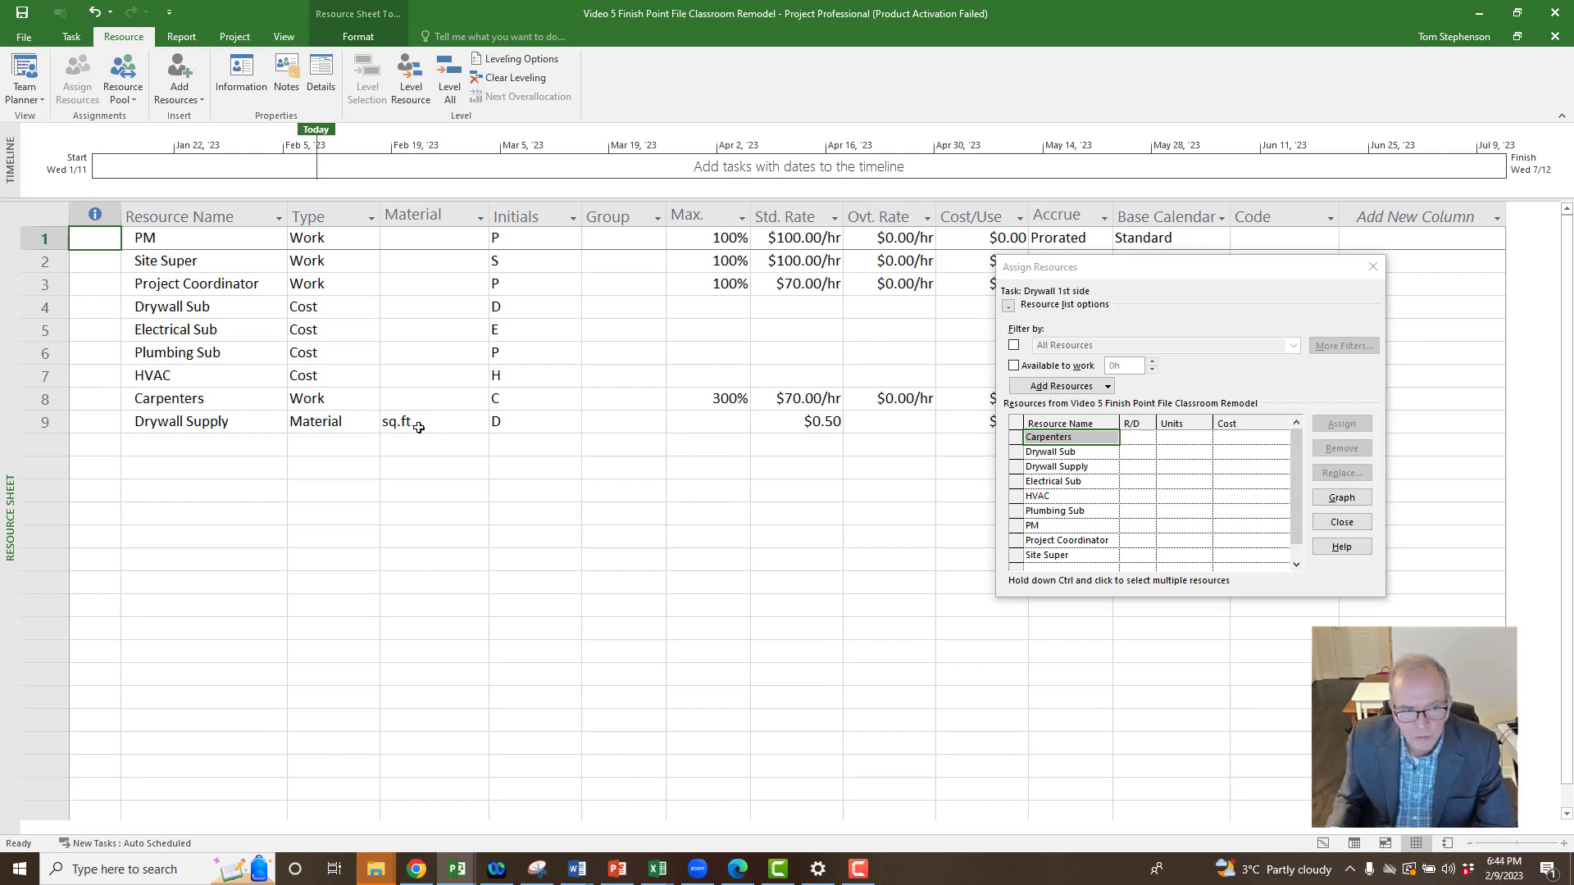
{"action": "left_click", "coordinate": [828, 429]}
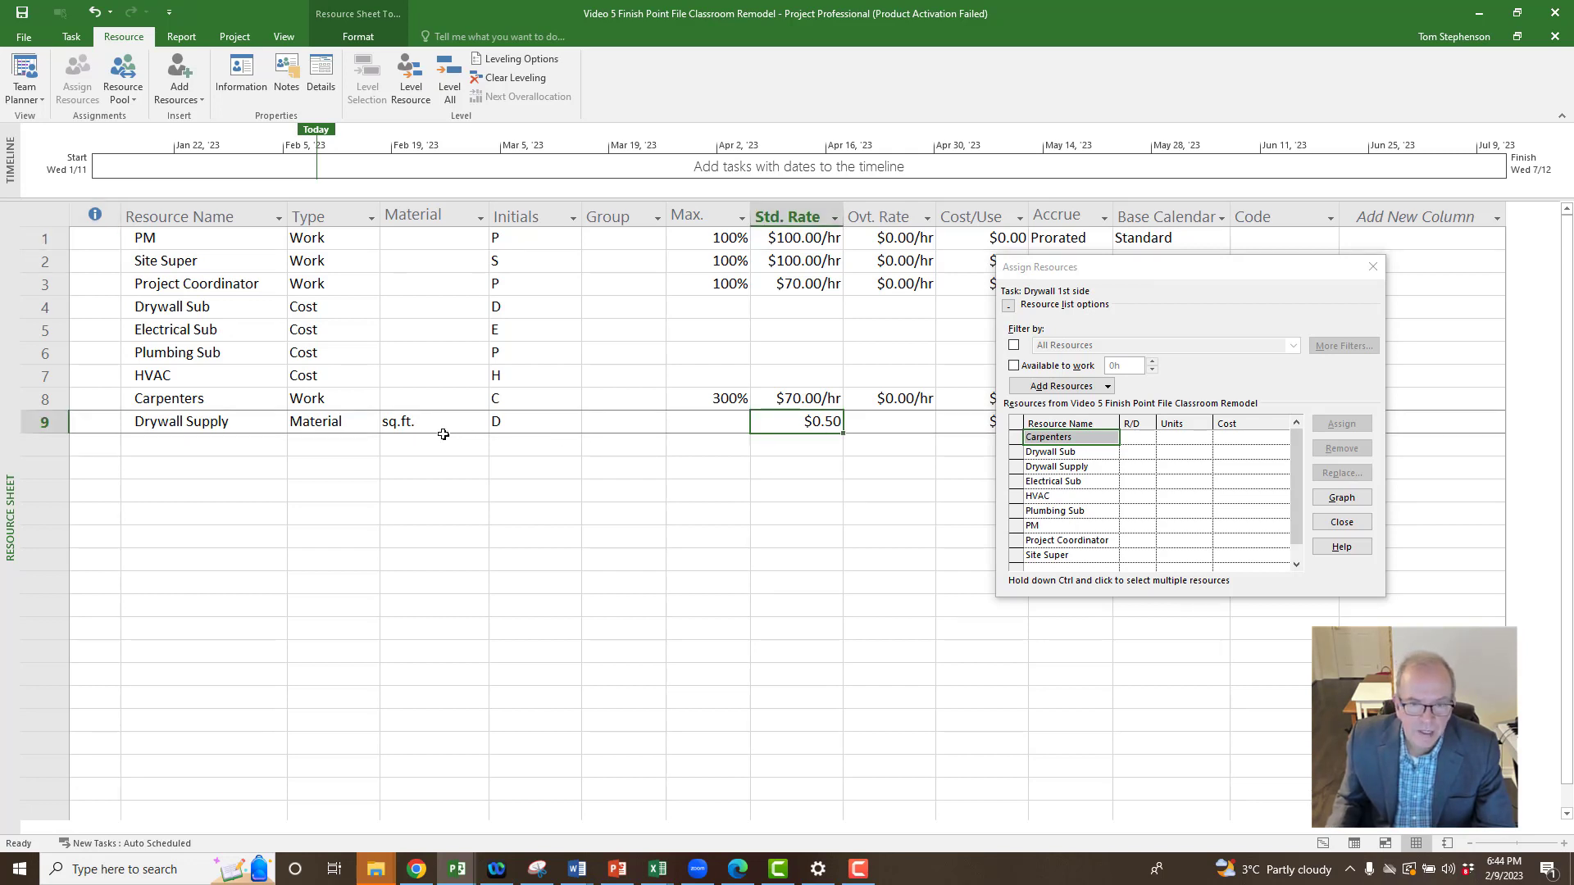
{"action": "right_click", "coordinate": [6, 396]}
{"action": "left_click", "coordinate": [36, 421]}
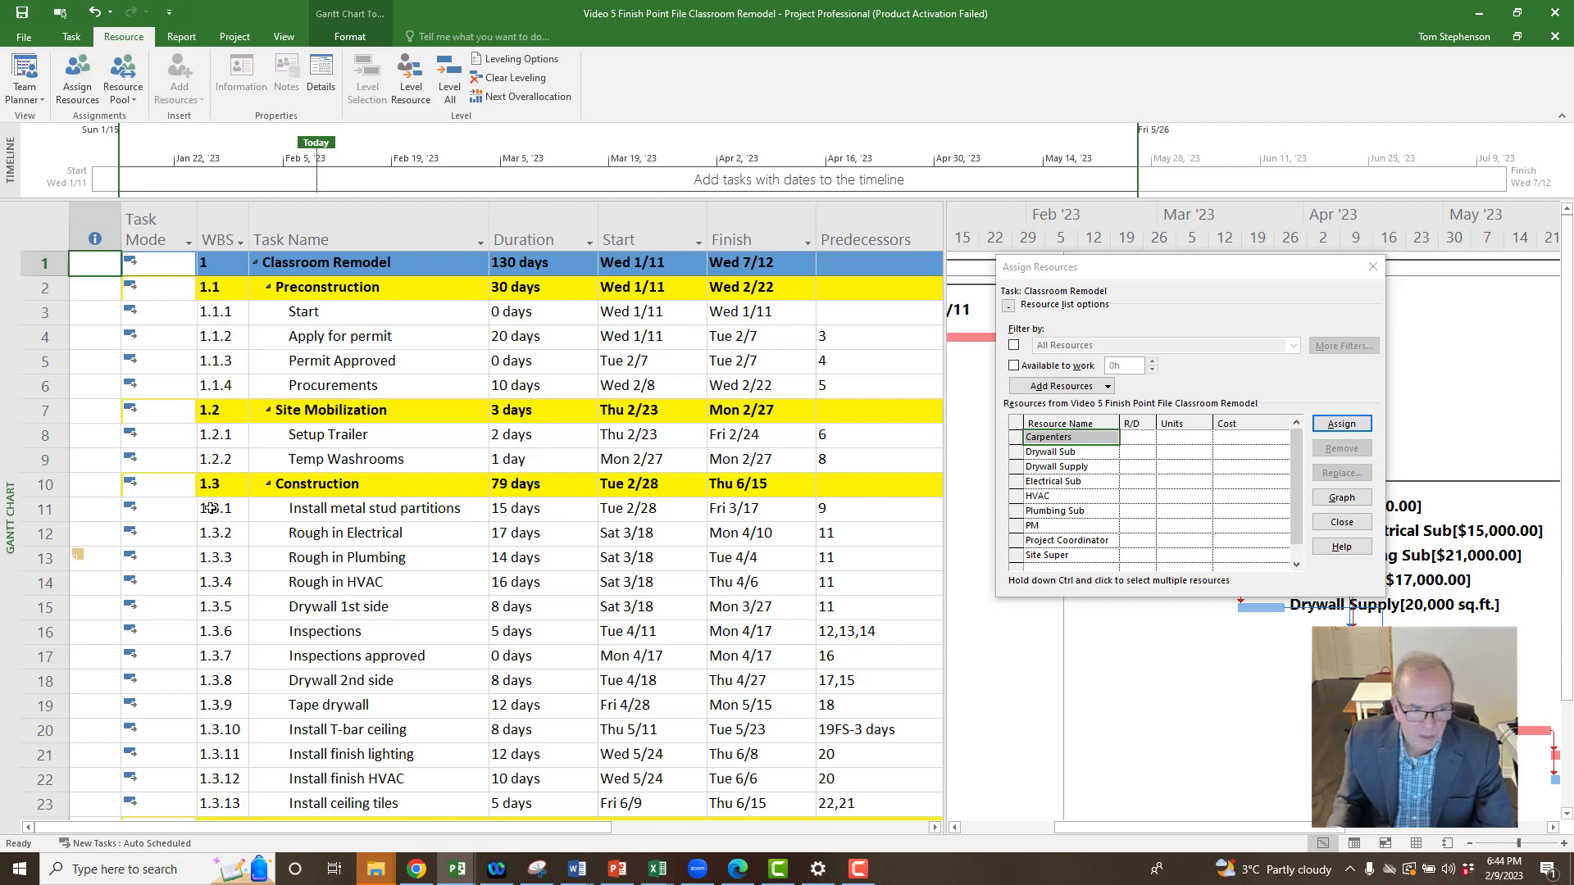
Assign Drywall Sub at a cost of $20,000 to the Drywall 1st side task and narrow the Units column again.
{"action": "left_click", "coordinate": [373, 608]}
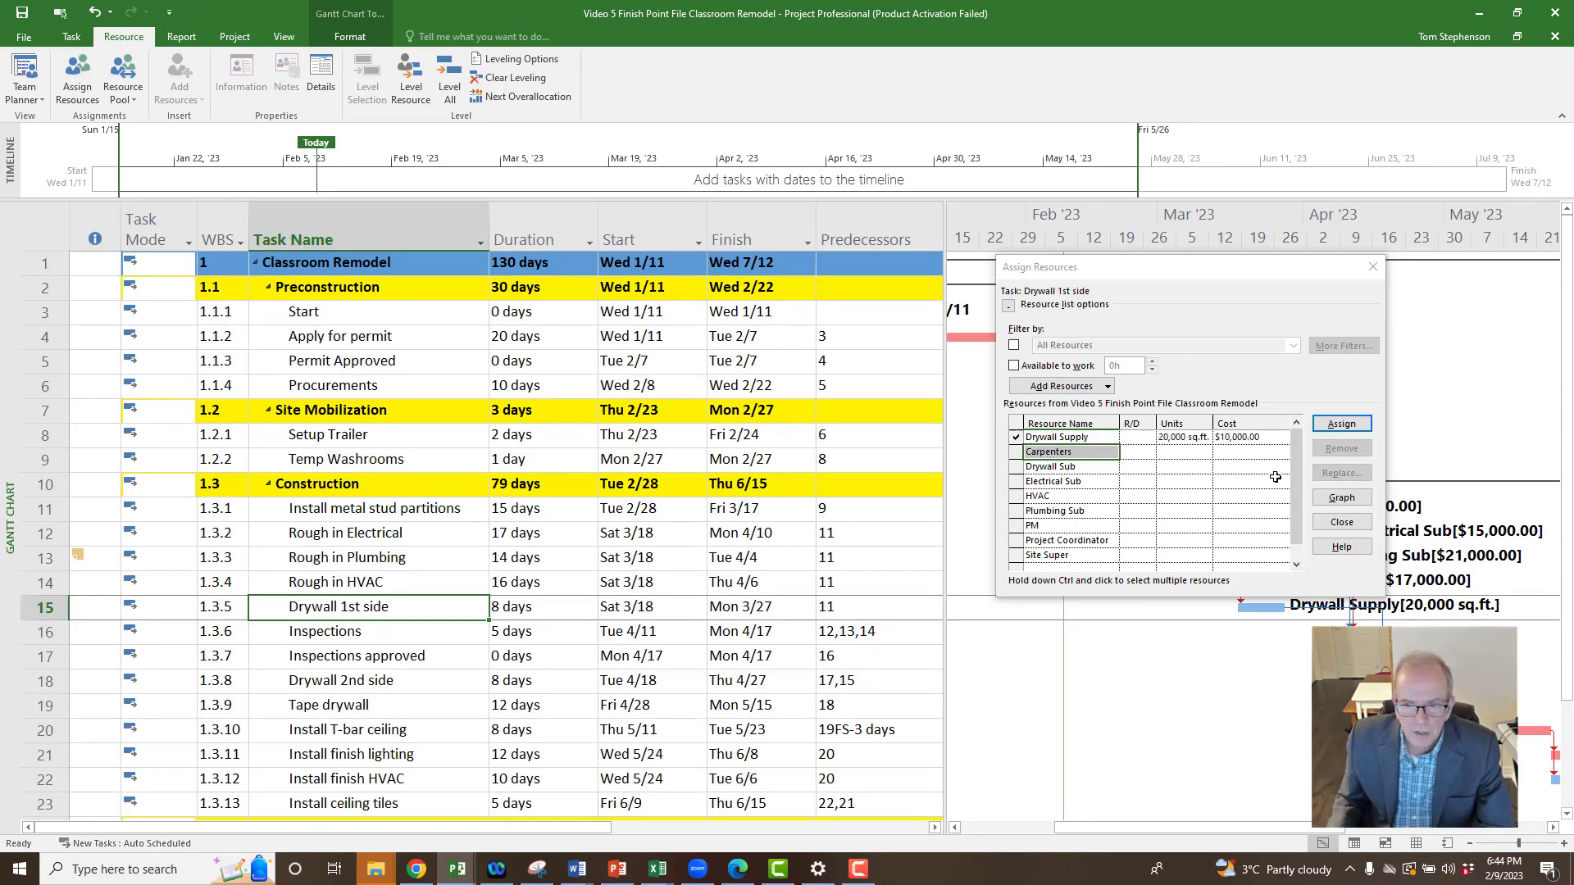
{"action": "left_click", "coordinate": [1253, 465]}
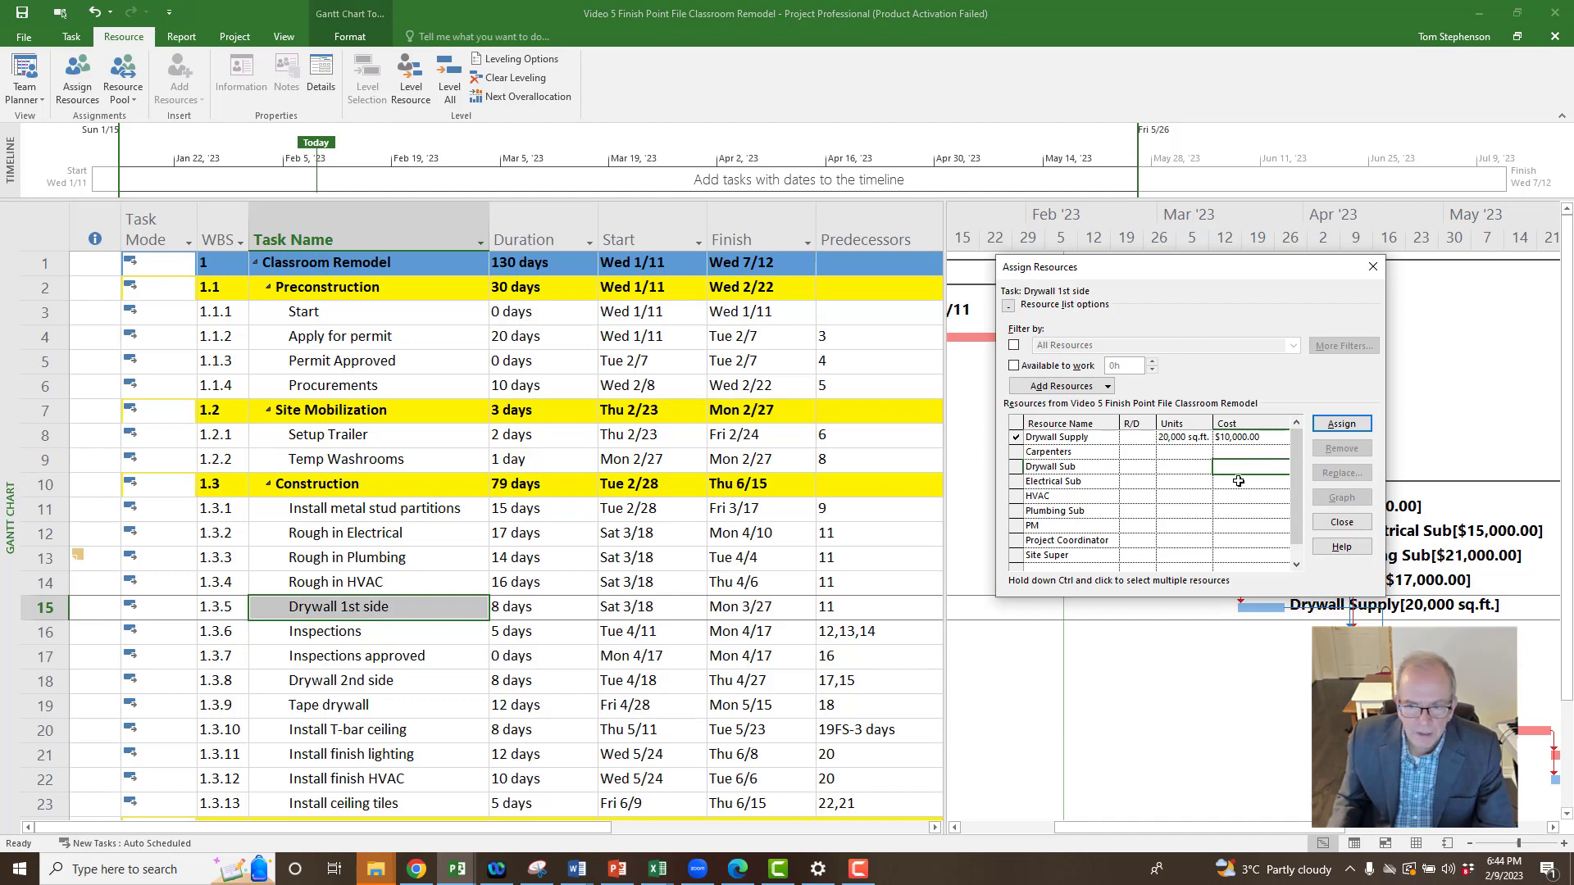
{"action": "type", "text": "3"}
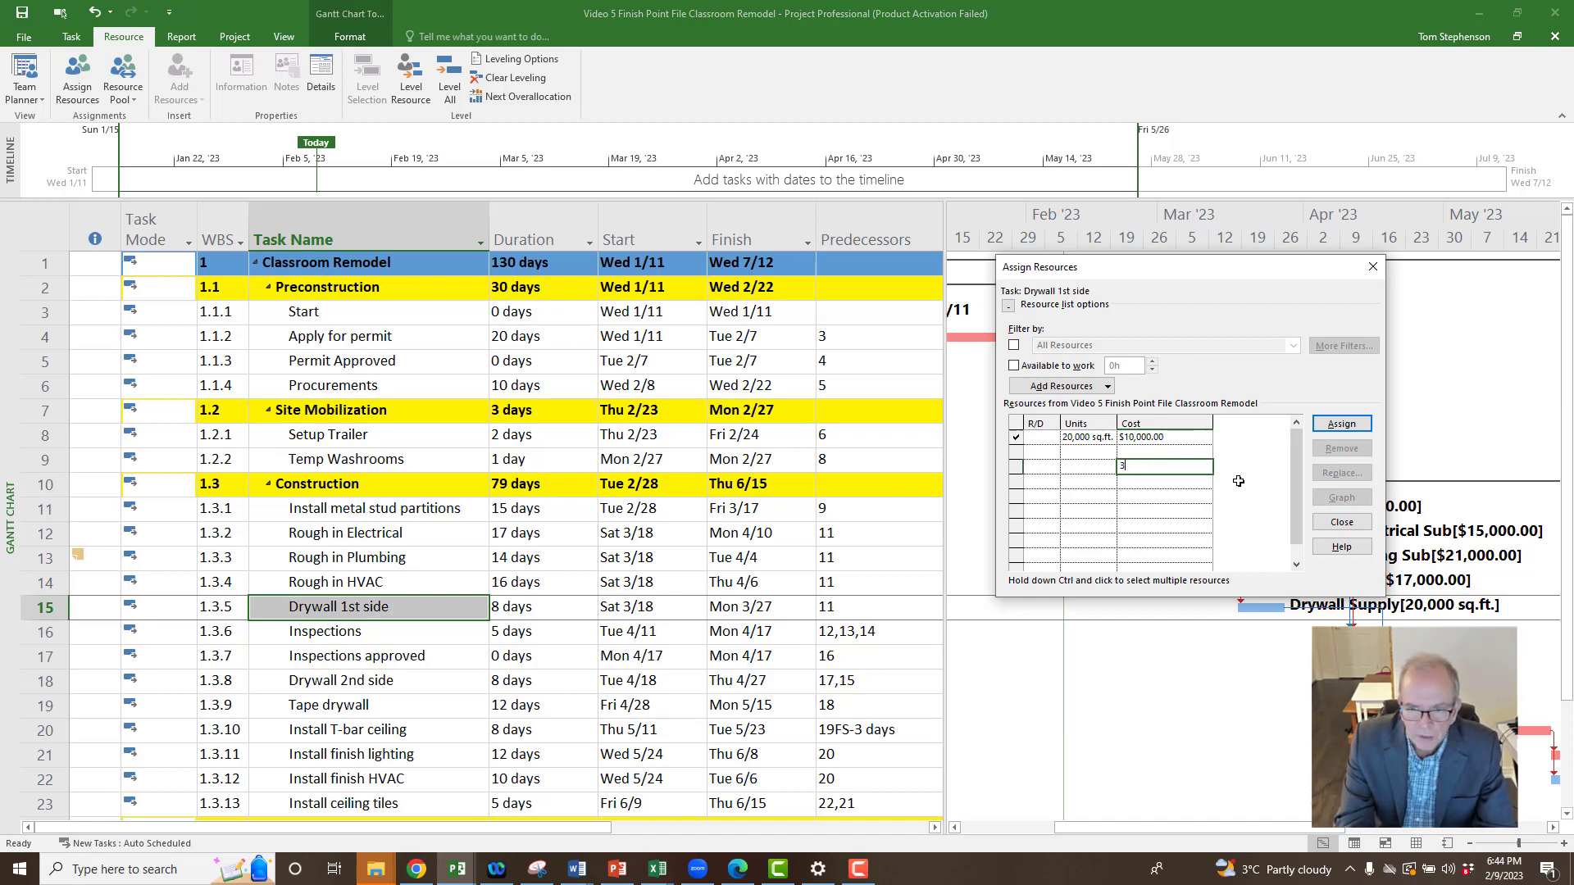
{"action": "key", "text": "BackSpace"}
{"action": "type", "text": "20,000.00"}
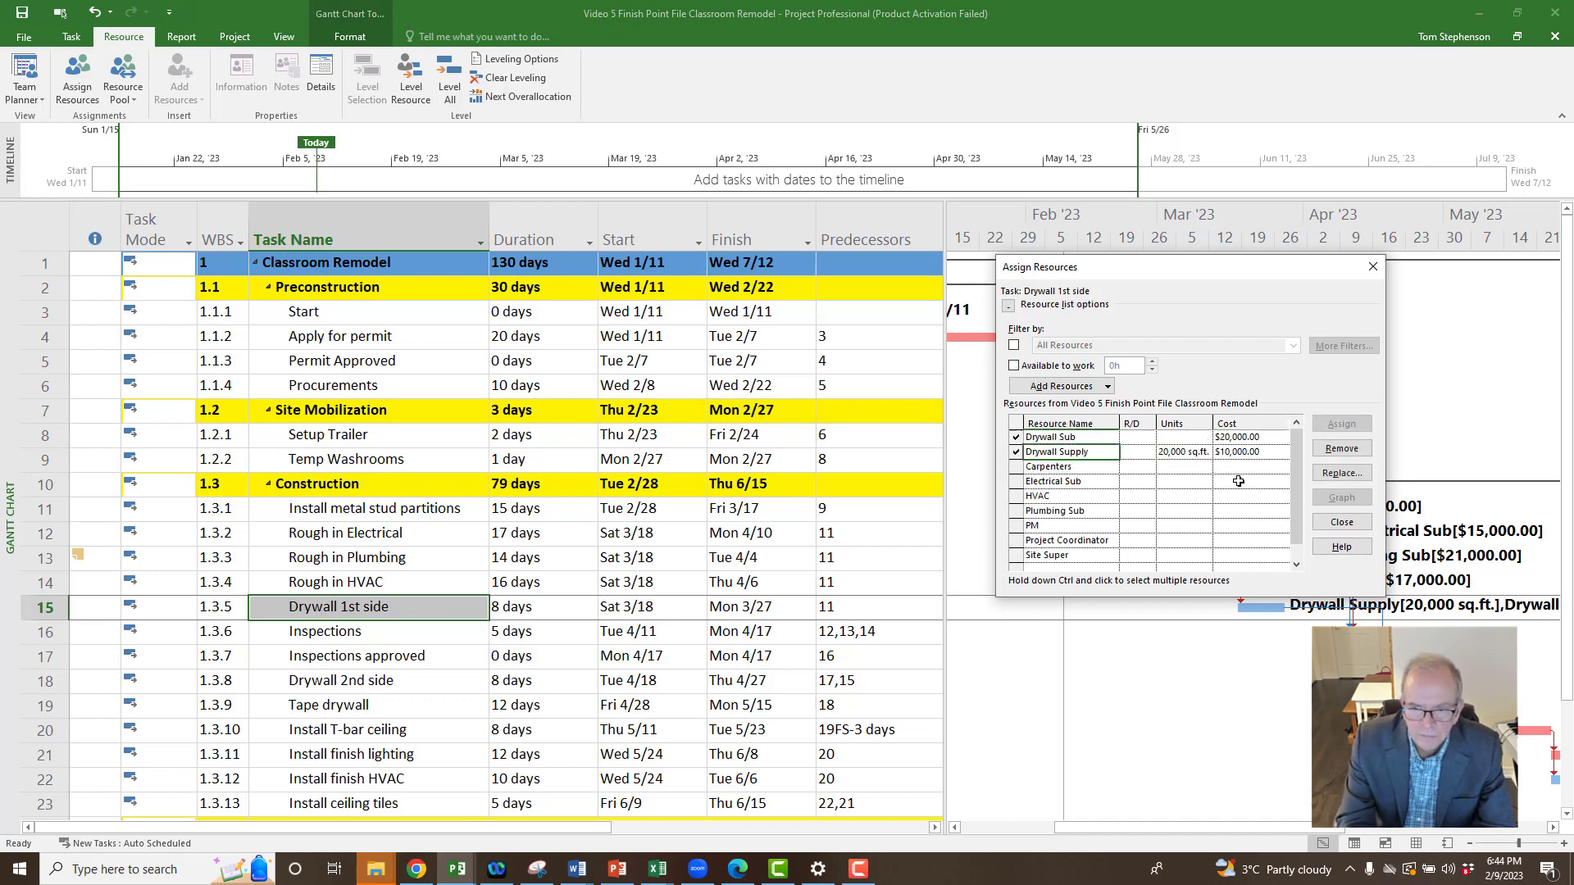
{"action": "key", "text": "Return"}
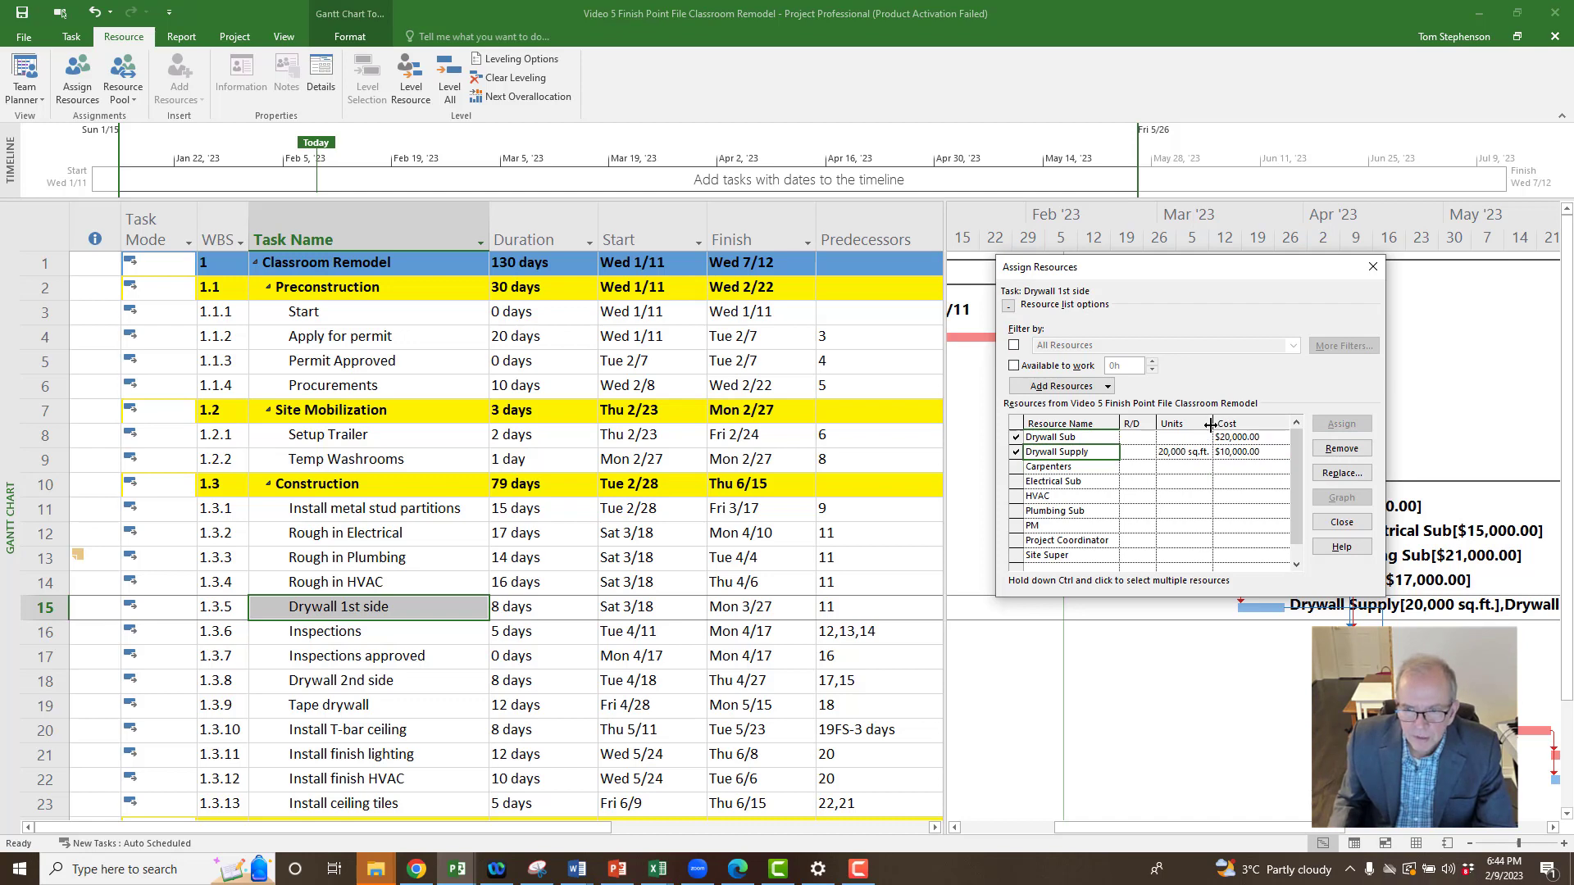
{"action": "left_click_drag", "start_coordinate": [1210, 424], "coordinate": [1188, 425]}
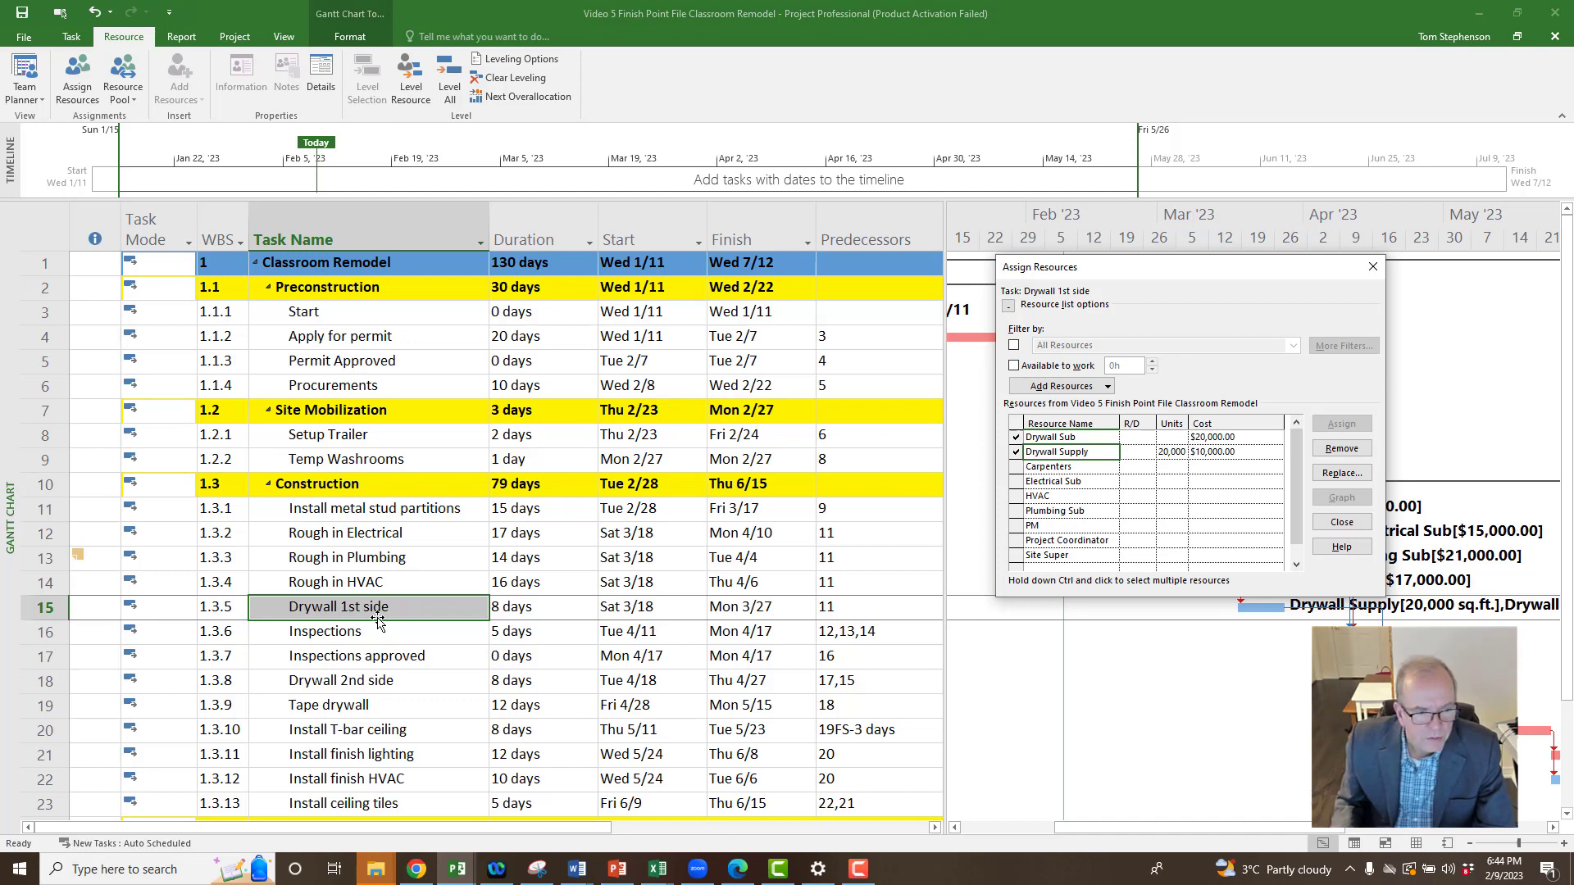
Assign Drywall Sub at a cost of $20,000 to the Drywall 2nd side task.
{"action": "scroll", "coordinate": [378, 621], "scroll_direction": "down", "scroll_amount": 1}
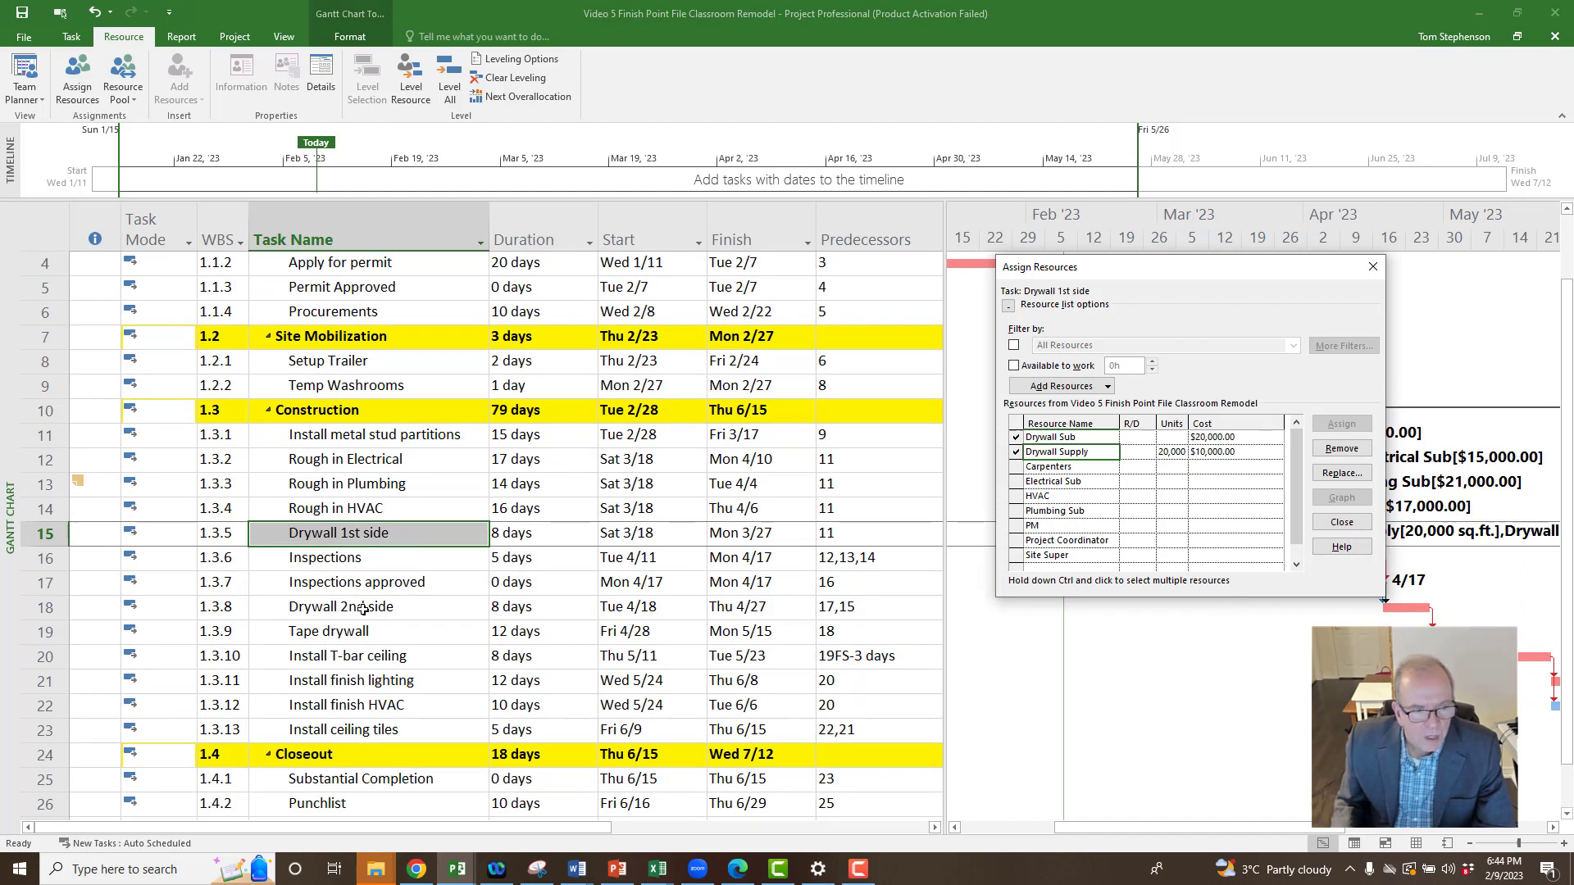
{"action": "left_click", "coordinate": [338, 614]}
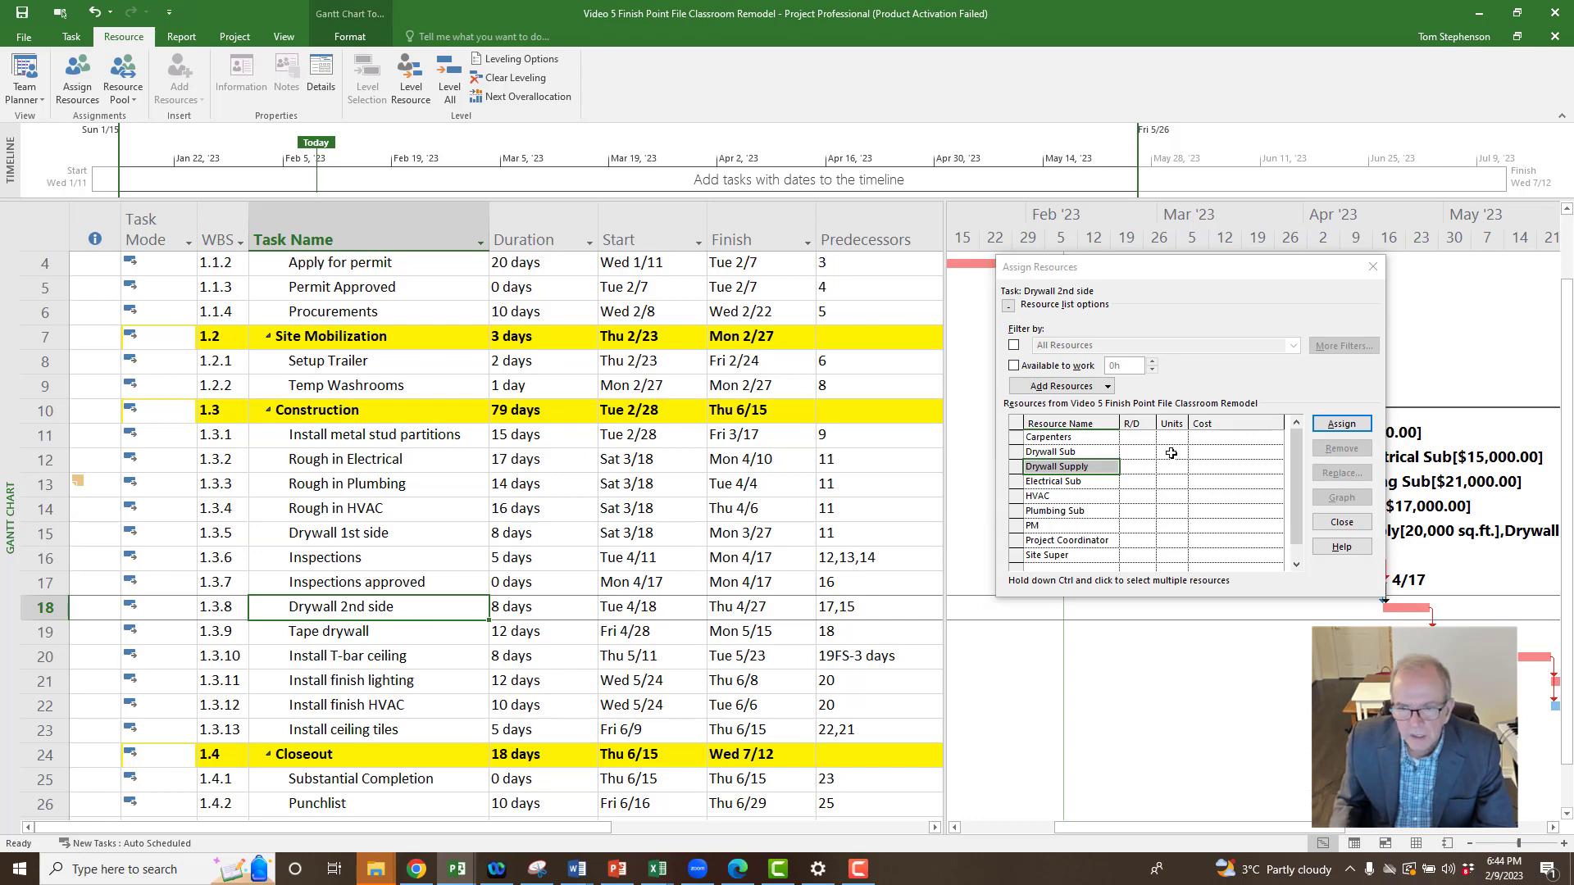
{"action": "left_click", "coordinate": [1210, 453]}
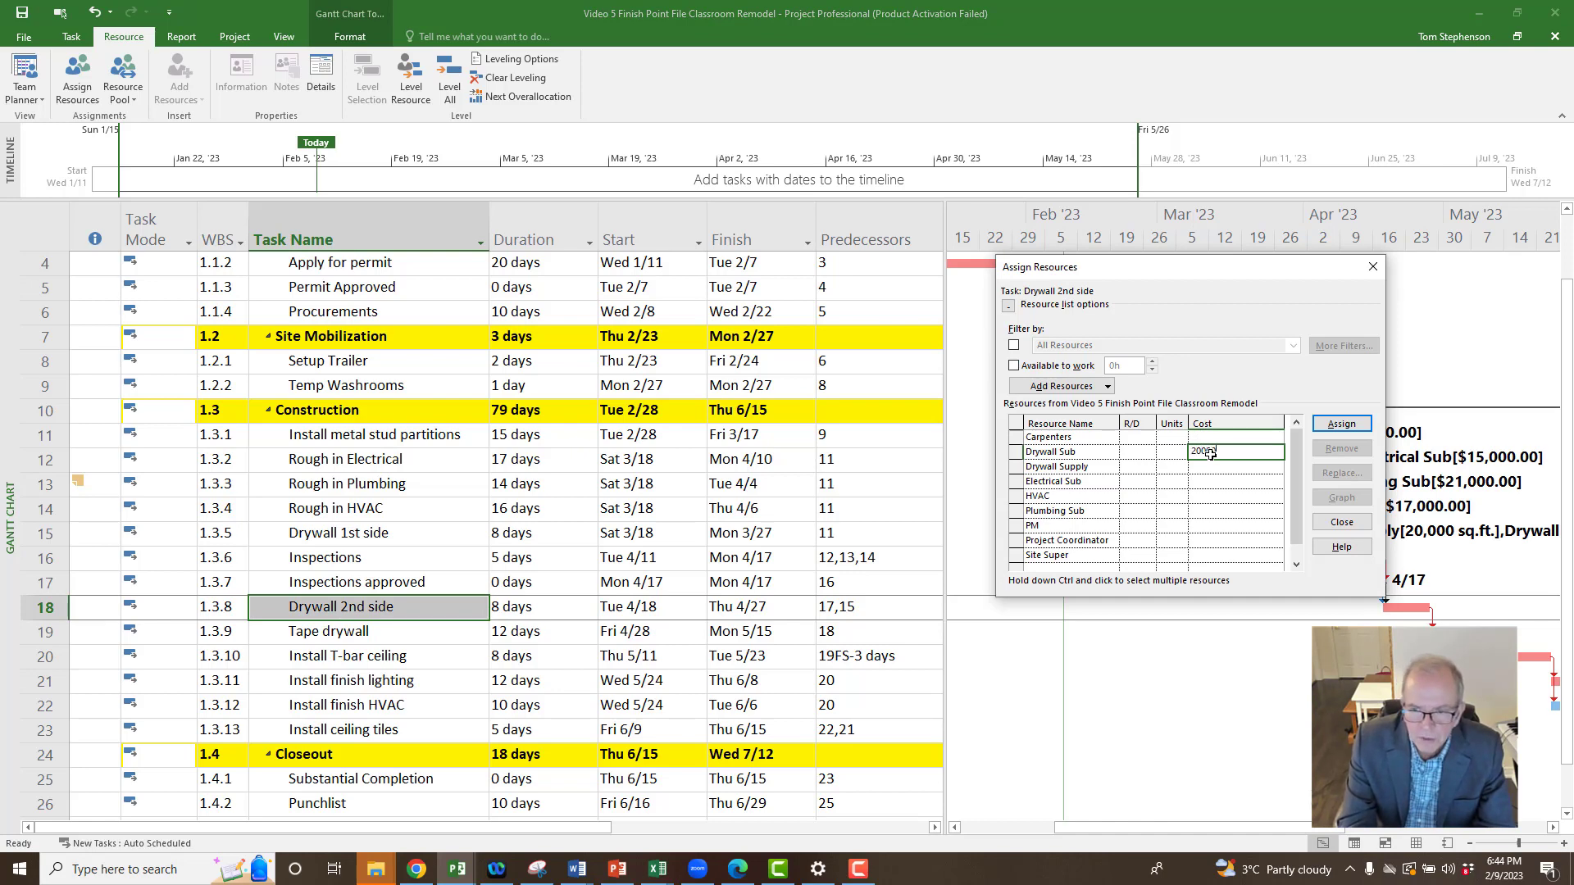
{"action": "type", "text": "20000"}
{"action": "key", "text": "Return"}
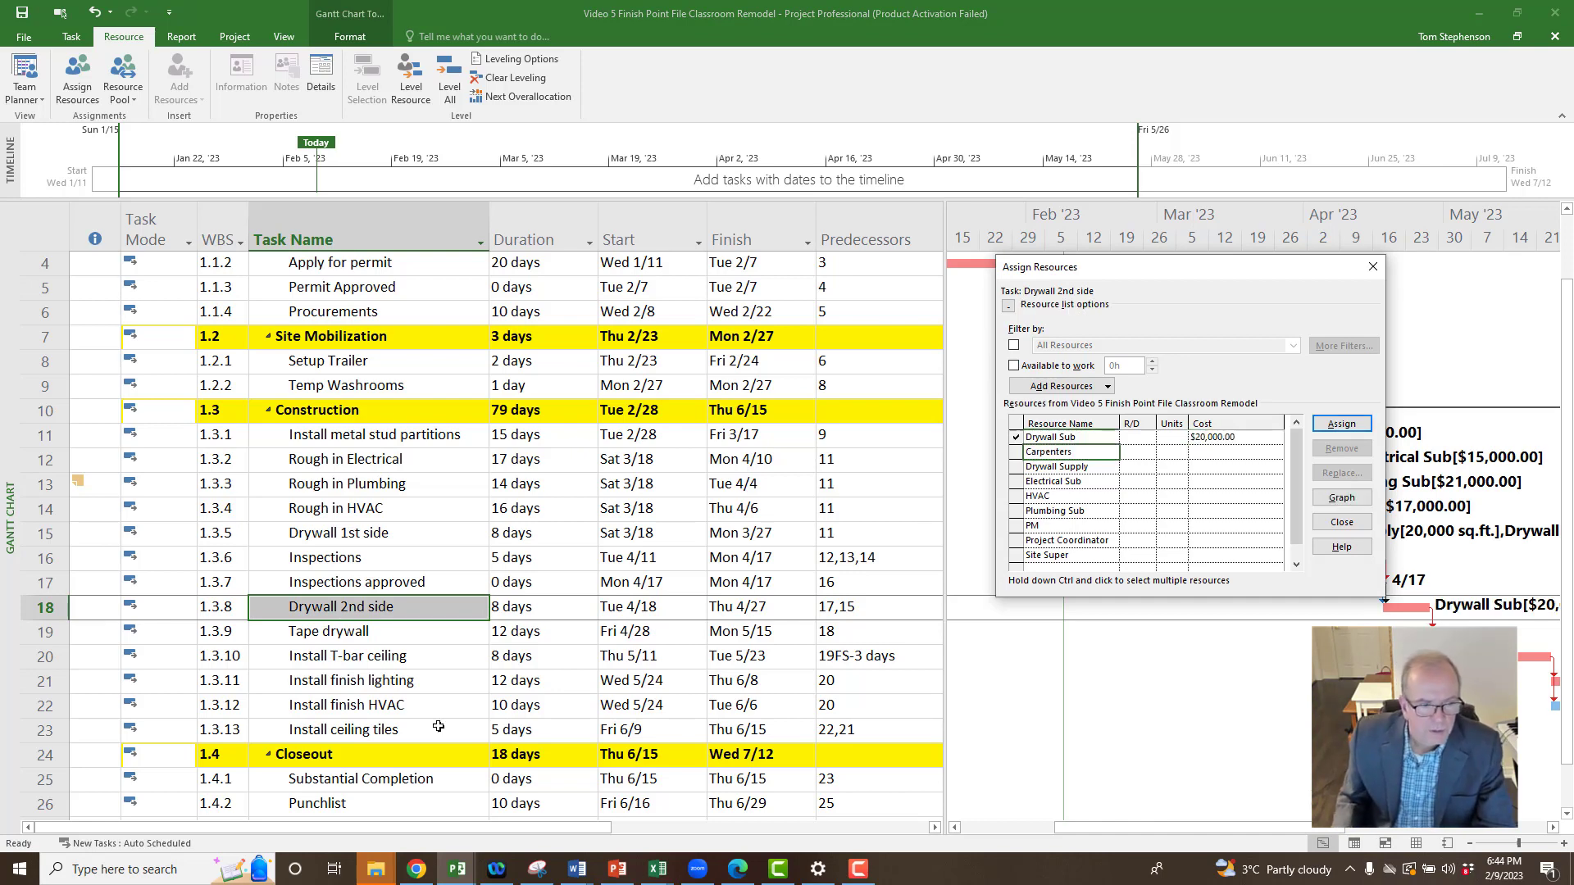
Assign Drywall Sub at a cost of $15,000 to the Tape drywall task.
{"action": "left_click", "coordinate": [387, 638]}
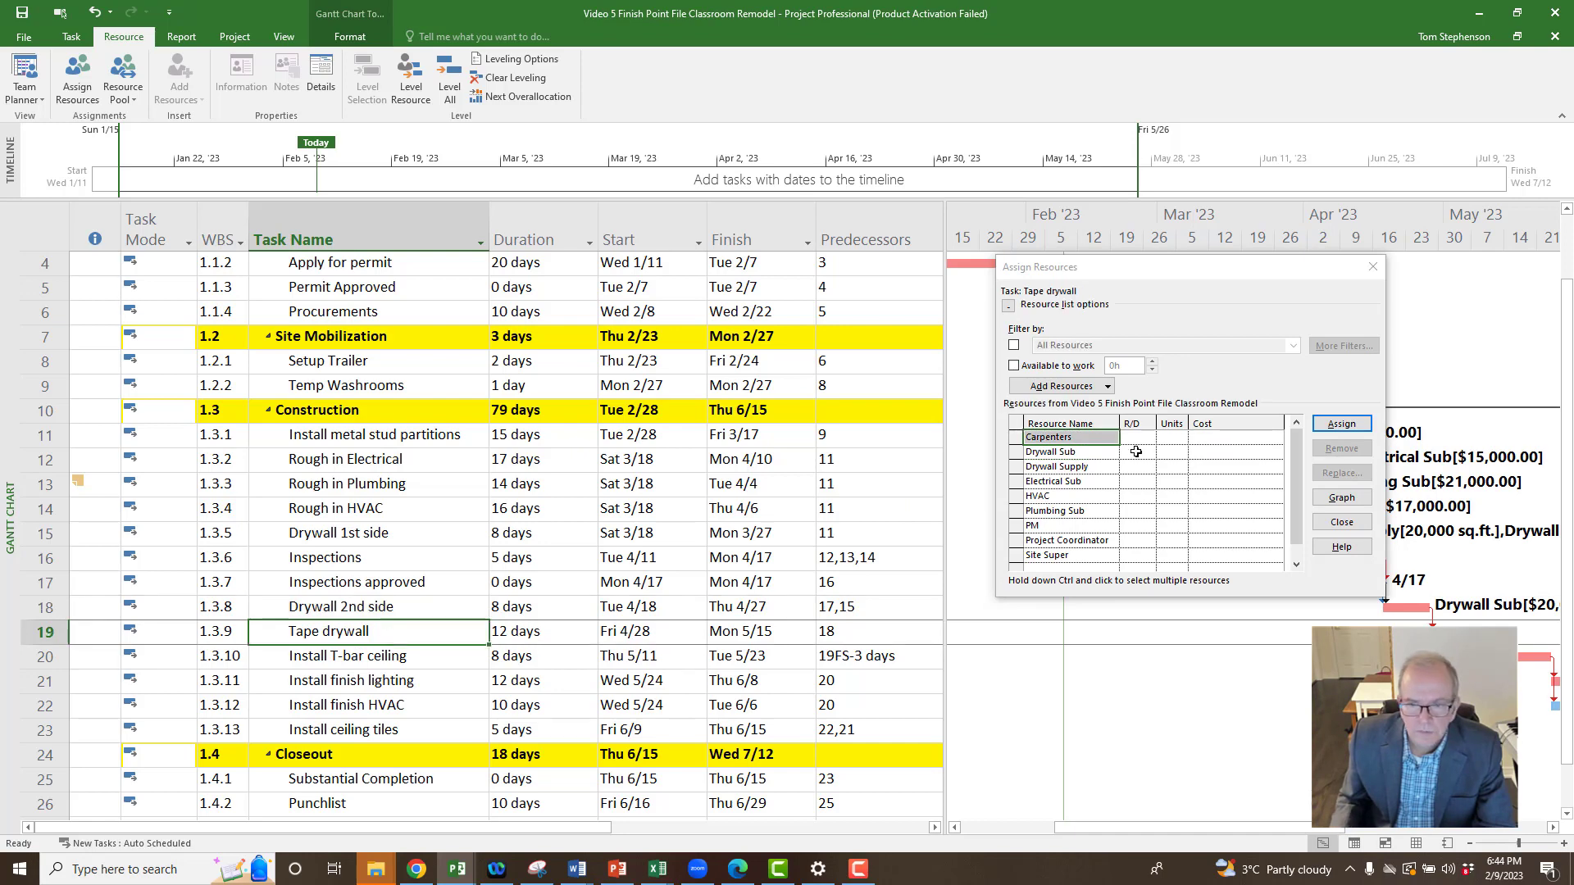
{"action": "left_click", "coordinate": [1211, 456]}
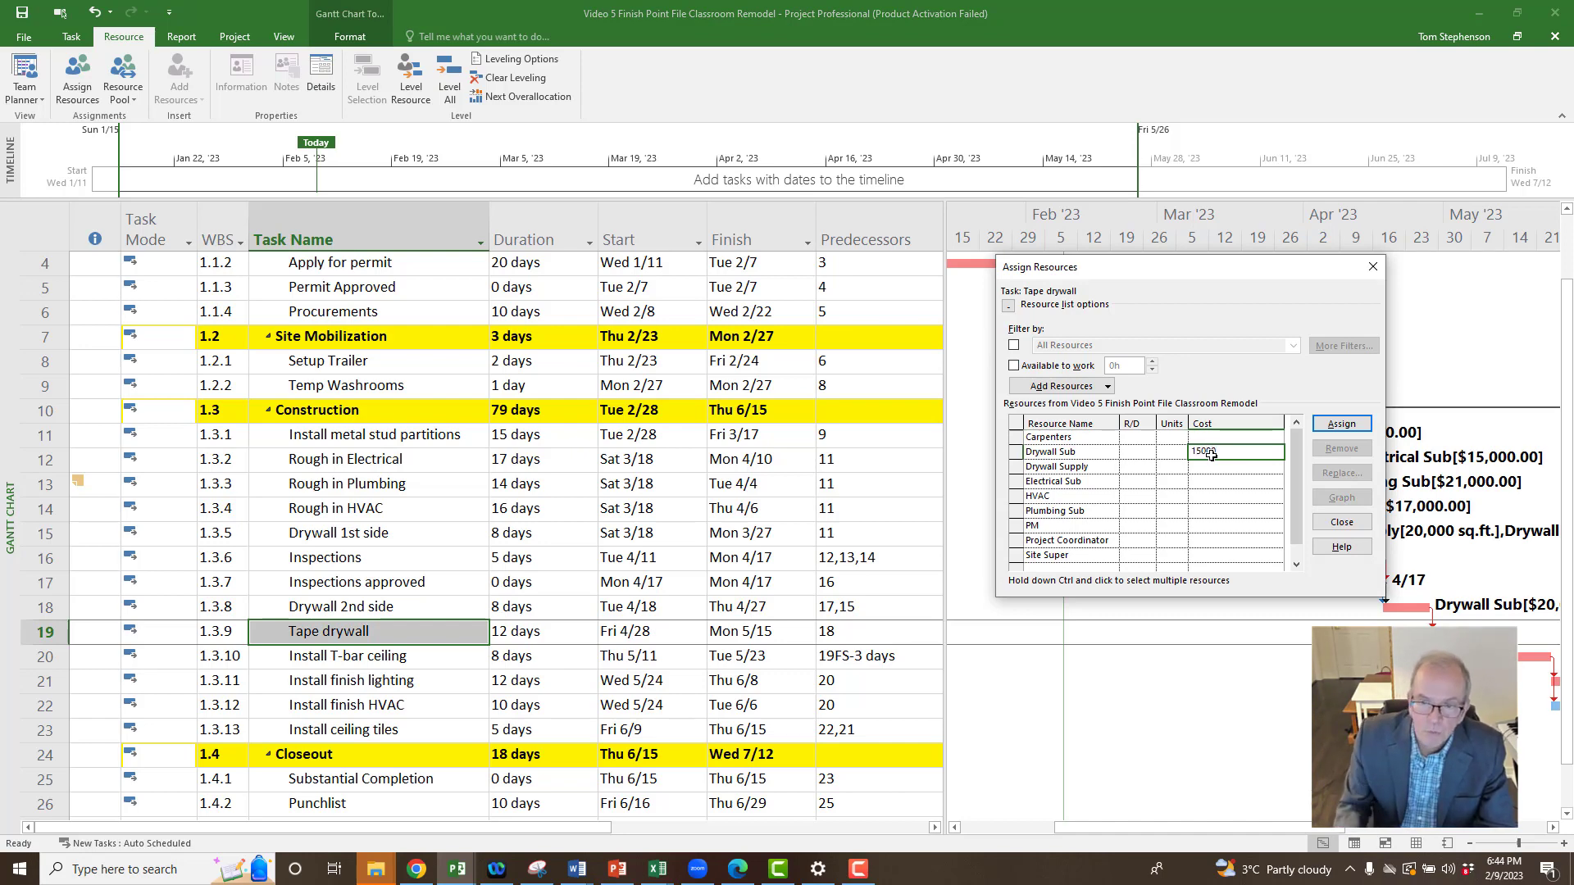
{"action": "type", "text": "15000"}
{"action": "left_click", "coordinate": [1340, 423]}
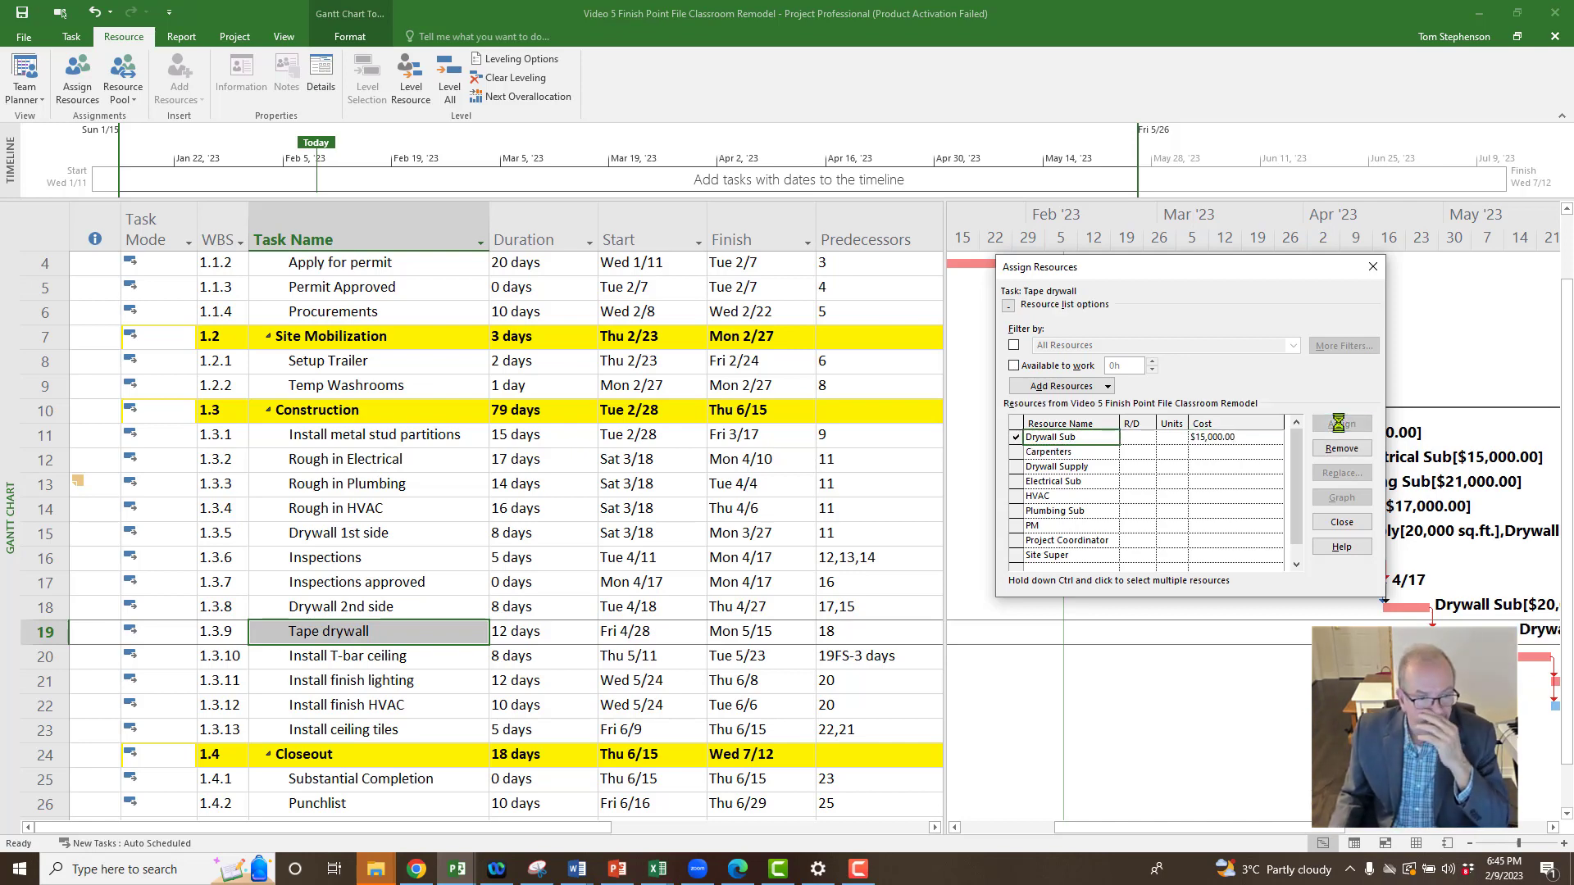
Assign Drywall Sub at a cost of $15,000 to the Install T-bar ceiling task.
{"action": "left_click", "coordinate": [419, 656]}
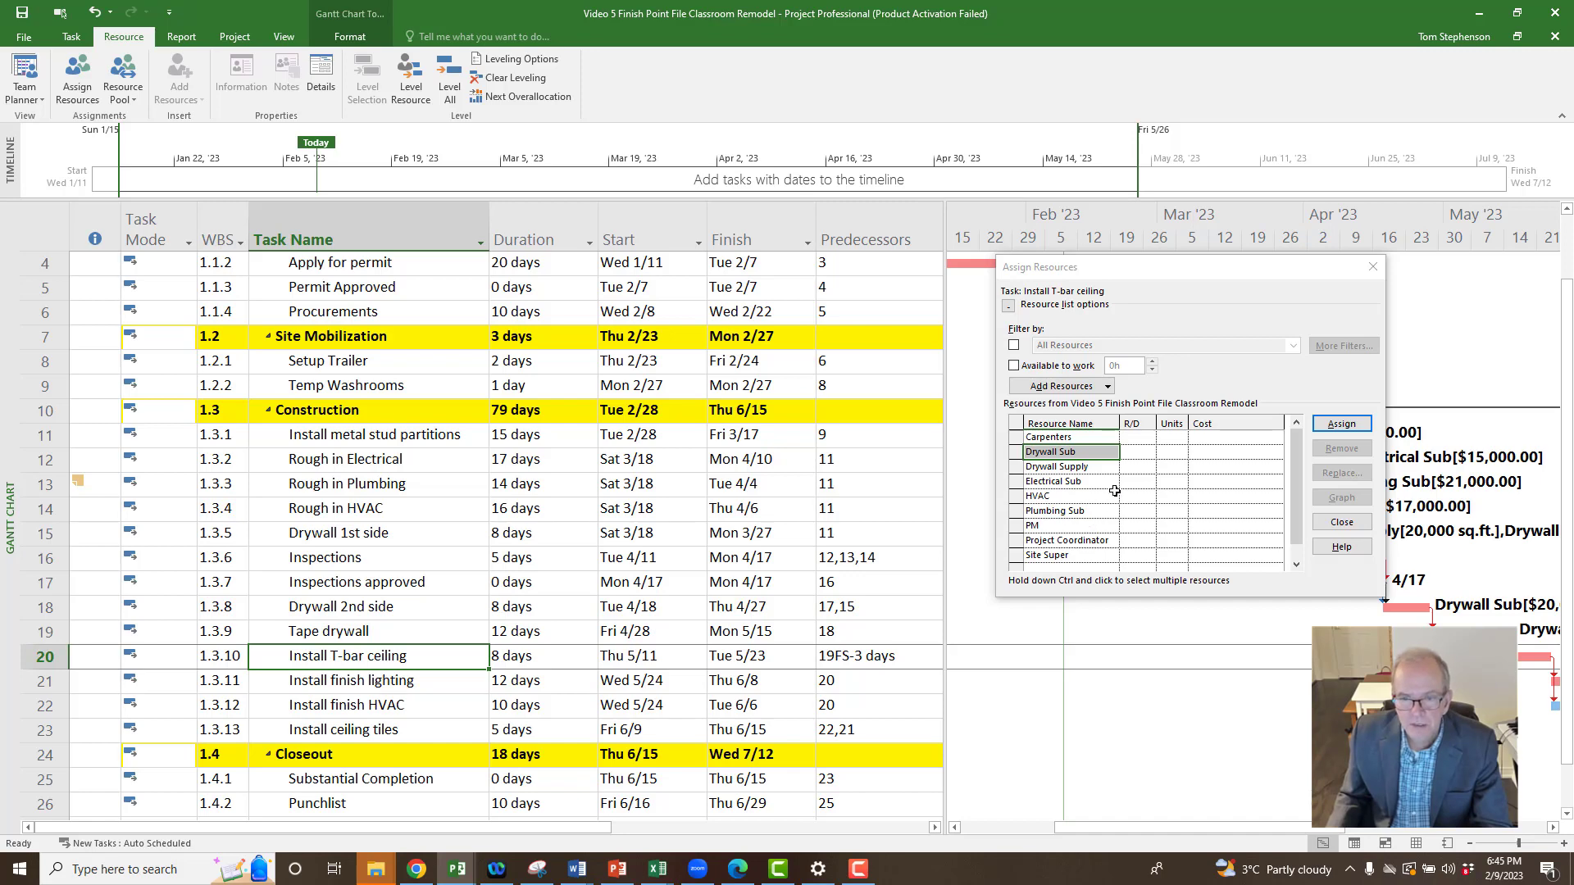
{"action": "left_click", "coordinate": [1221, 453]}
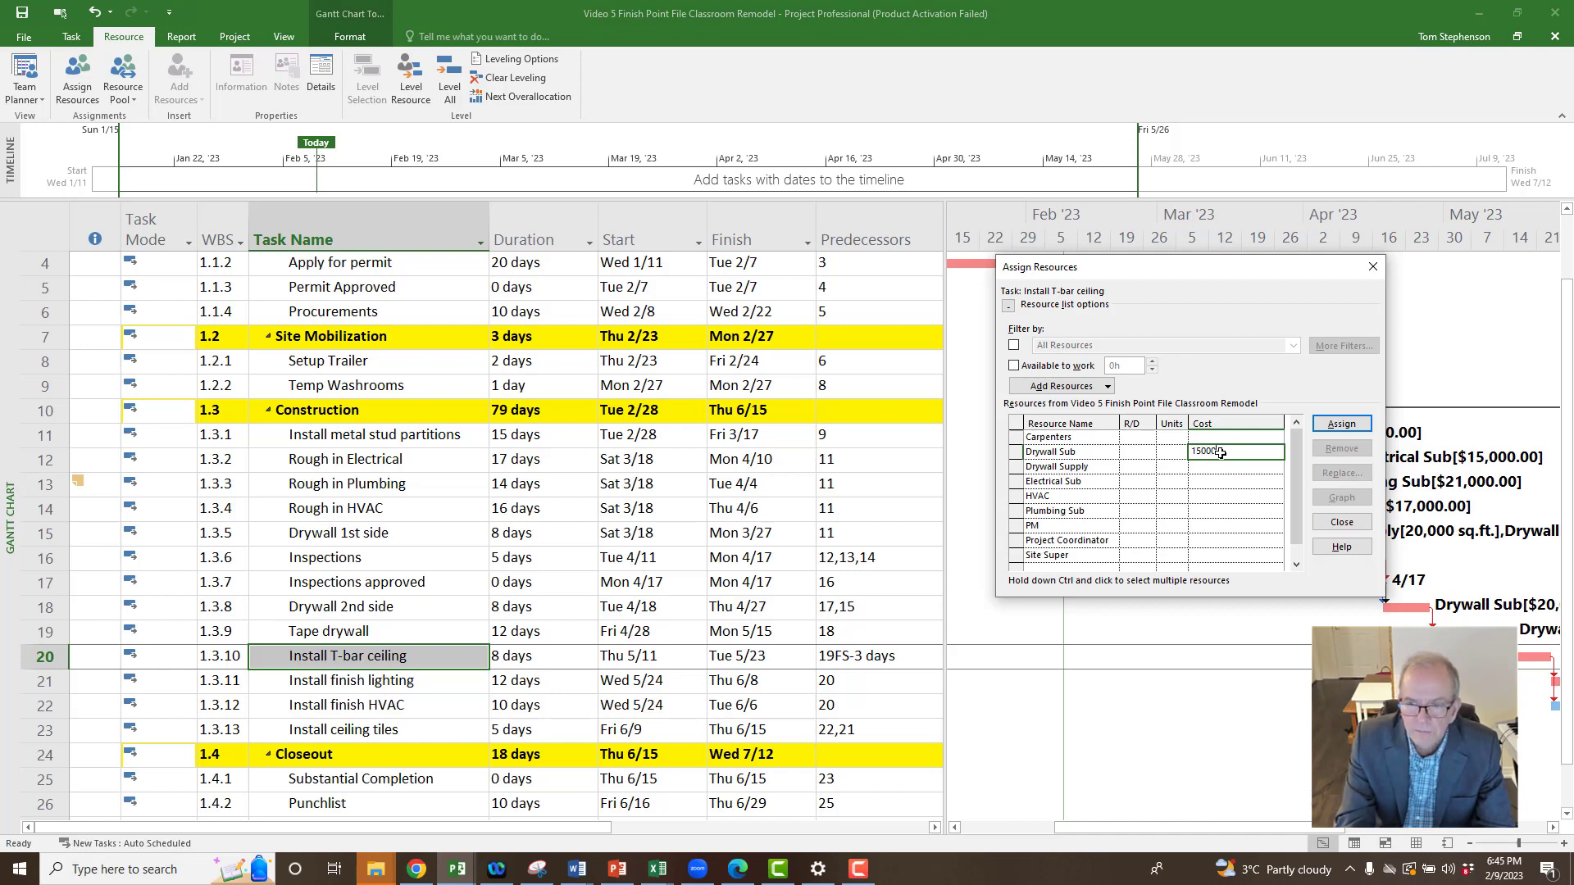
{"action": "key", "text": "Return"}
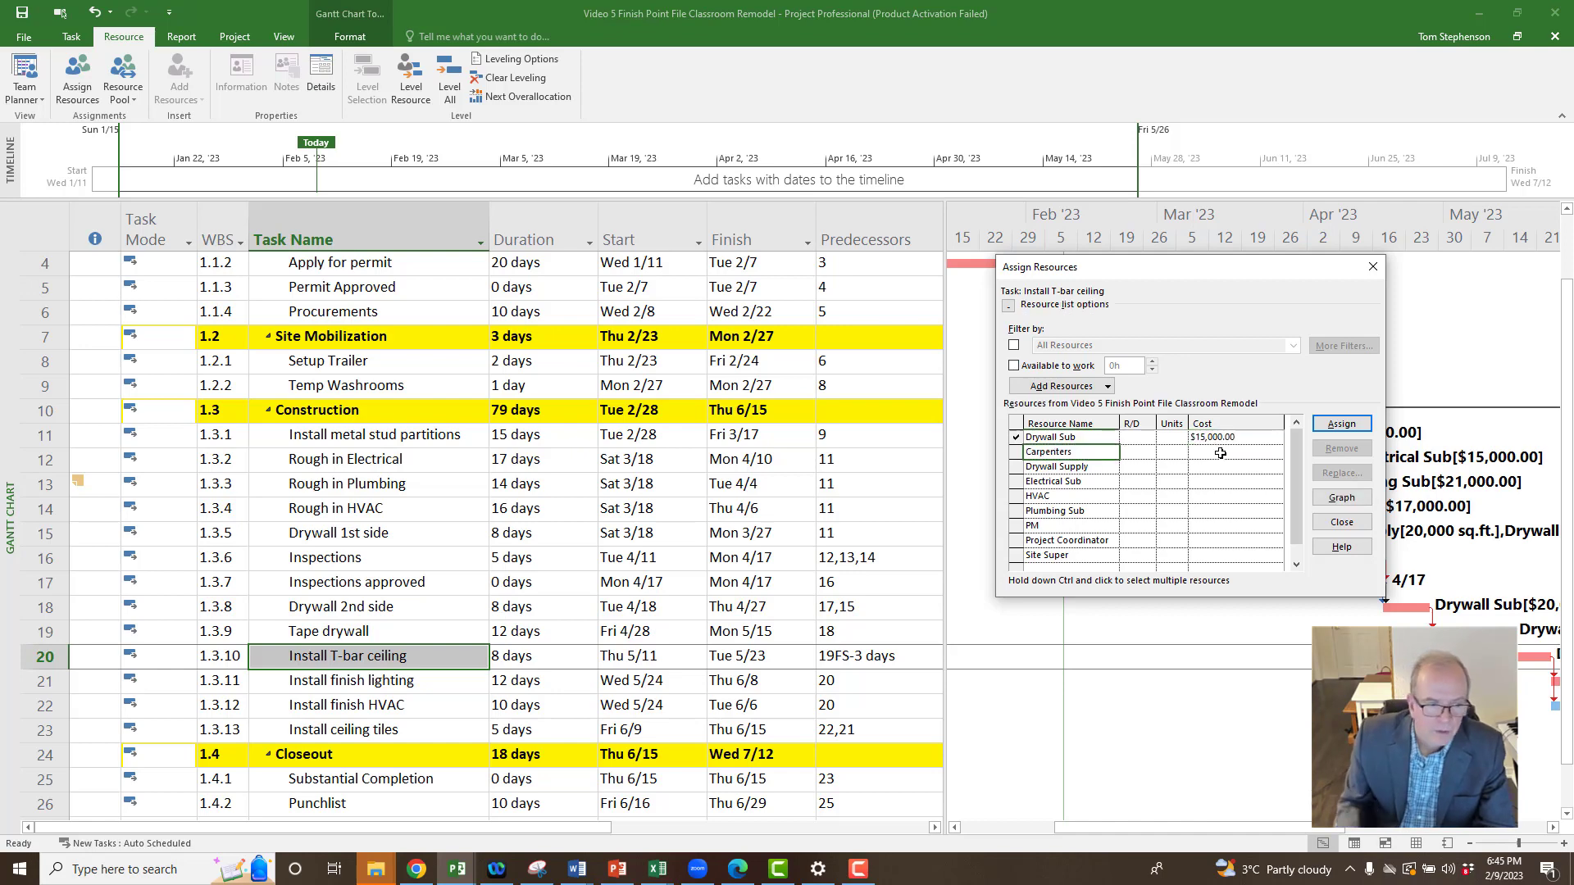
Assign Electrical Sub at a cost of $12,000 to the Install finish lighting task.
{"action": "left_click", "coordinate": [424, 684]}
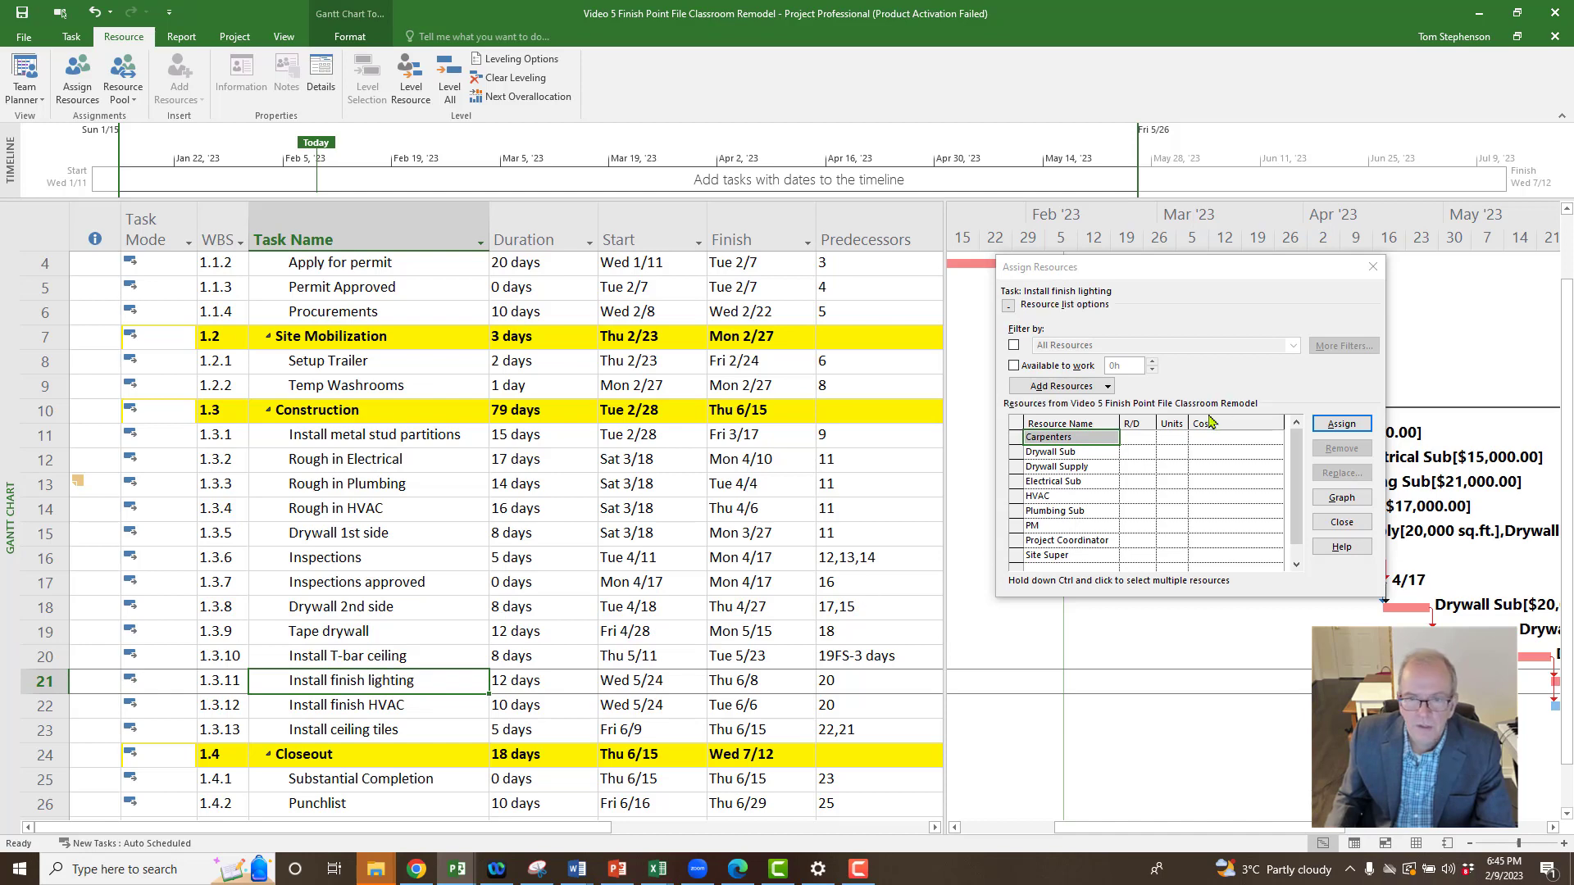
{"action": "left_click", "coordinate": [1210, 484]}
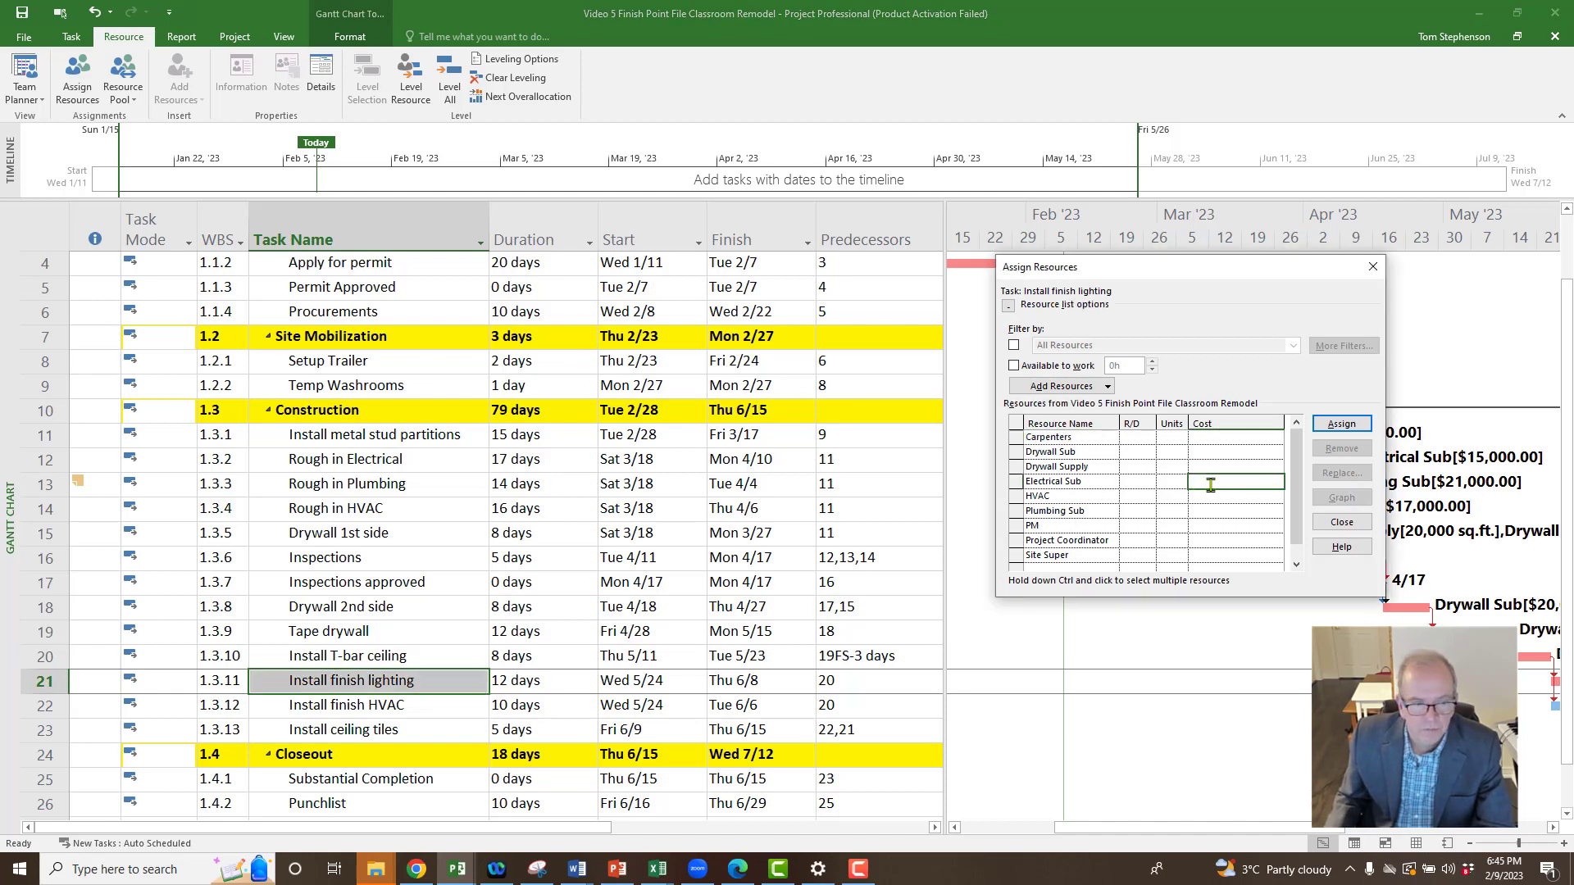
{"action": "type", "text": "12,"}
{"action": "type", "text": "00"}
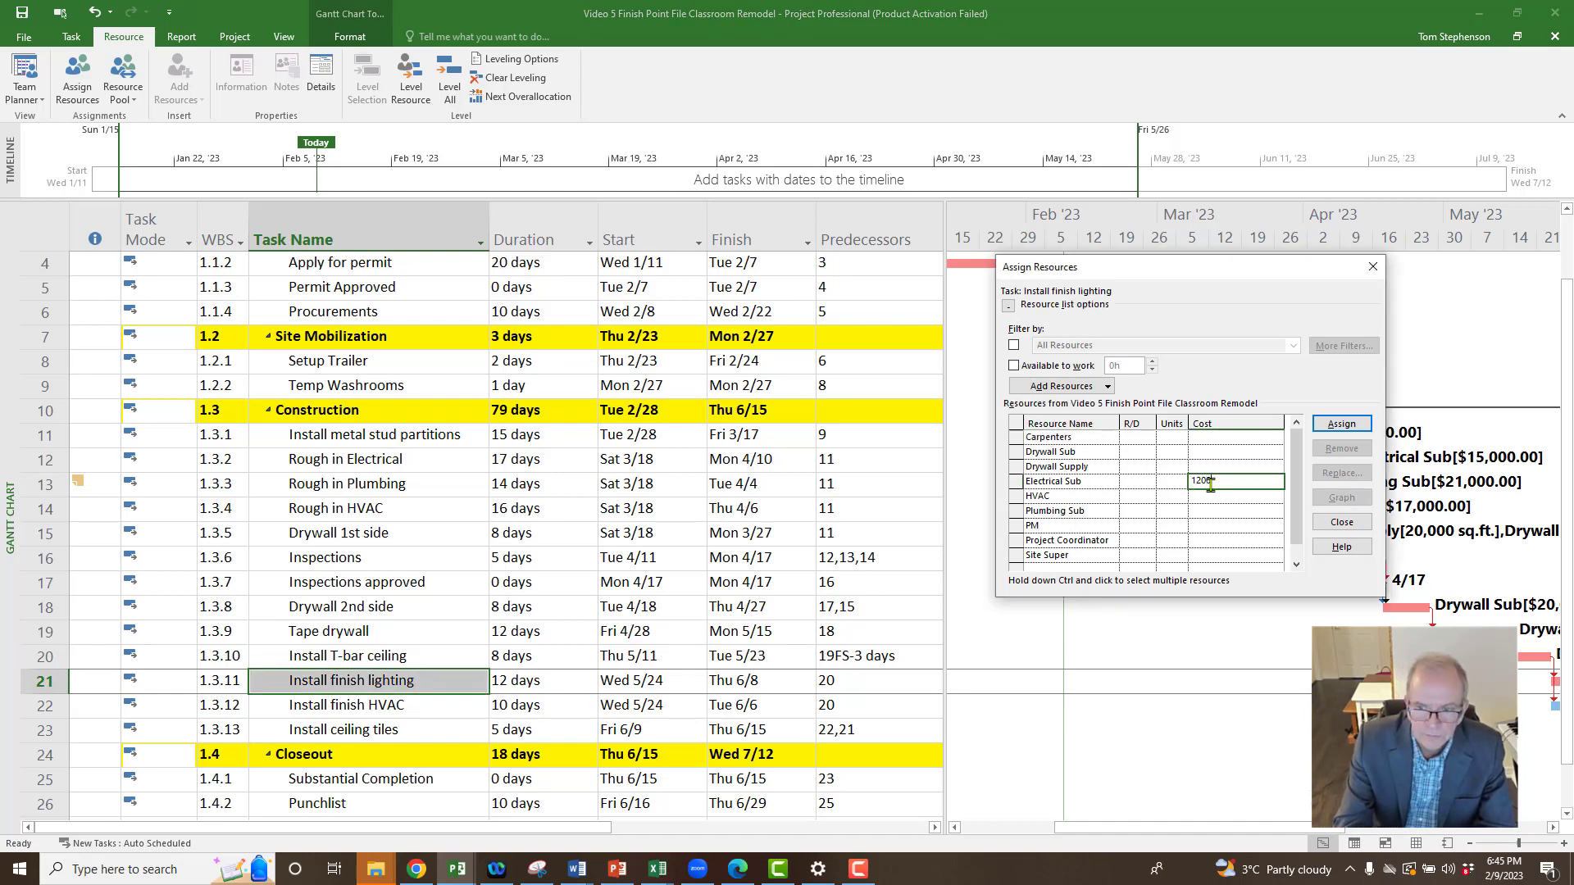
{"action": "type", "text": "0"}
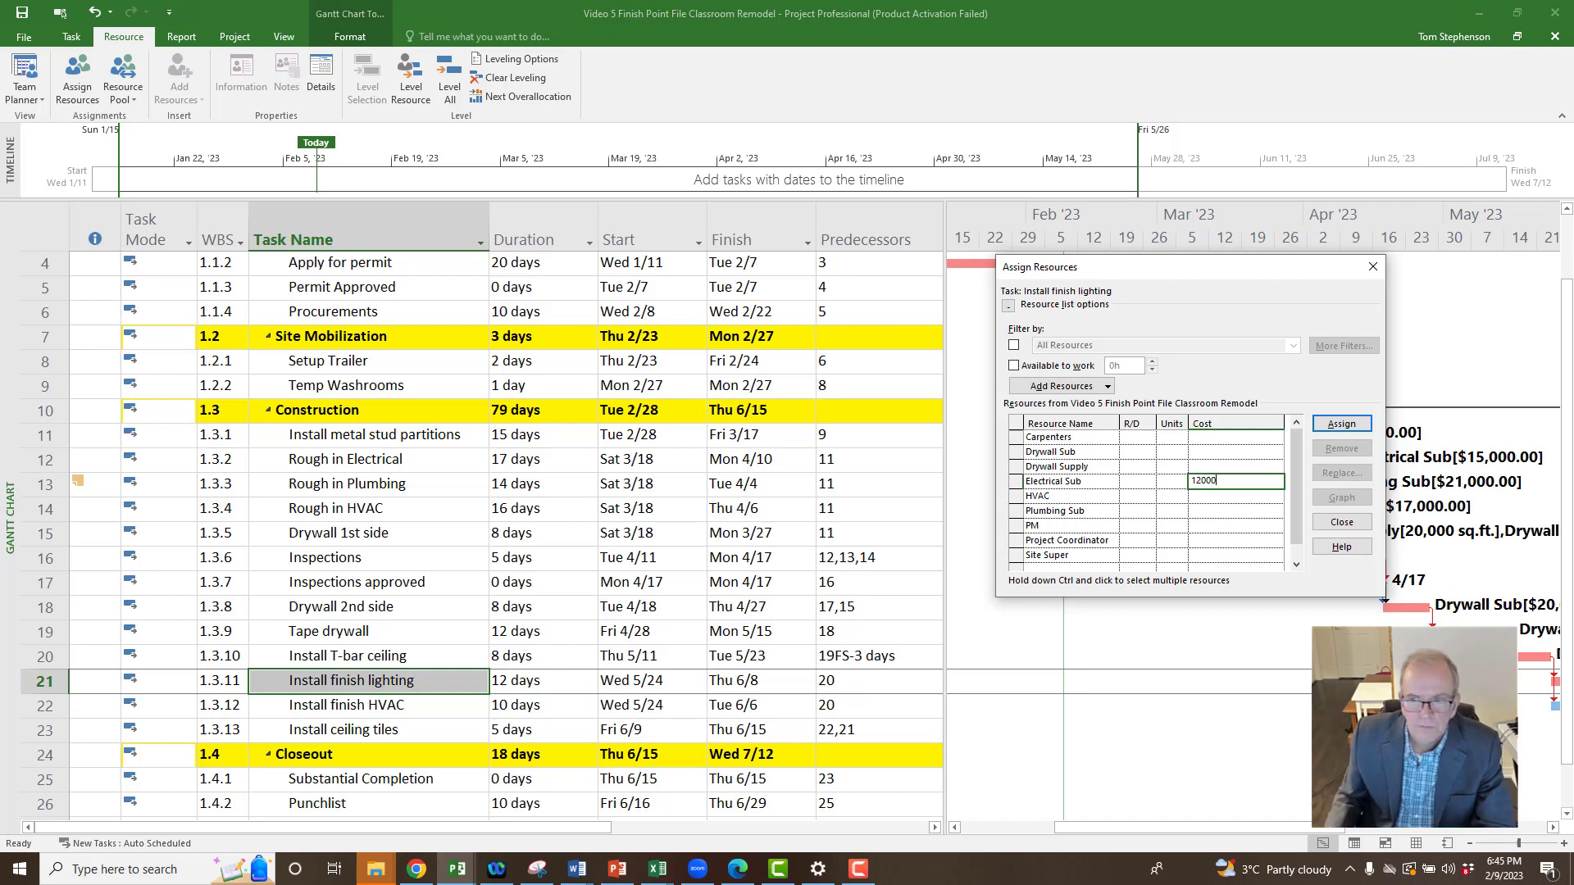
{"action": "left_click", "coordinate": [1340, 424]}
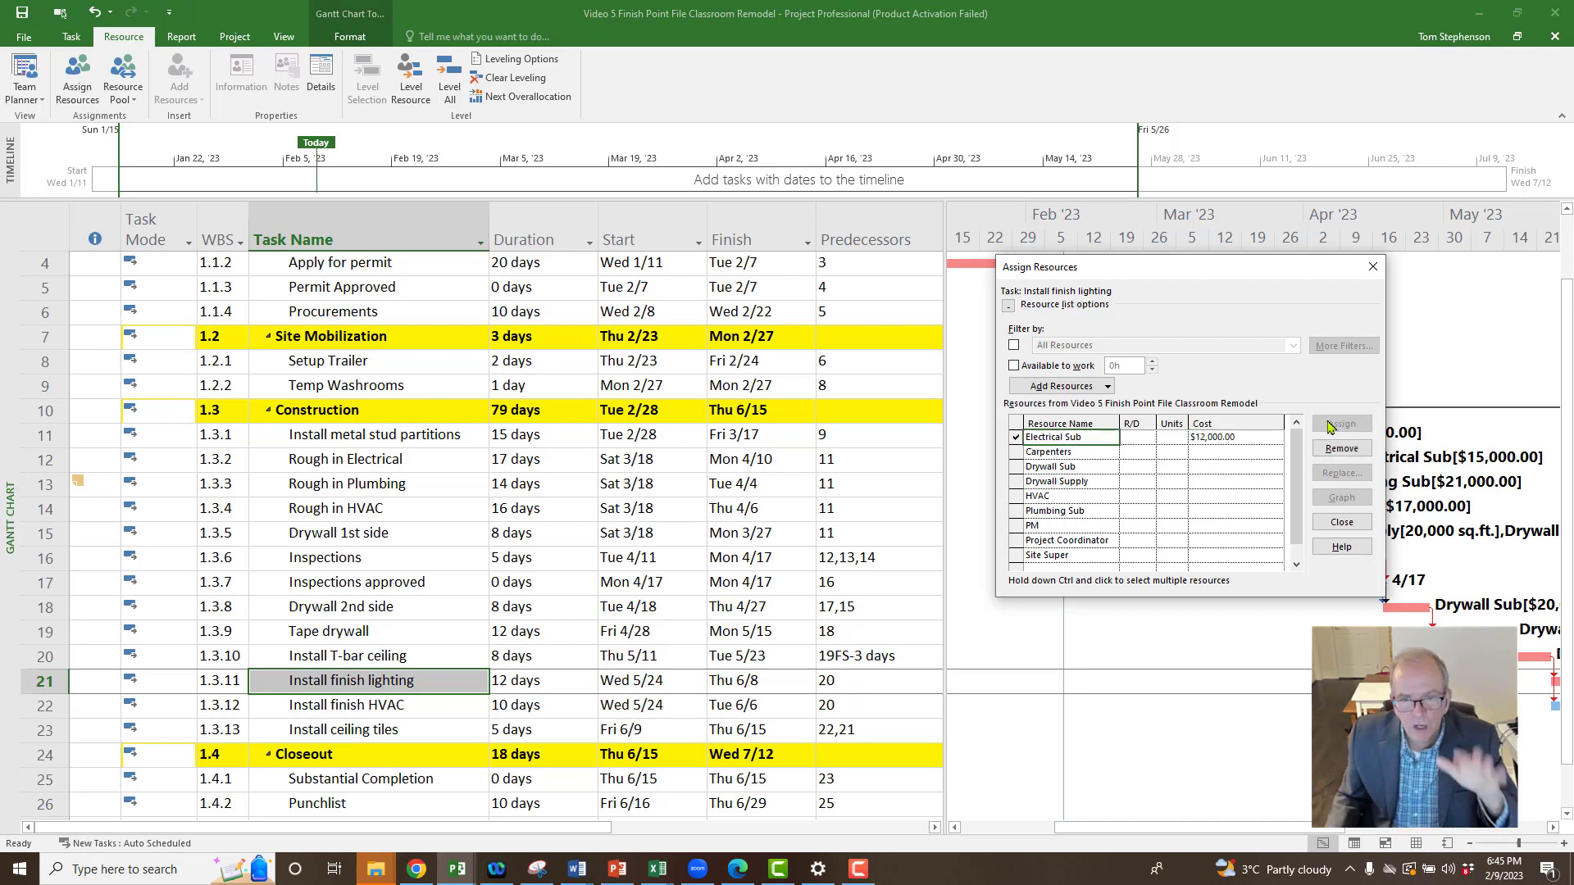
Assign HVAC at a cost of $25,000 to the Install finish HVAC task.
{"action": "left_click", "coordinate": [409, 707]}
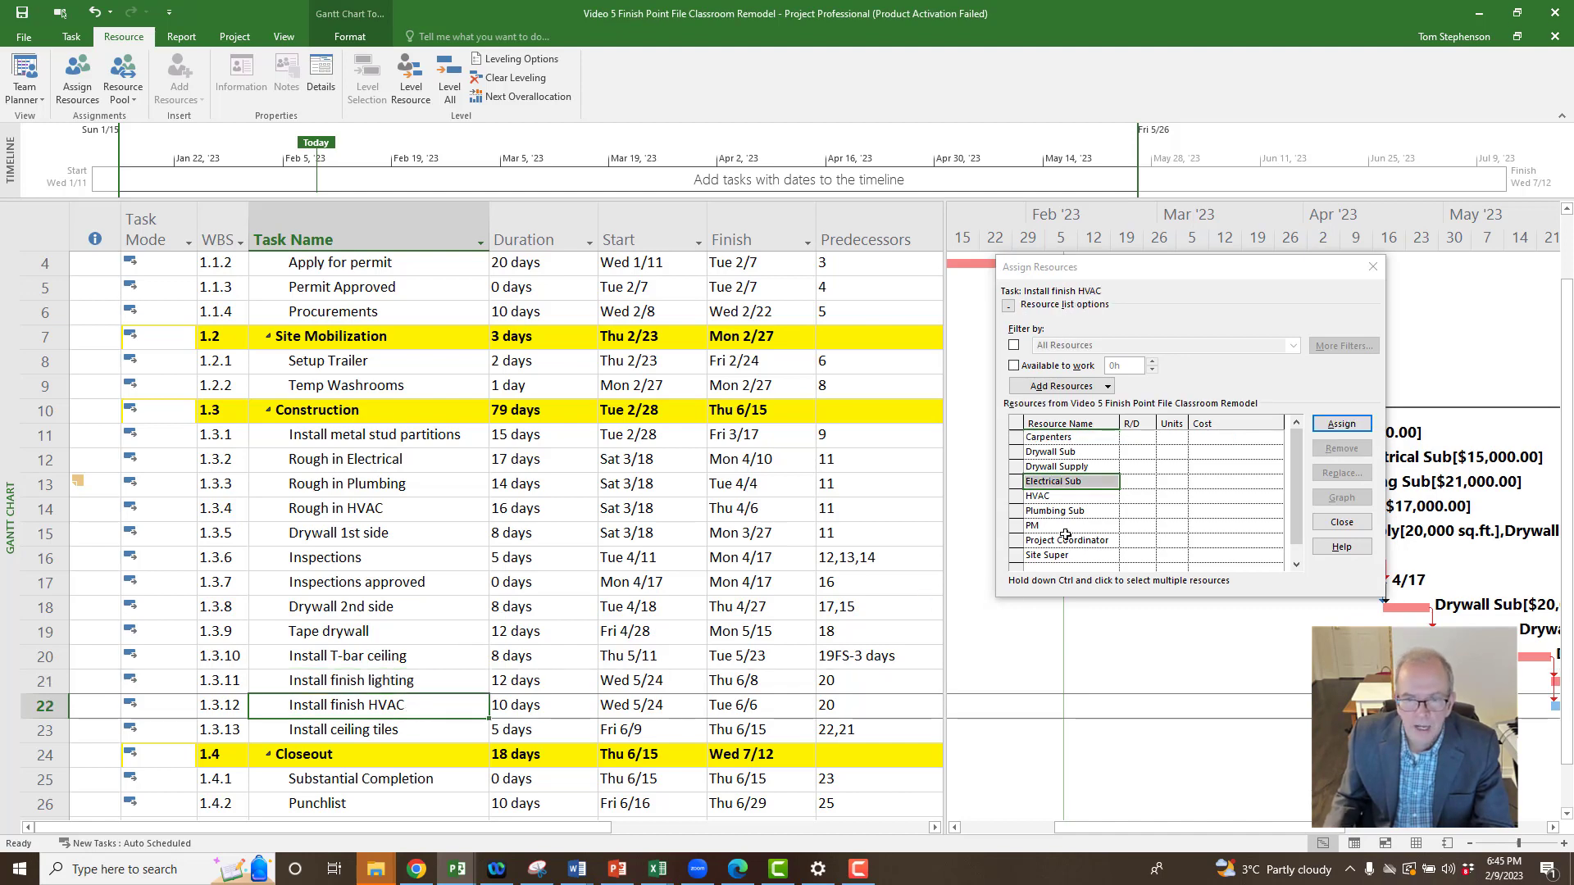
{"action": "left_click", "coordinate": [1200, 499]}
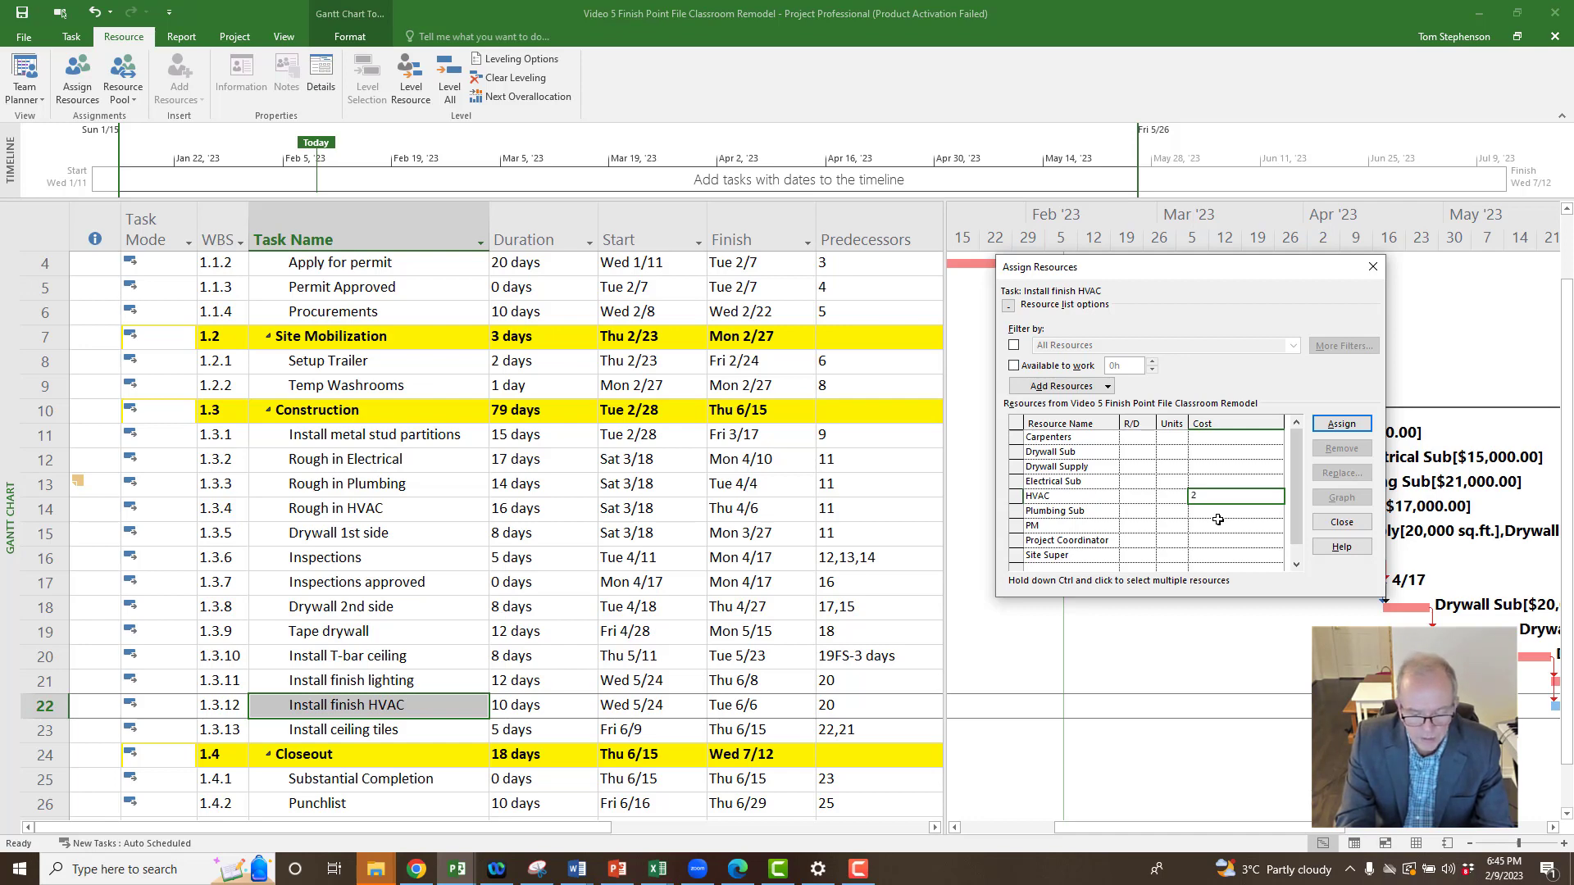
{"action": "type", "text": "5000"}
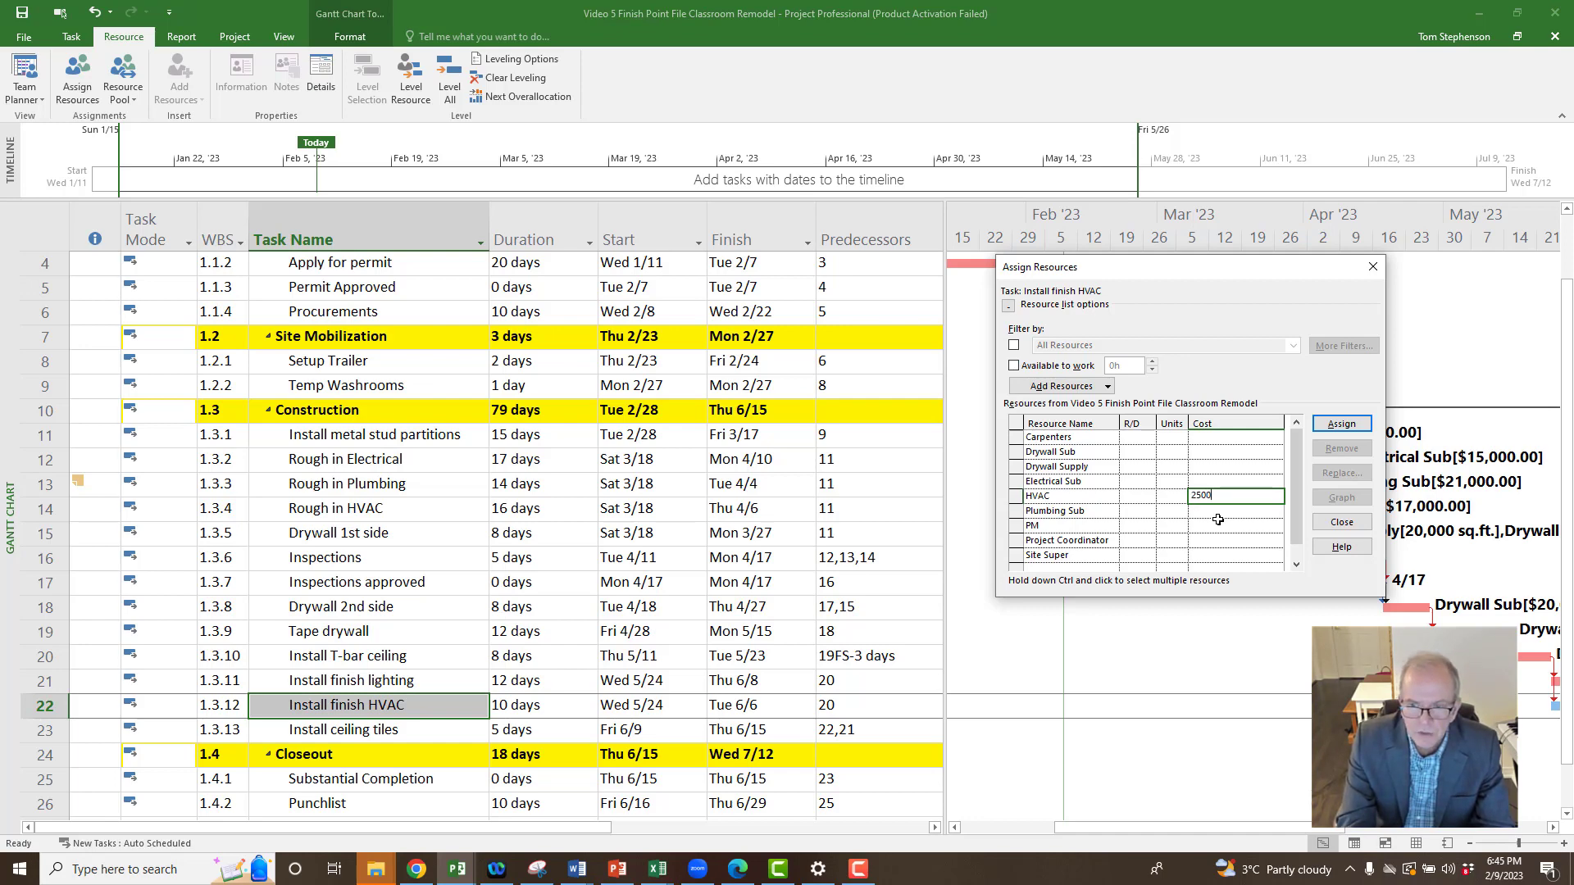
{"action": "left_click", "coordinate": [1342, 424]}
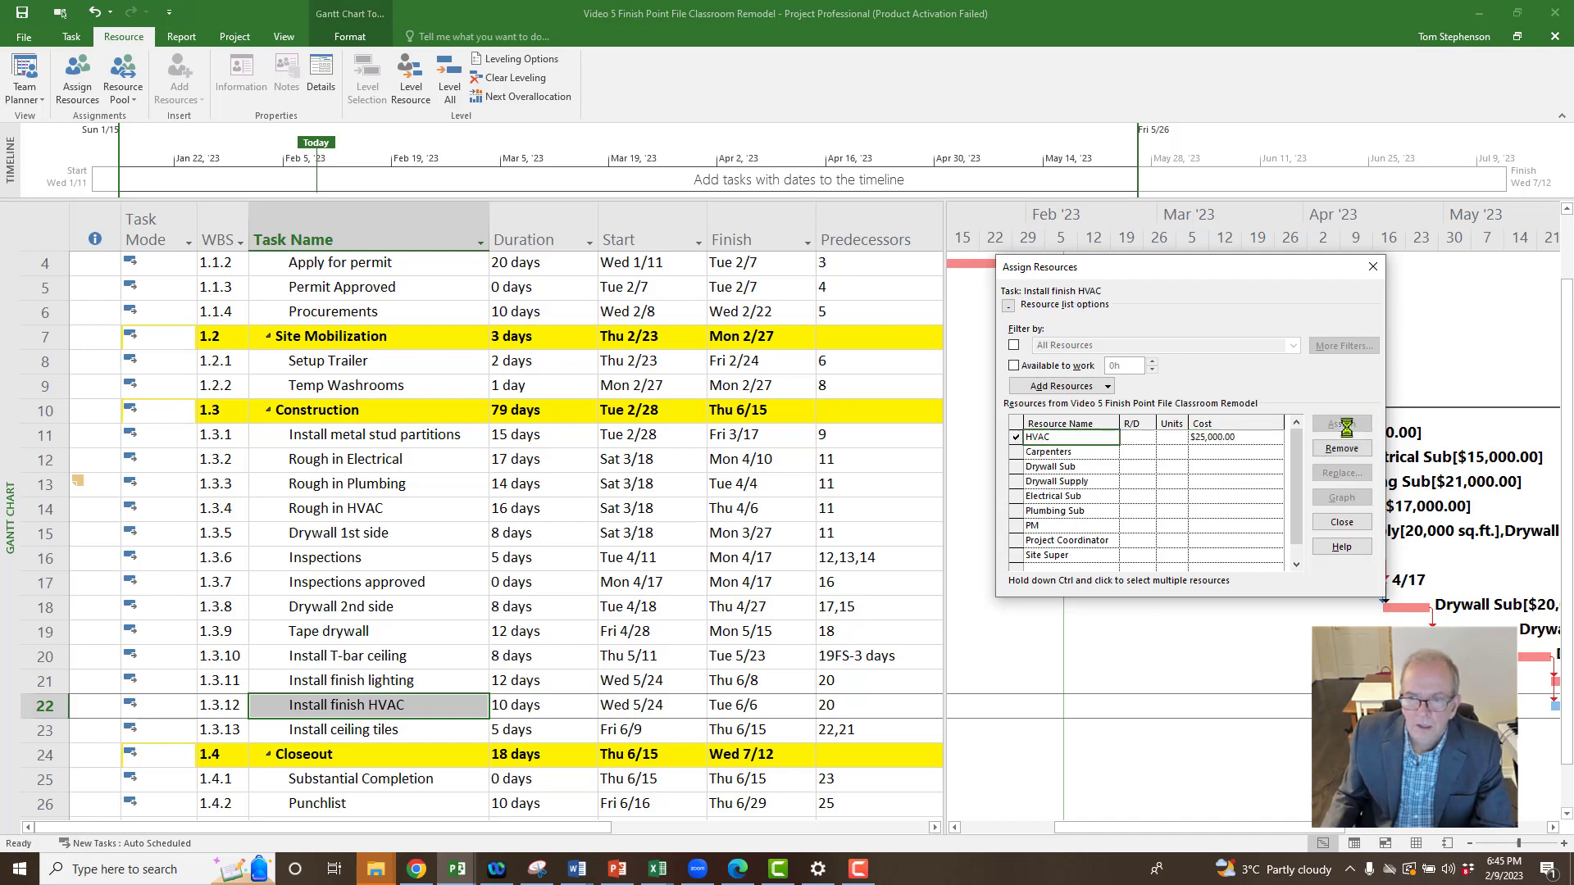
Assign Carpenters at 100% units to the Install ceiling tiles task.
{"action": "left_click", "coordinate": [397, 730]}
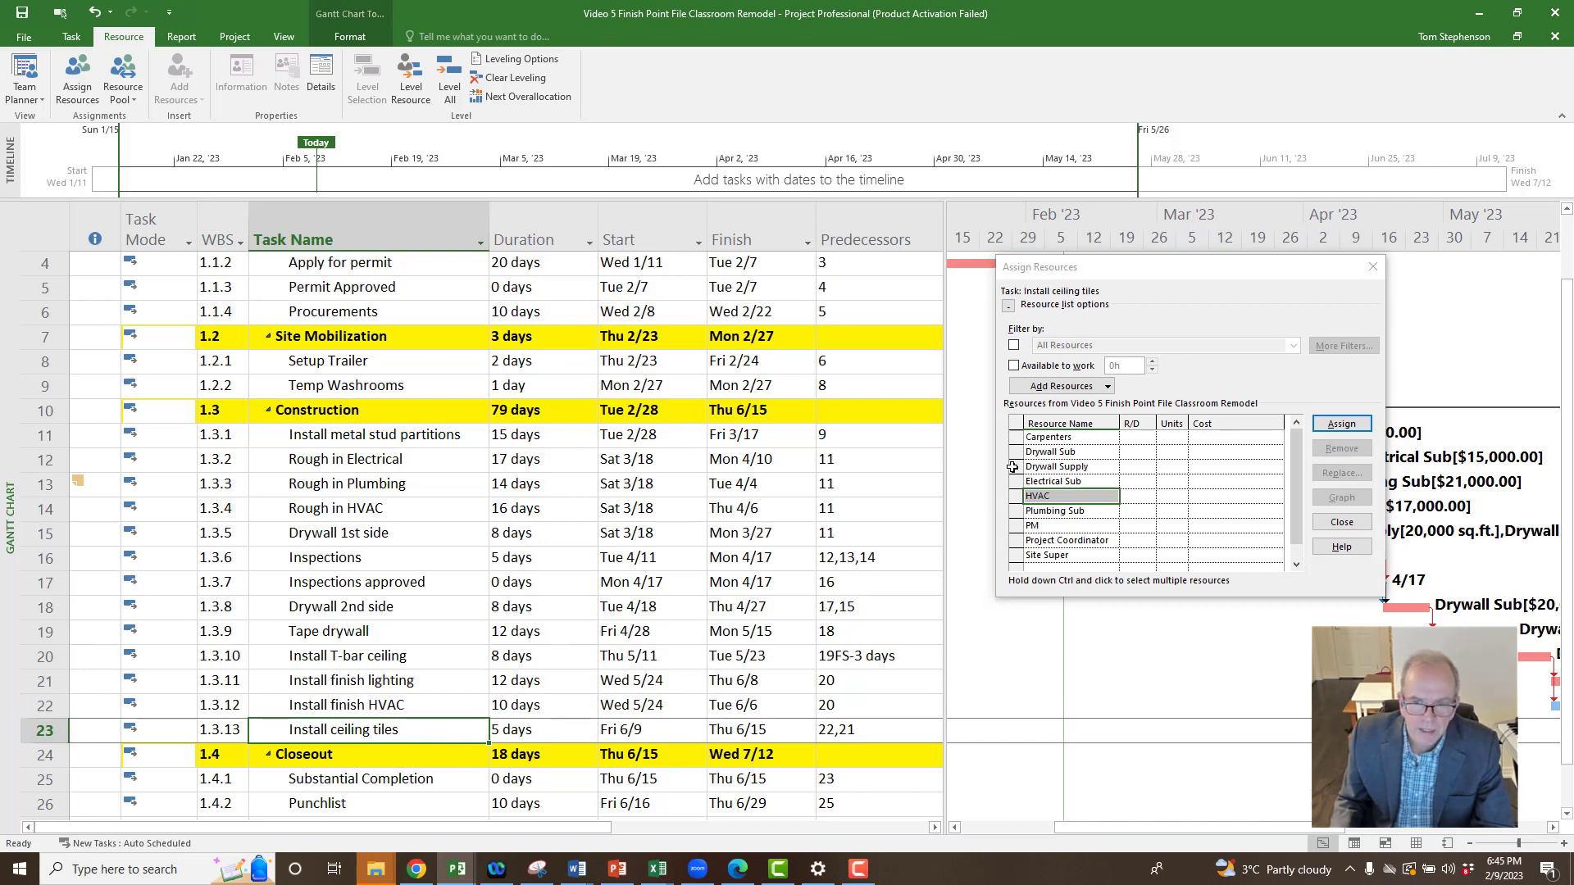
{"action": "left_click", "coordinate": [1038, 440]}
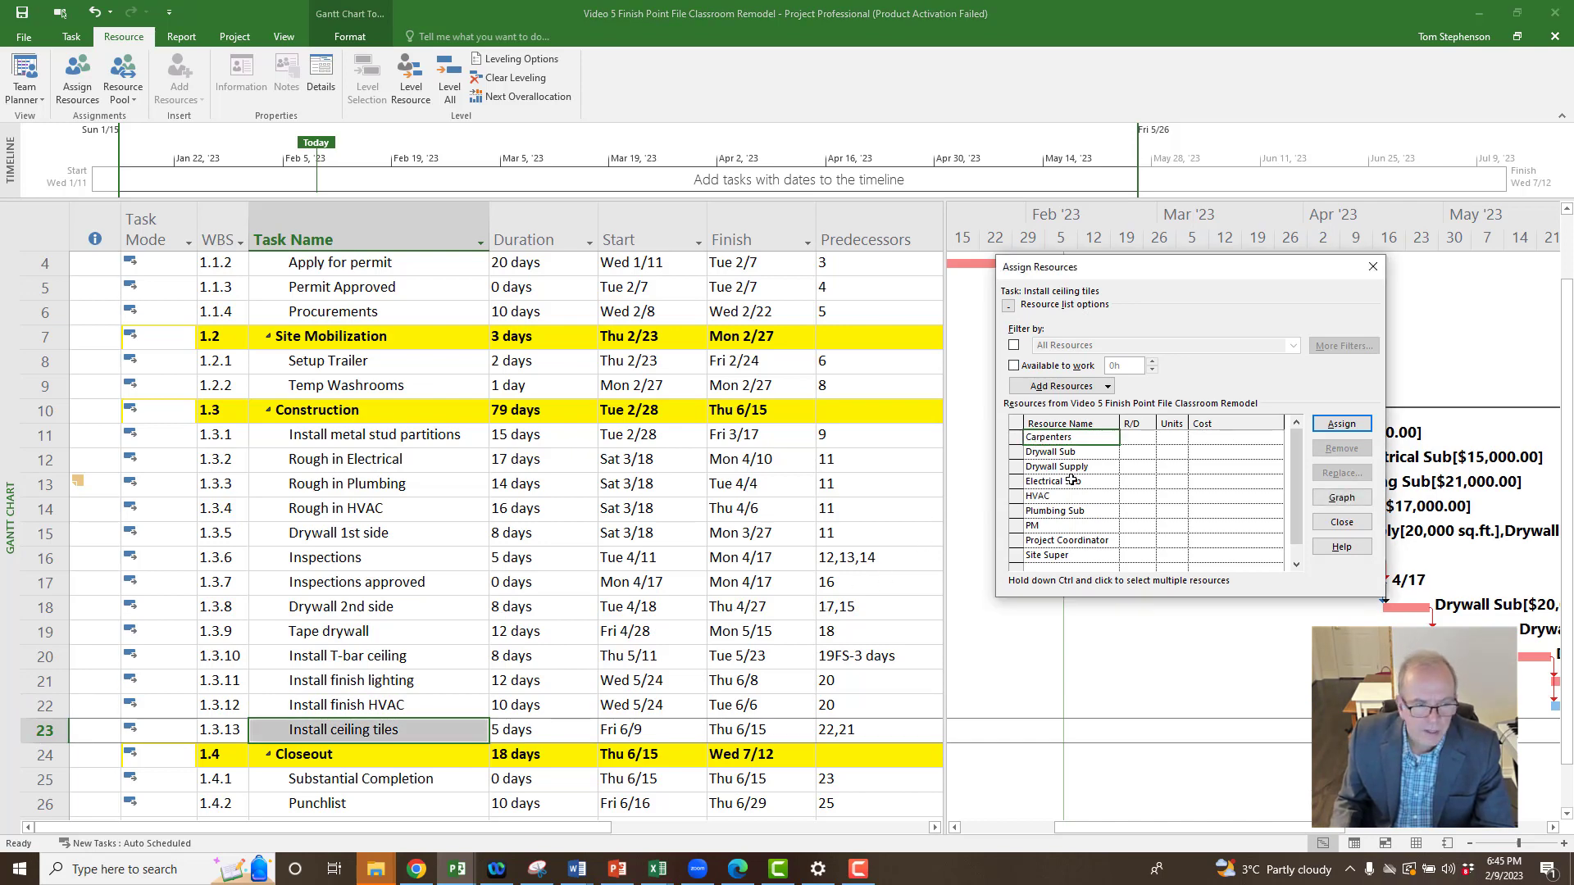
{"action": "left_click", "coordinate": [1176, 441]}
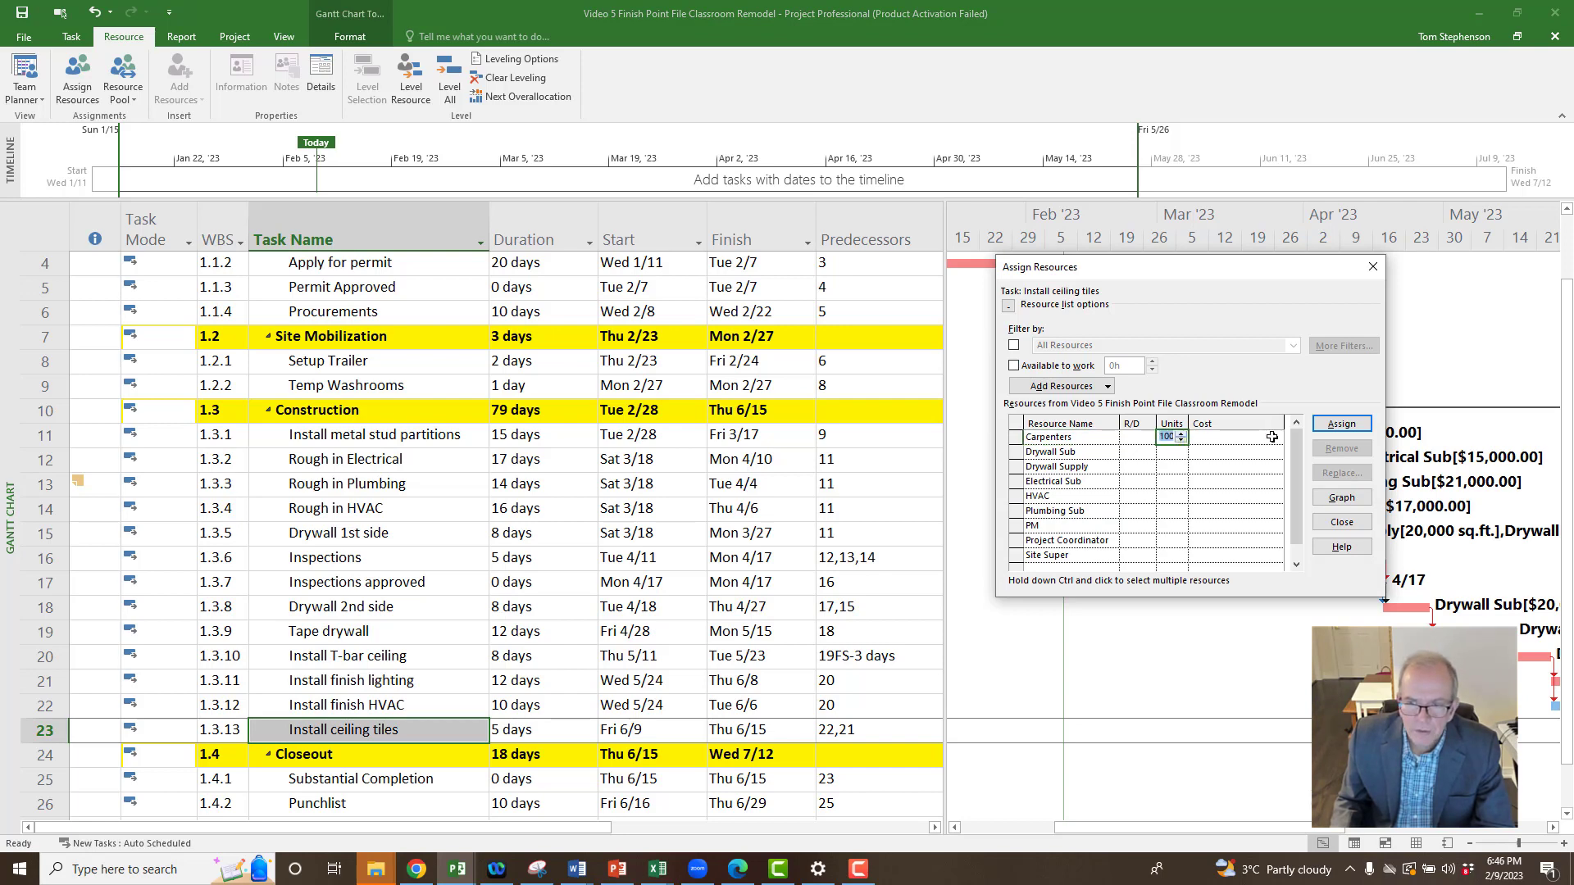
{"action": "left_click", "coordinate": [1340, 425]}
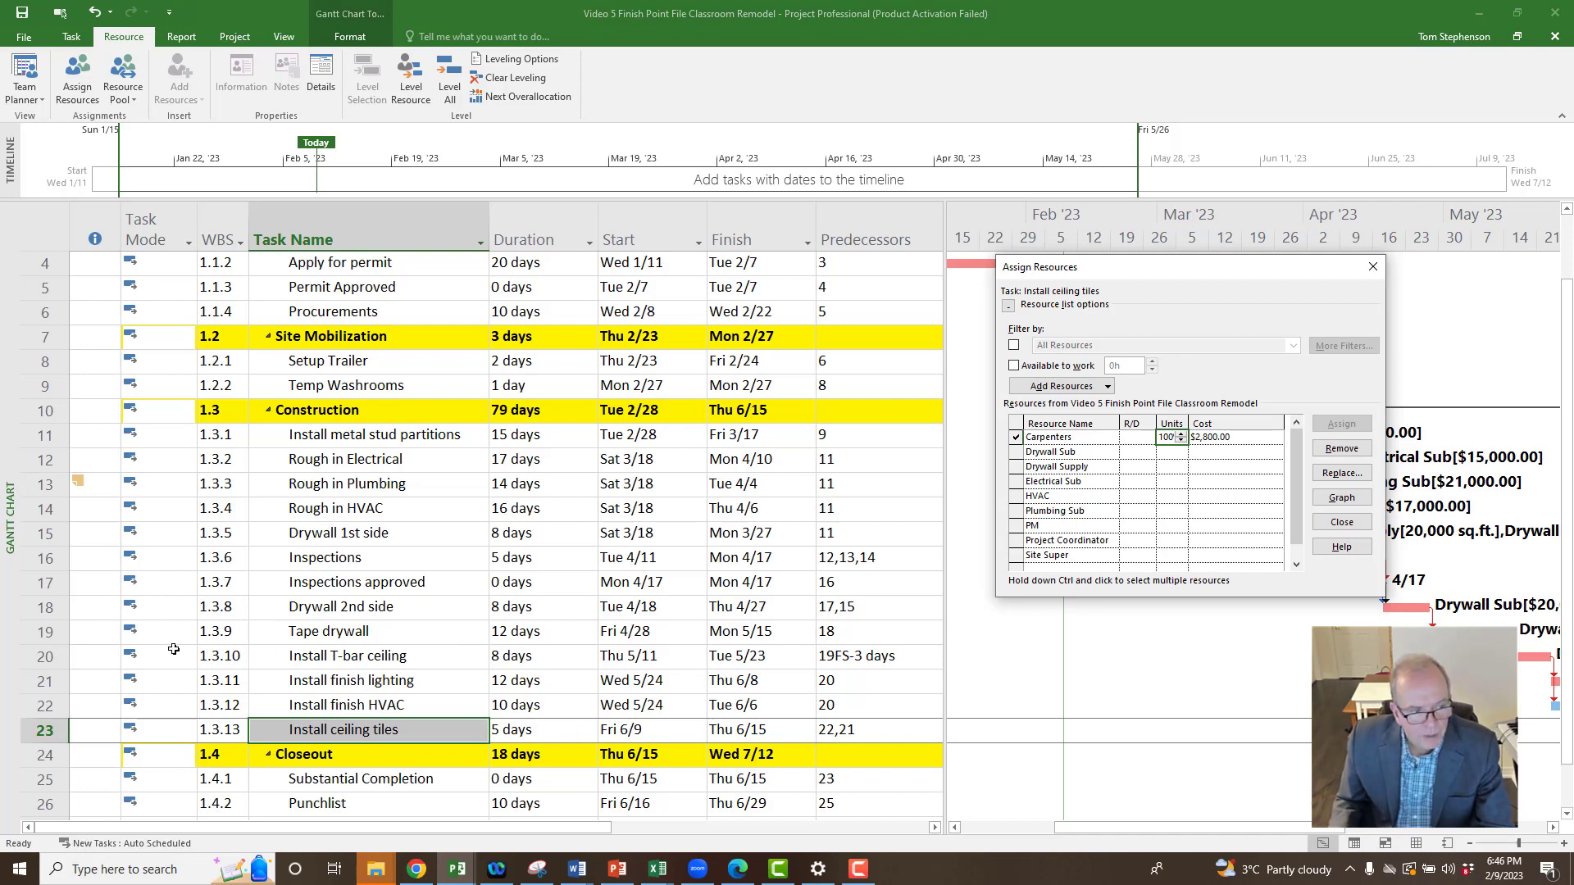
Check the Carpenters' standard rate in the Resource Sheet and return to the Gantt Chart.
{"action": "right_click", "coordinate": [7, 601]}
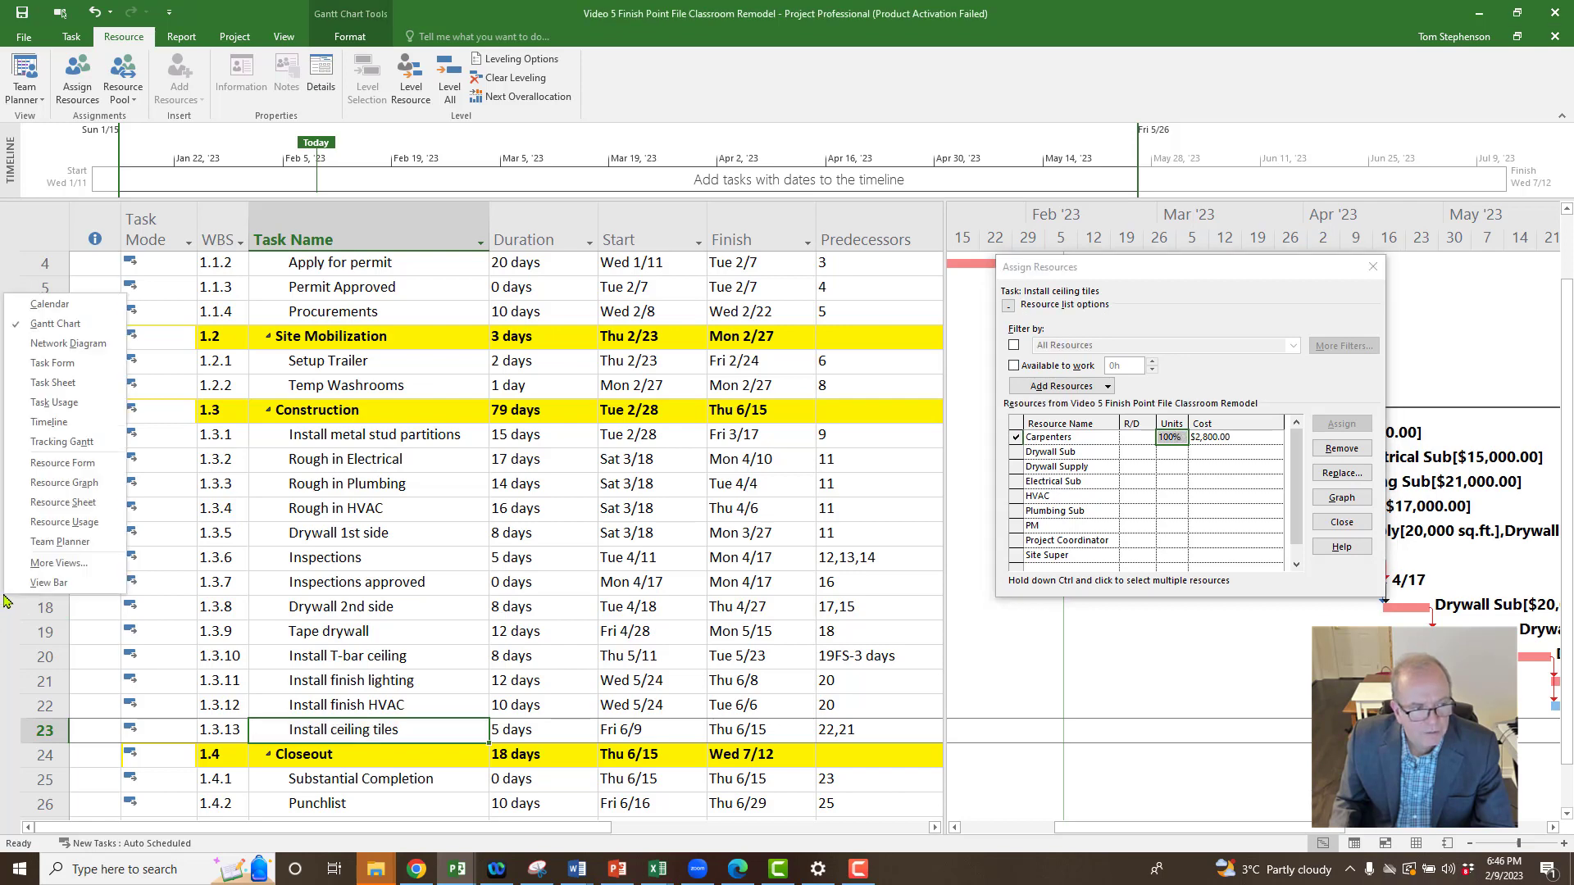
{"action": "left_click", "coordinate": [47, 502]}
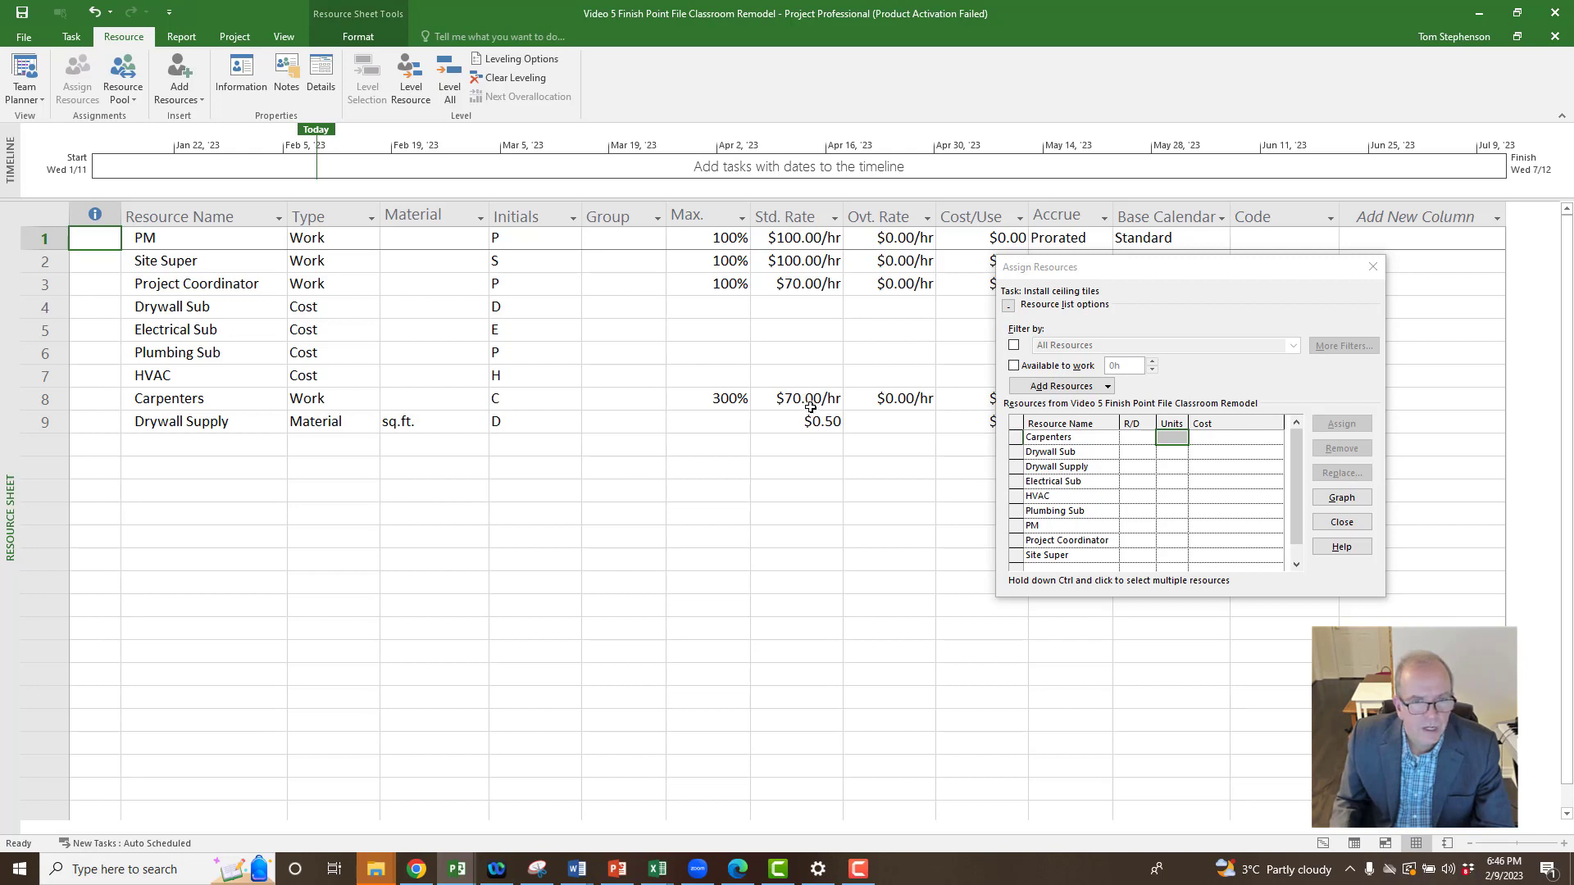
{"action": "right_click", "coordinate": [7, 510]}
{"action": "left_click", "coordinate": [29, 541]}
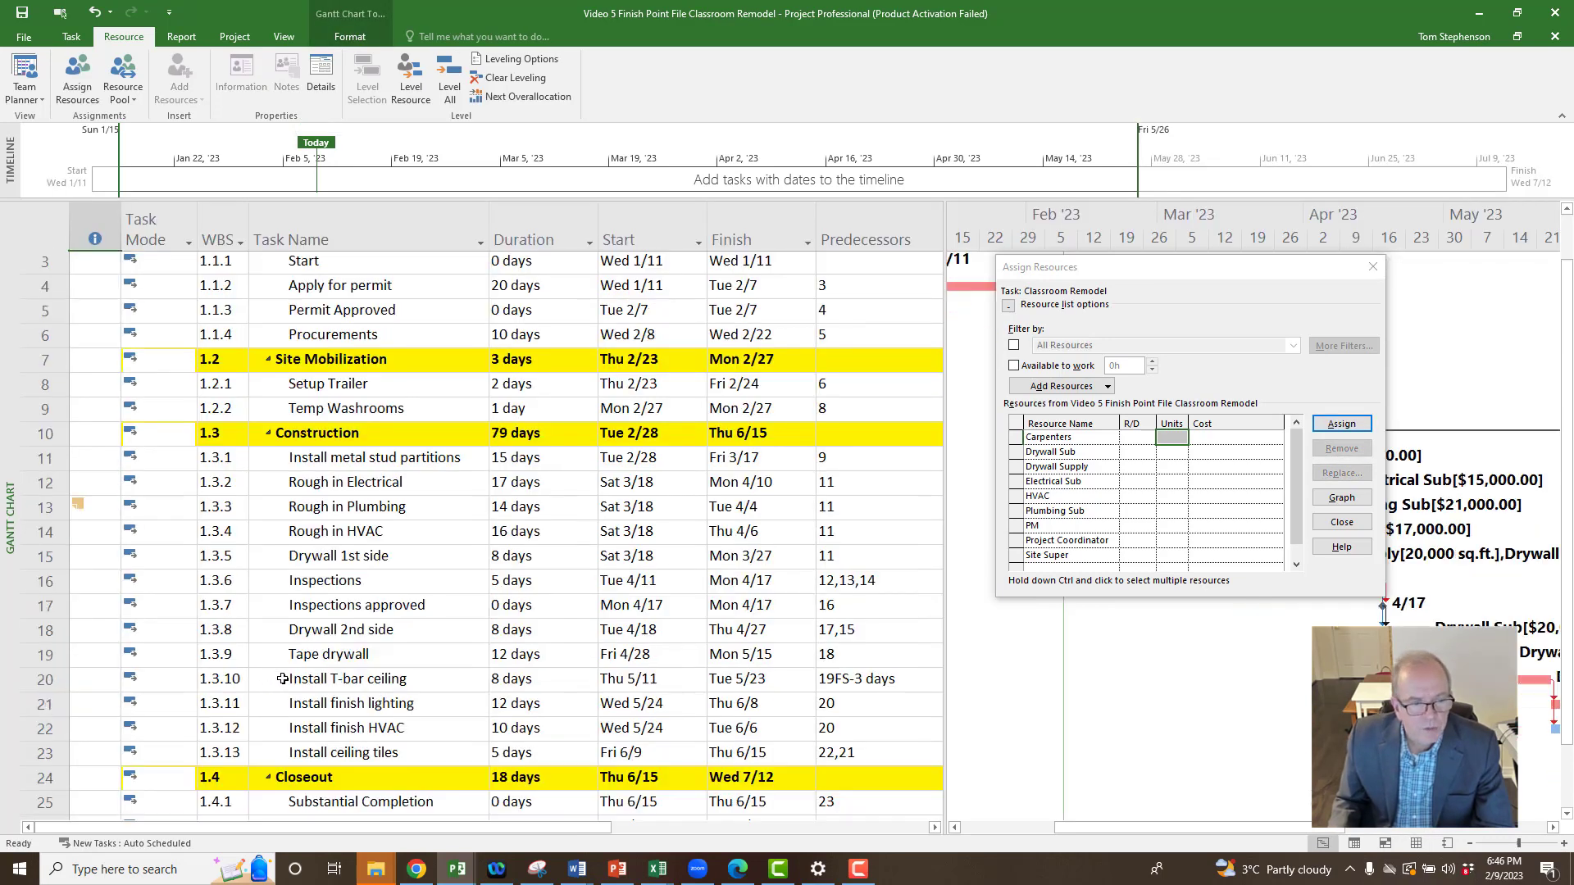
Set the Carpenters' units to 200% on the Install ceiling tiles task.
{"action": "scroll", "coordinate": [282, 678], "scroll_direction": "down", "scroll_amount": 2}
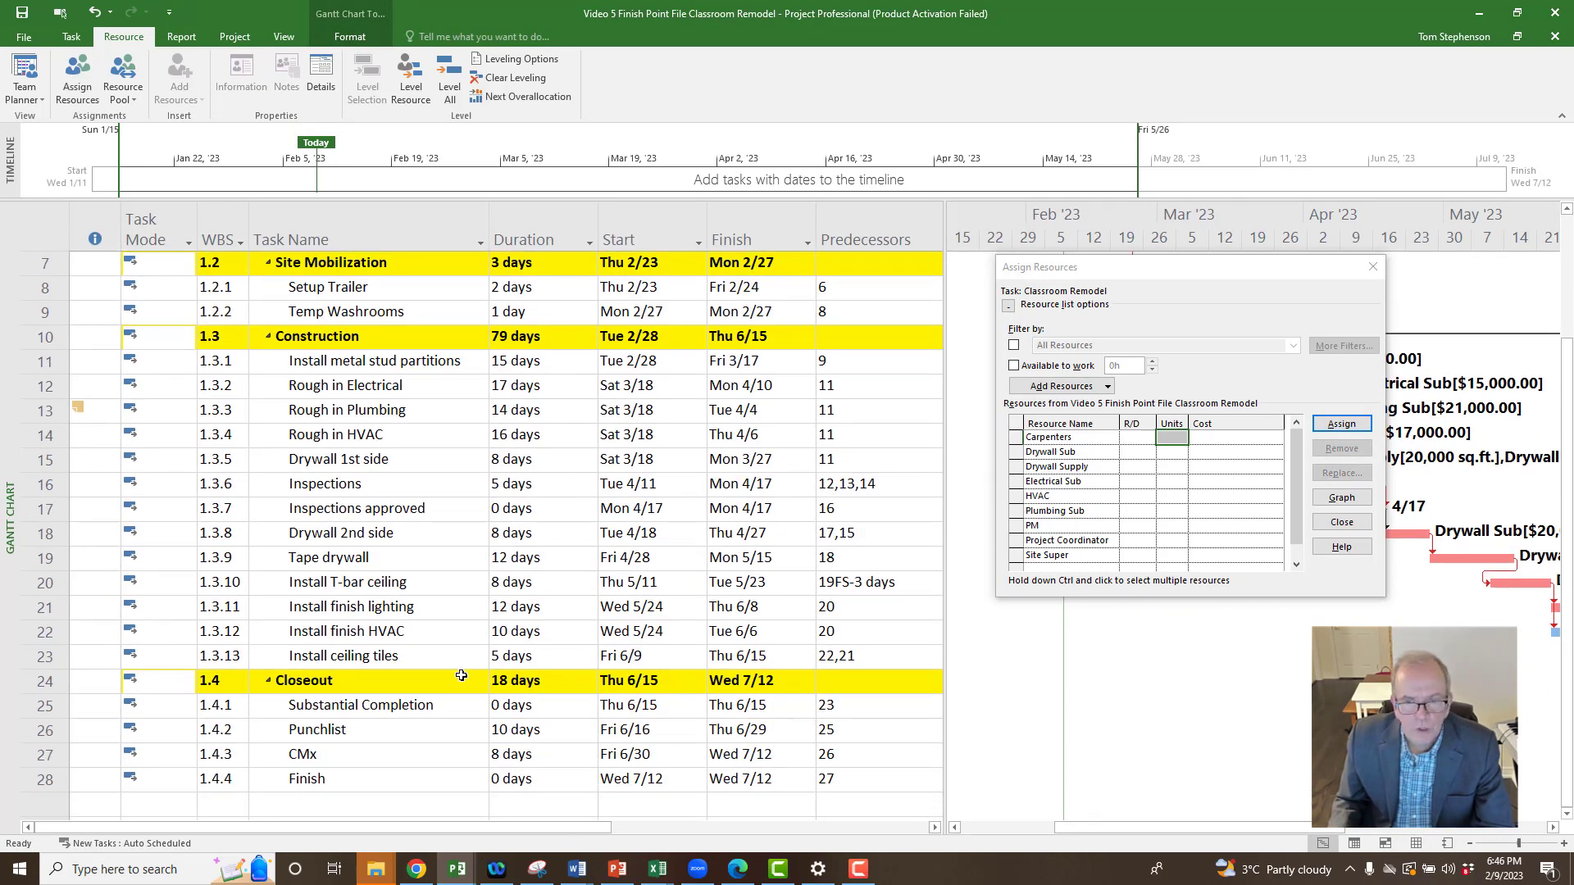
{"action": "left_click", "coordinate": [399, 655]}
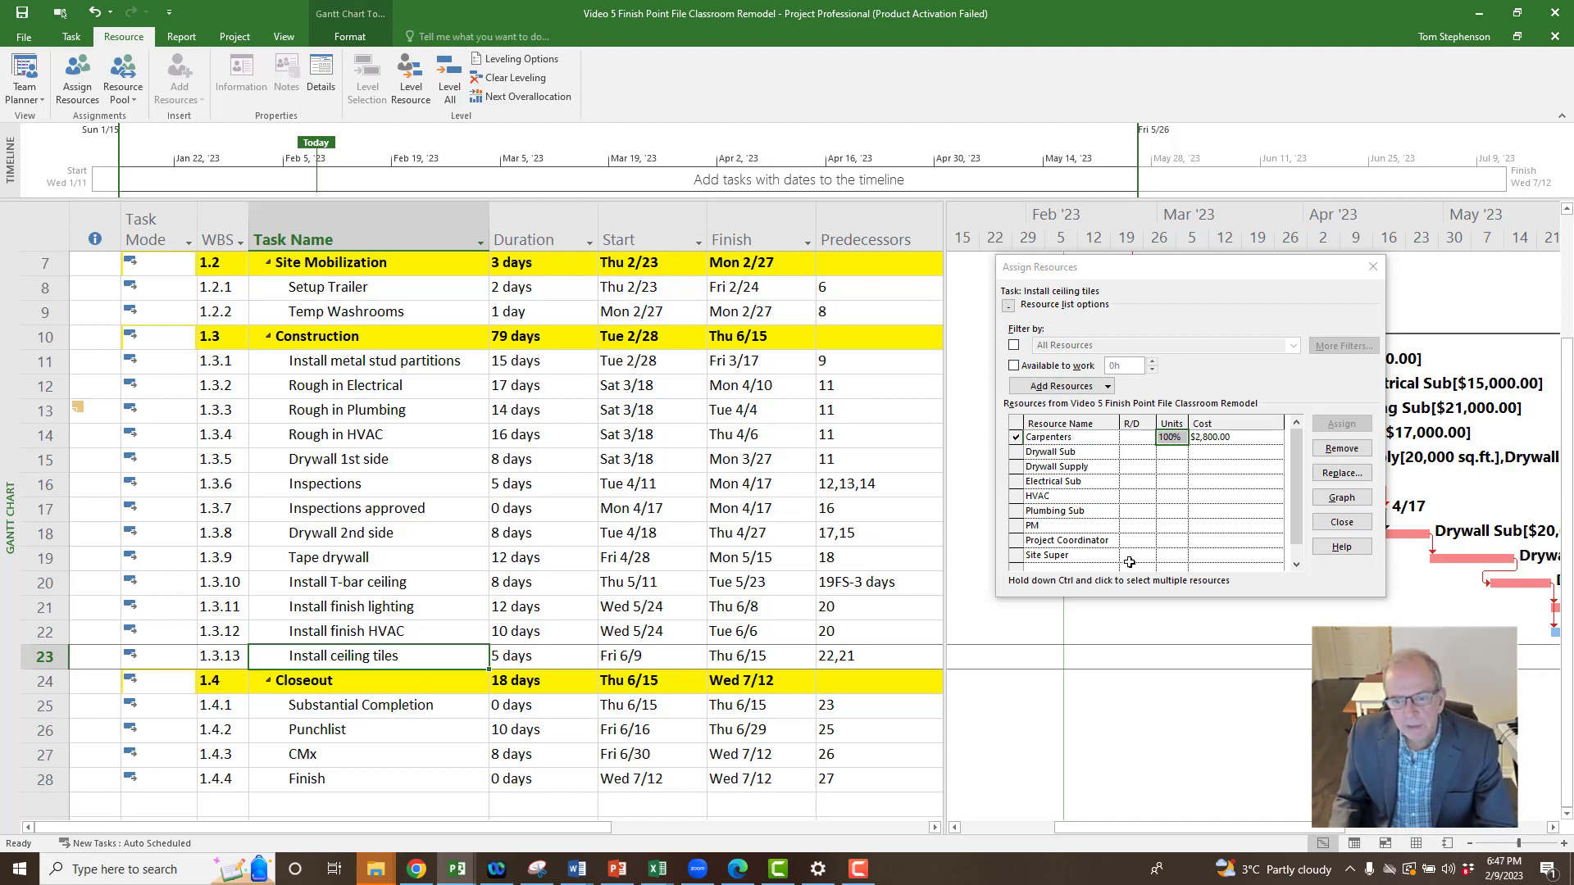
{"action": "left_click", "coordinate": [1174, 436]}
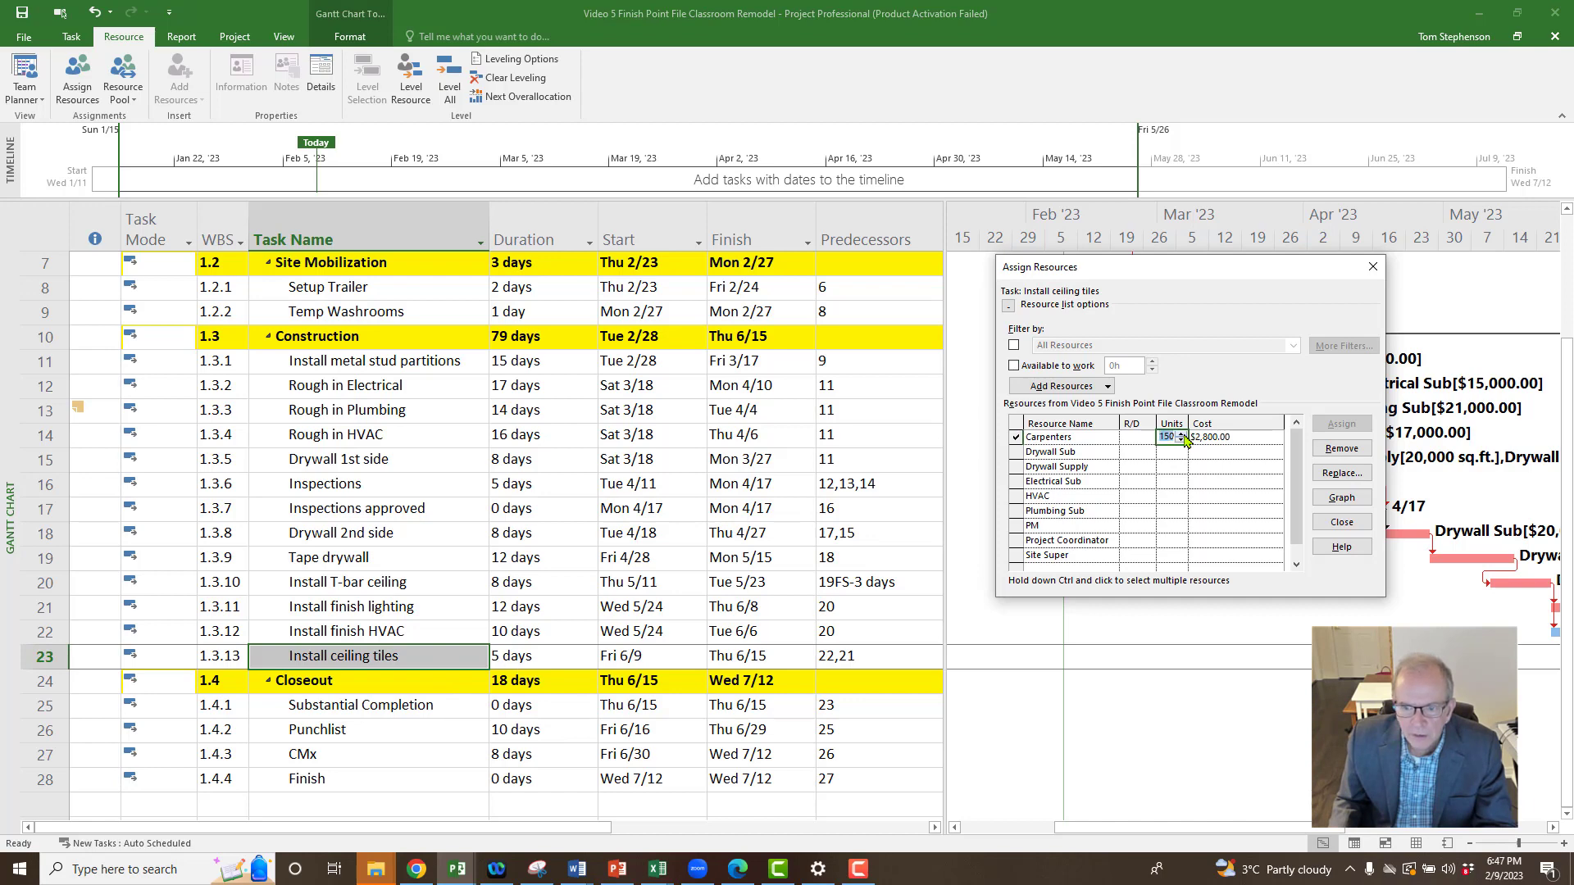
{"action": "left_click", "coordinate": [1182, 434]}
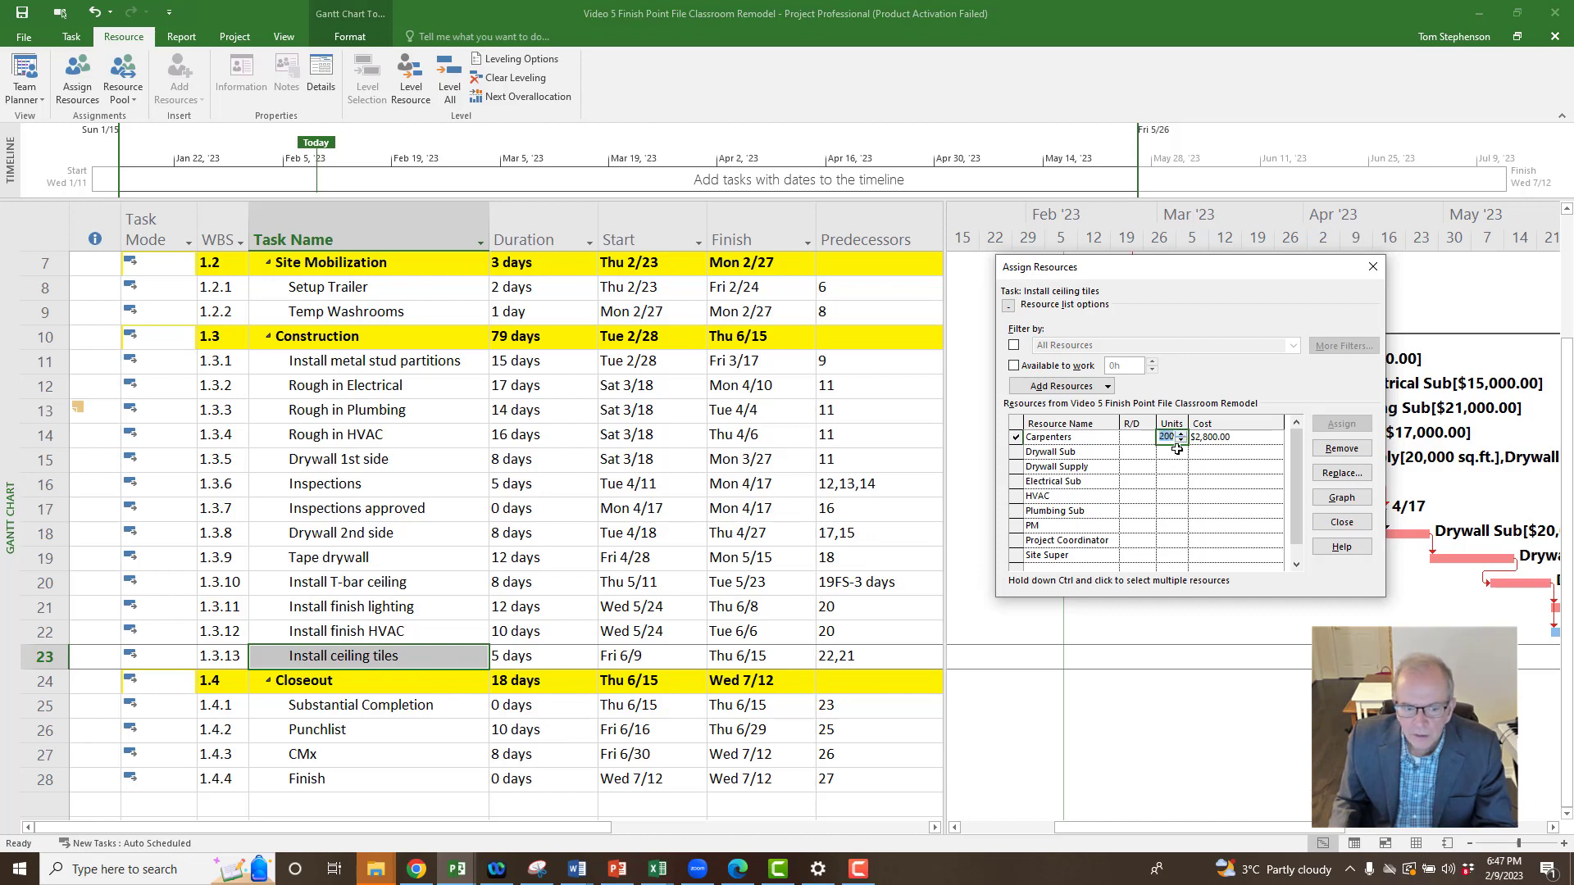
{"action": "left_click", "coordinate": [1216, 497]}
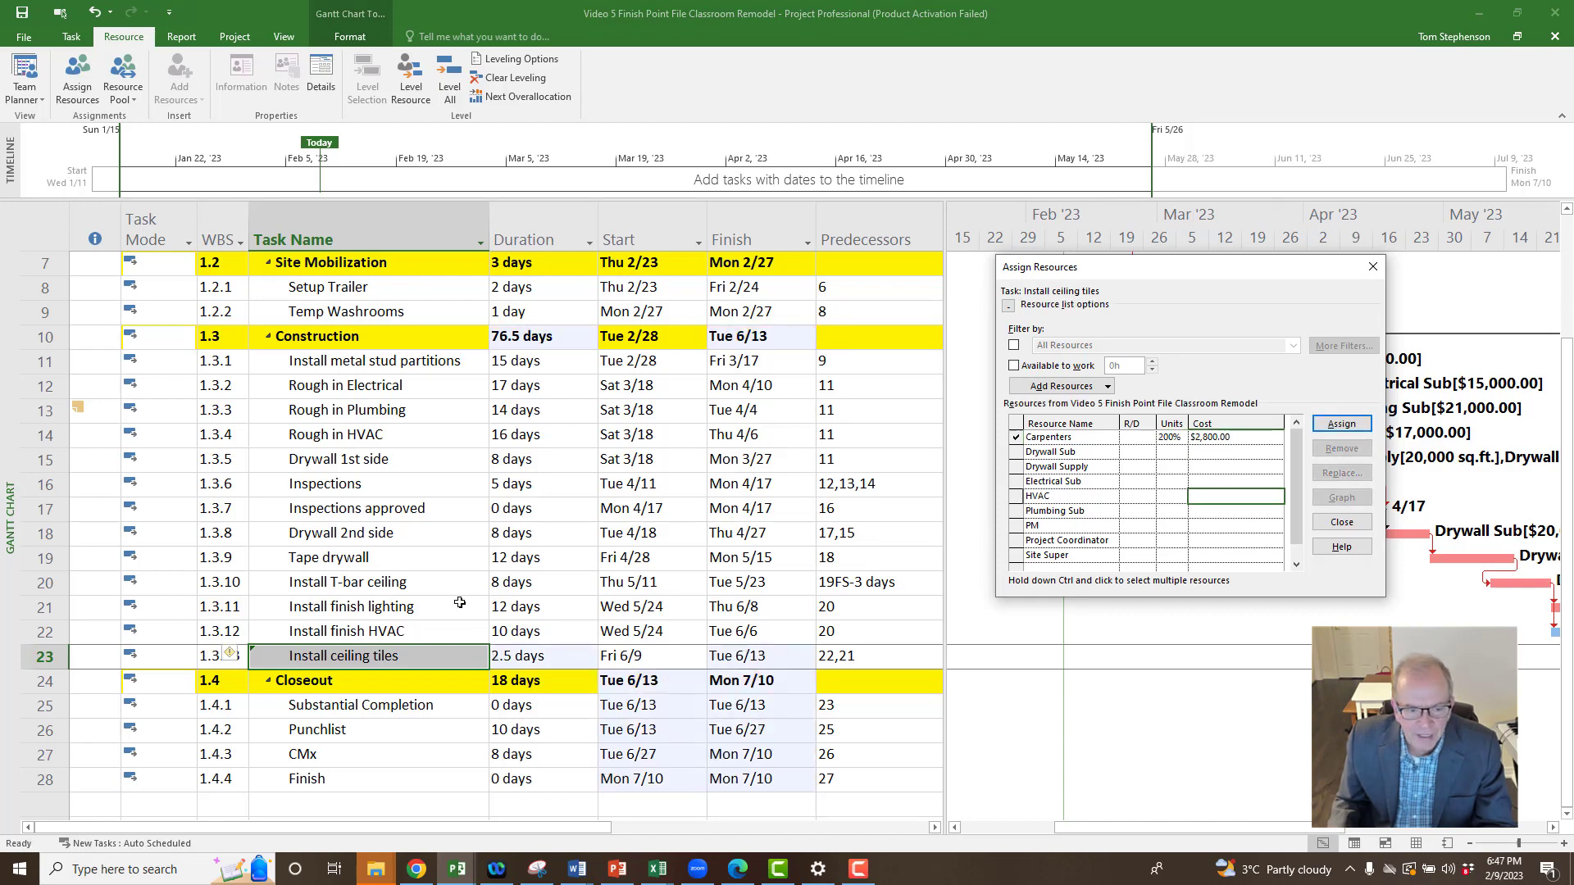
Set the Carpenters' units back to 100% on the Install ceiling tiles task.
{"action": "left_click", "coordinate": [500, 660]}
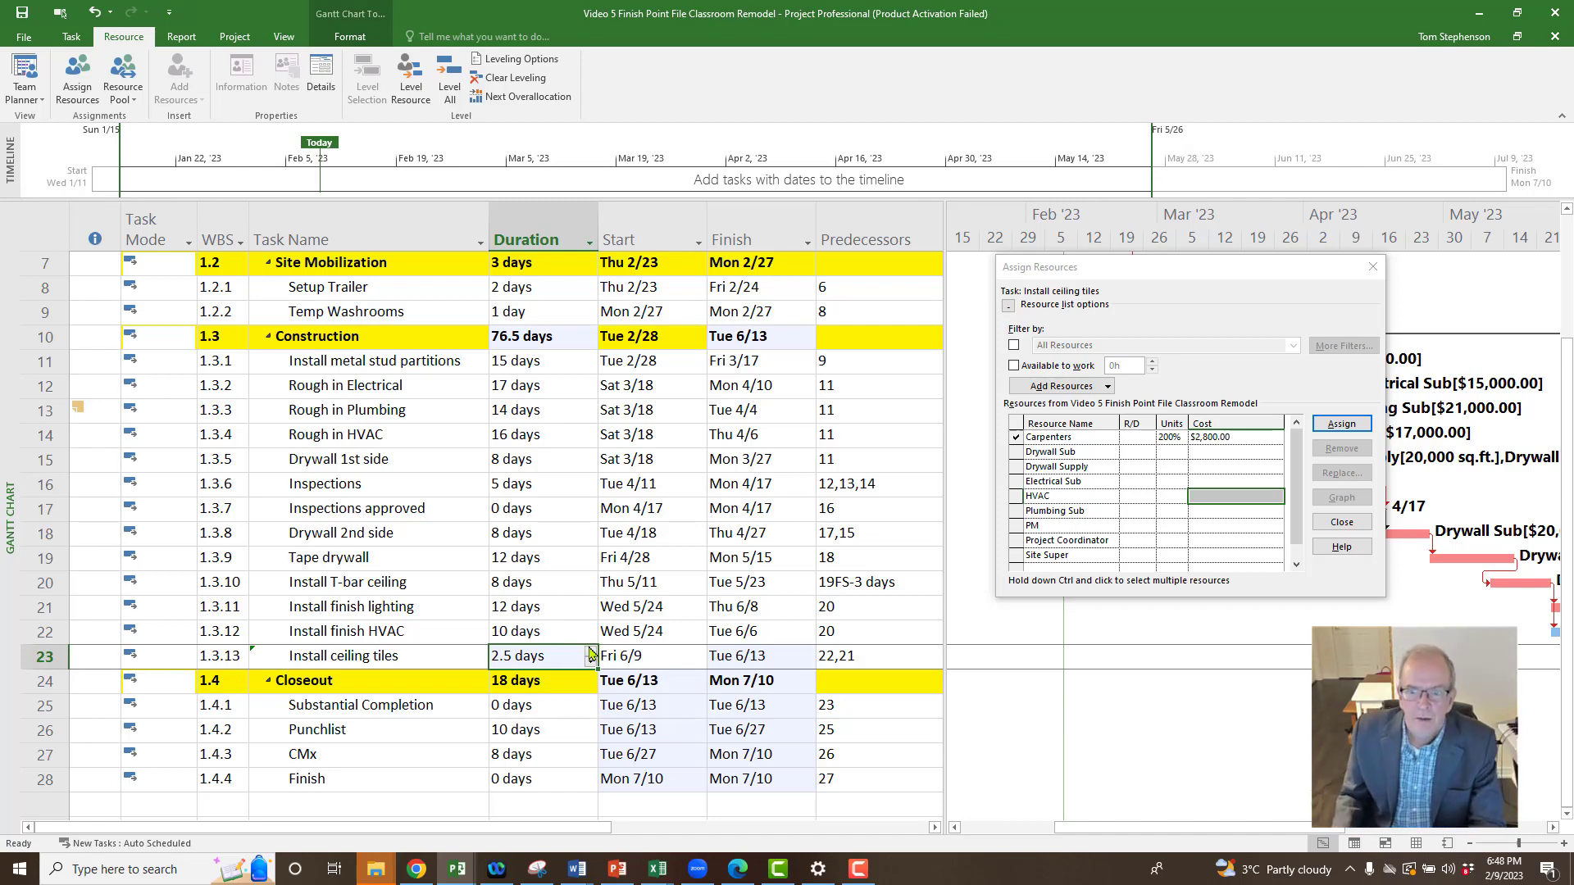
{"action": "left_click", "coordinate": [1167, 437]}
{"action": "left_click", "coordinate": [1168, 437]}
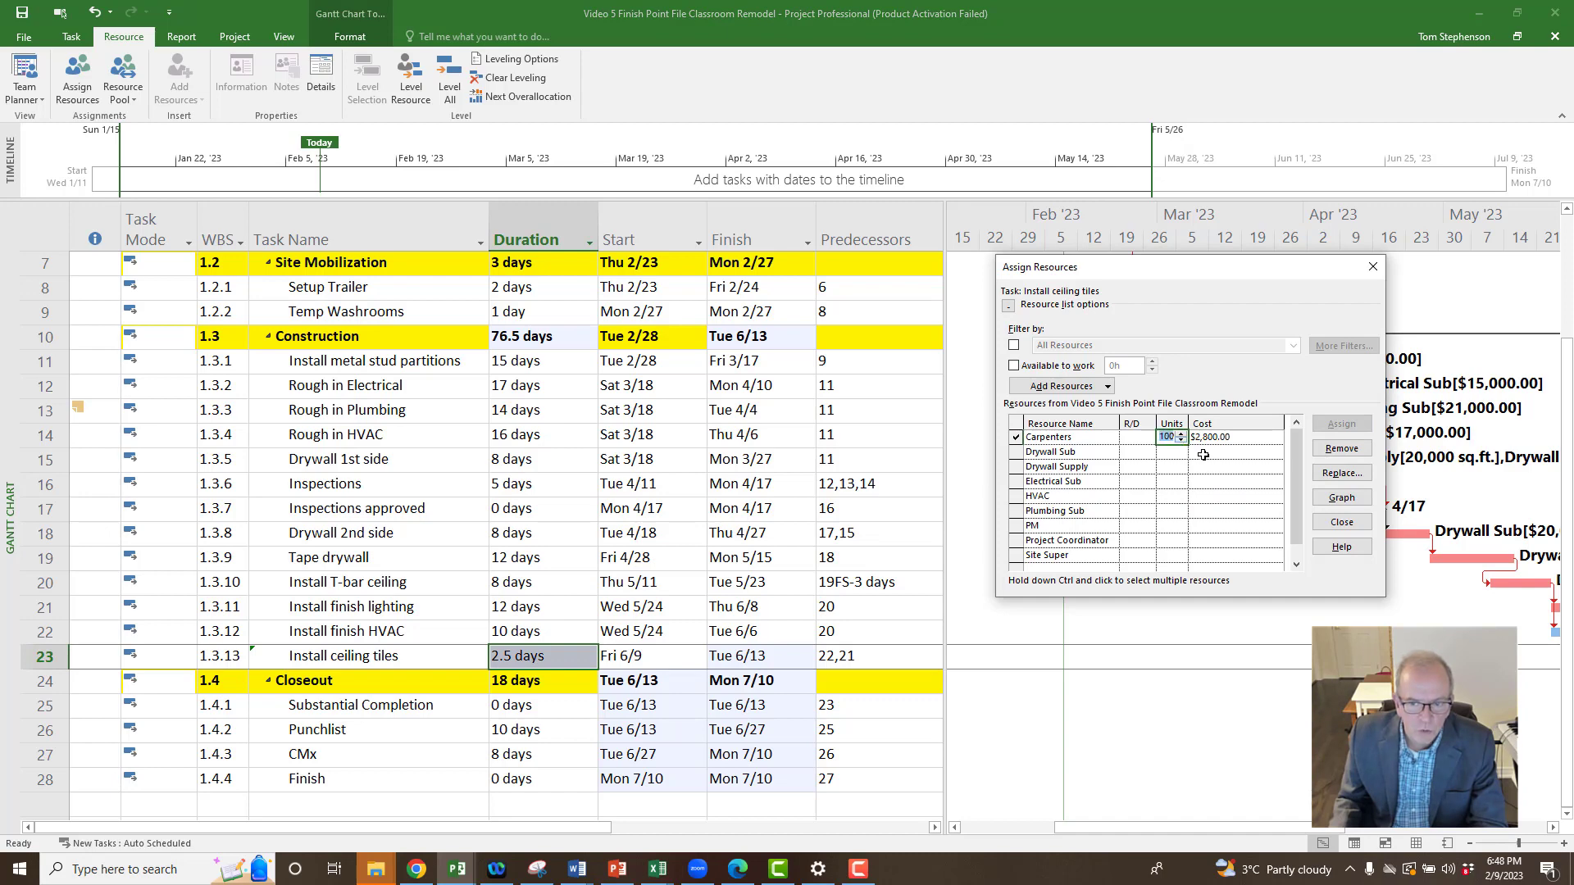
{"action": "left_click", "coordinate": [1202, 455]}
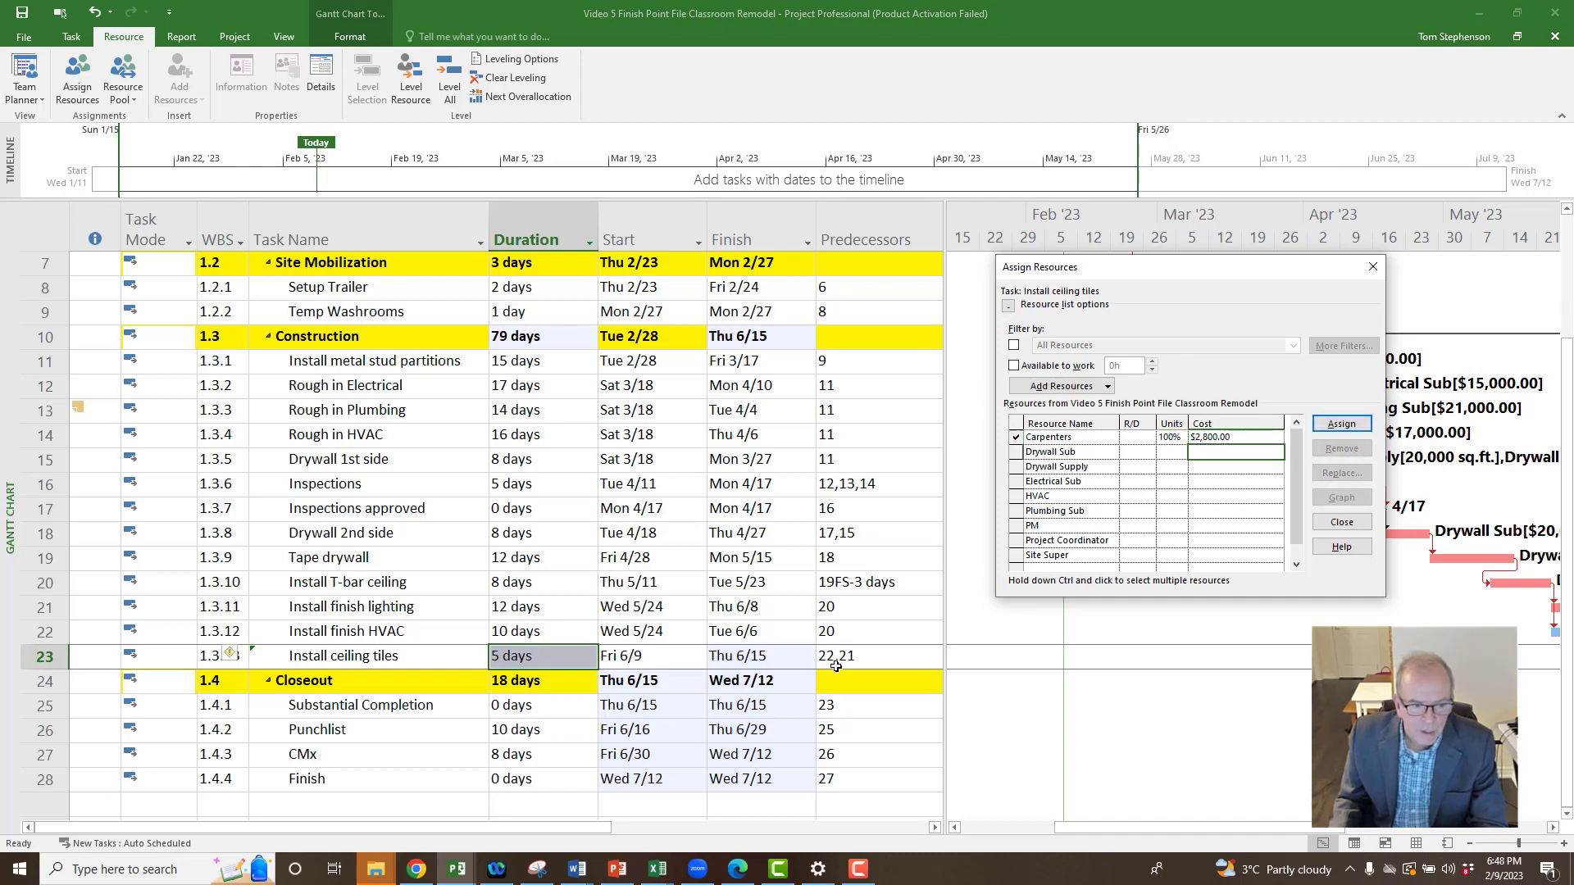
Set the Carpenters' units to 400% on the Install ceiling tiles task and its duration to 5 days.
{"action": "left_click", "coordinate": [1175, 437]}
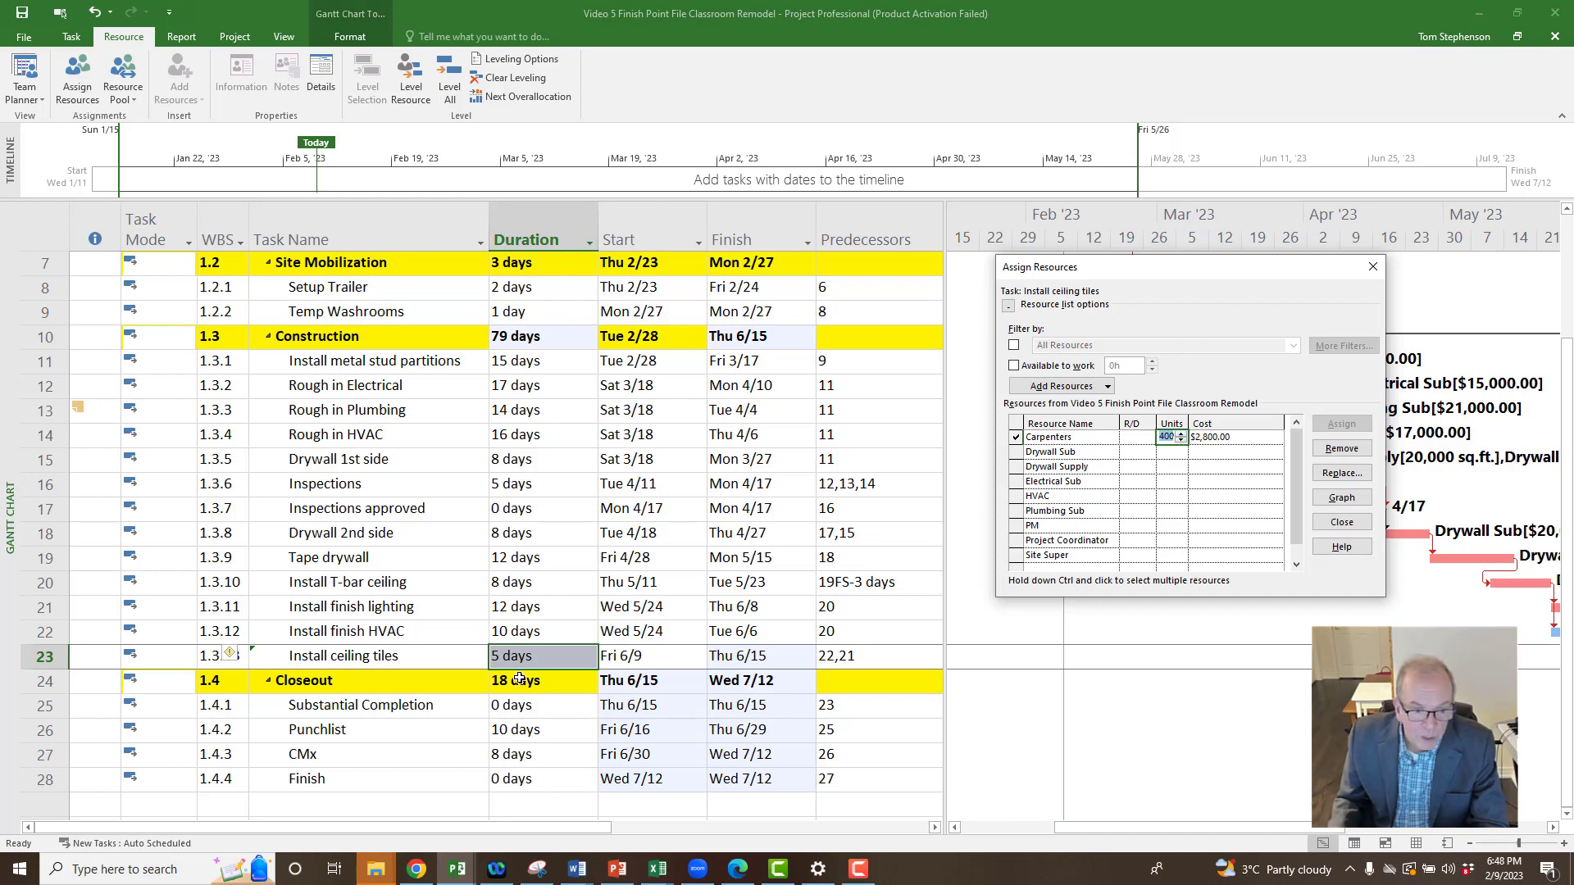
{"action": "left_click", "coordinate": [1211, 481]}
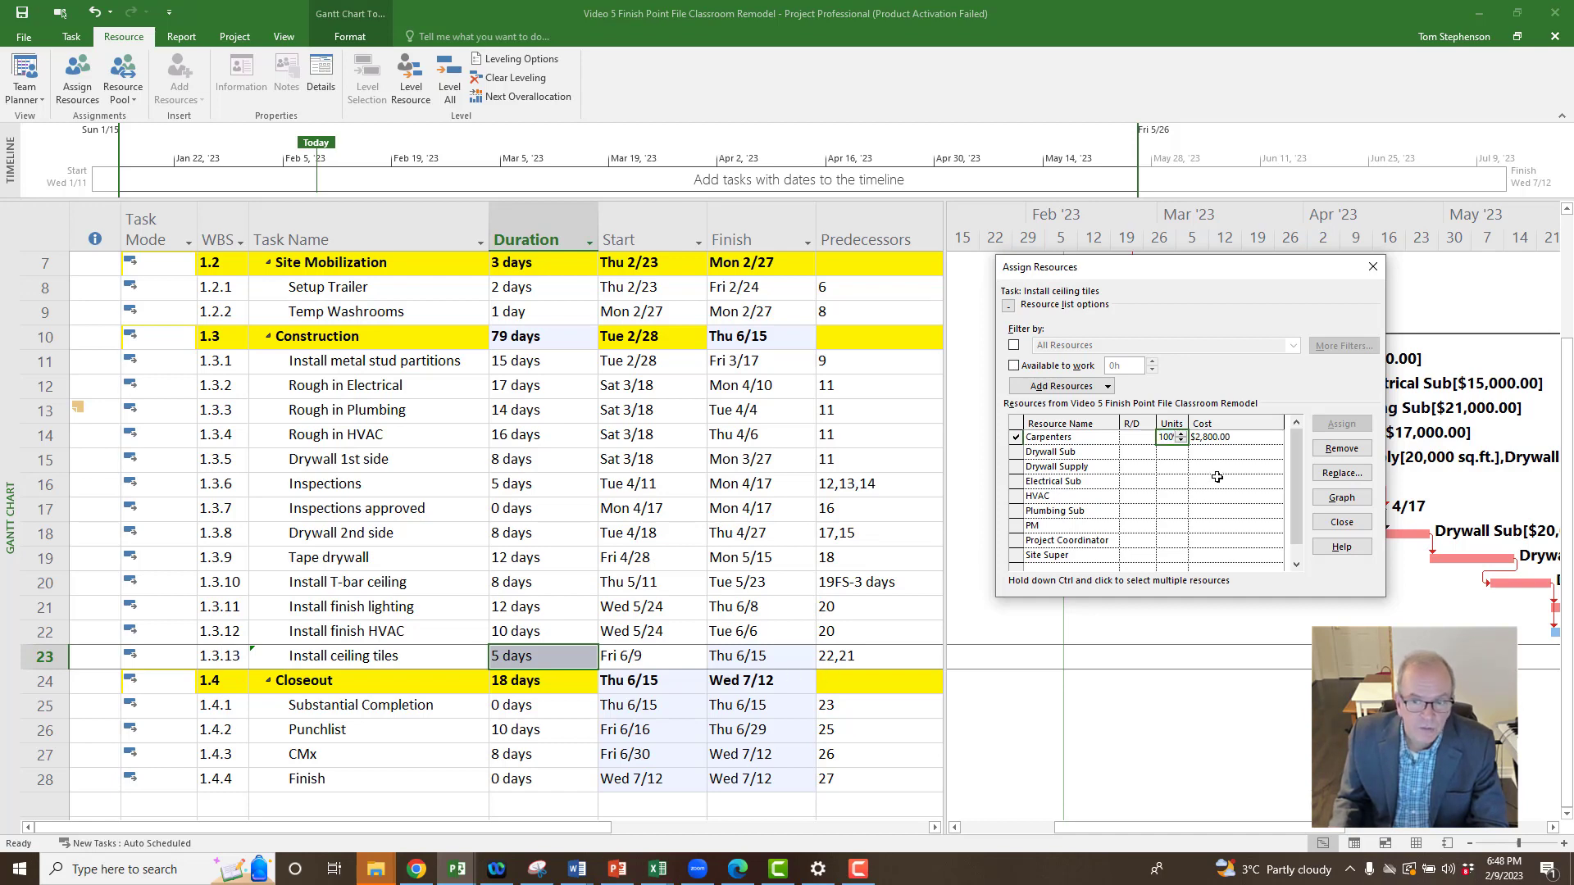
{"action": "left_click", "coordinate": [542, 659]}
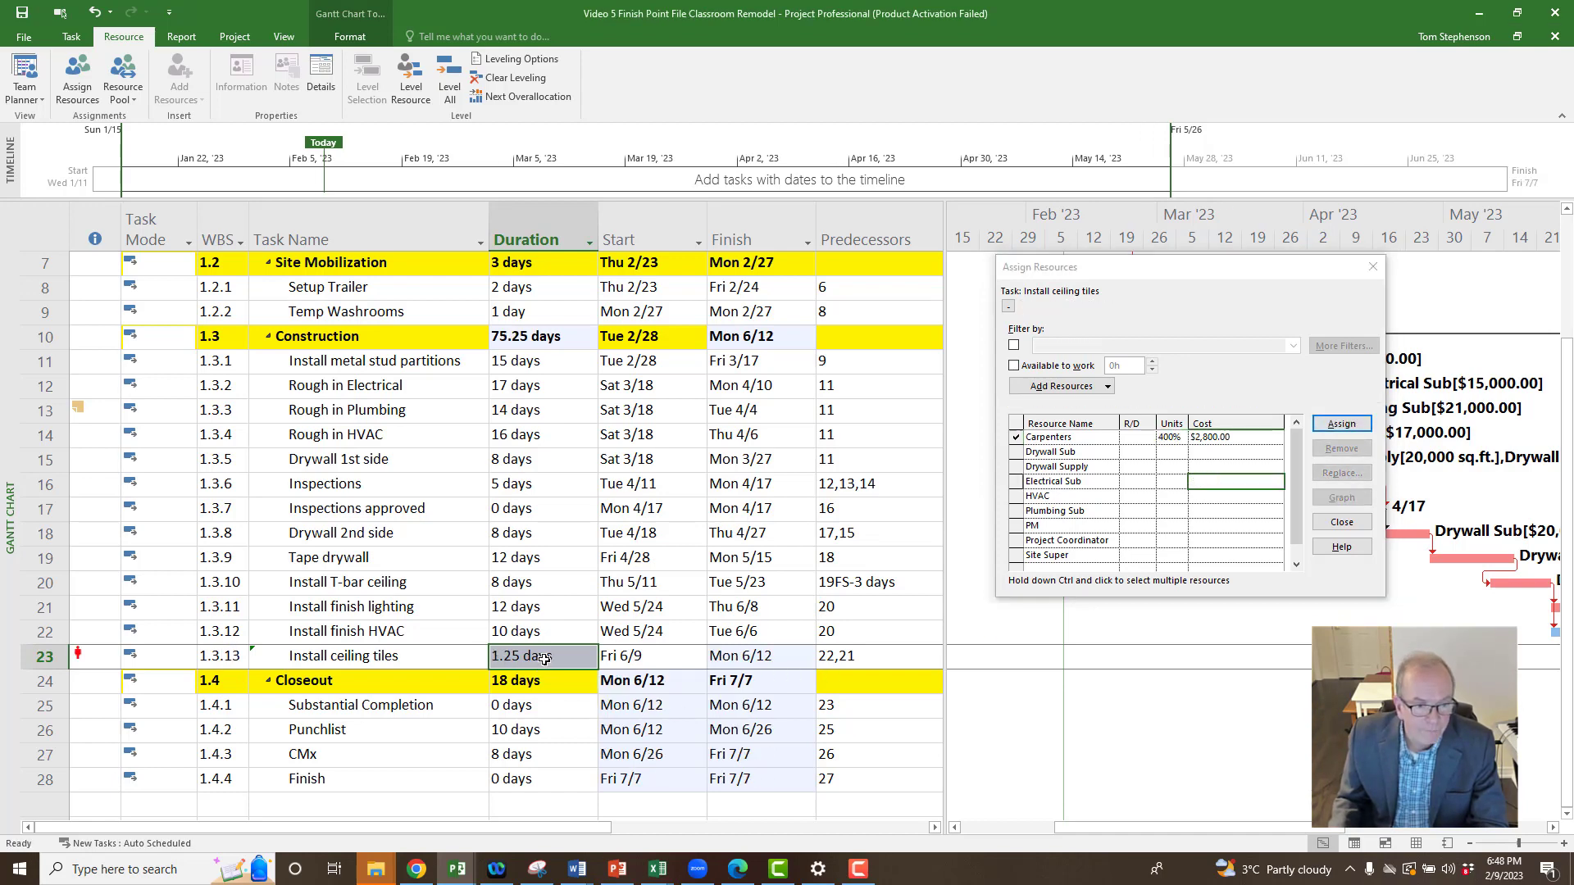
{"action": "left_click", "coordinate": [589, 654]}
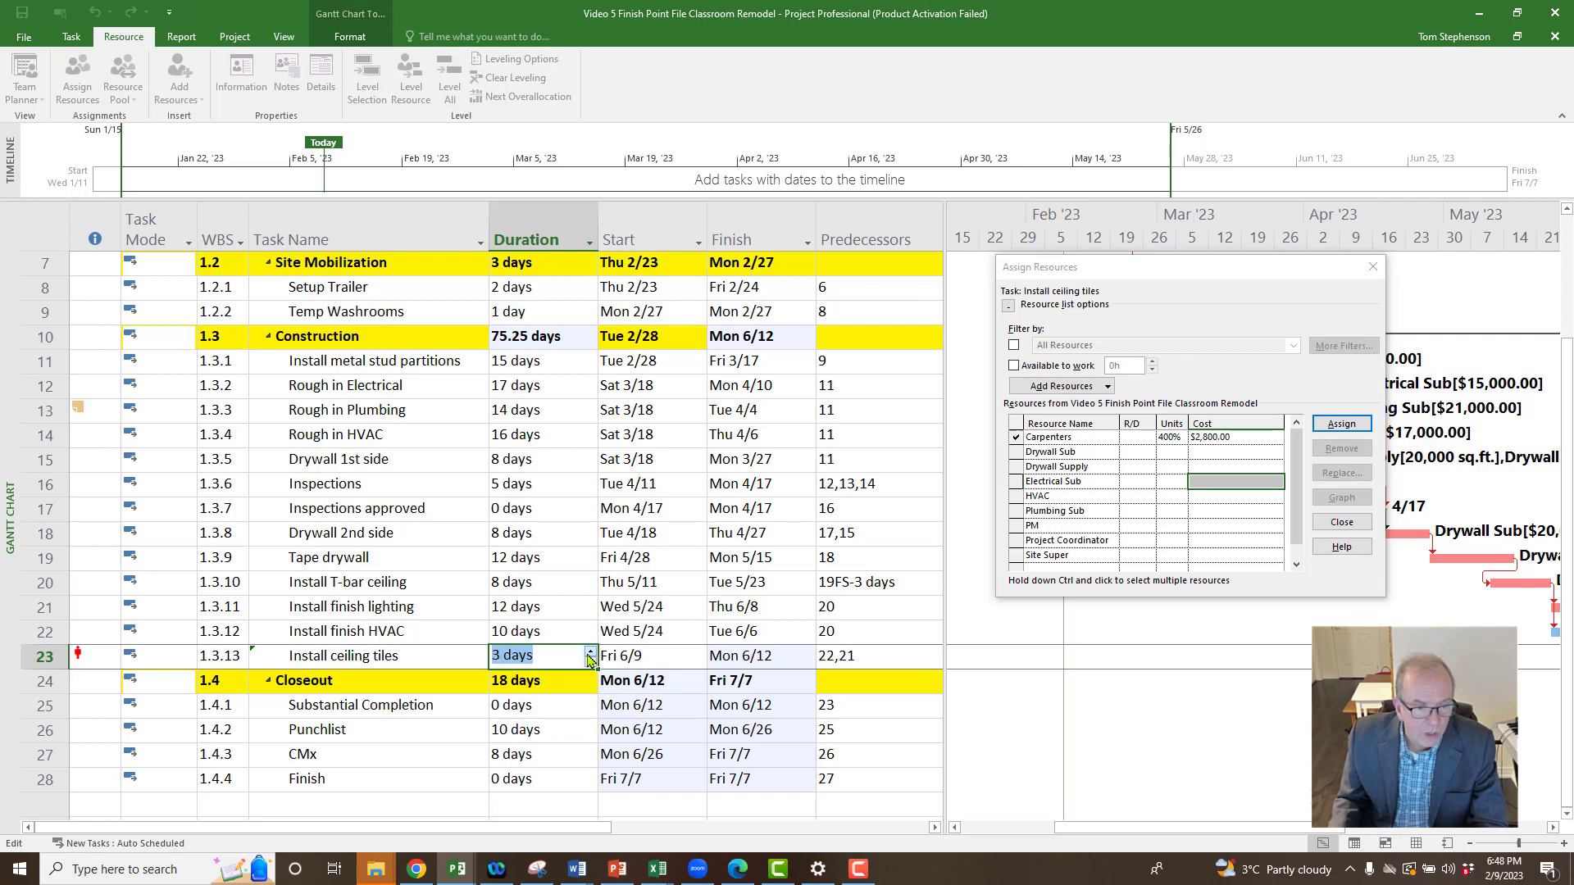
{"action": "left_click", "coordinate": [472, 659]}
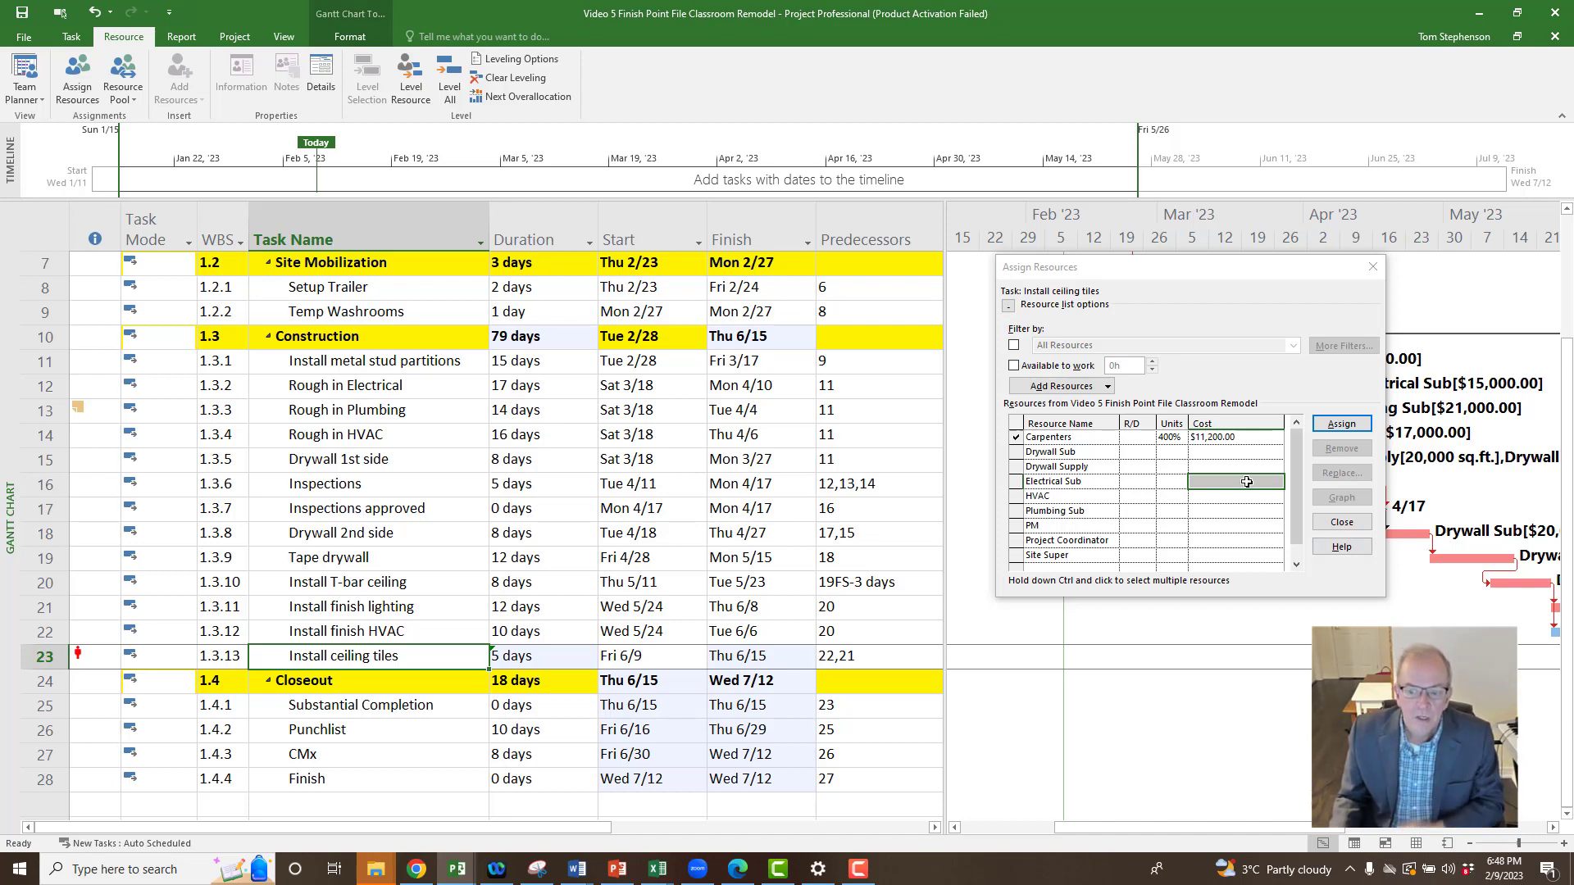
{"action": "left_click", "coordinate": [1227, 443]}
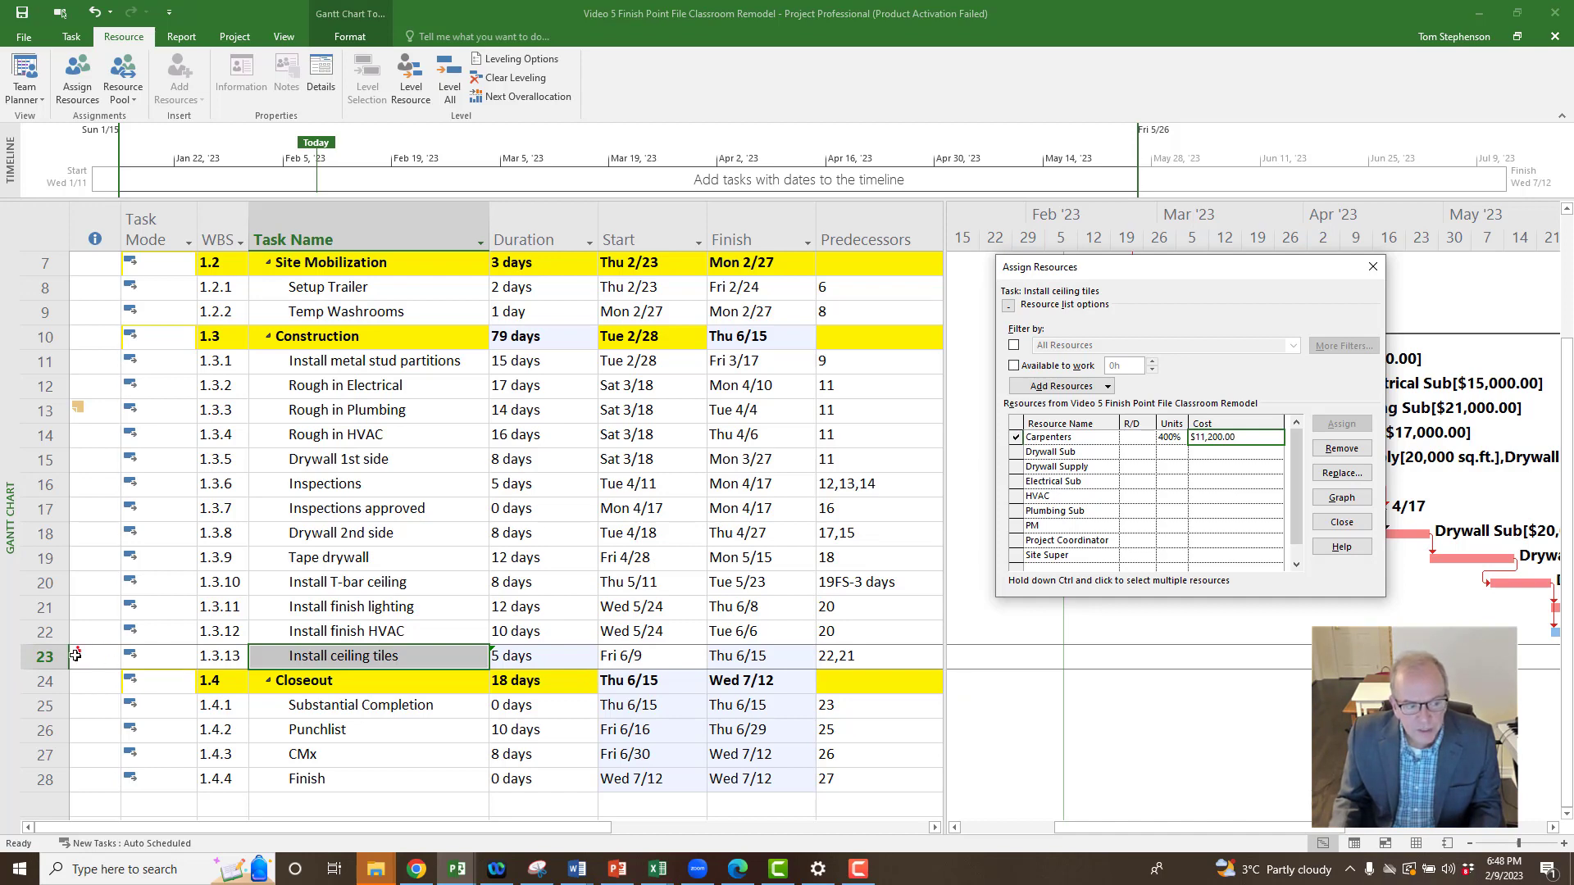
Set the Carpenters' maximum units to 500% in the Resource Sheet and close the Assign Resources dialog.
{"action": "mouse_move", "coordinate": [90, 657]}
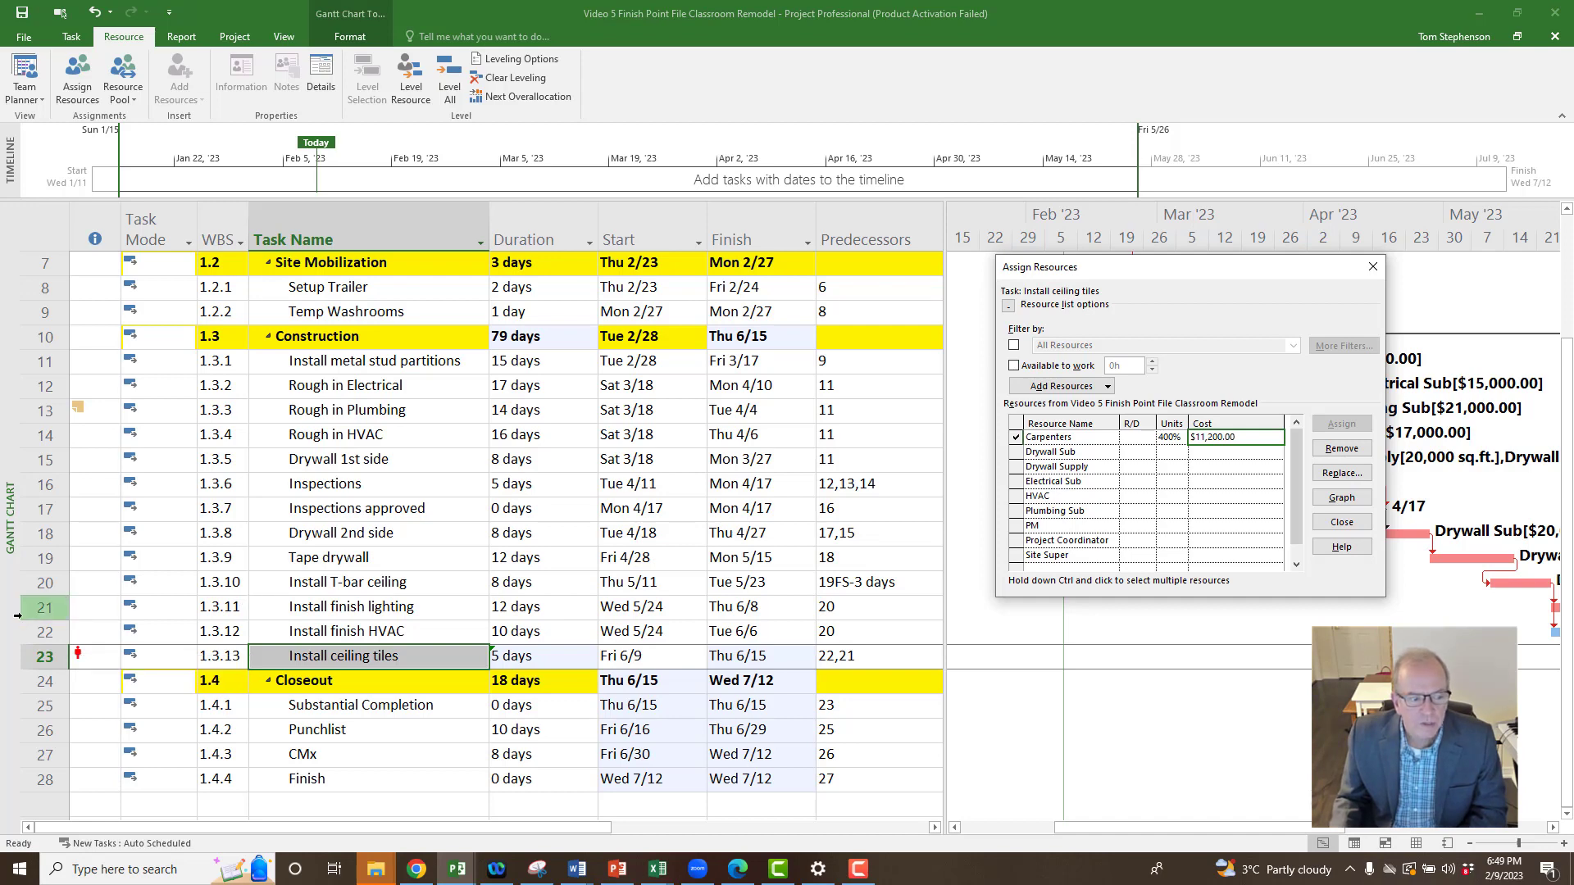
{"action": "right_click", "coordinate": [10, 594]}
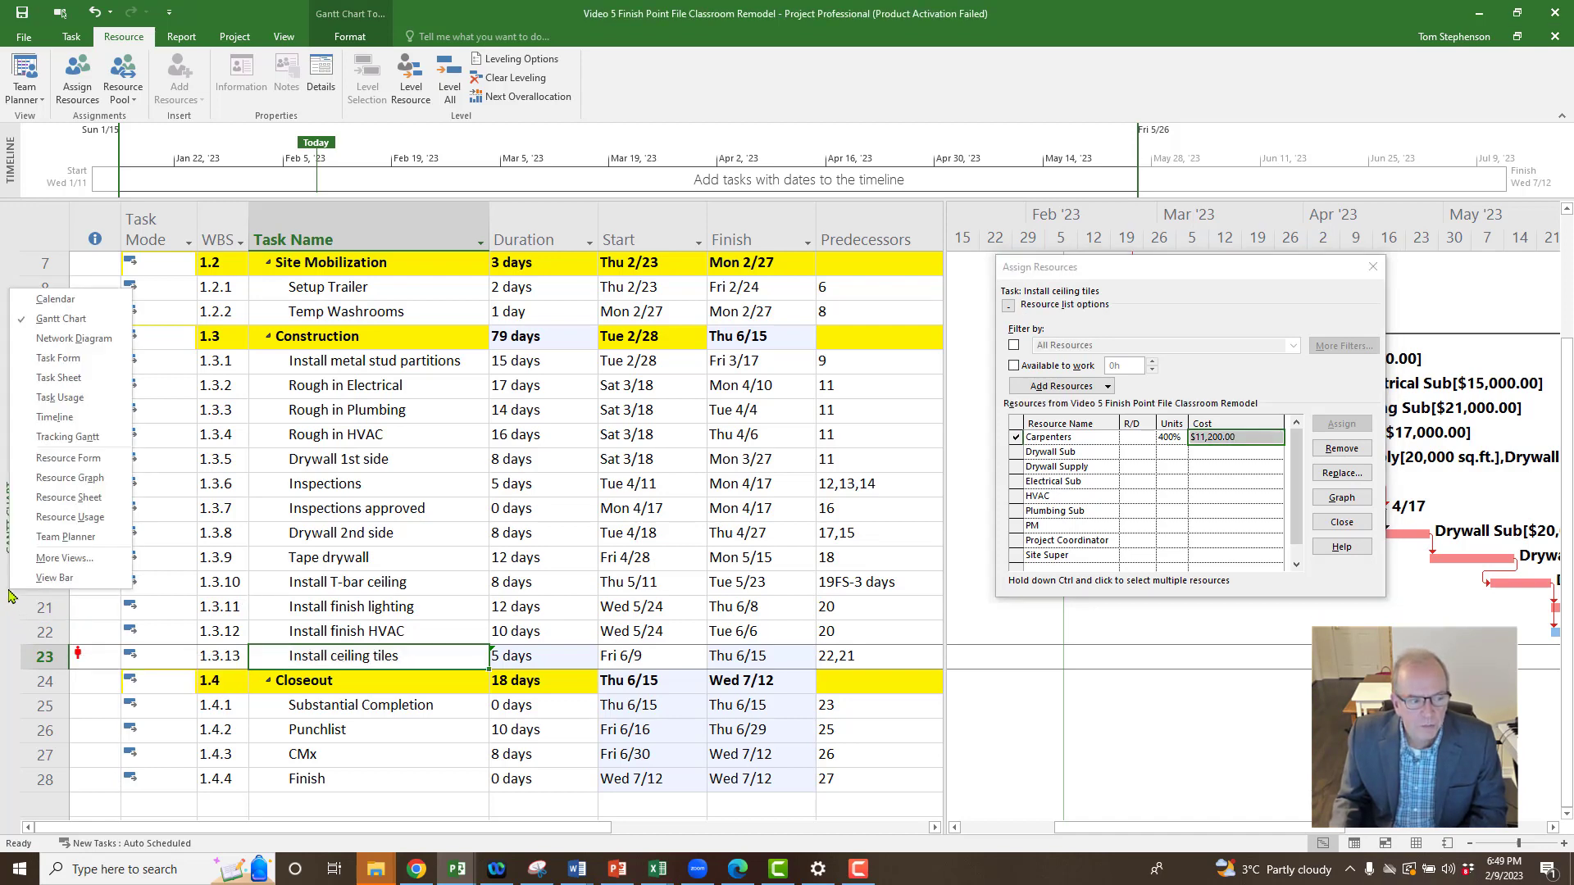
{"action": "left_click", "coordinate": [69, 498]}
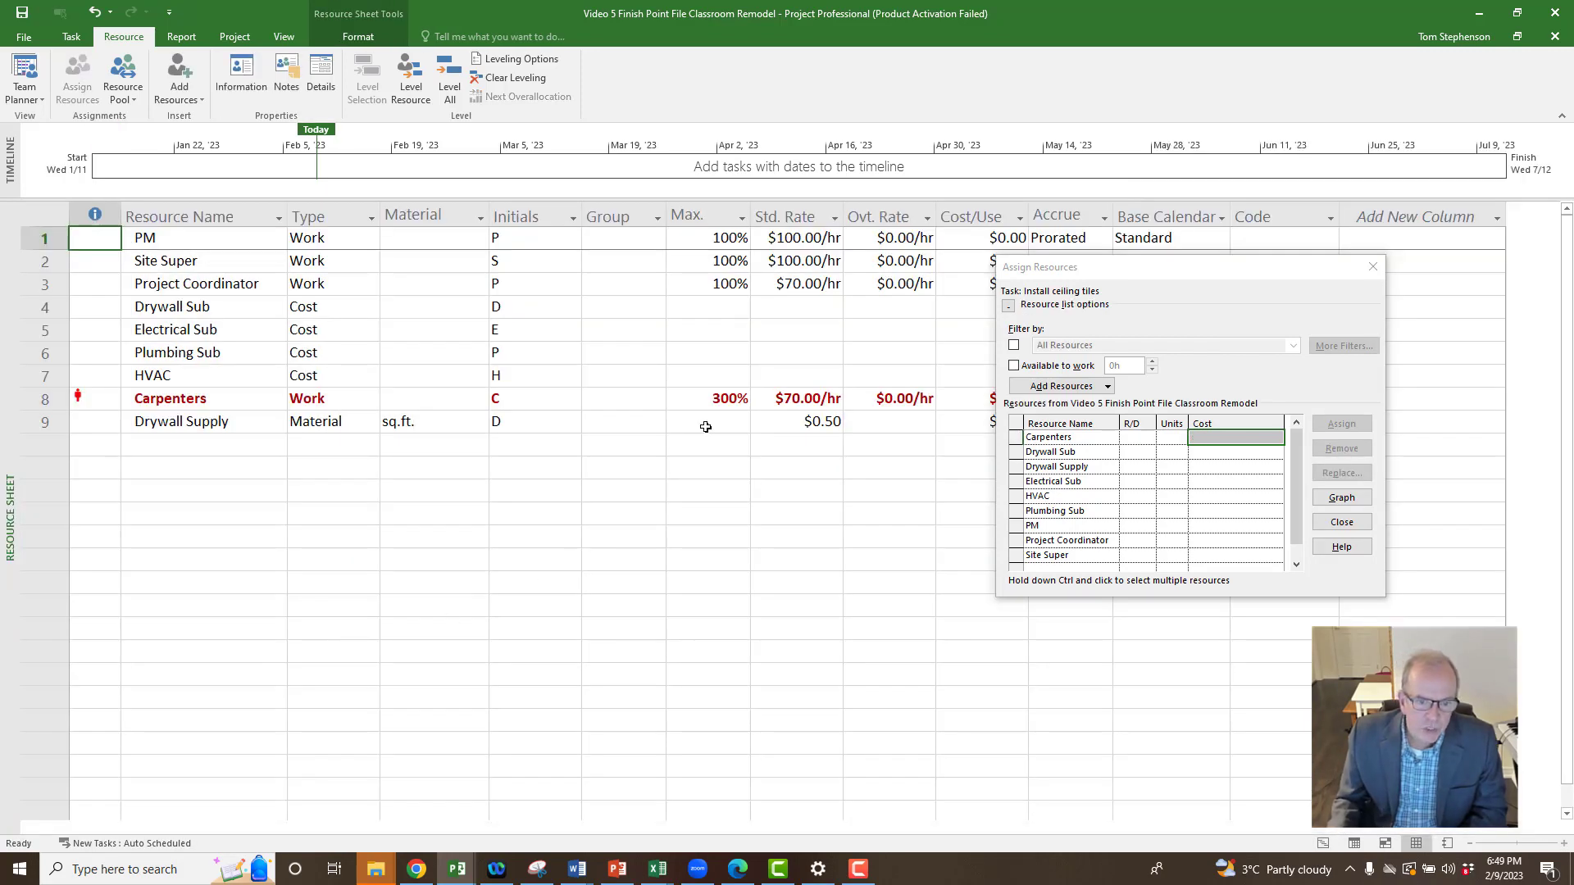
{"action": "left_click", "coordinate": [715, 398]}
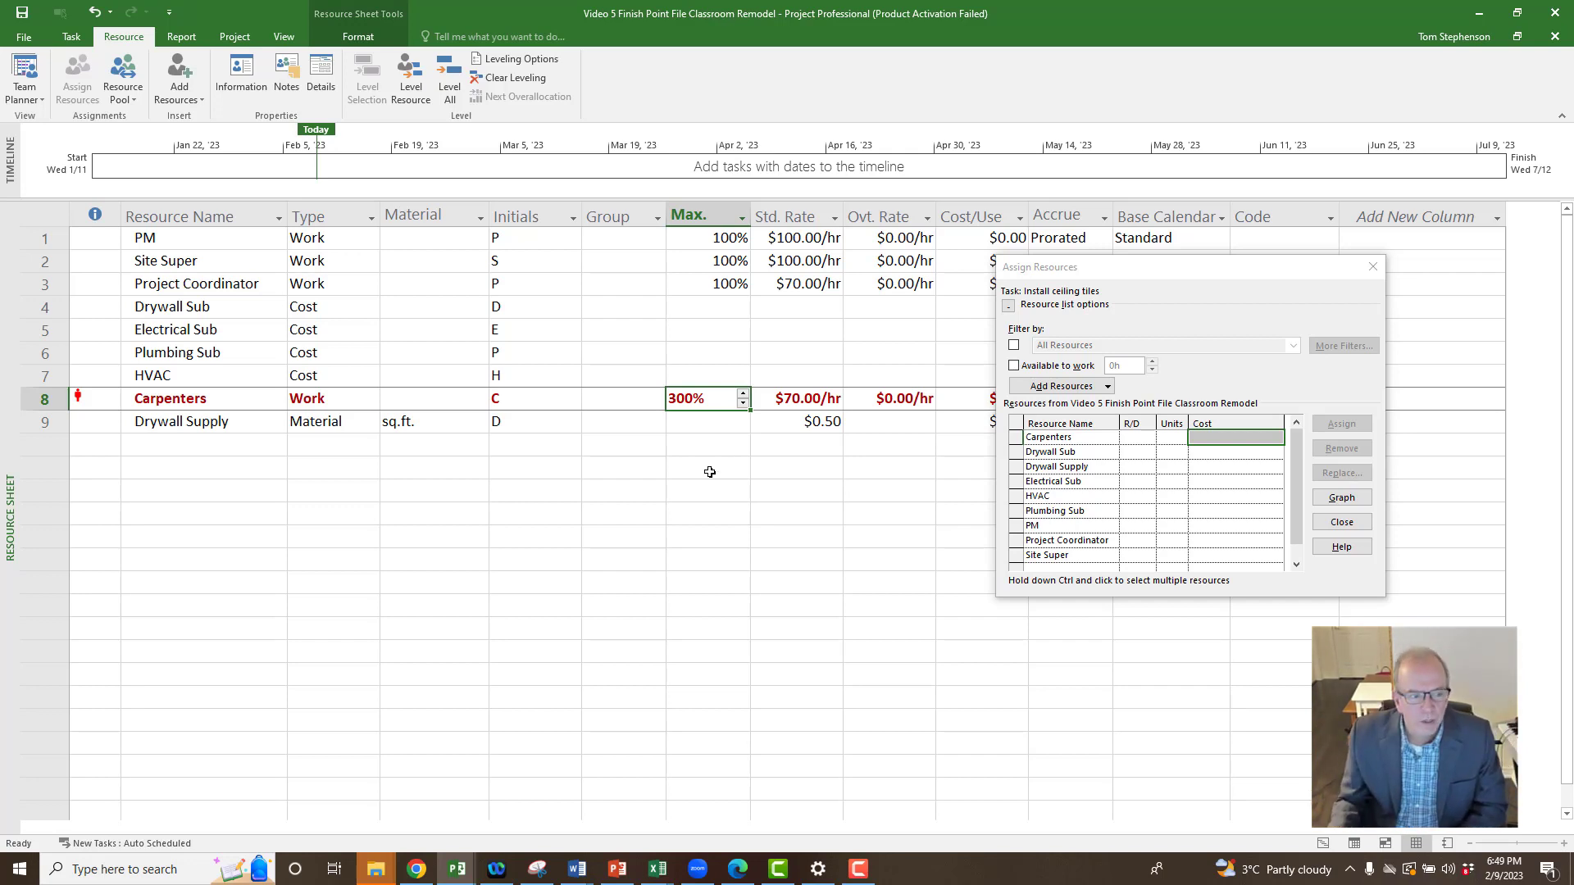
{"action": "left_click", "coordinate": [743, 394]}
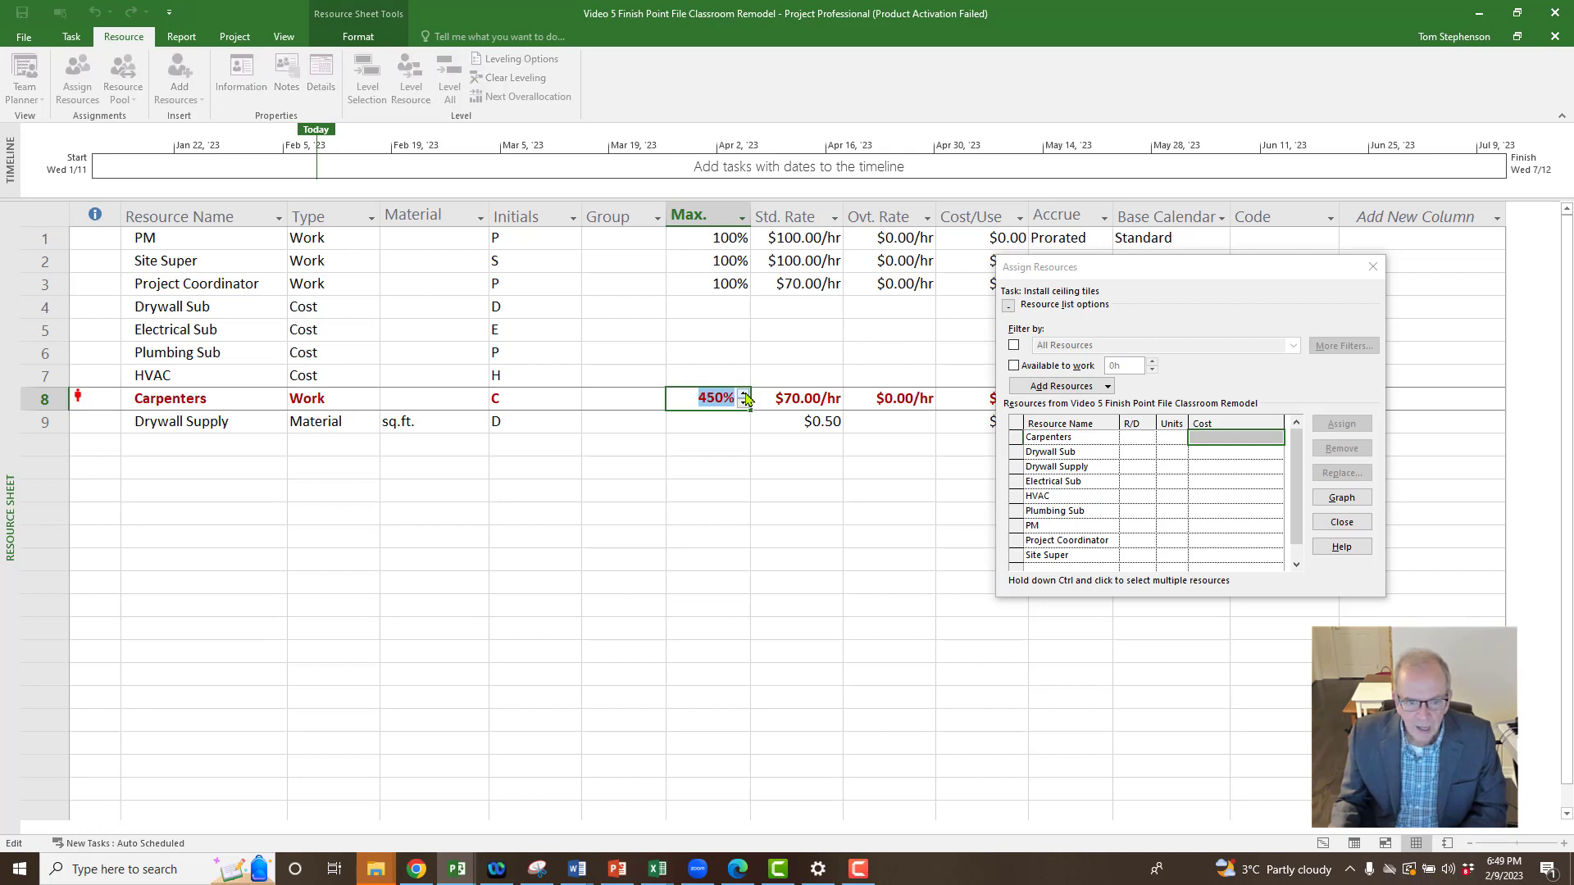
{"action": "left_click", "coordinate": [745, 397]}
{"action": "left_click", "coordinate": [727, 423]}
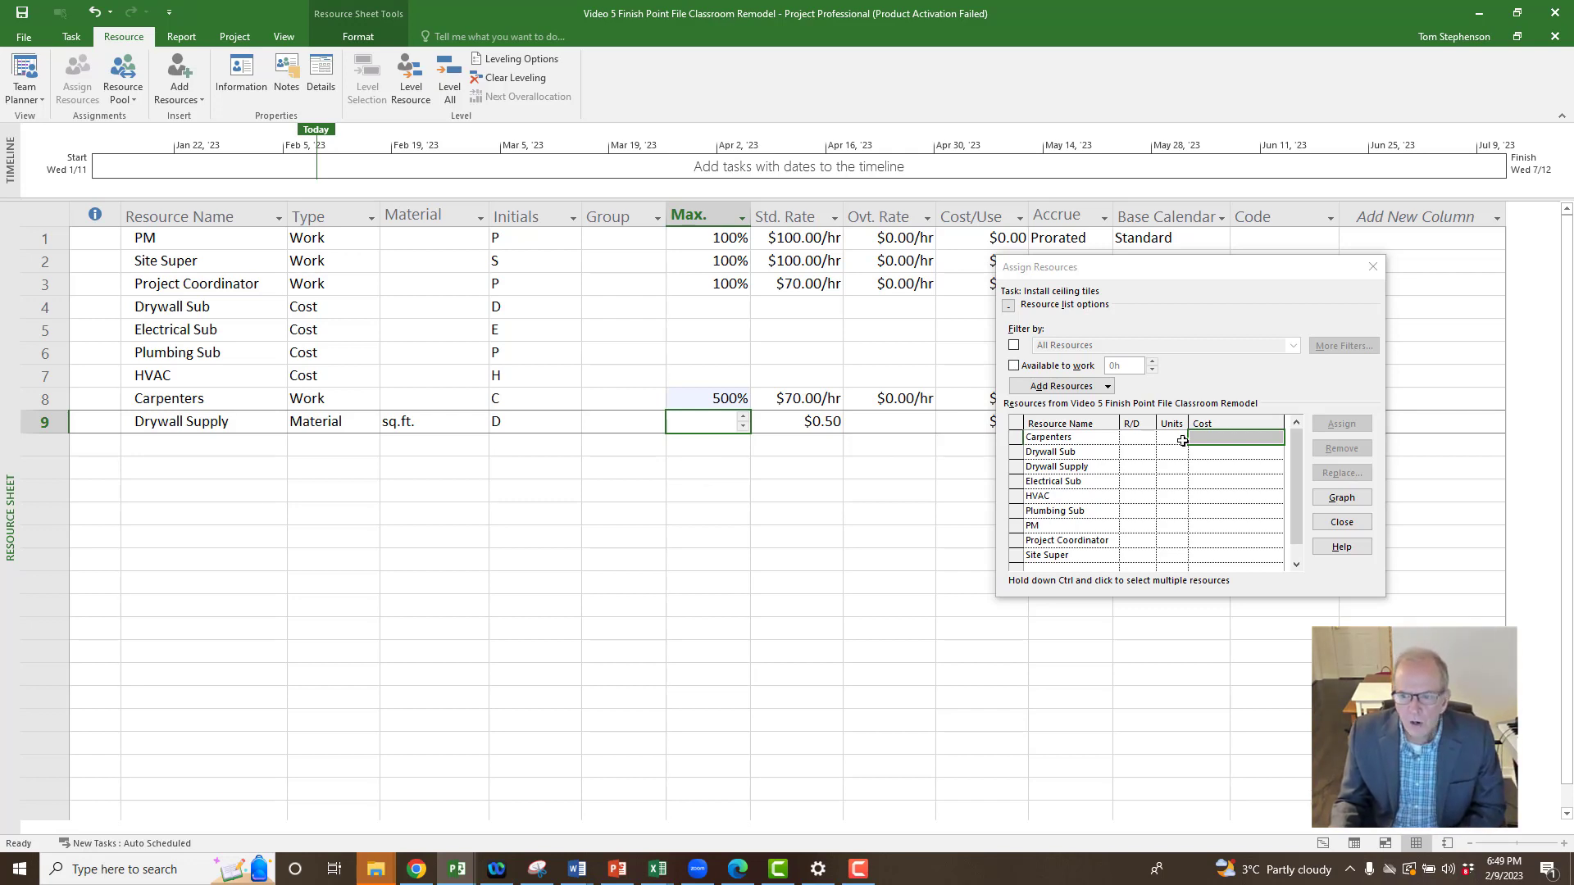
{"action": "left_click", "coordinate": [1373, 268]}
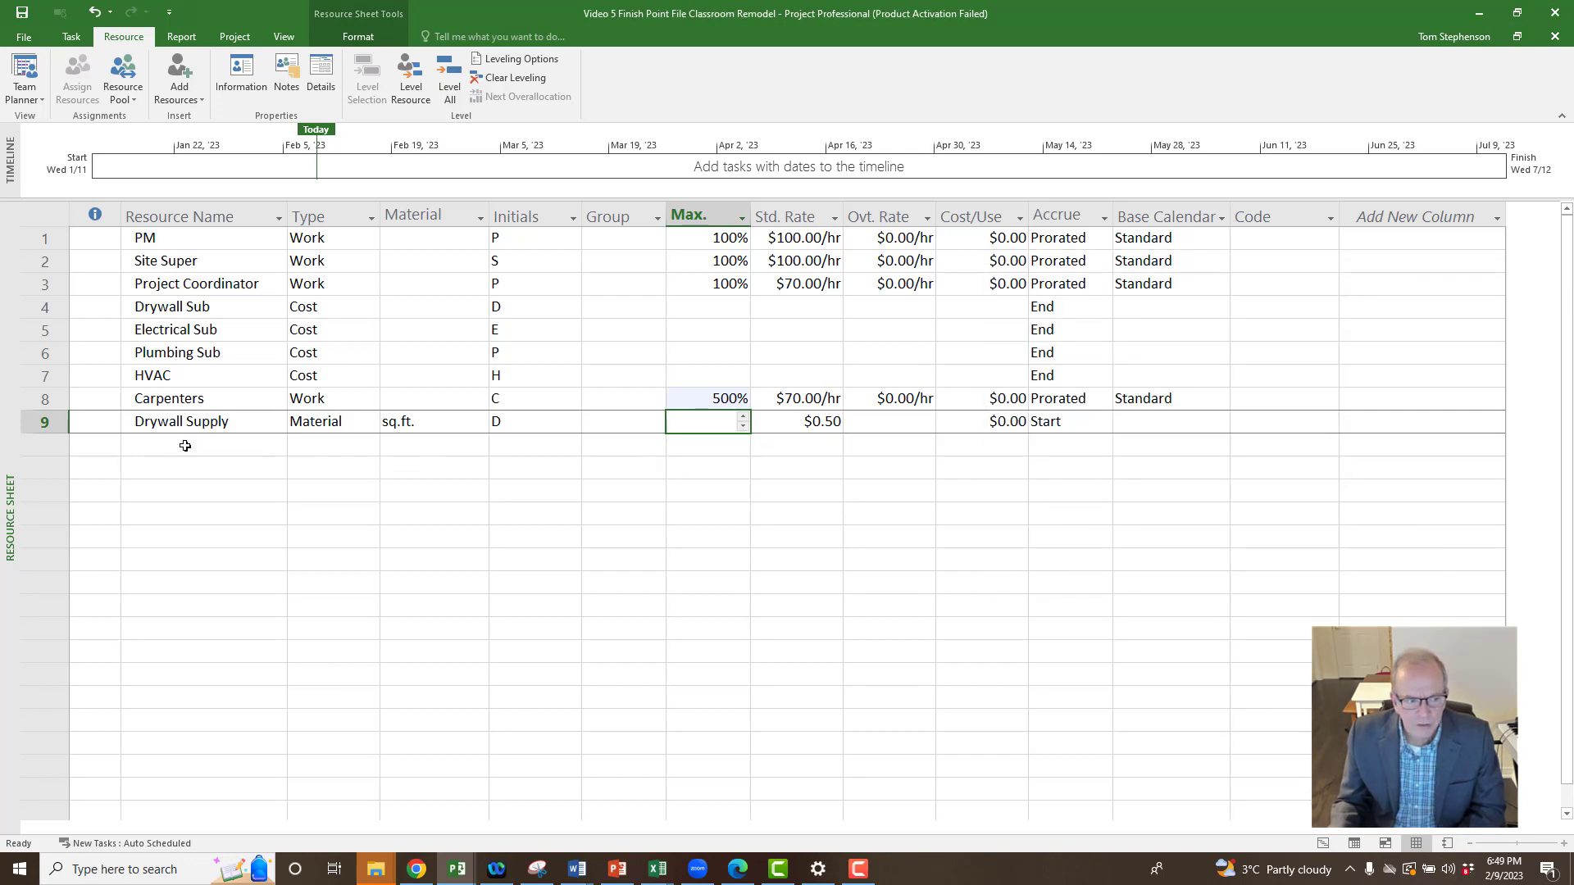
Switch to the Gantt Chart view and apply the Cost table to the task list.
{"action": "right_click", "coordinate": [7, 467]}
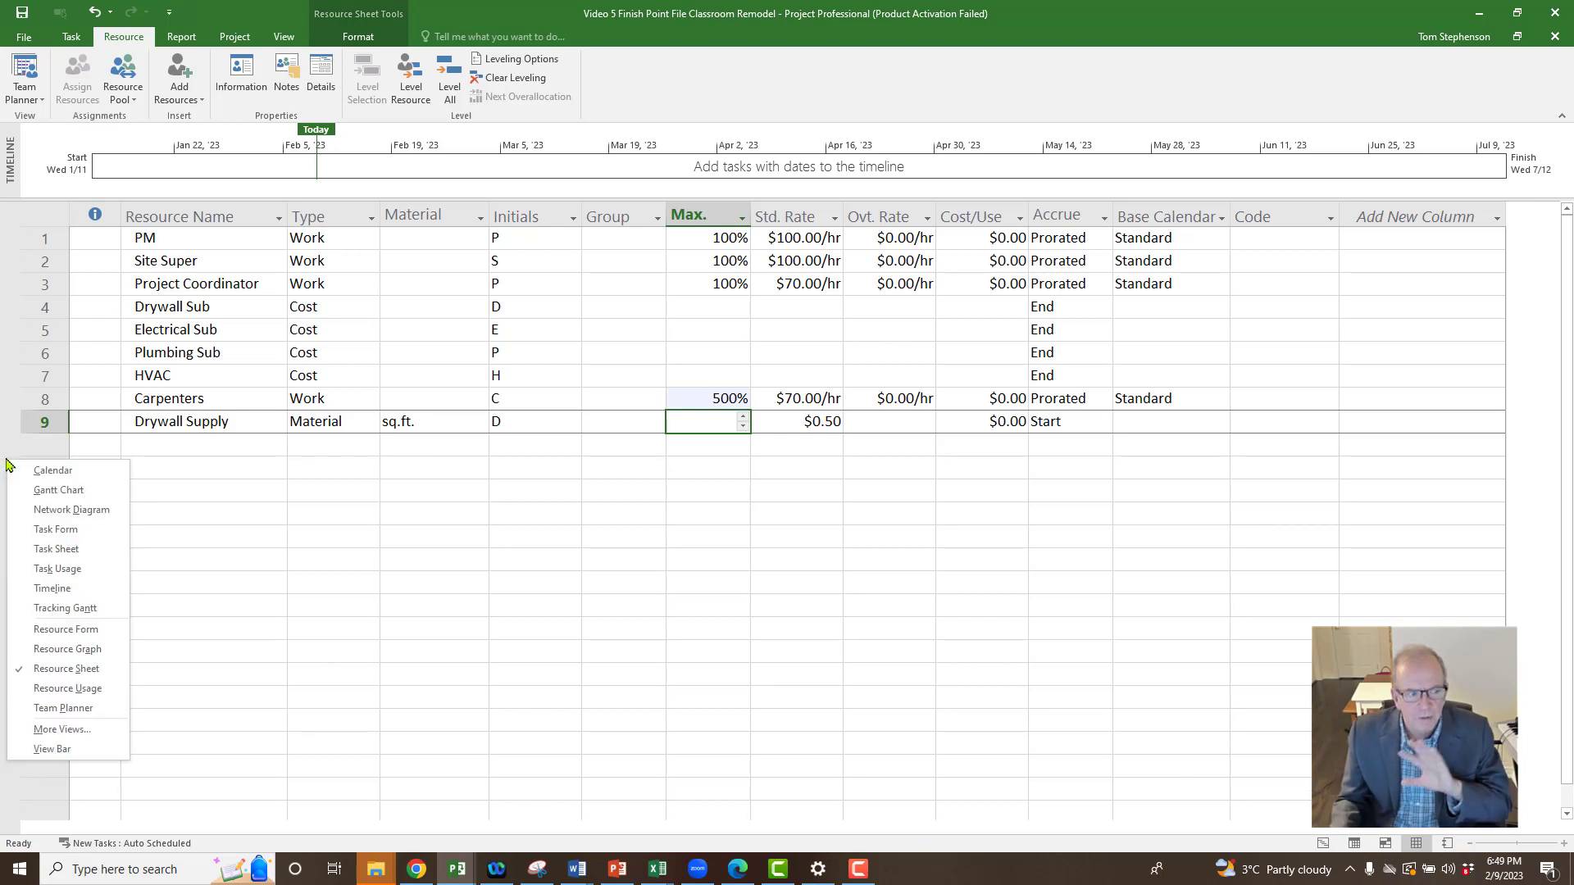
{"action": "left_click", "coordinate": [43, 492]}
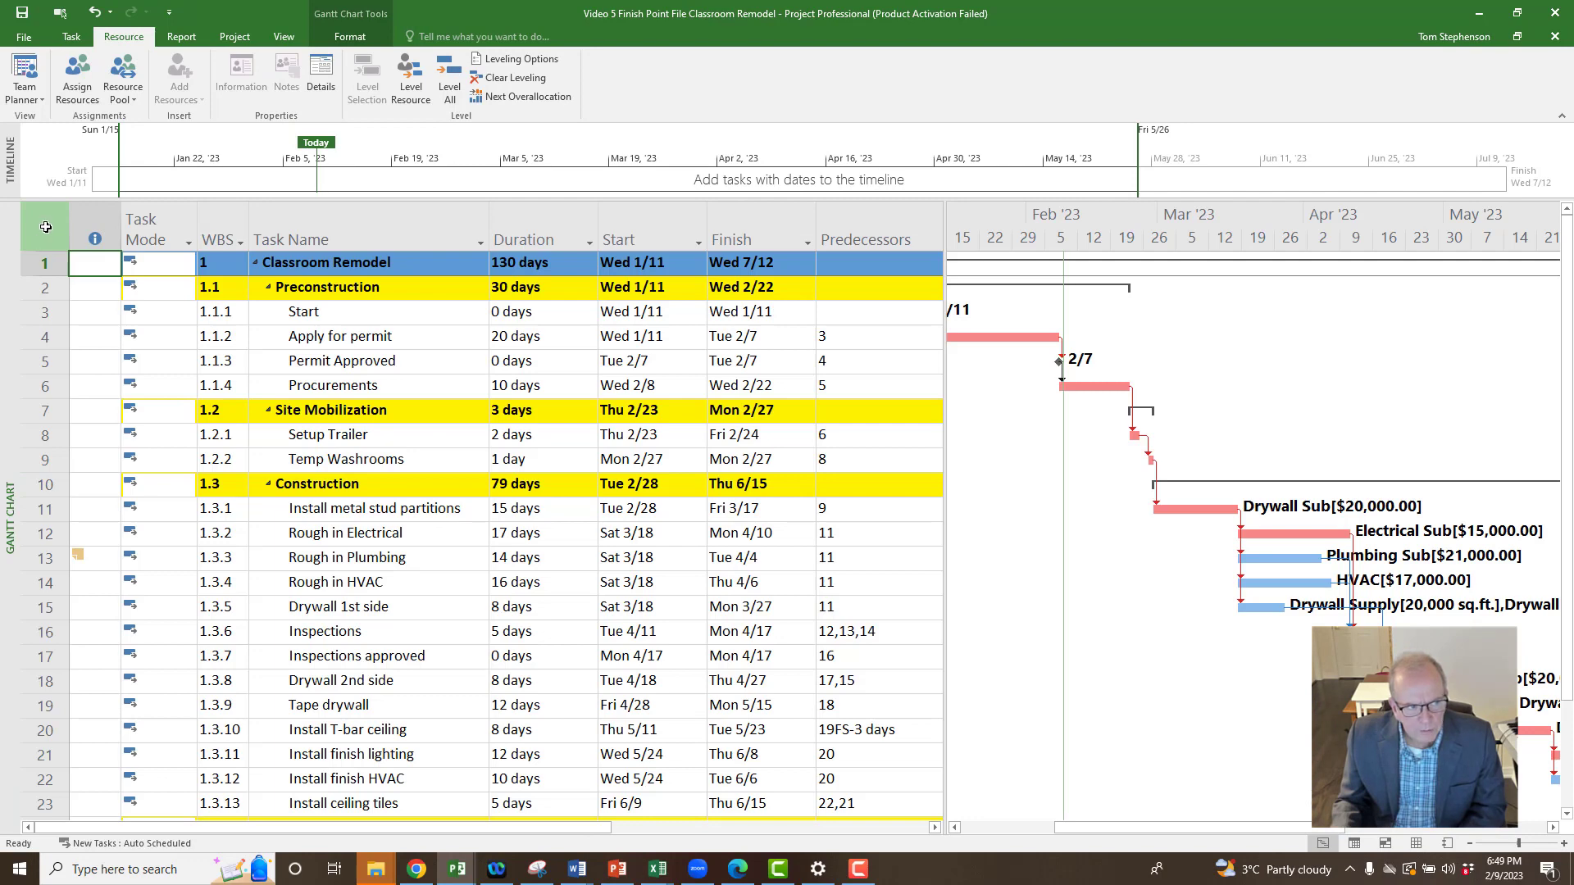
{"action": "left_click", "coordinate": [46, 227]}
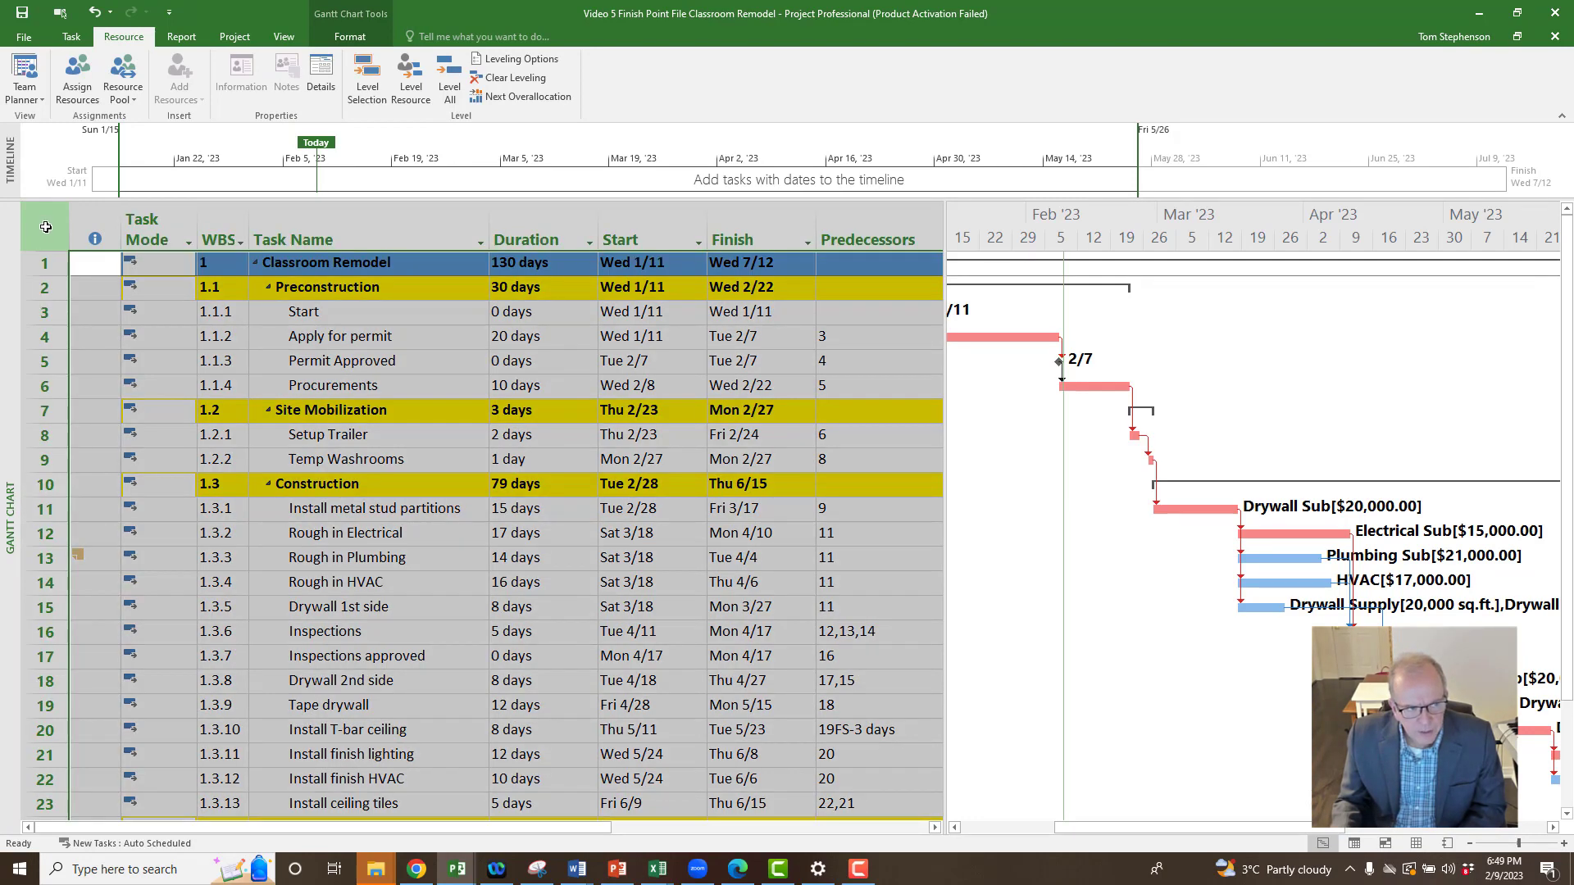
{"action": "right_click", "coordinate": [45, 227]}
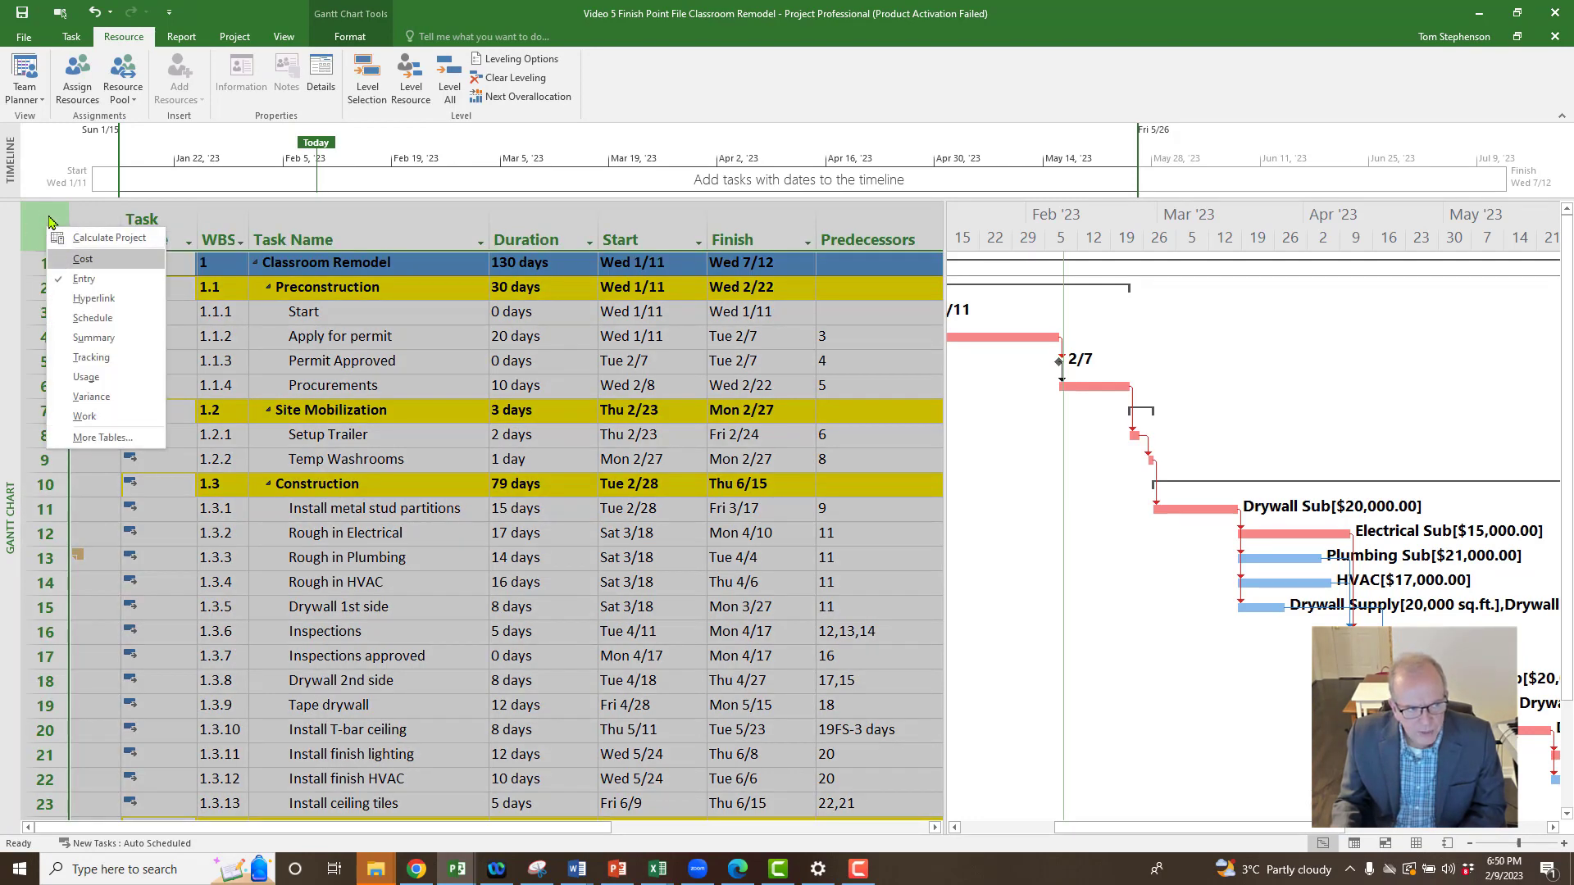
{"action": "left_click", "coordinate": [79, 259]}
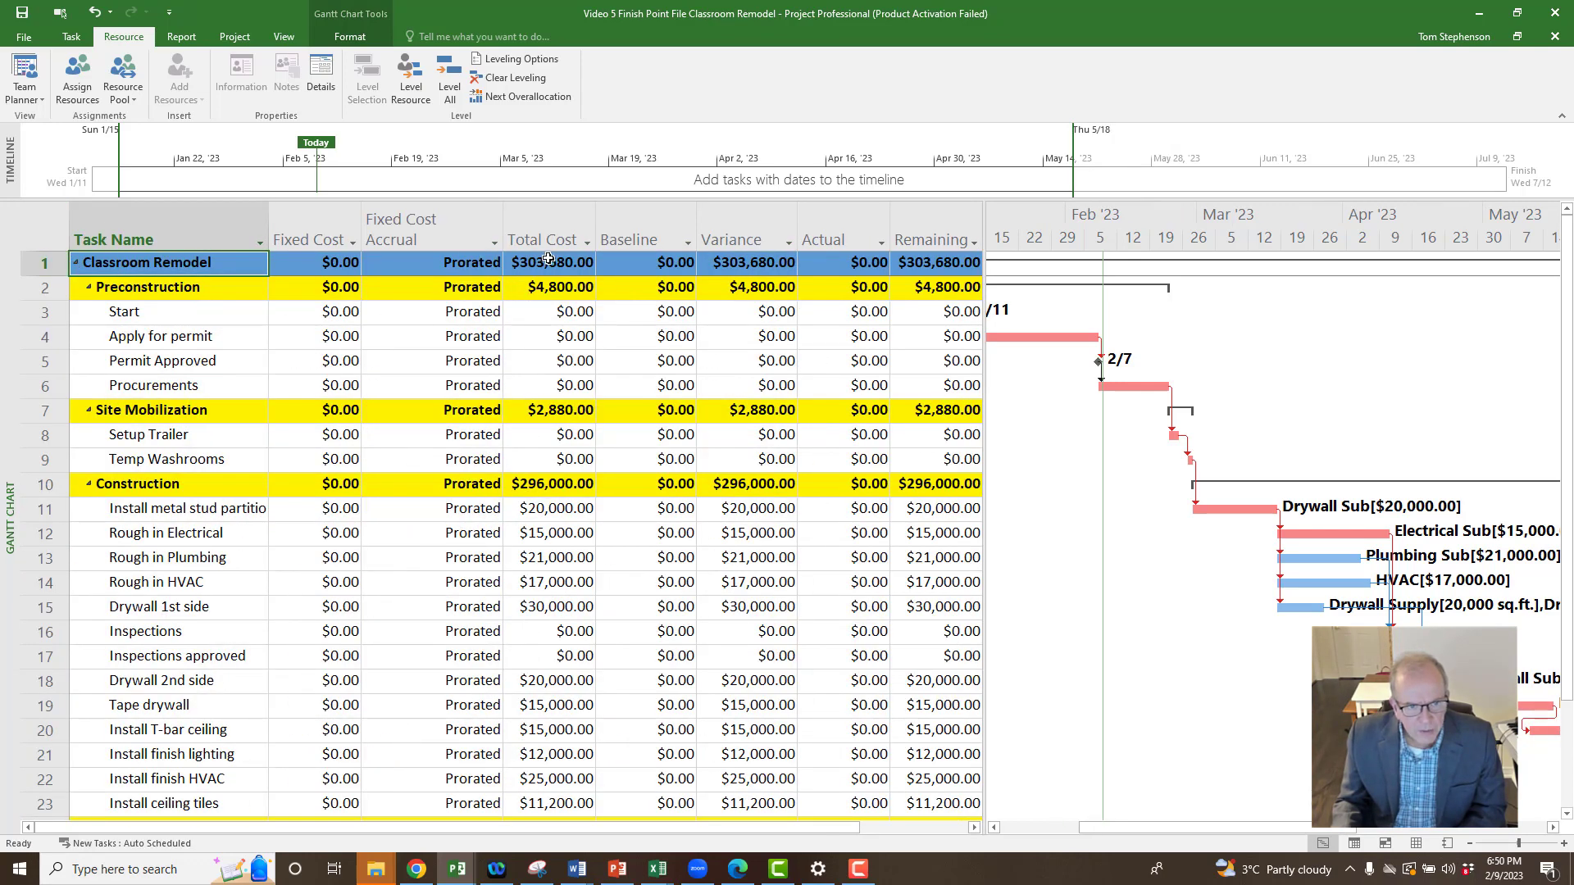
Examine the total costs of the project, its summary phases and the individual drywall tasks in the Cost table.
{"action": "left_click", "coordinate": [548, 260]}
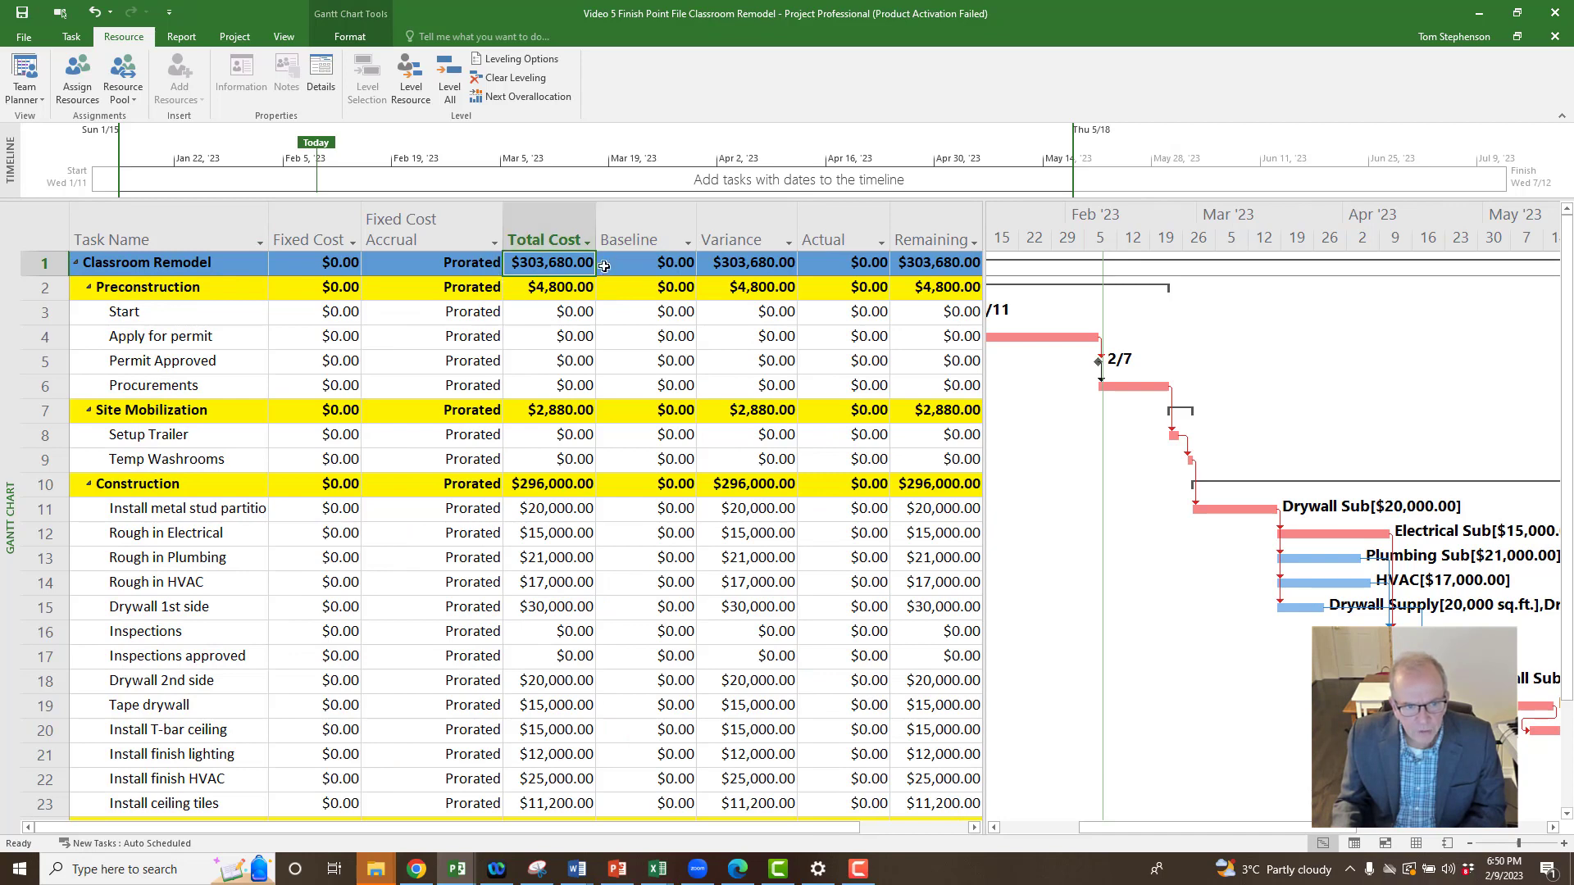
{"action": "left_click", "coordinate": [574, 288]}
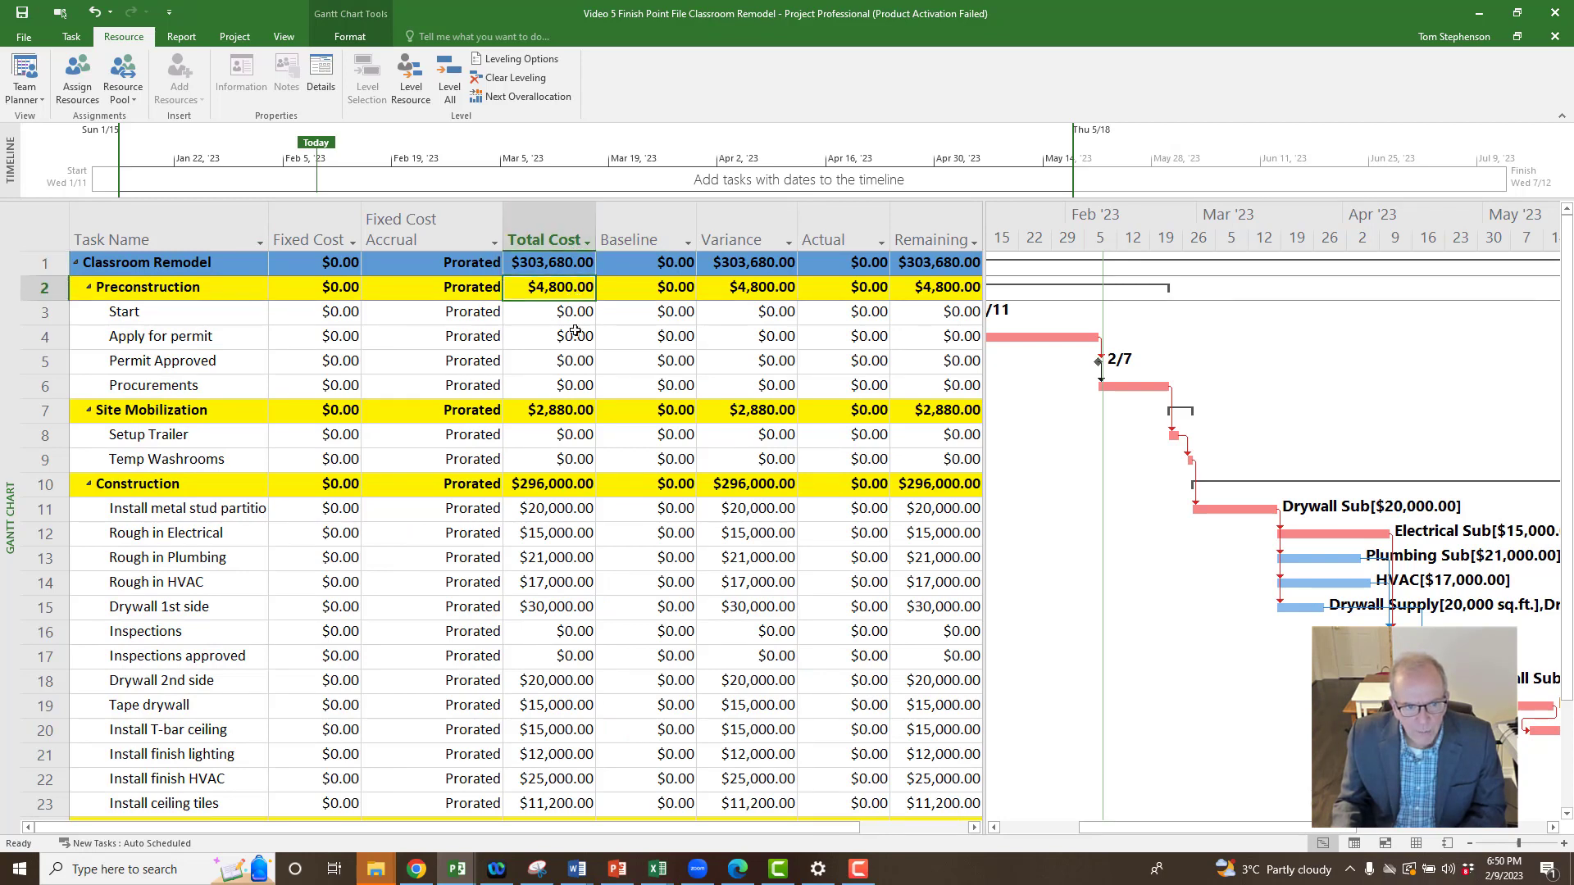
{"action": "left_click", "coordinate": [572, 416]}
{"action": "left_click", "coordinate": [566, 488]}
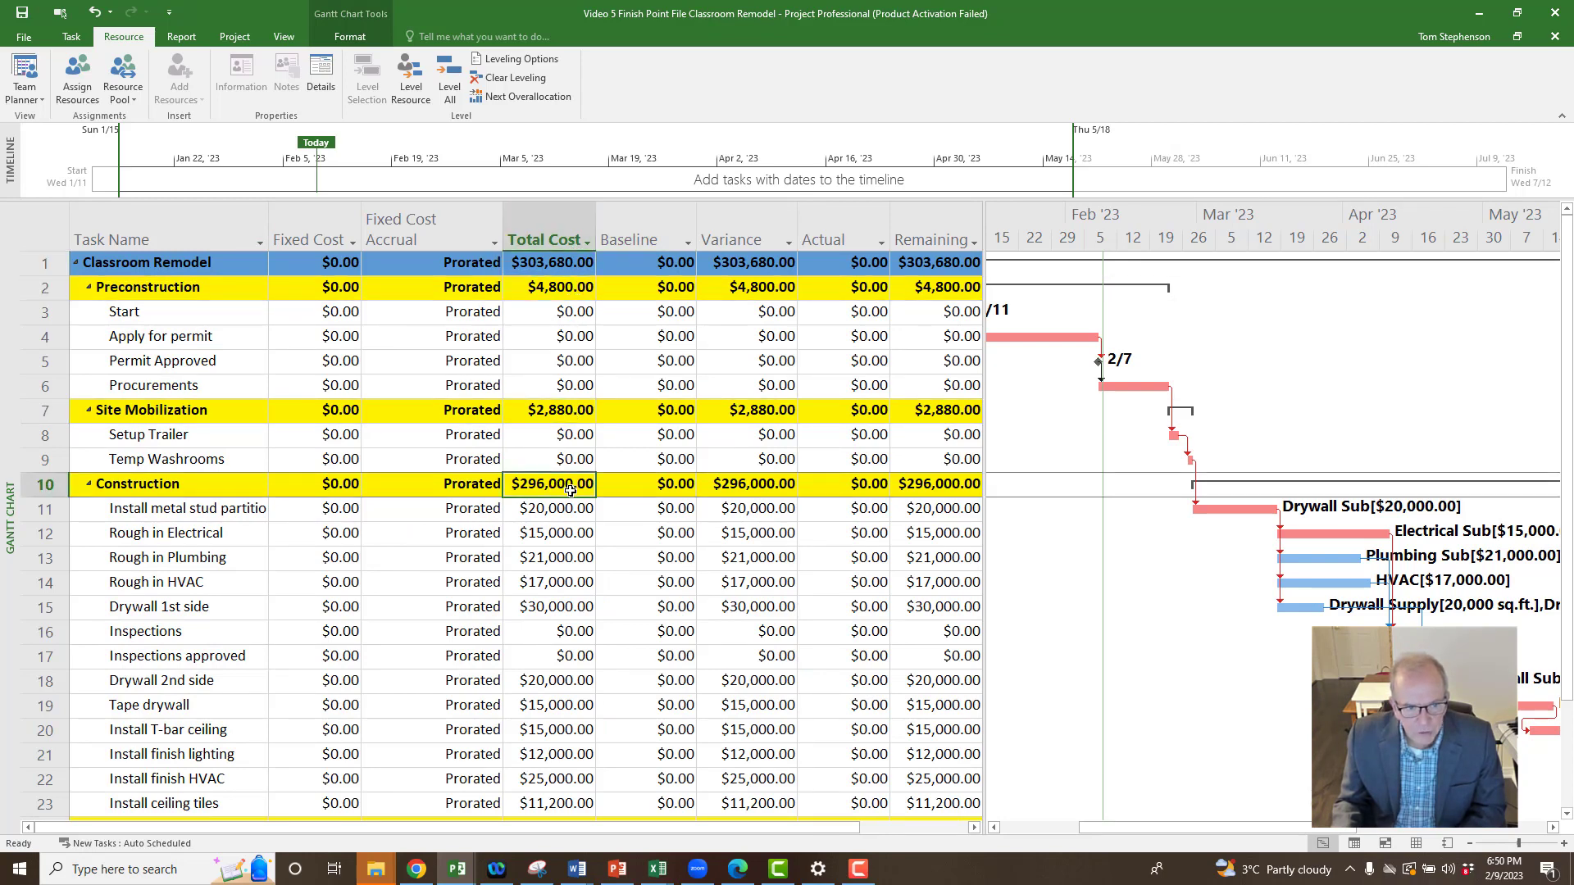
{"action": "scroll", "coordinate": [571, 488], "scroll_direction": "down", "scroll_amount": 3}
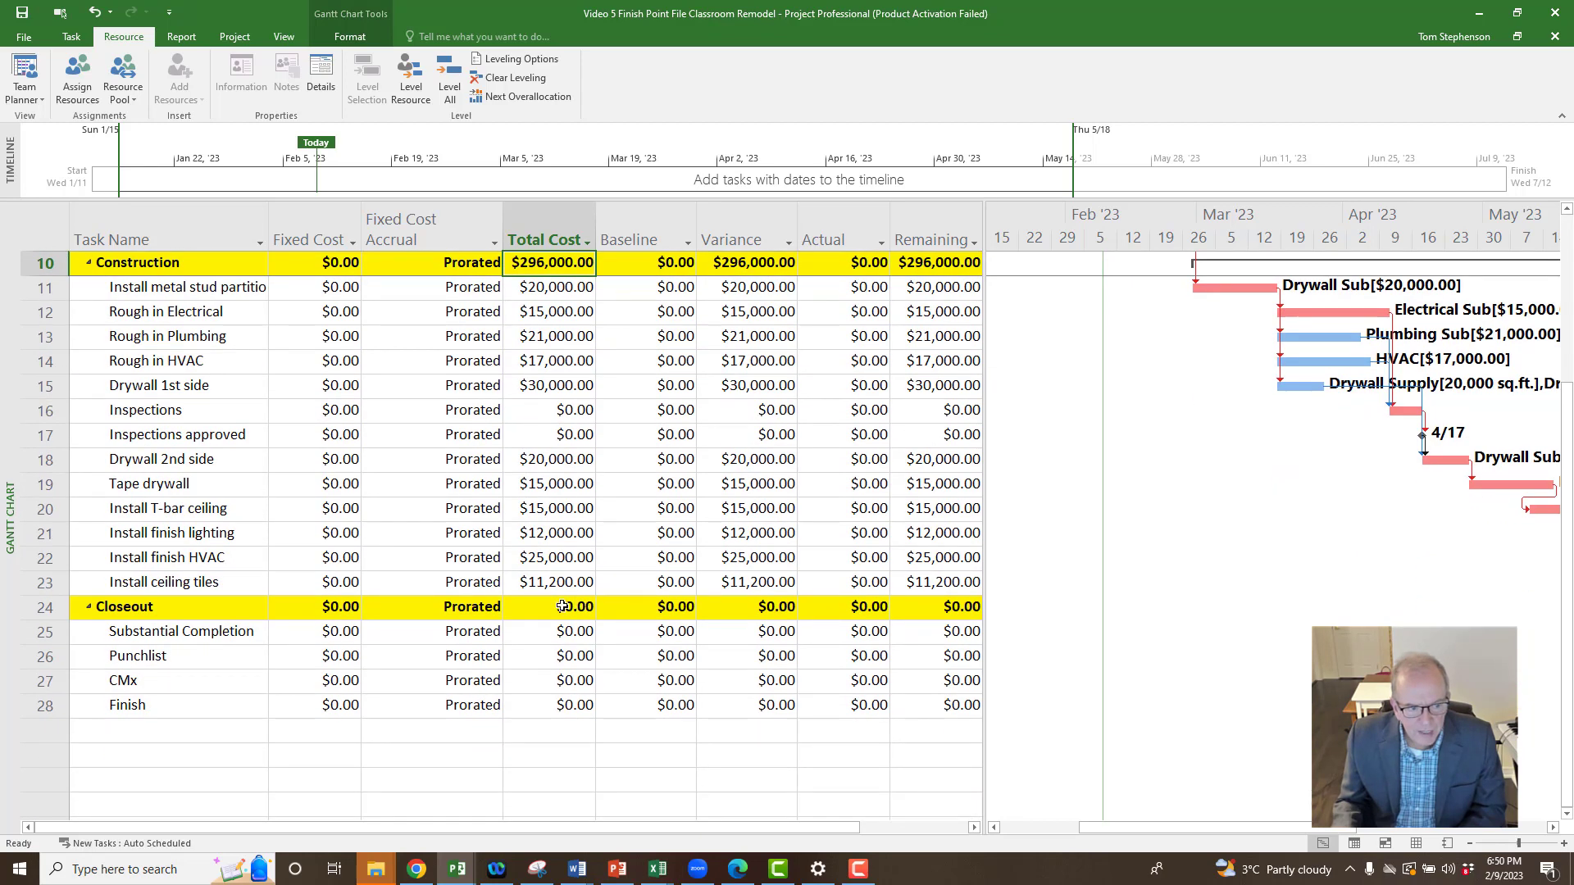
{"action": "scroll", "coordinate": [572, 557], "scroll_direction": "up", "scroll_amount": 3}
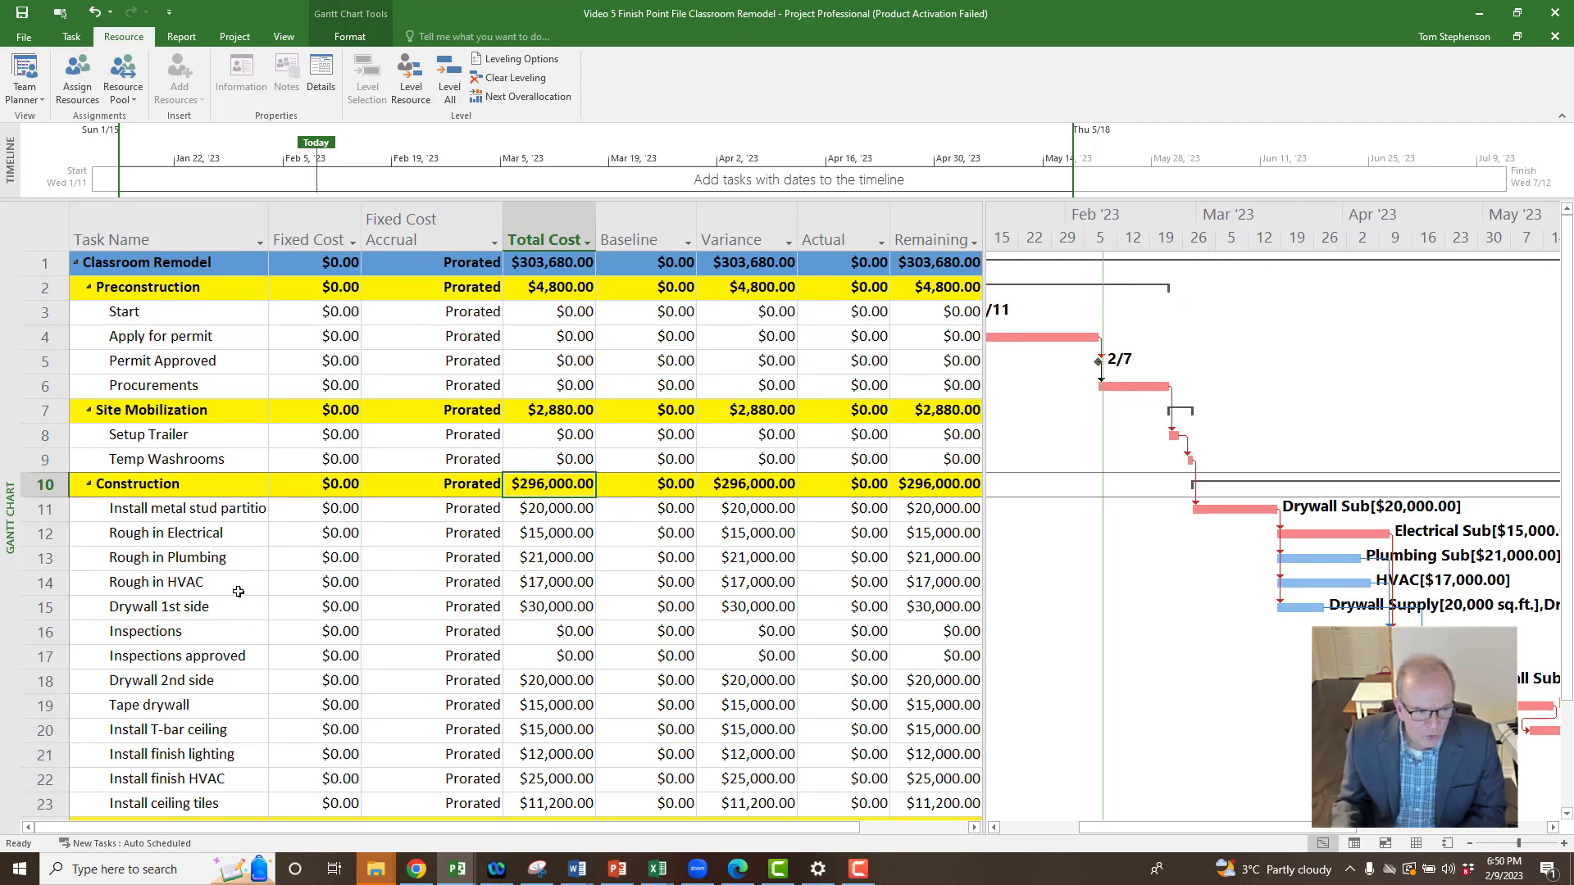
{"action": "left_click", "coordinate": [191, 609]}
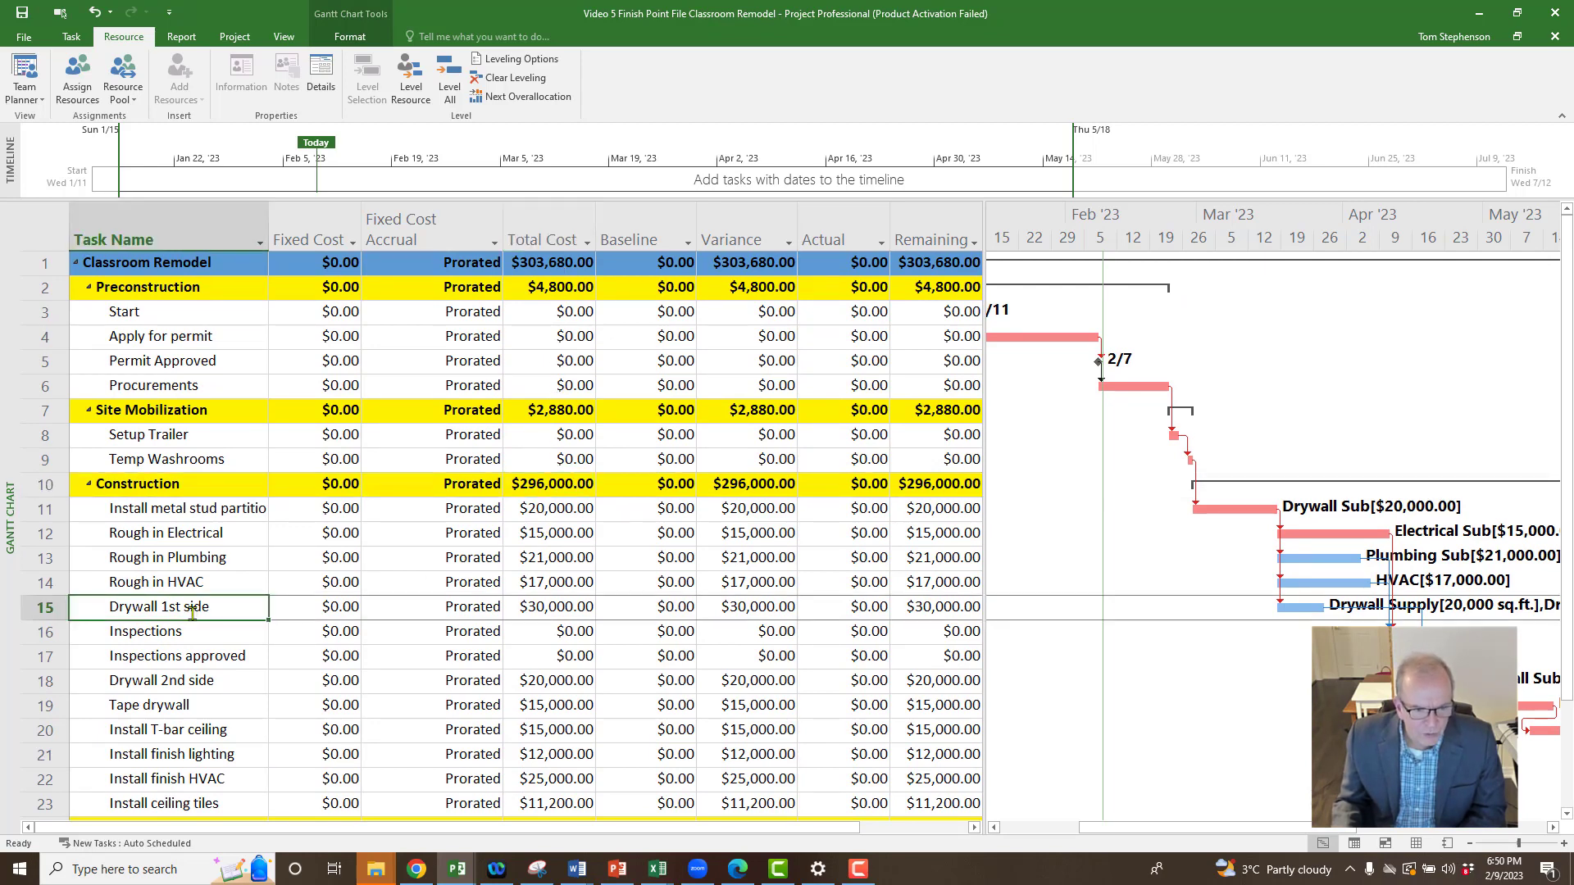
{"action": "left_click", "coordinate": [210, 682]}
{"action": "left_click", "coordinate": [215, 713]}
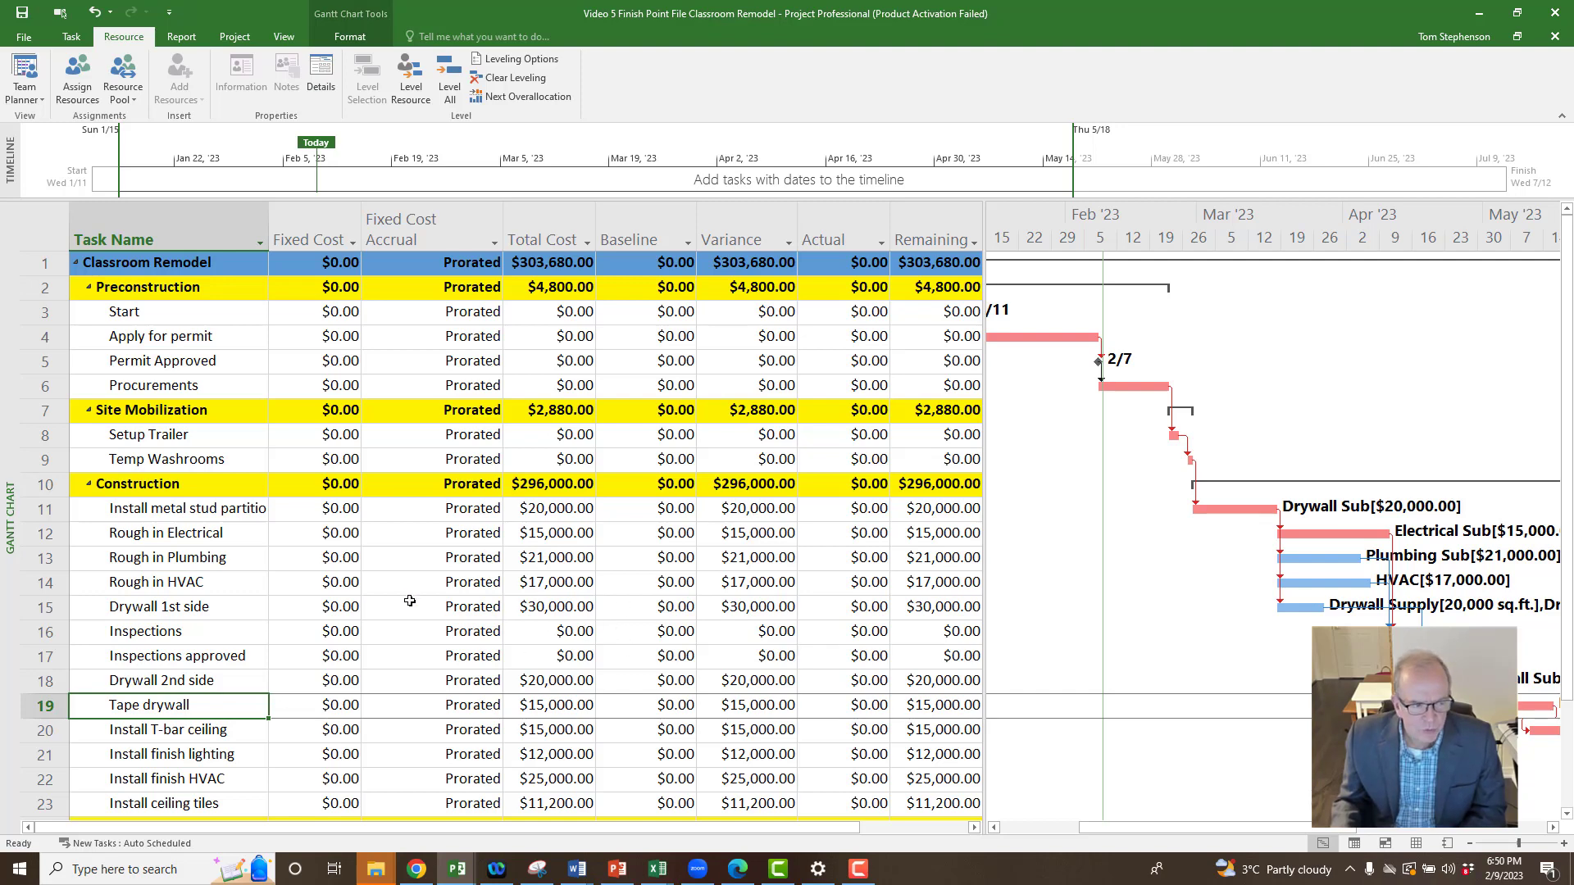
Apply the Cost table in the Resource Sheet view and review the costs of the subcontractors and the Project Coordinator.
{"action": "right_click", "coordinate": [11, 514]}
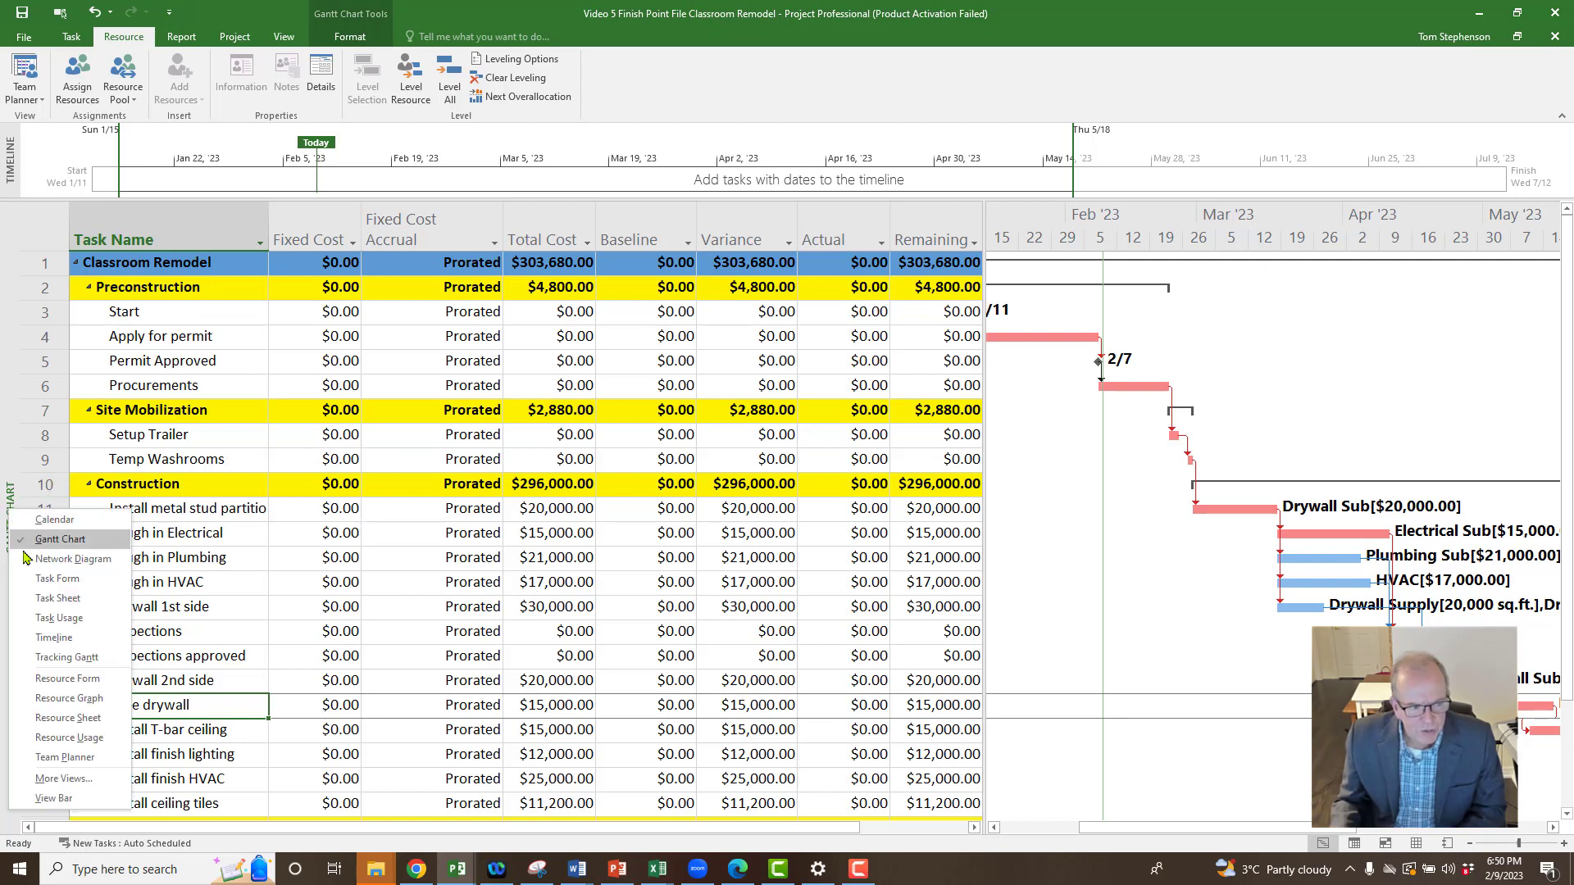
{"action": "left_click", "coordinate": [39, 716]}
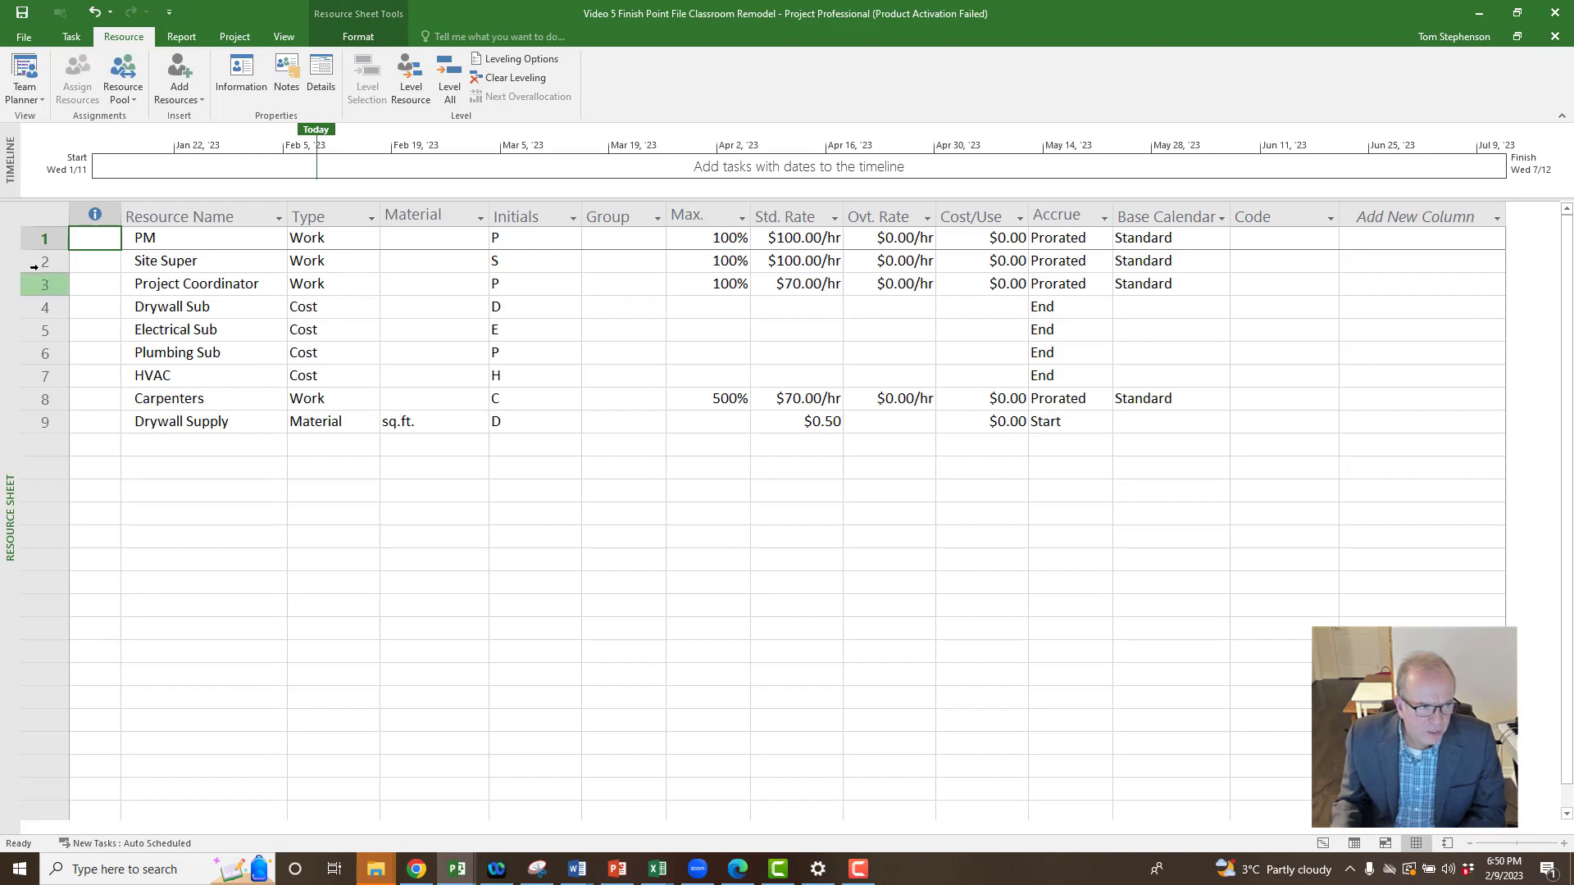
{"action": "left_click", "coordinate": [48, 214]}
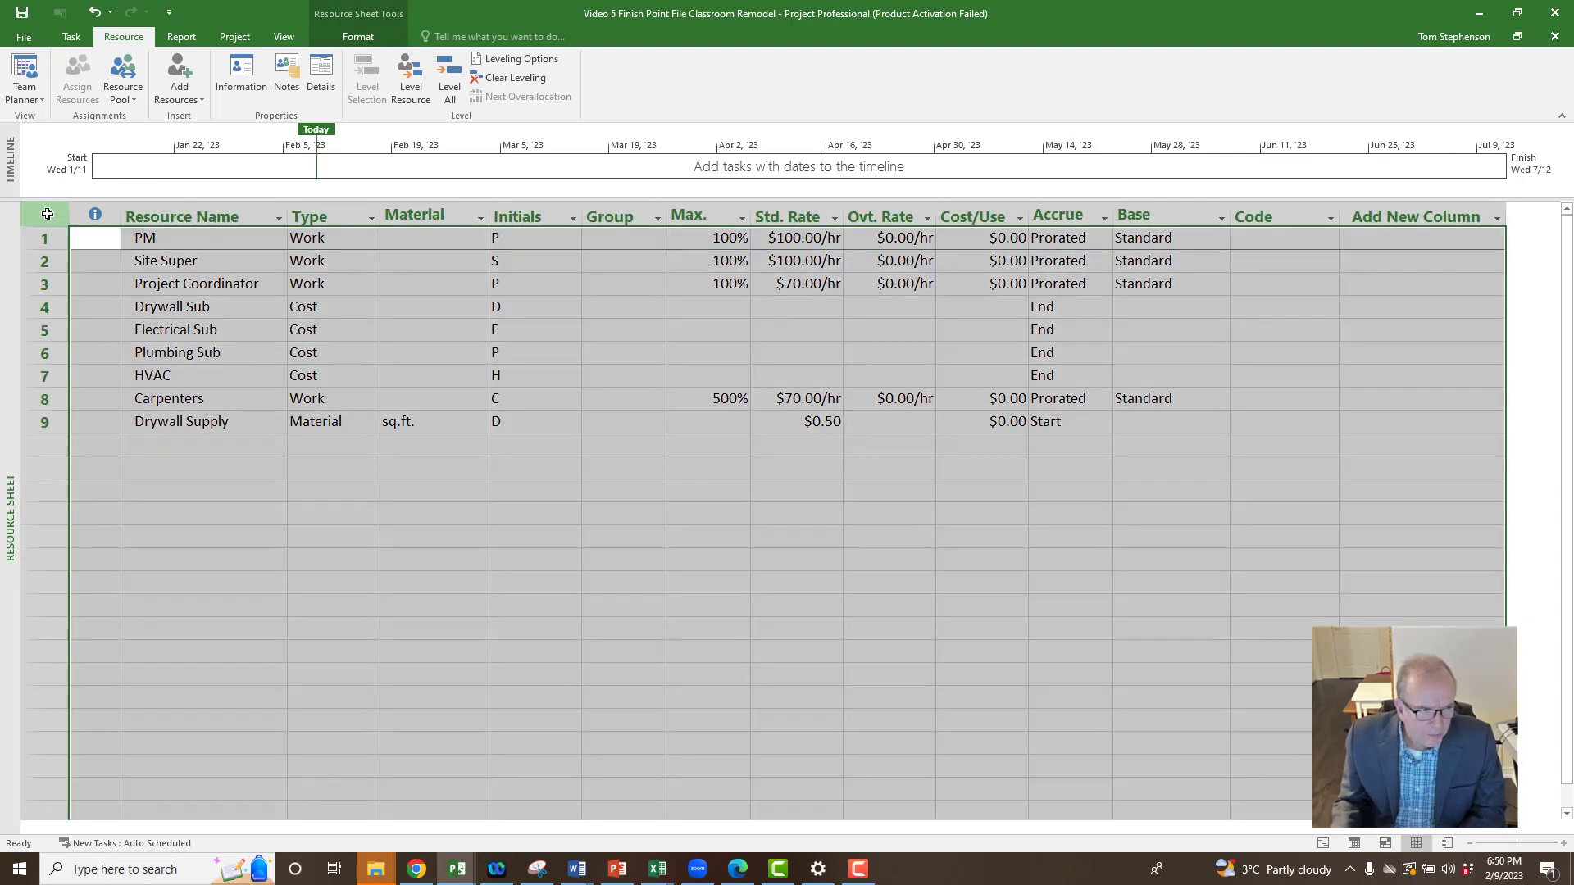
{"action": "right_click", "coordinate": [47, 214]}
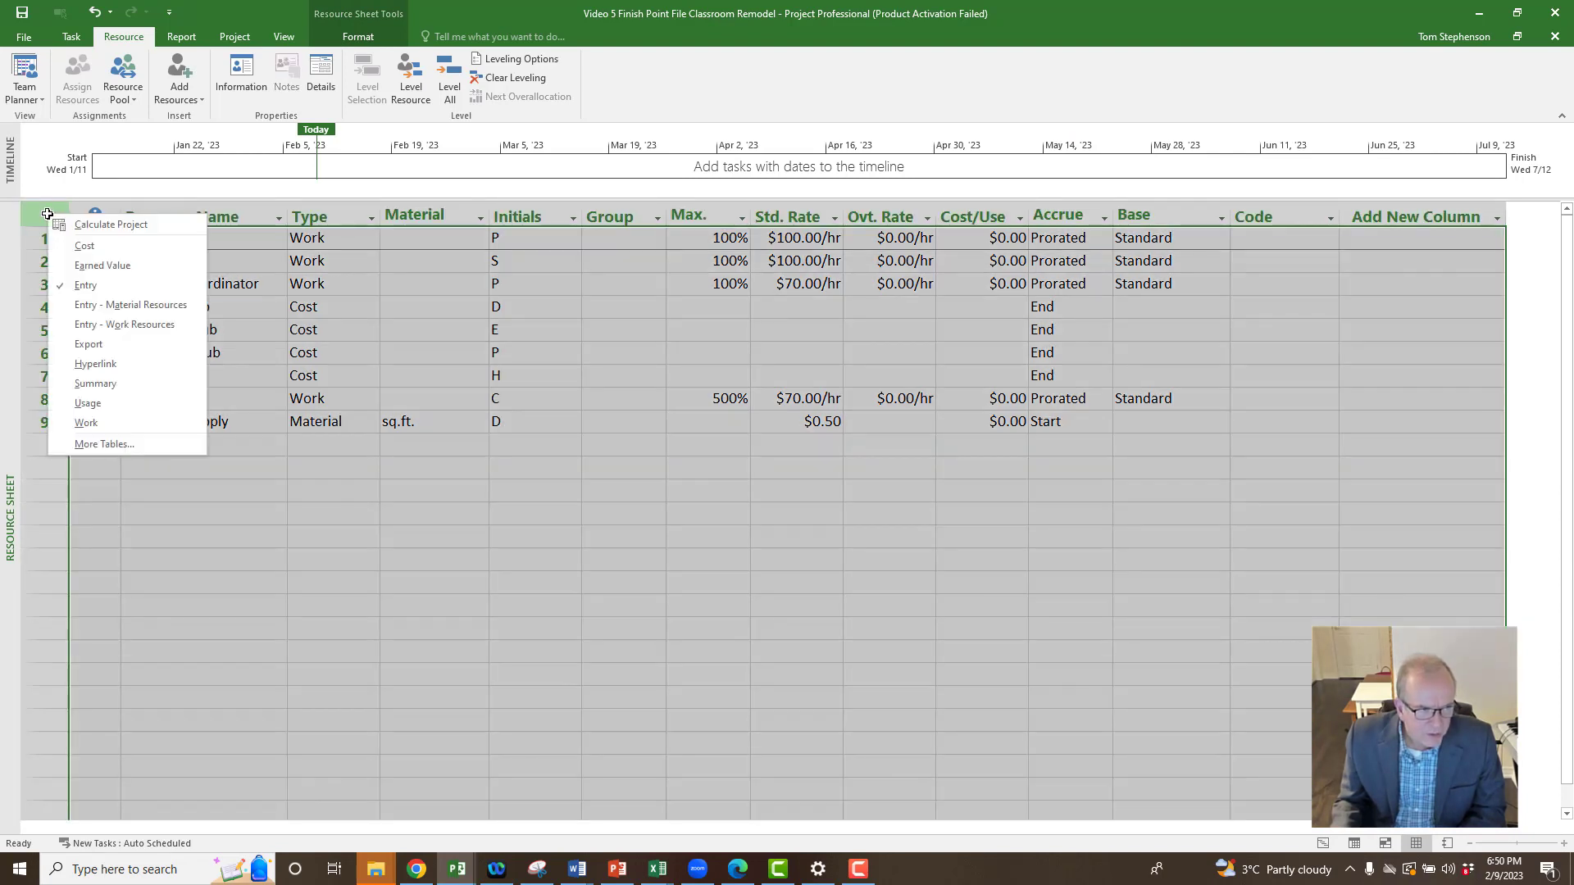
{"action": "left_click", "coordinate": [84, 246]}
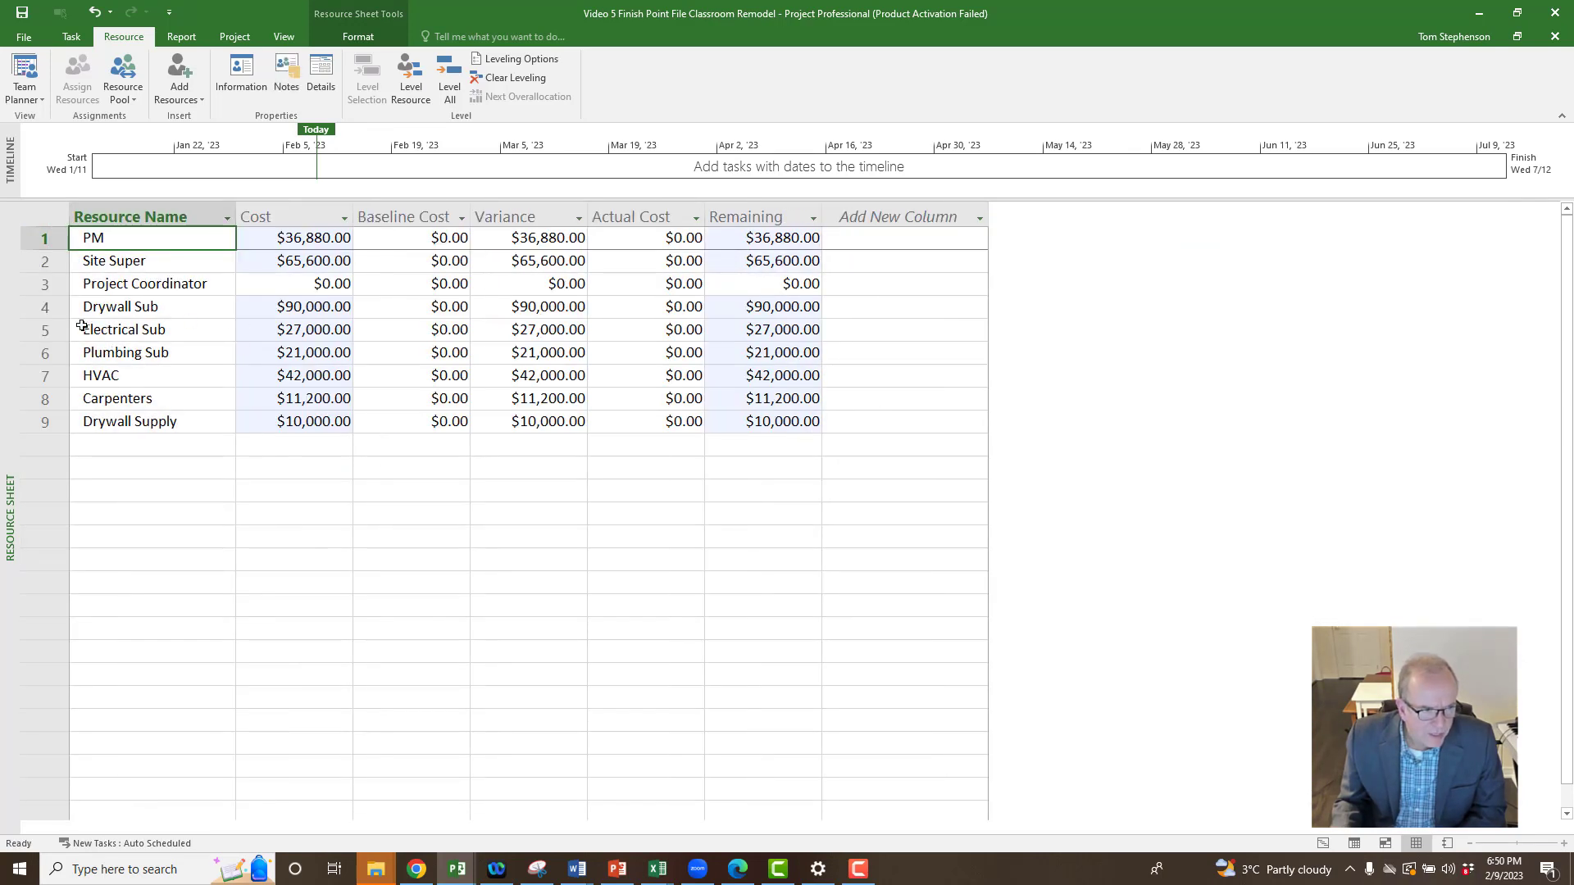
{"action": "left_click", "coordinate": [45, 308]}
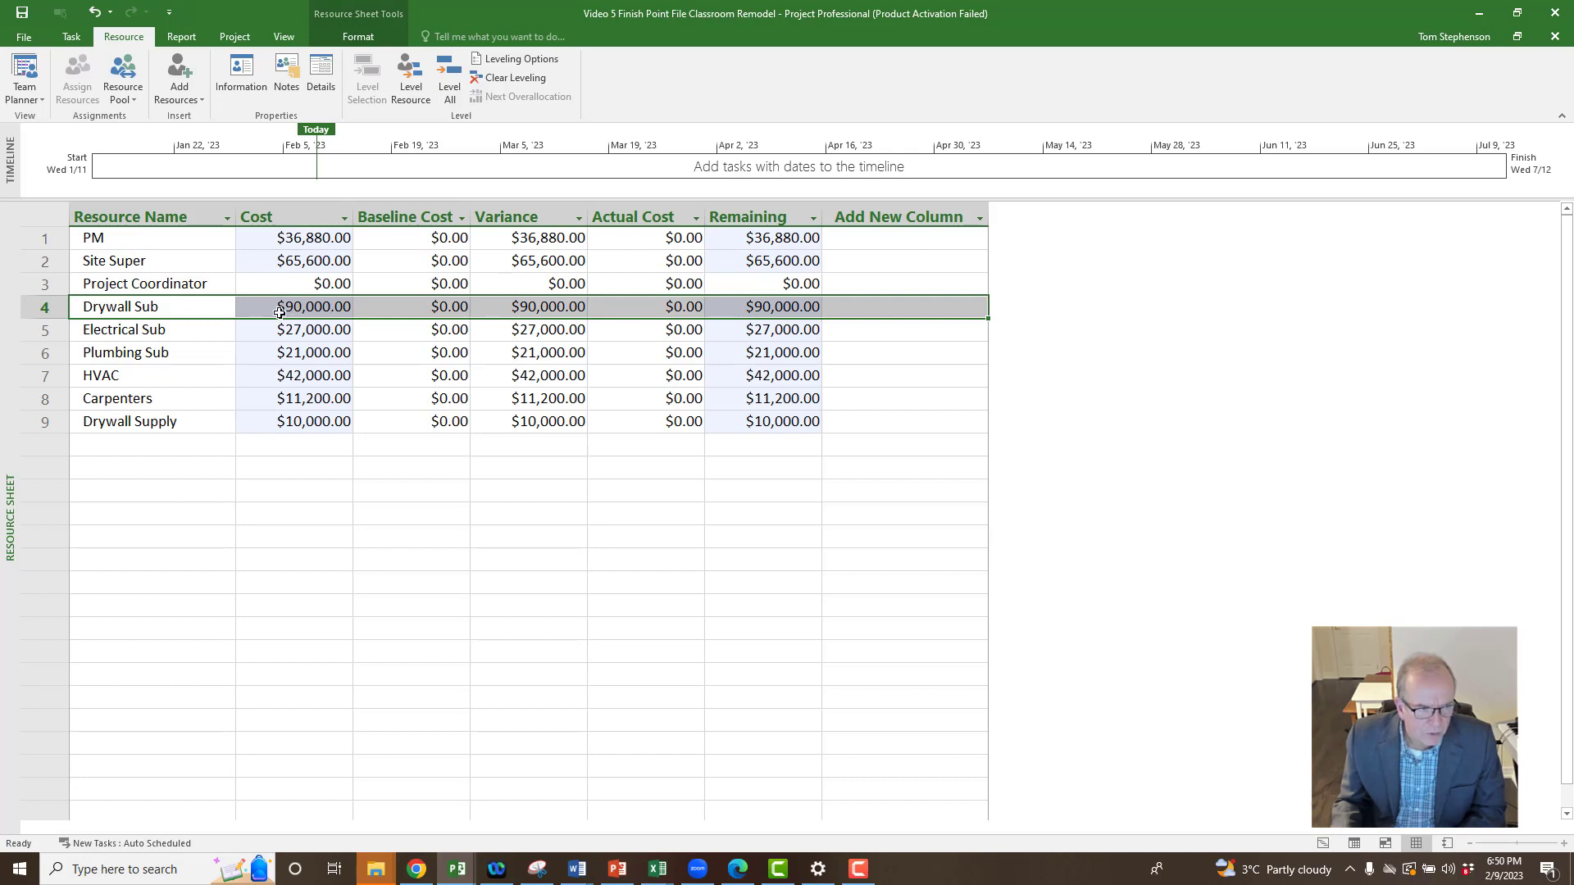
{"action": "left_click", "coordinate": [42, 331]}
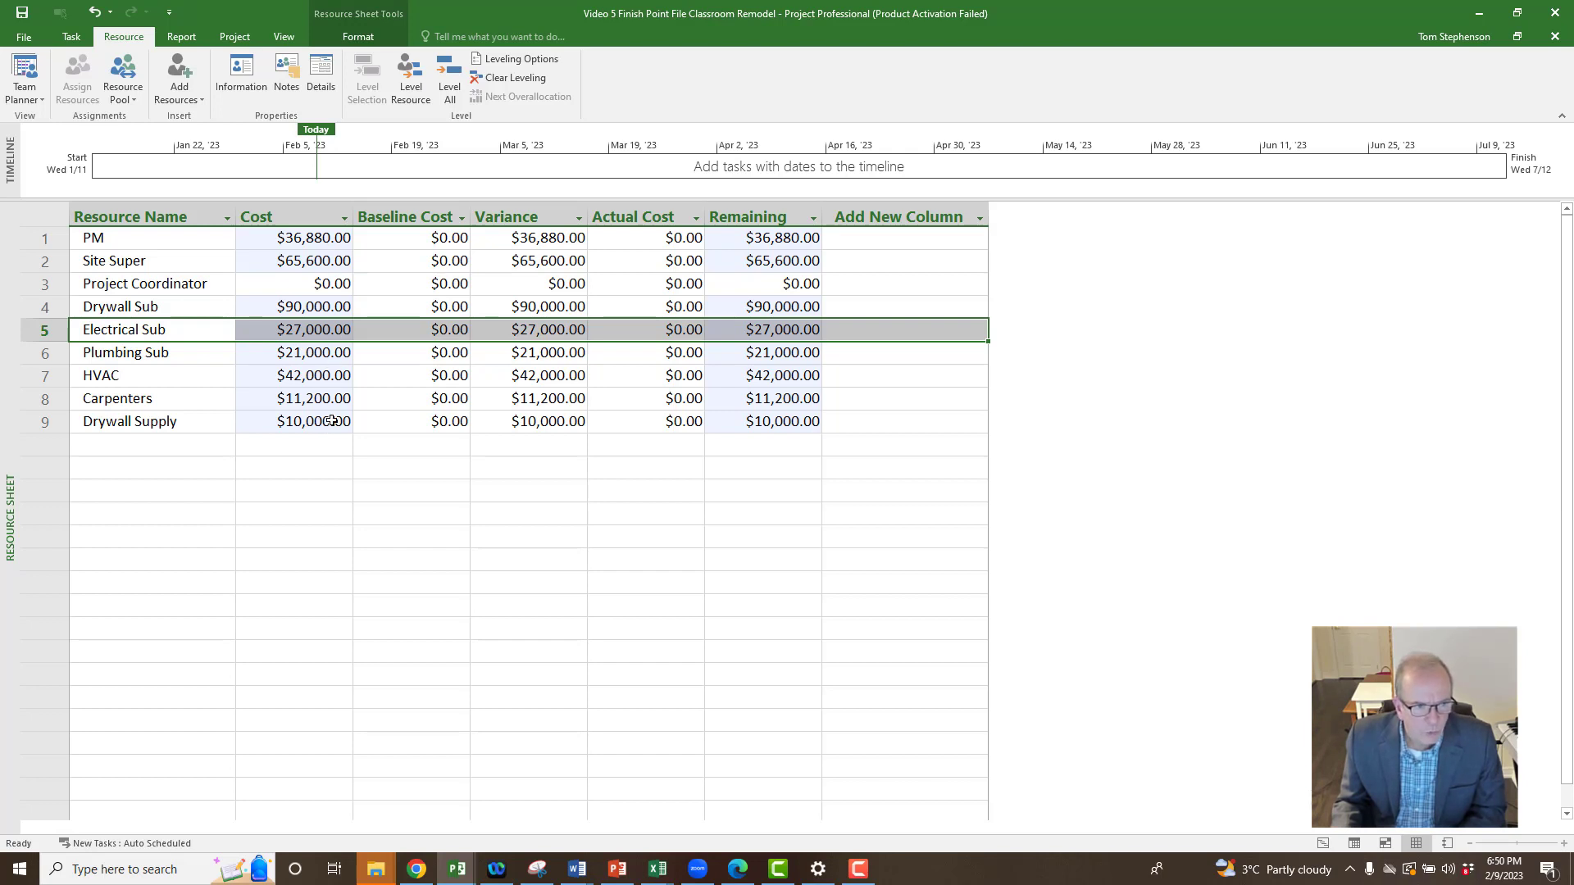
{"action": "left_click", "coordinate": [310, 289]}
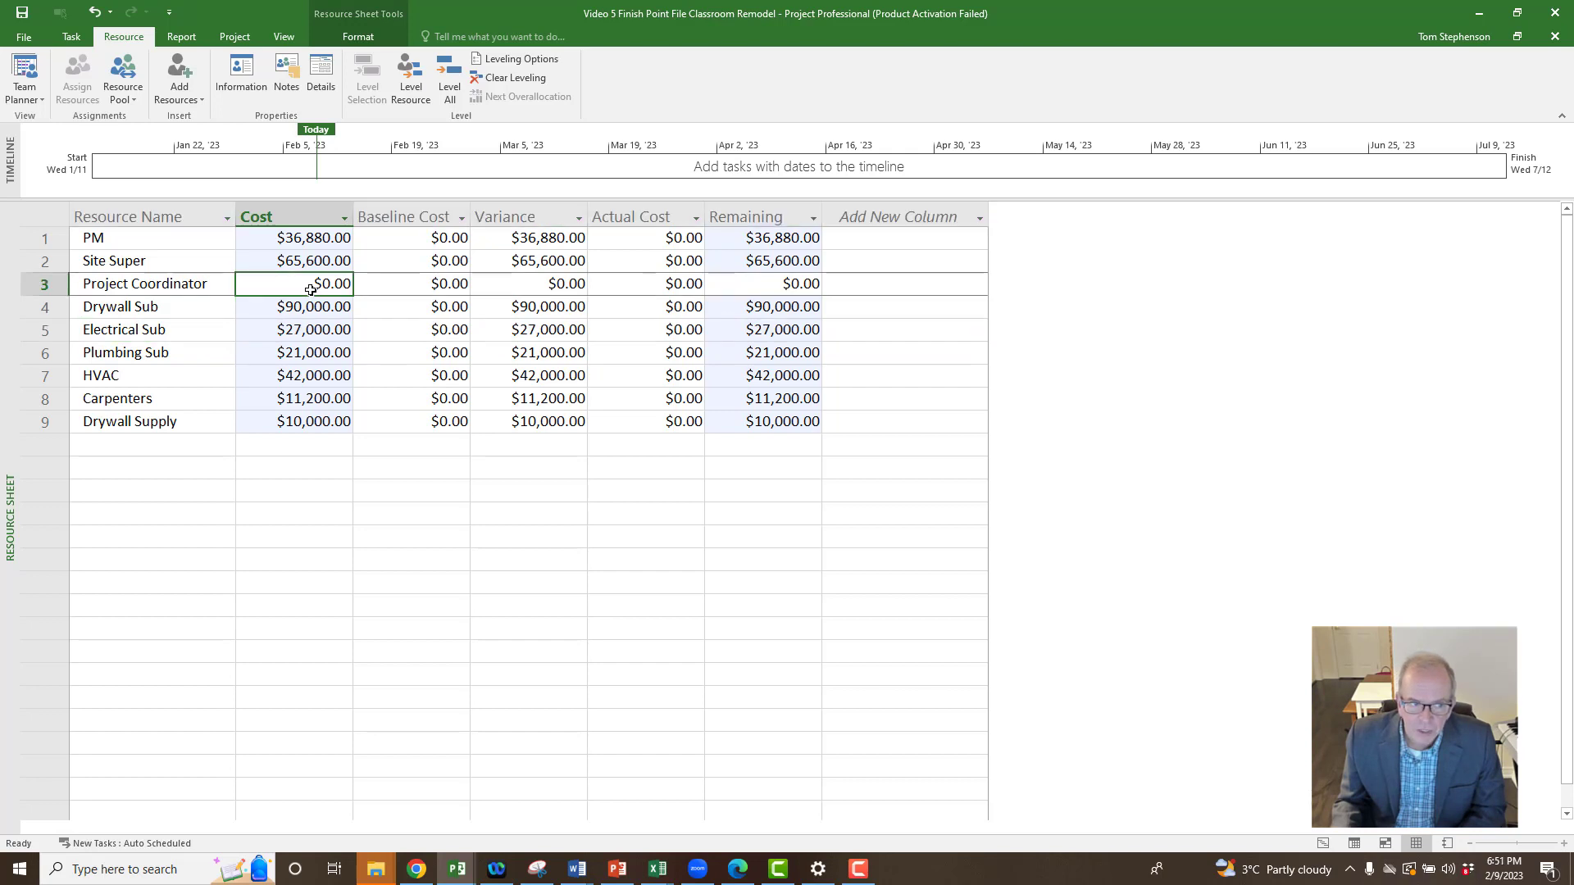
{"action": "left_click", "coordinate": [310, 308]}
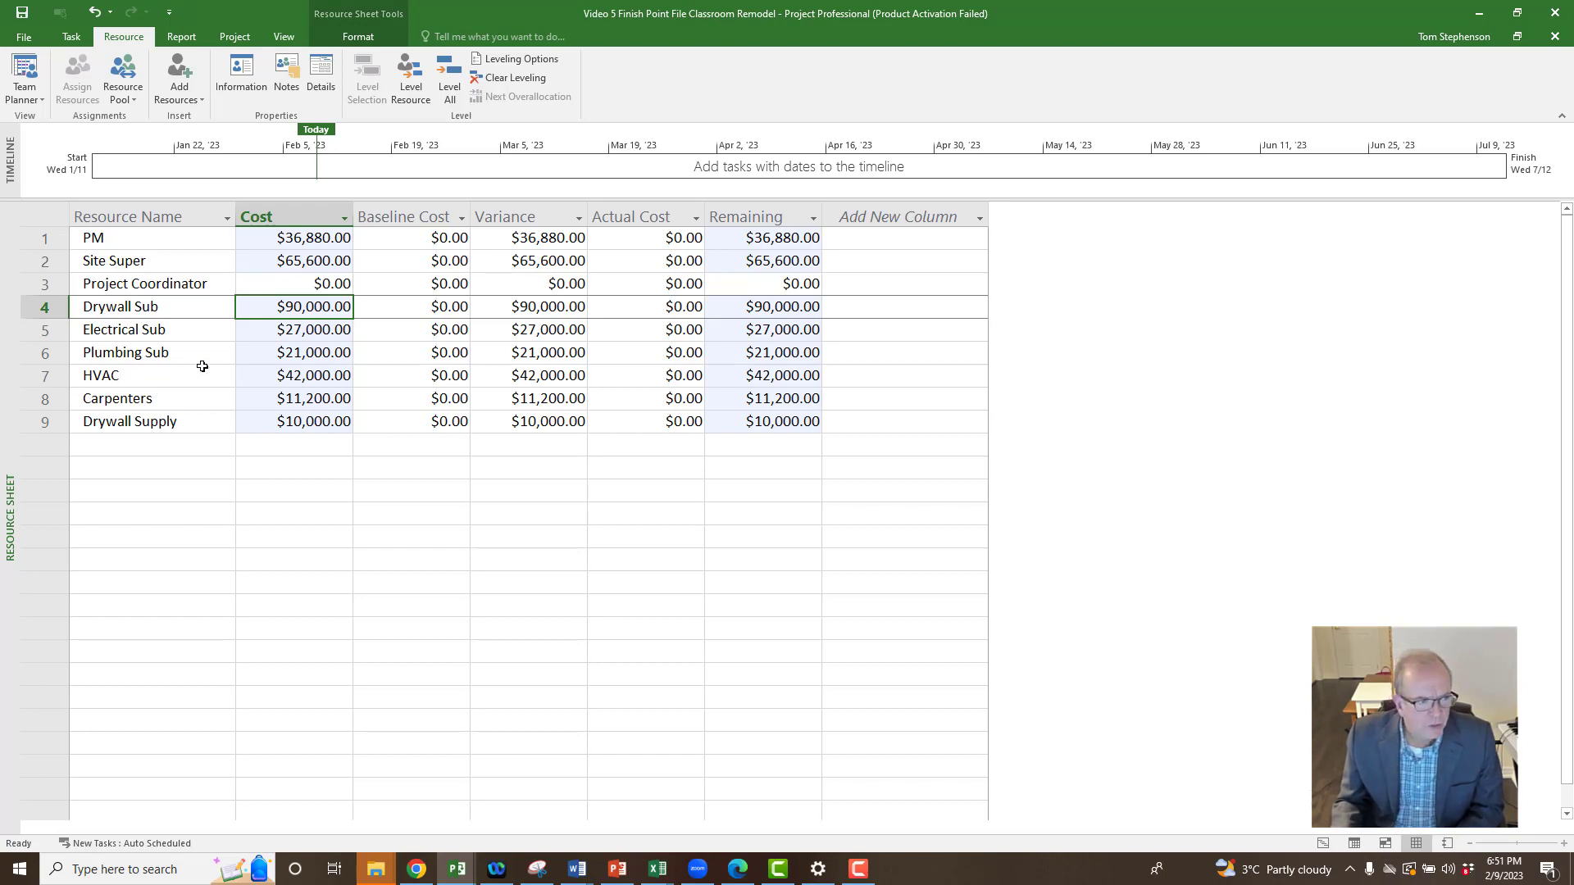
Restore the Entry table in the Resource Sheet view.
{"action": "right_click", "coordinate": [7, 374]}
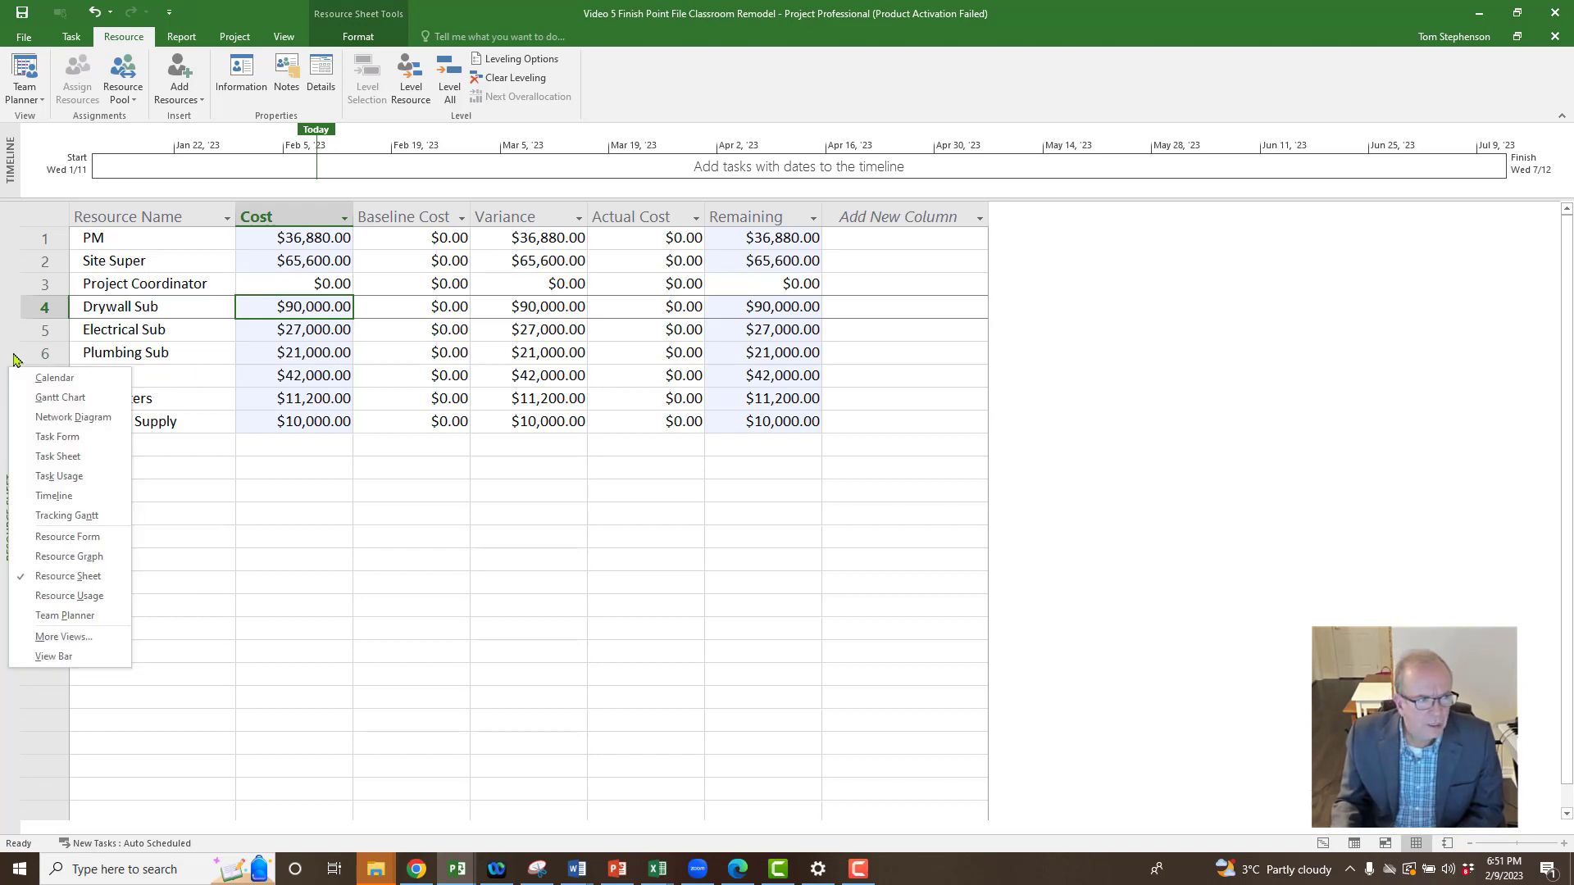
{"action": "left_click", "coordinate": [197, 474]}
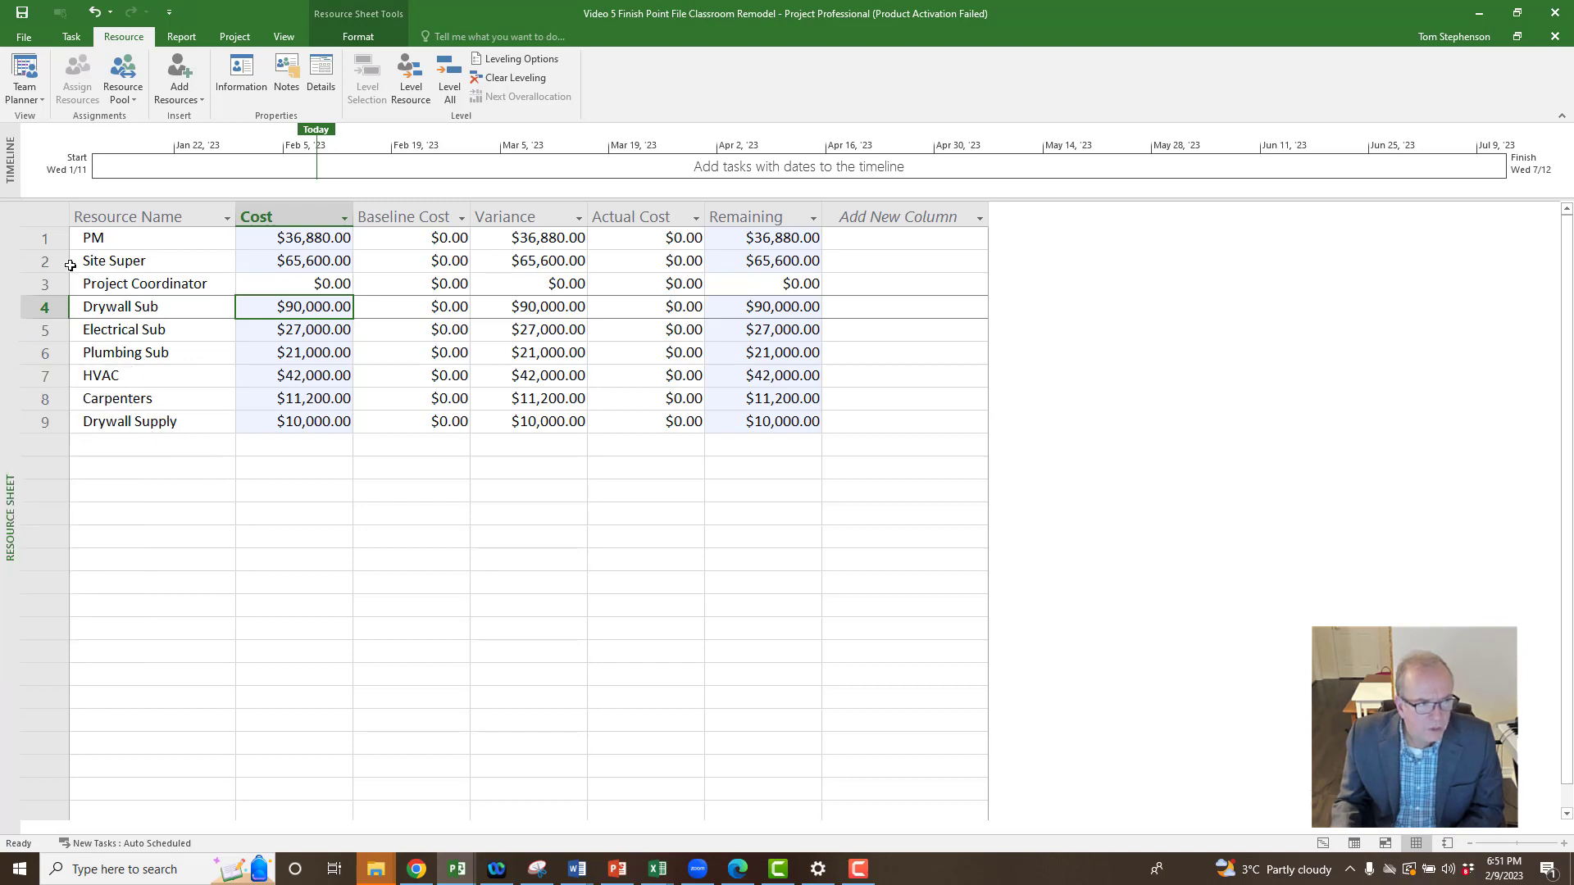
{"action": "left_click", "coordinate": [49, 217]}
{"action": "right_click", "coordinate": [50, 216]}
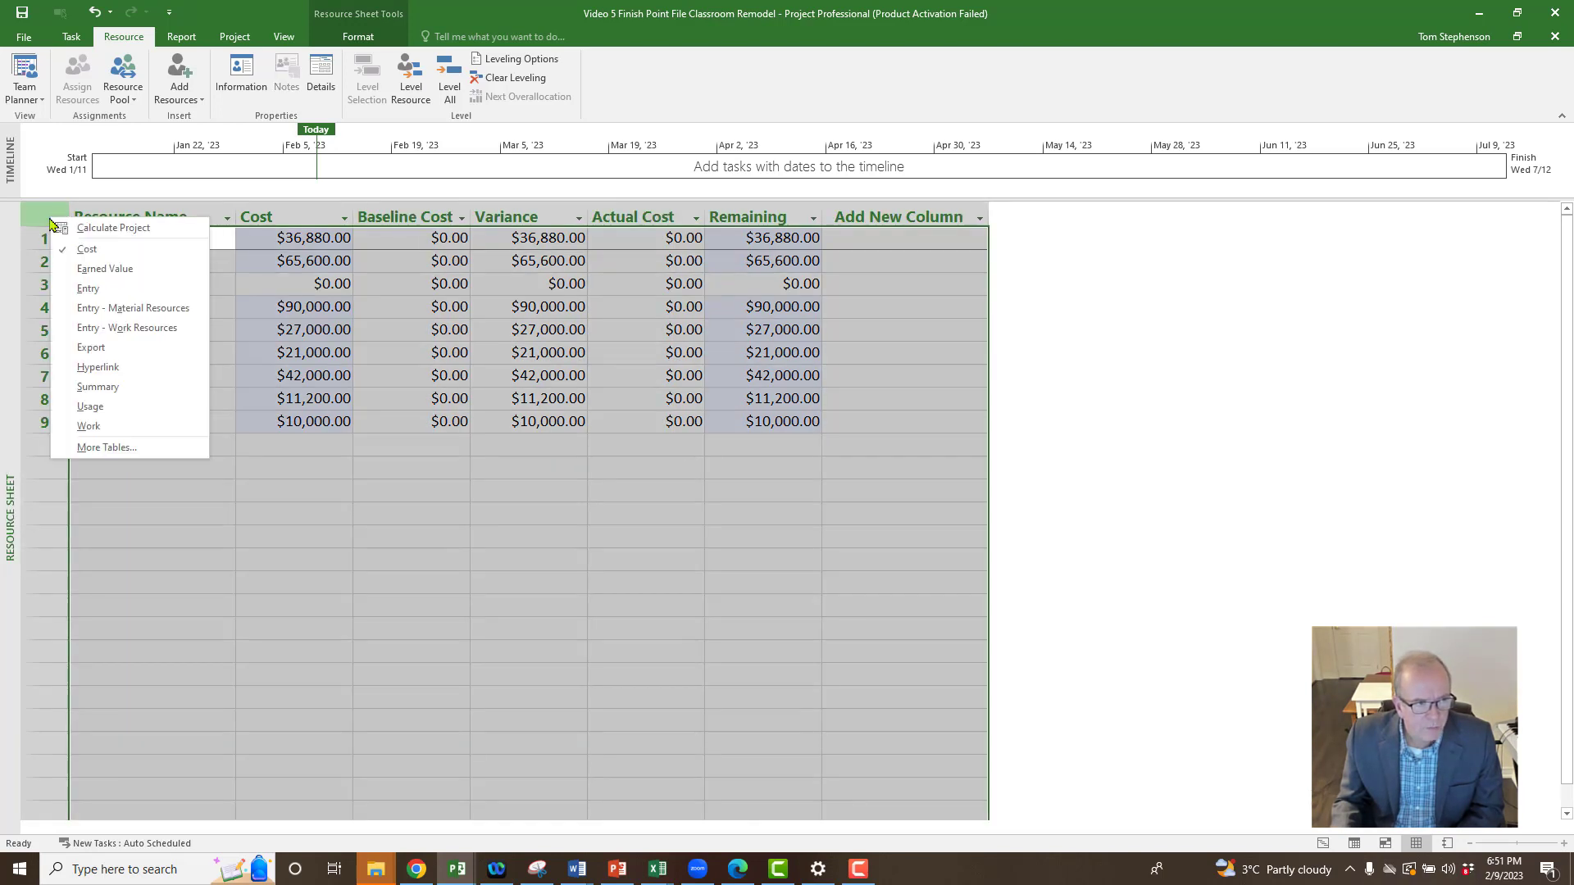
{"action": "left_click", "coordinate": [86, 289]}
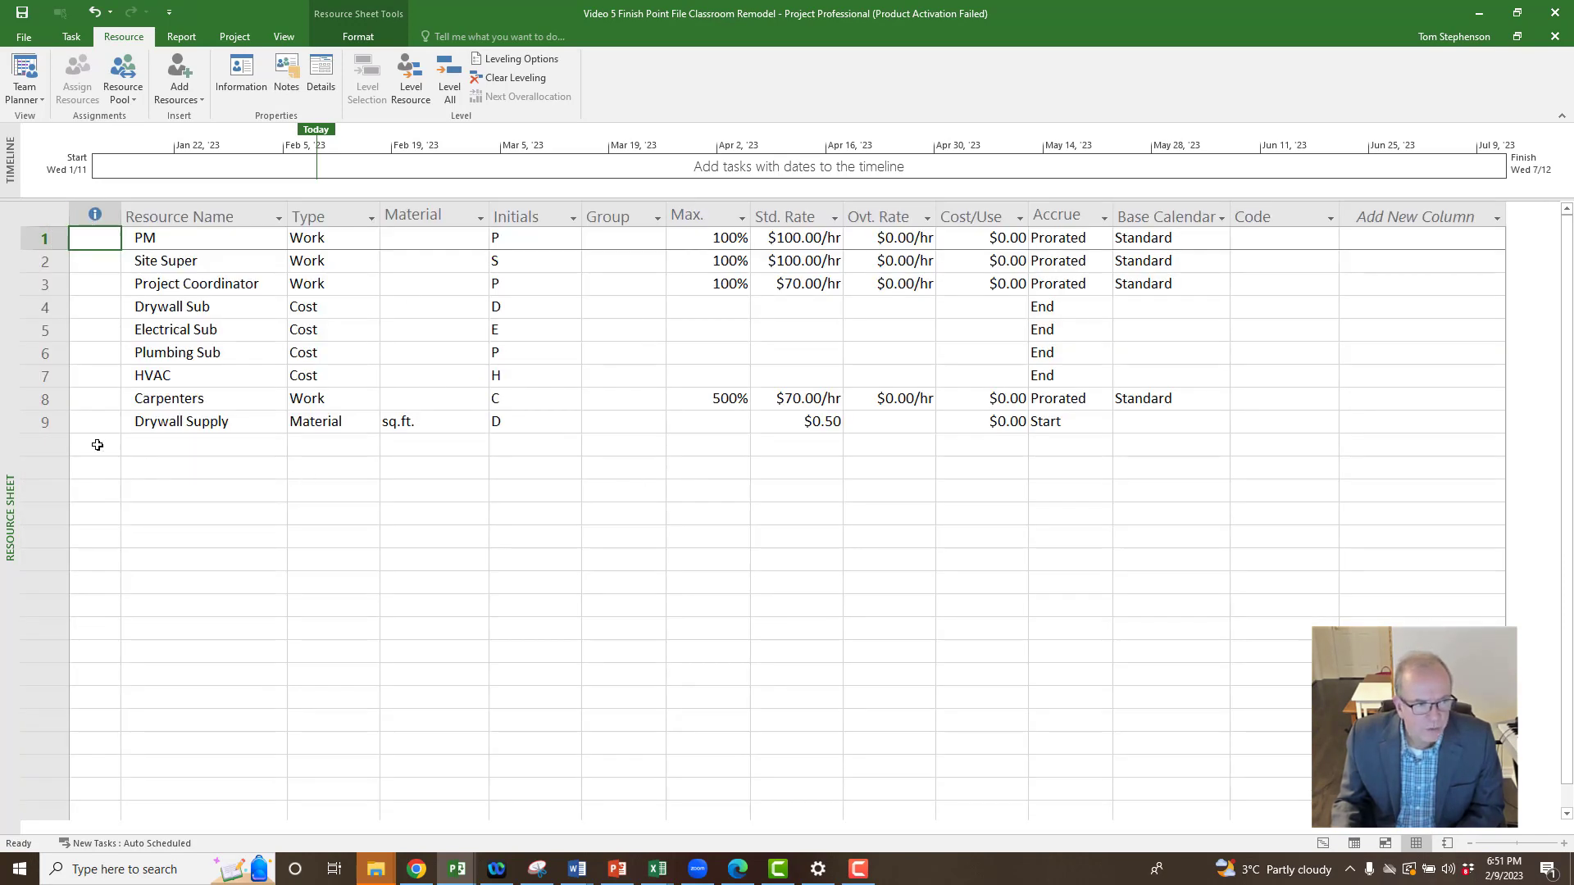
Return to the Gantt Chart view and restore its Entry table.
{"action": "right_click", "coordinate": [13, 443]}
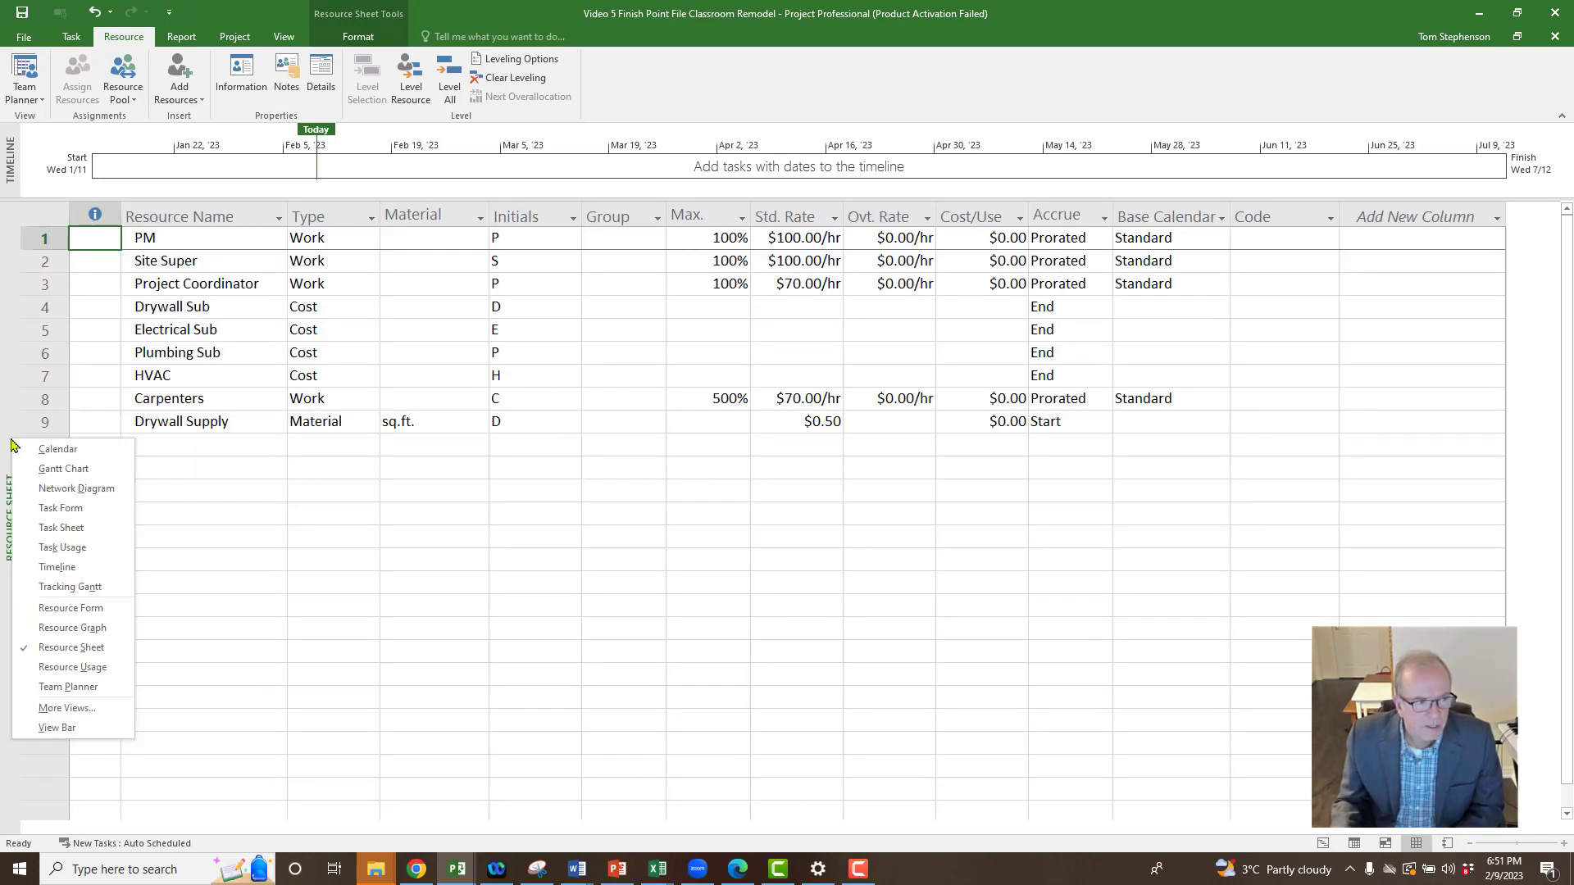
{"action": "left_click", "coordinate": [58, 471]}
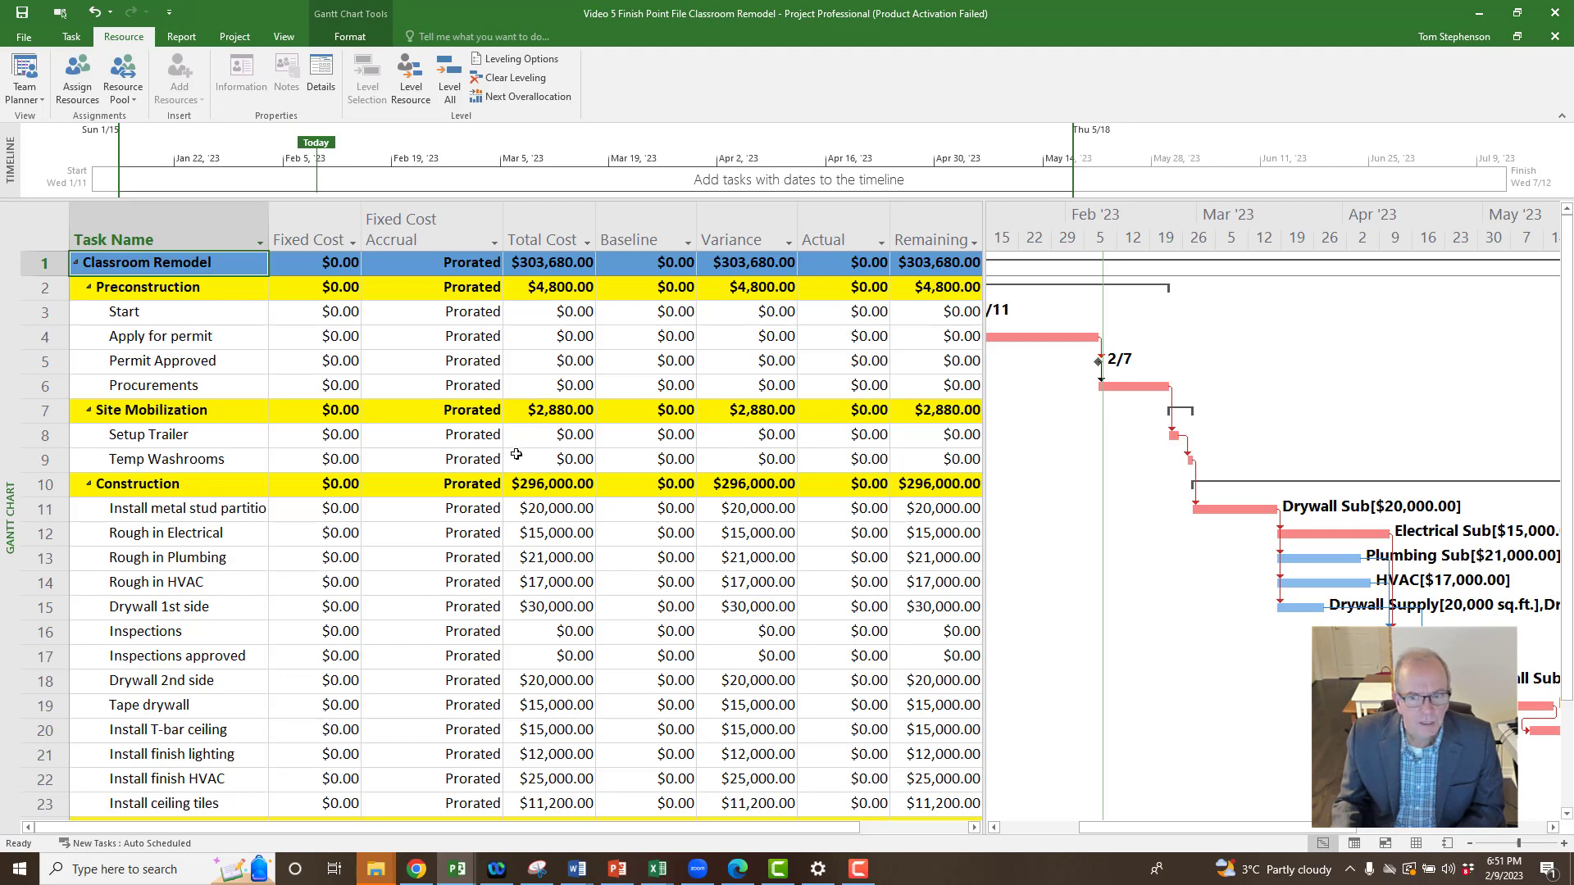
{"action": "left_click", "coordinate": [46, 237]}
{"action": "right_click", "coordinate": [46, 237]}
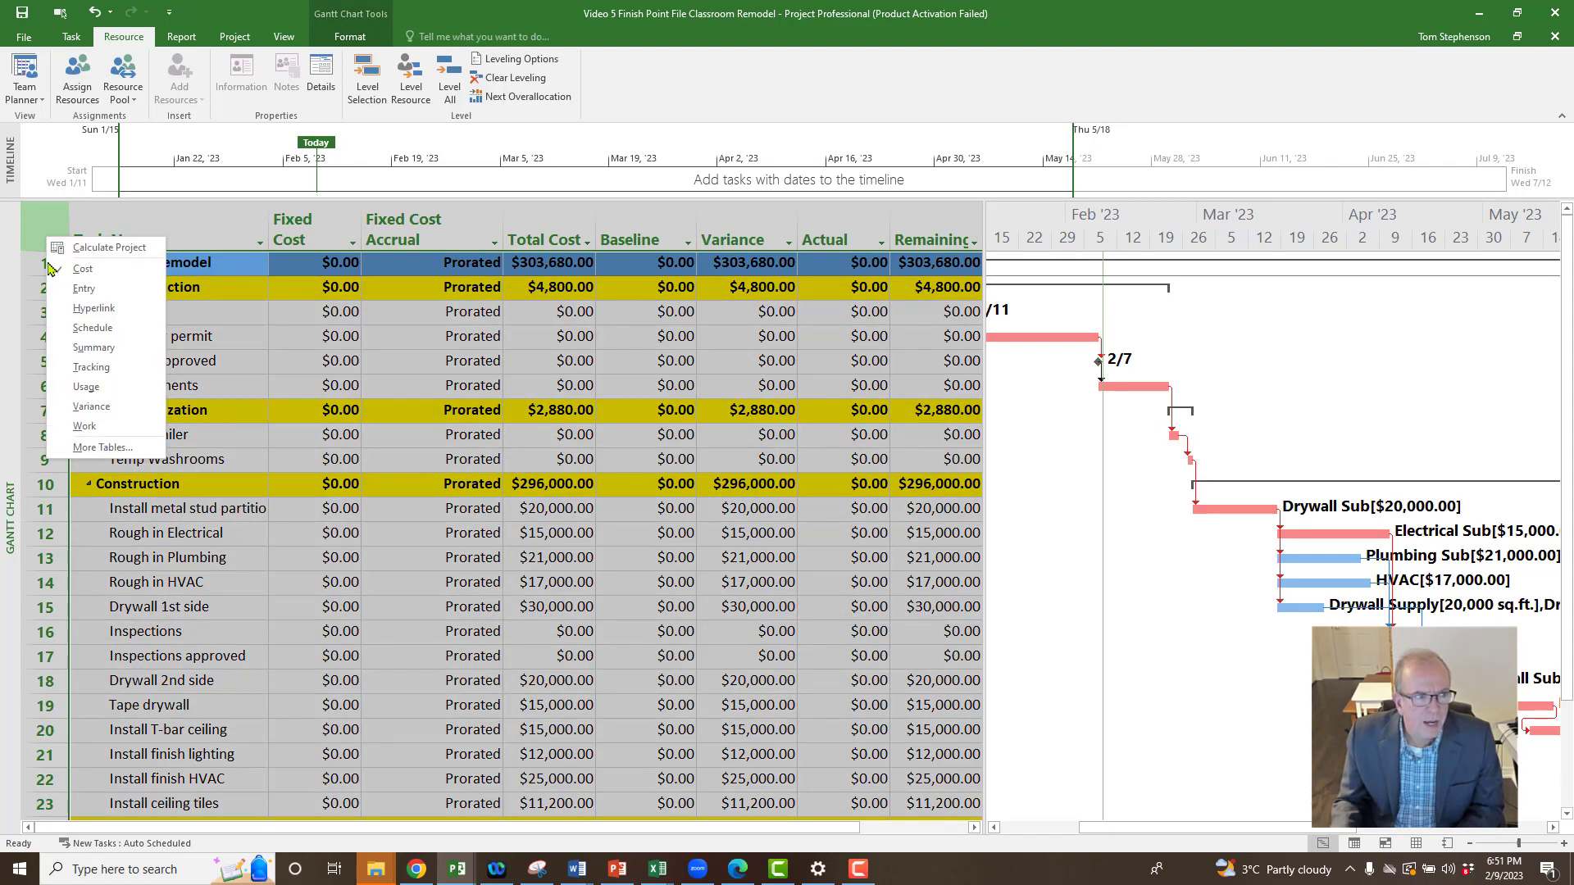
{"action": "left_click", "coordinate": [61, 290]}
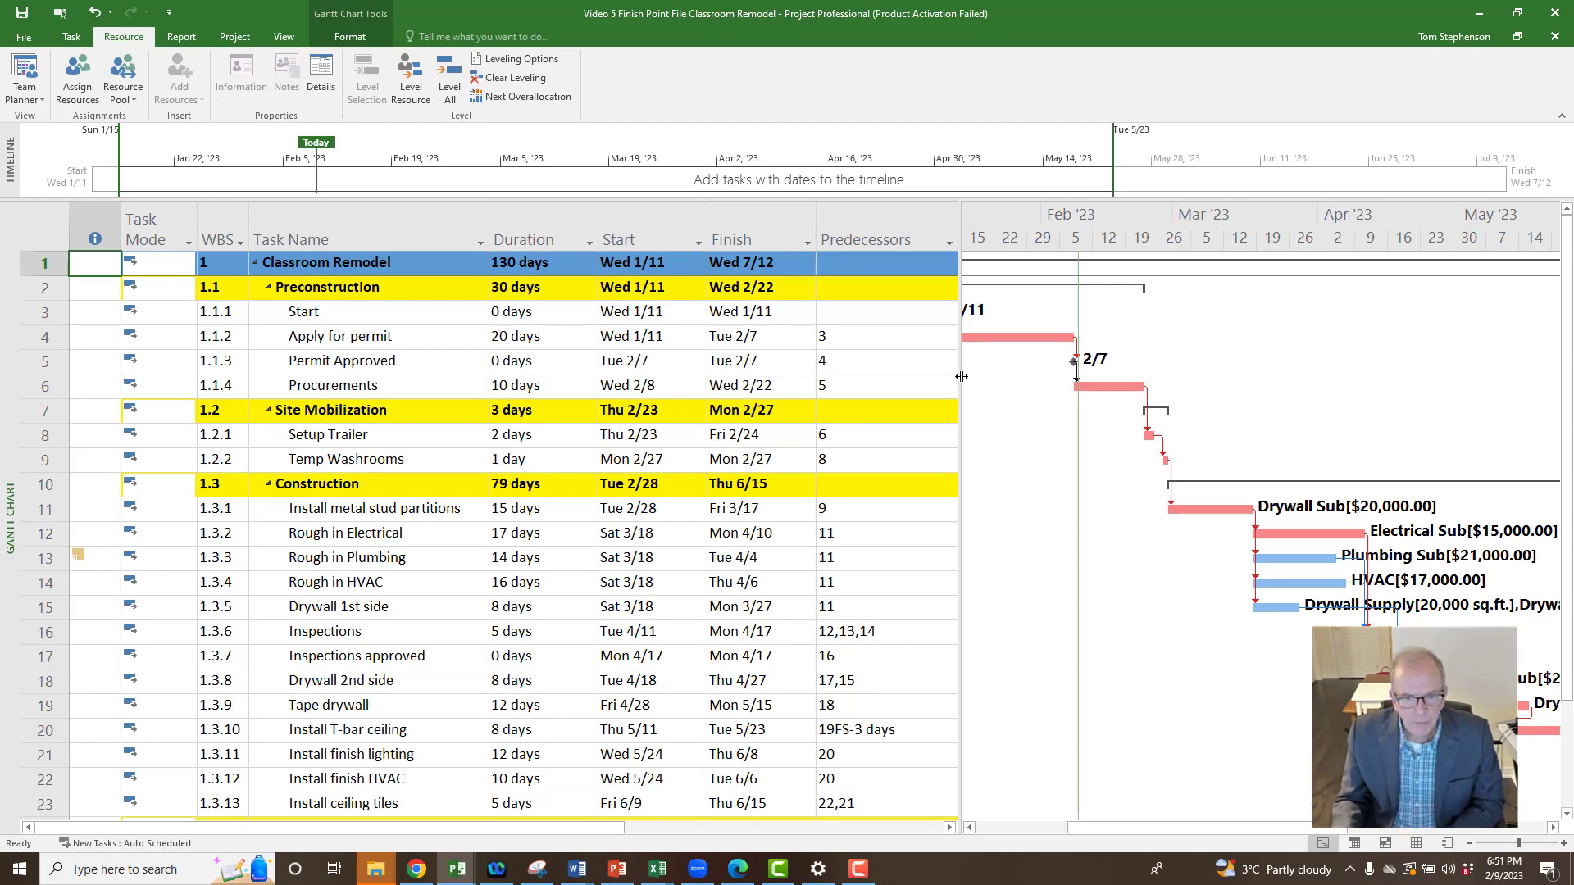
Widen the Resource Names column to fit the cost assignments, then narrow the table area to end after the Predecessors column.
{"action": "left_click_drag", "start_coordinate": [958, 379], "coordinate": [1195, 395]}
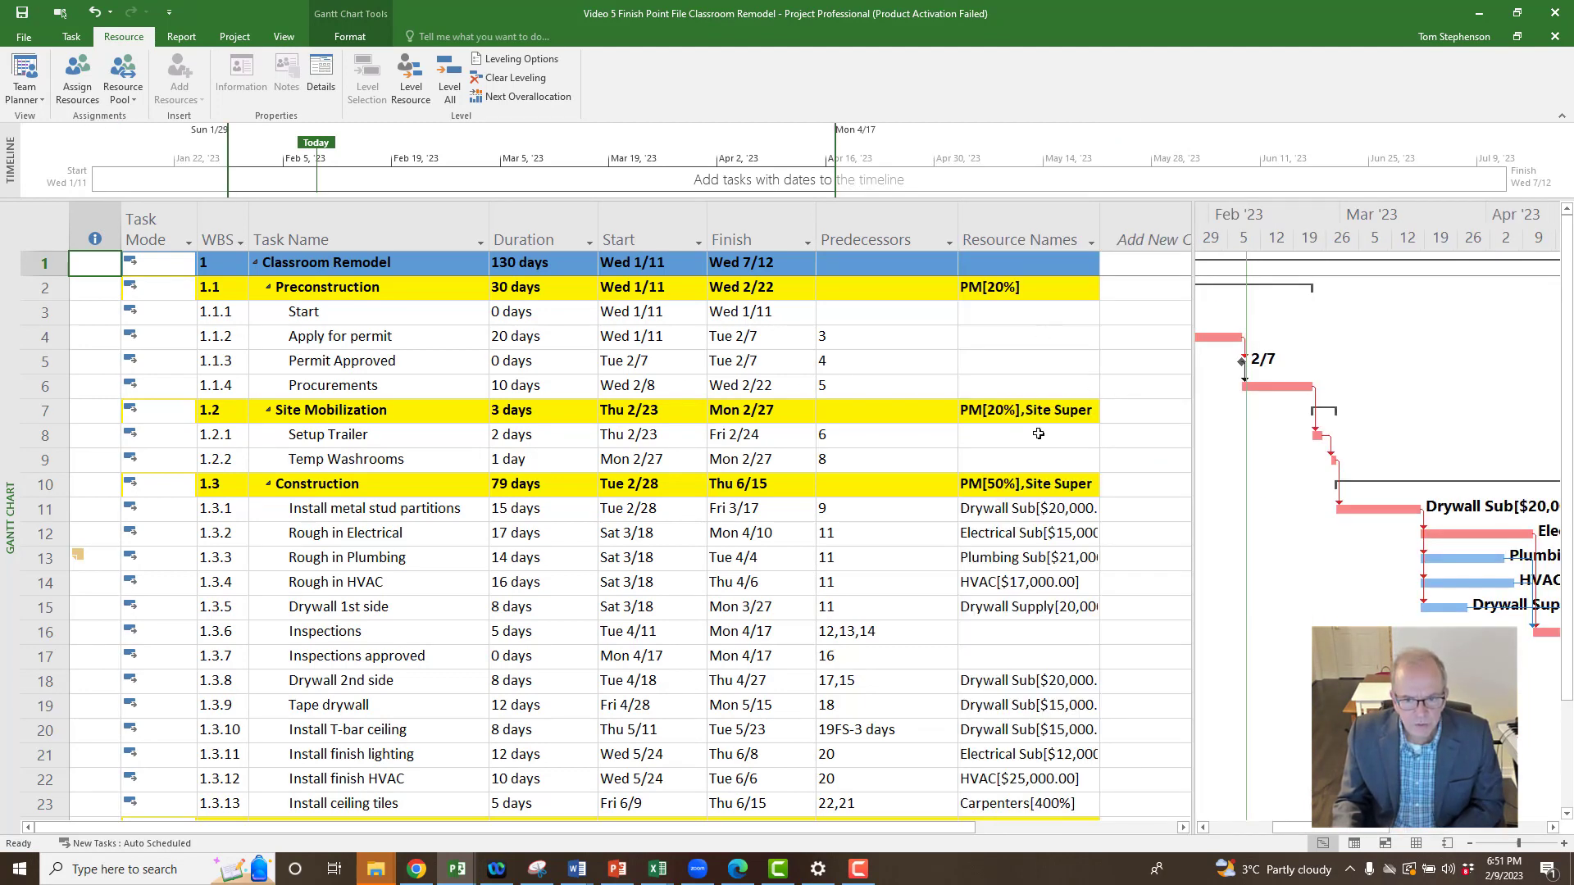
{"action": "left_click_drag", "start_coordinate": [1101, 234], "coordinate": [1166, 234]}
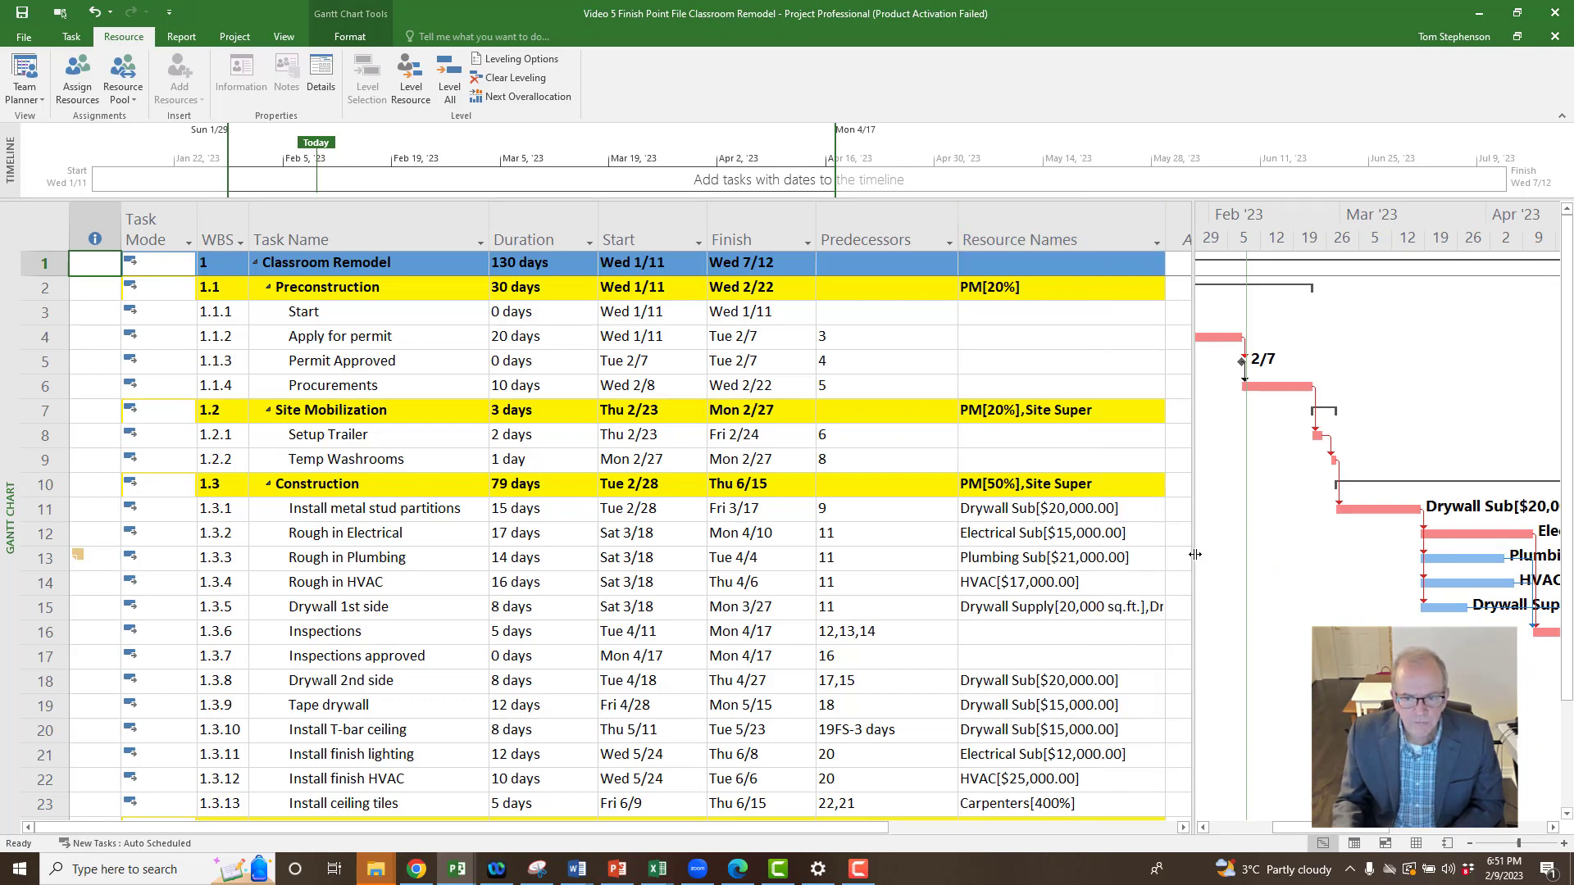
{"action": "left_click_drag", "start_coordinate": [1193, 557], "coordinate": [915, 599]}
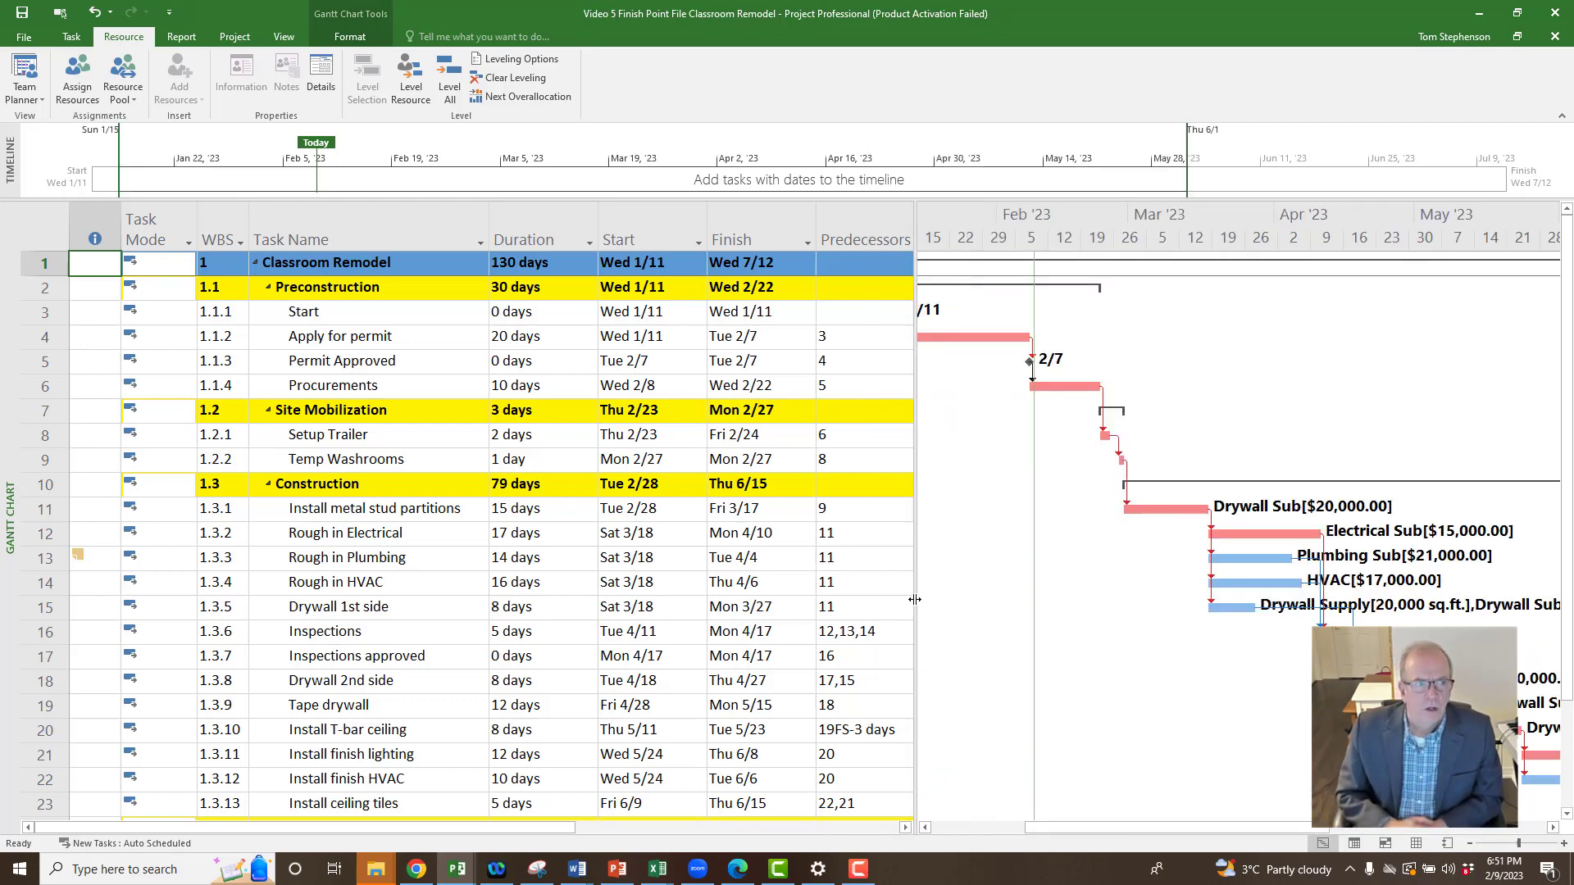